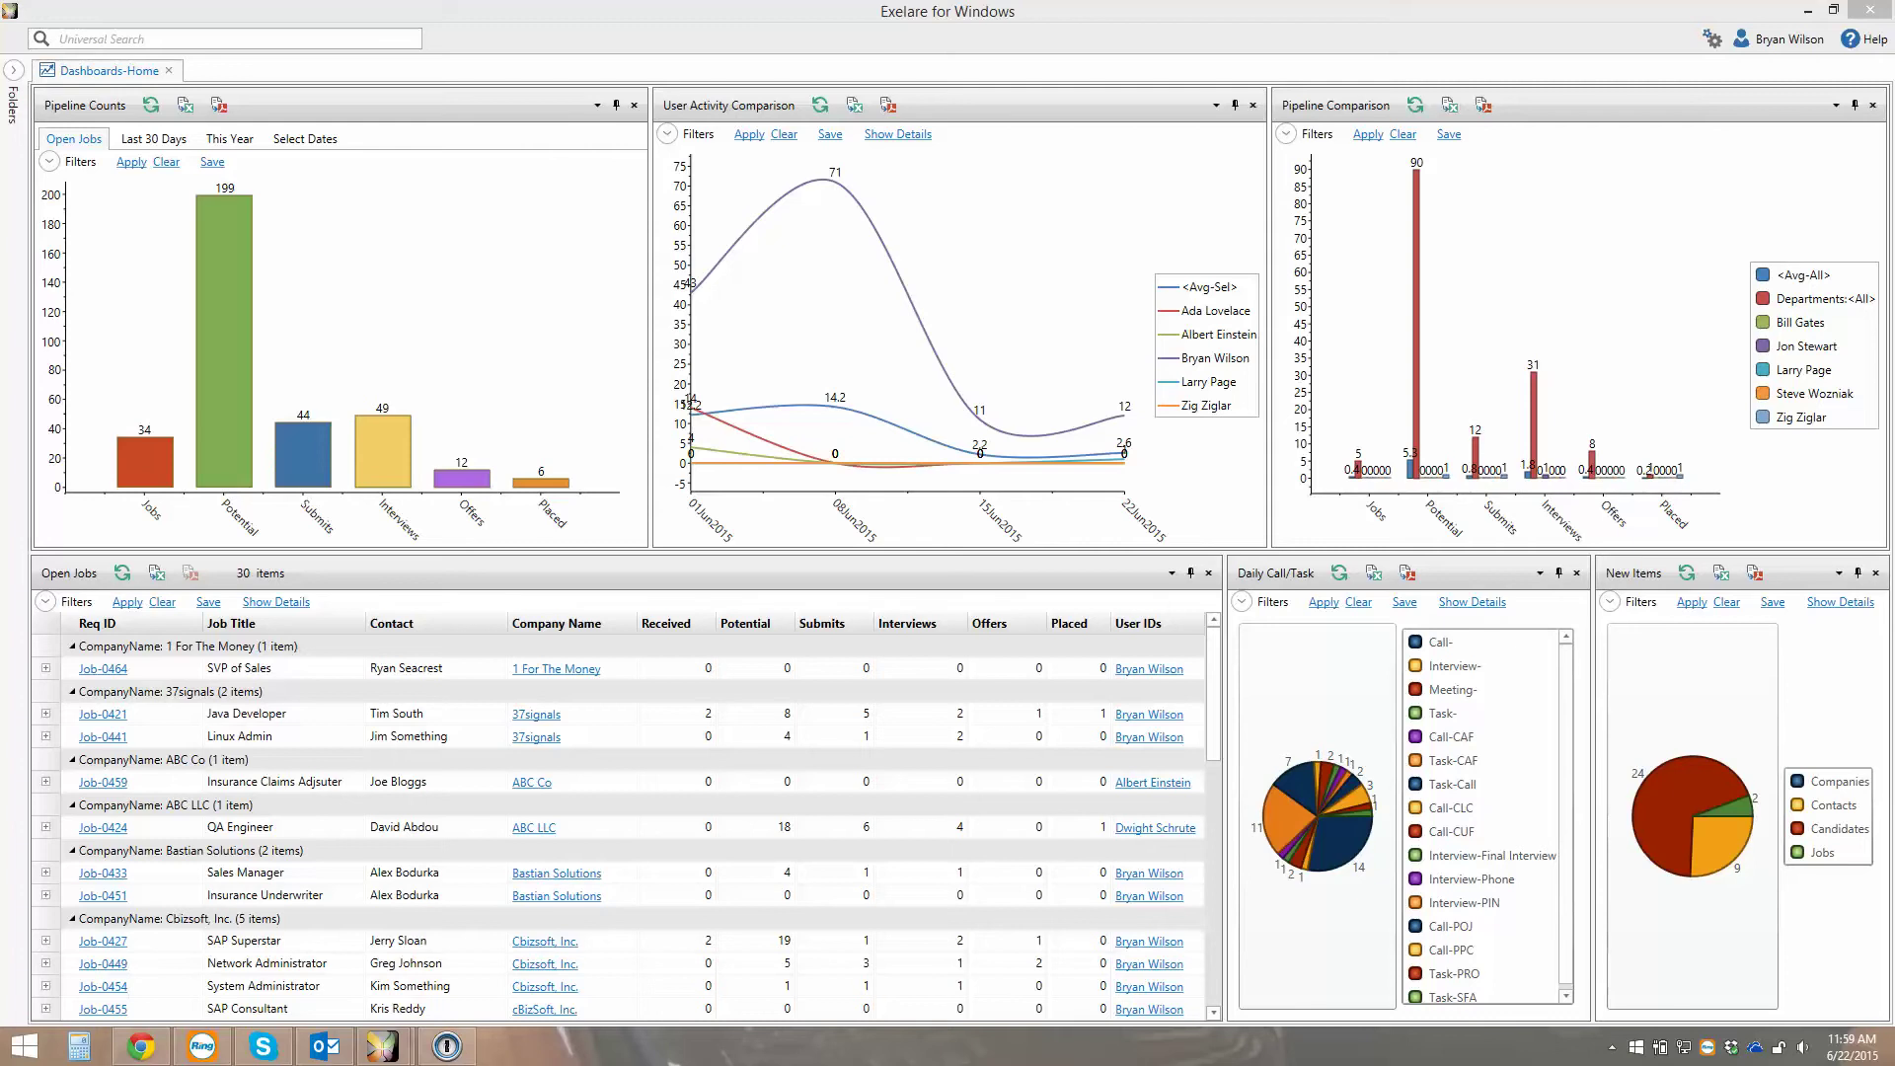
# - View the web Home dashboard in Chrome with its Views panel, then return to Exelare for Windows
pyautogui.moveTo(141, 1046)
pyautogui.click(138, 938)
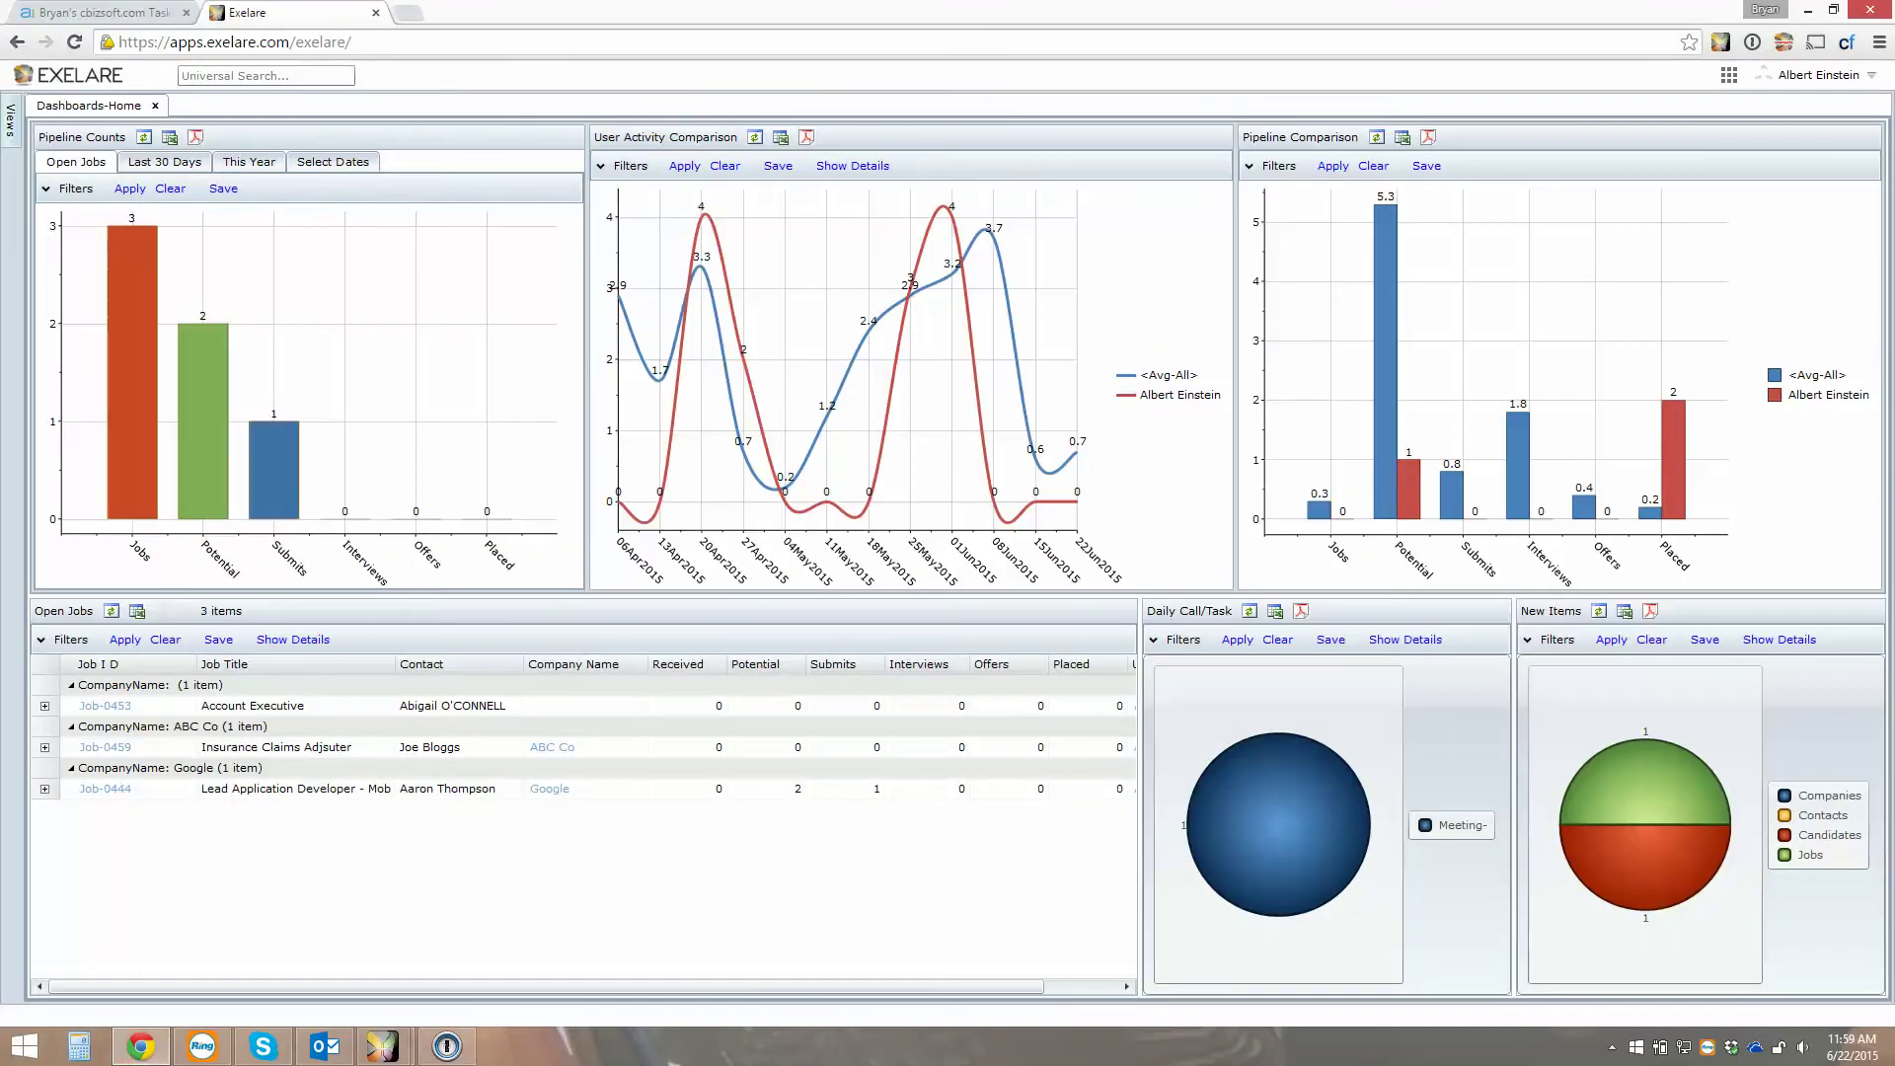
pyautogui.click(10, 120)
pyautogui.moveTo(382, 1046)
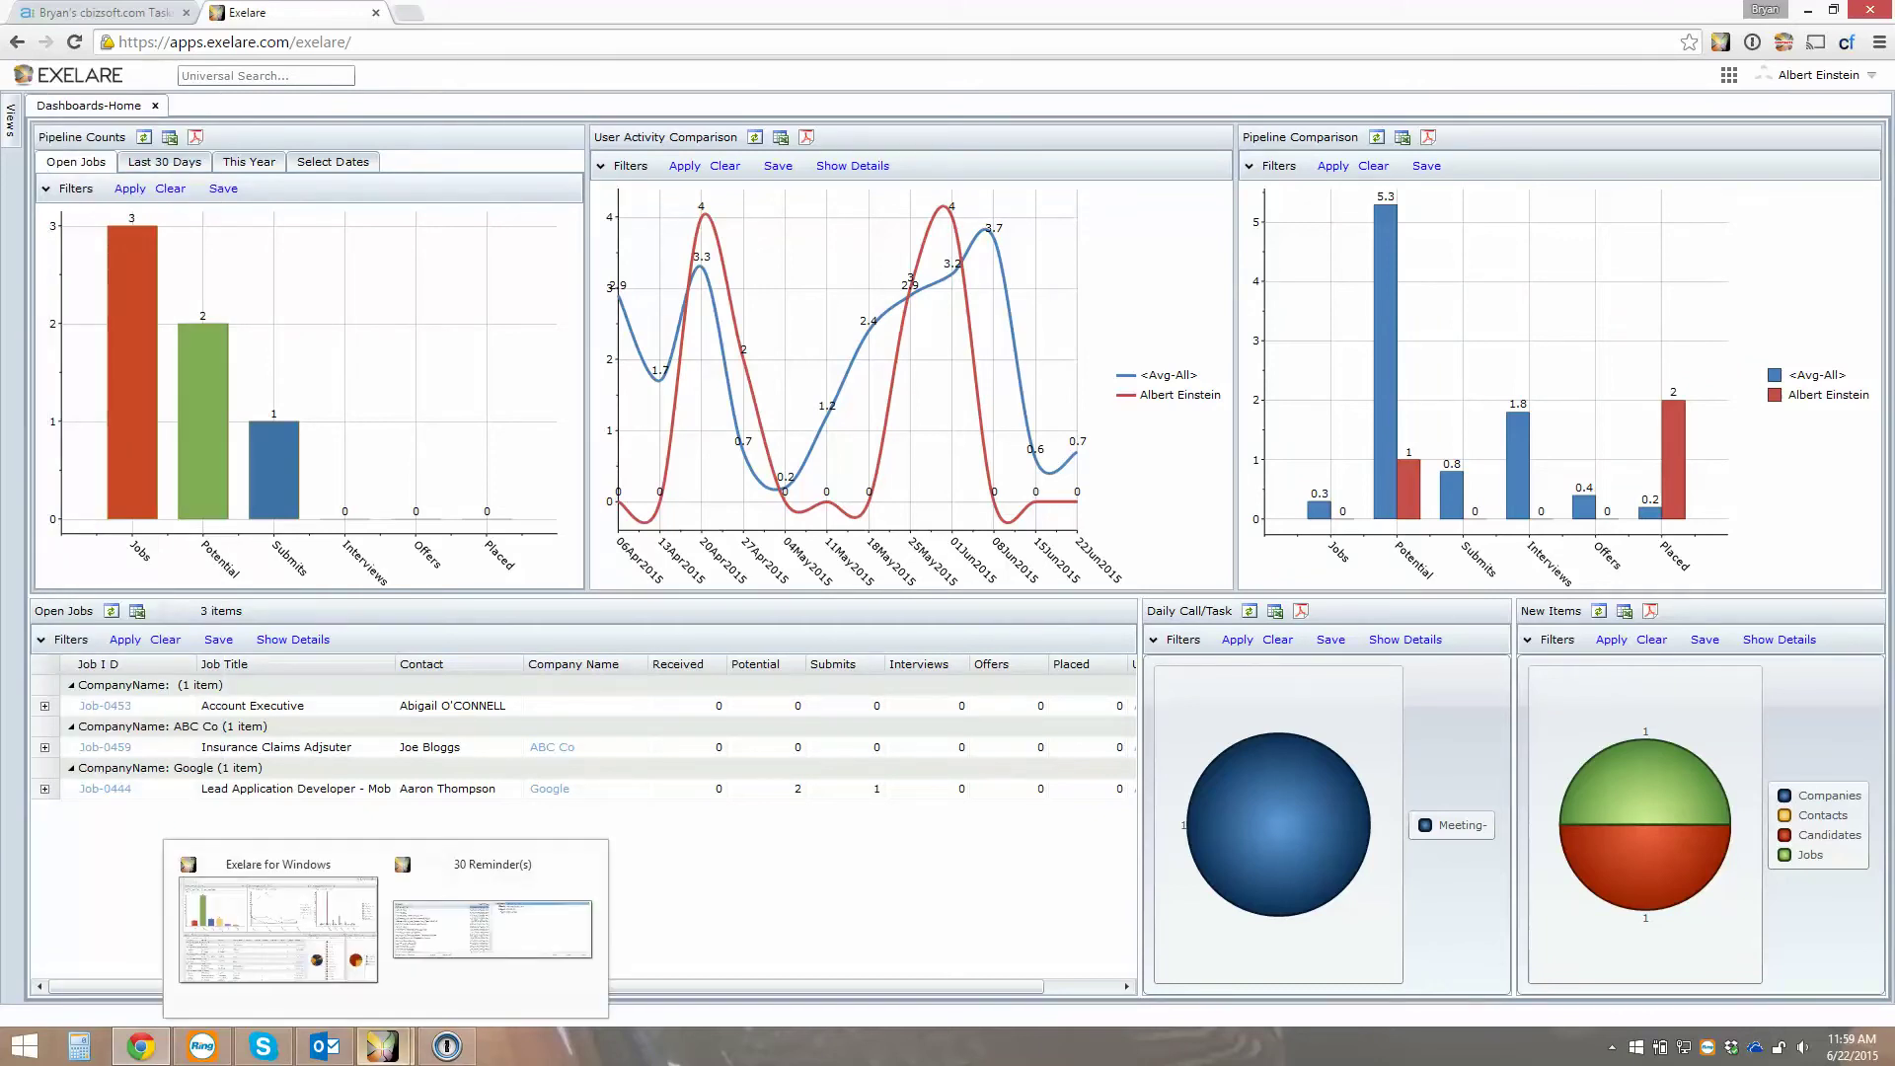
pyautogui.click(280, 928)
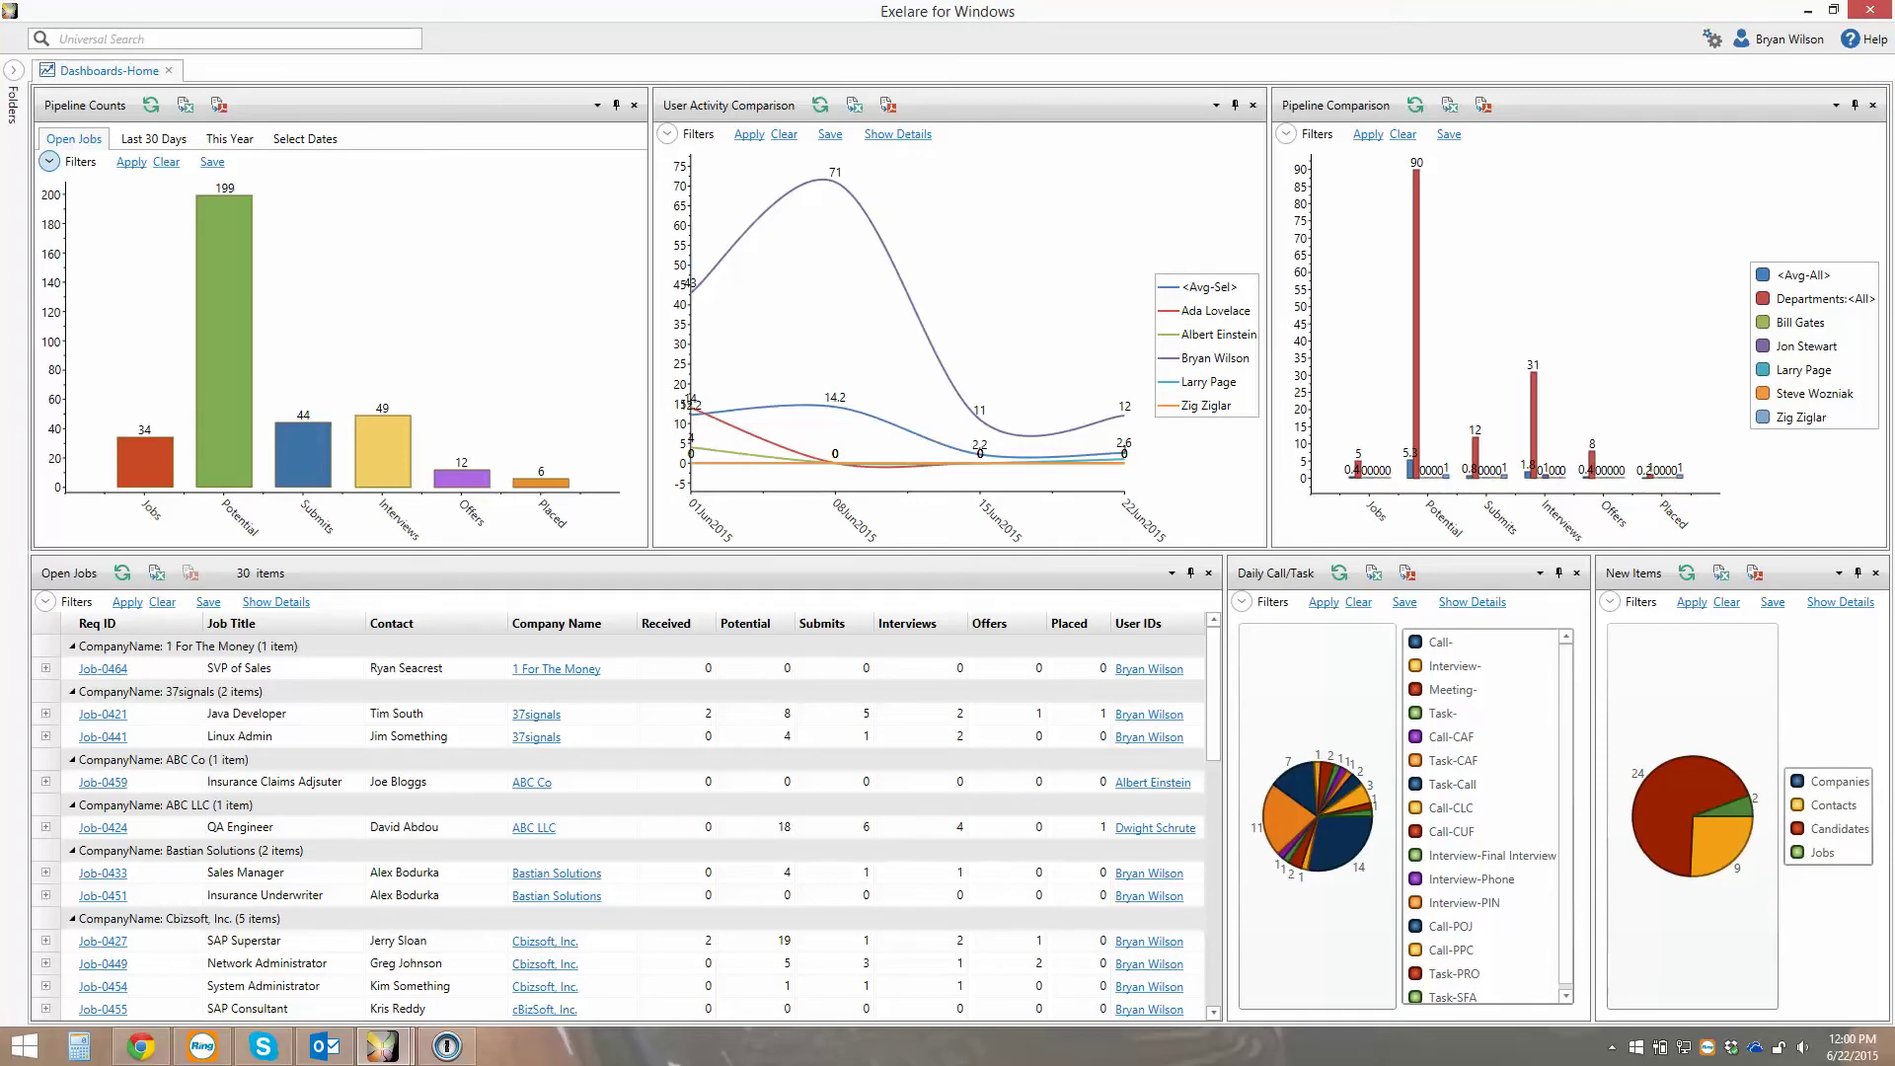
# - Expand the Filters section of the Pipeline Counts chart to show its criteria
pyautogui.click(48, 162)
pyautogui.click(103, 186)
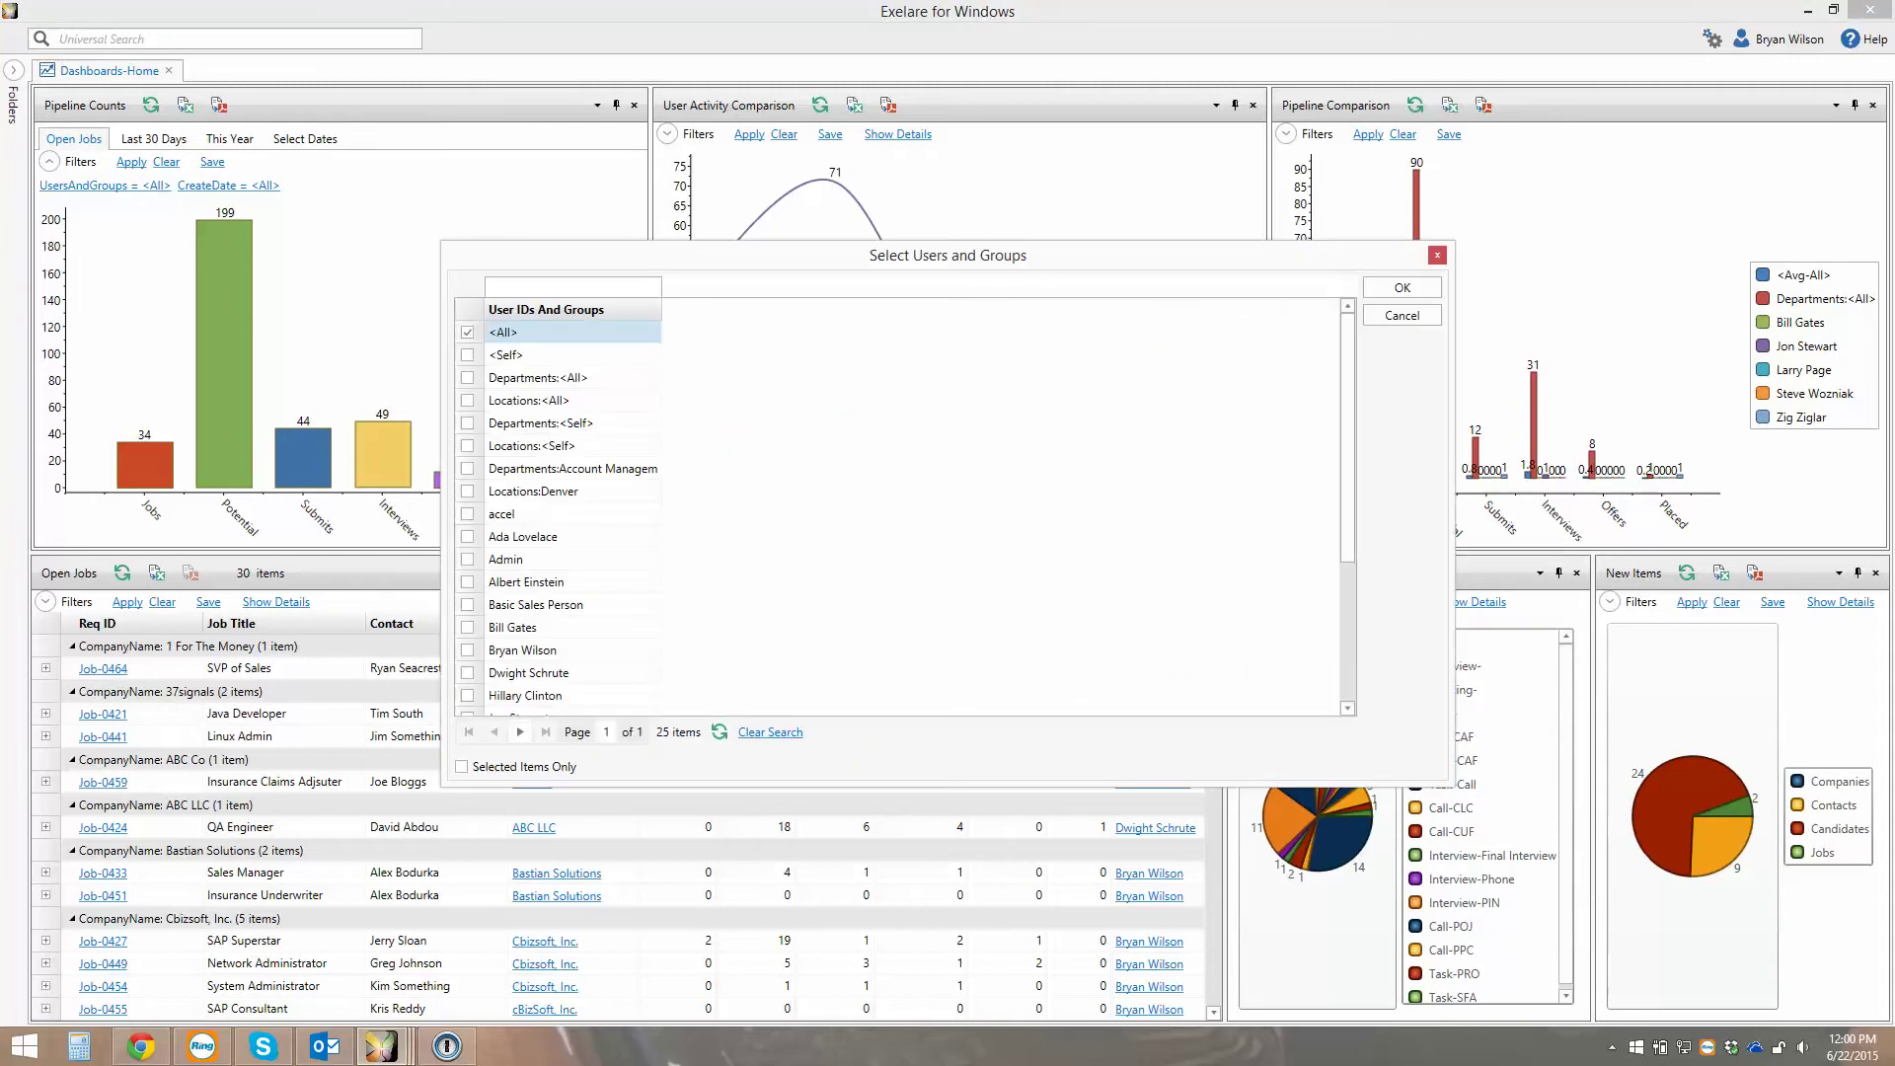
pyautogui.click(466, 422)
pyautogui.click(467, 422)
pyautogui.click(1401, 315)
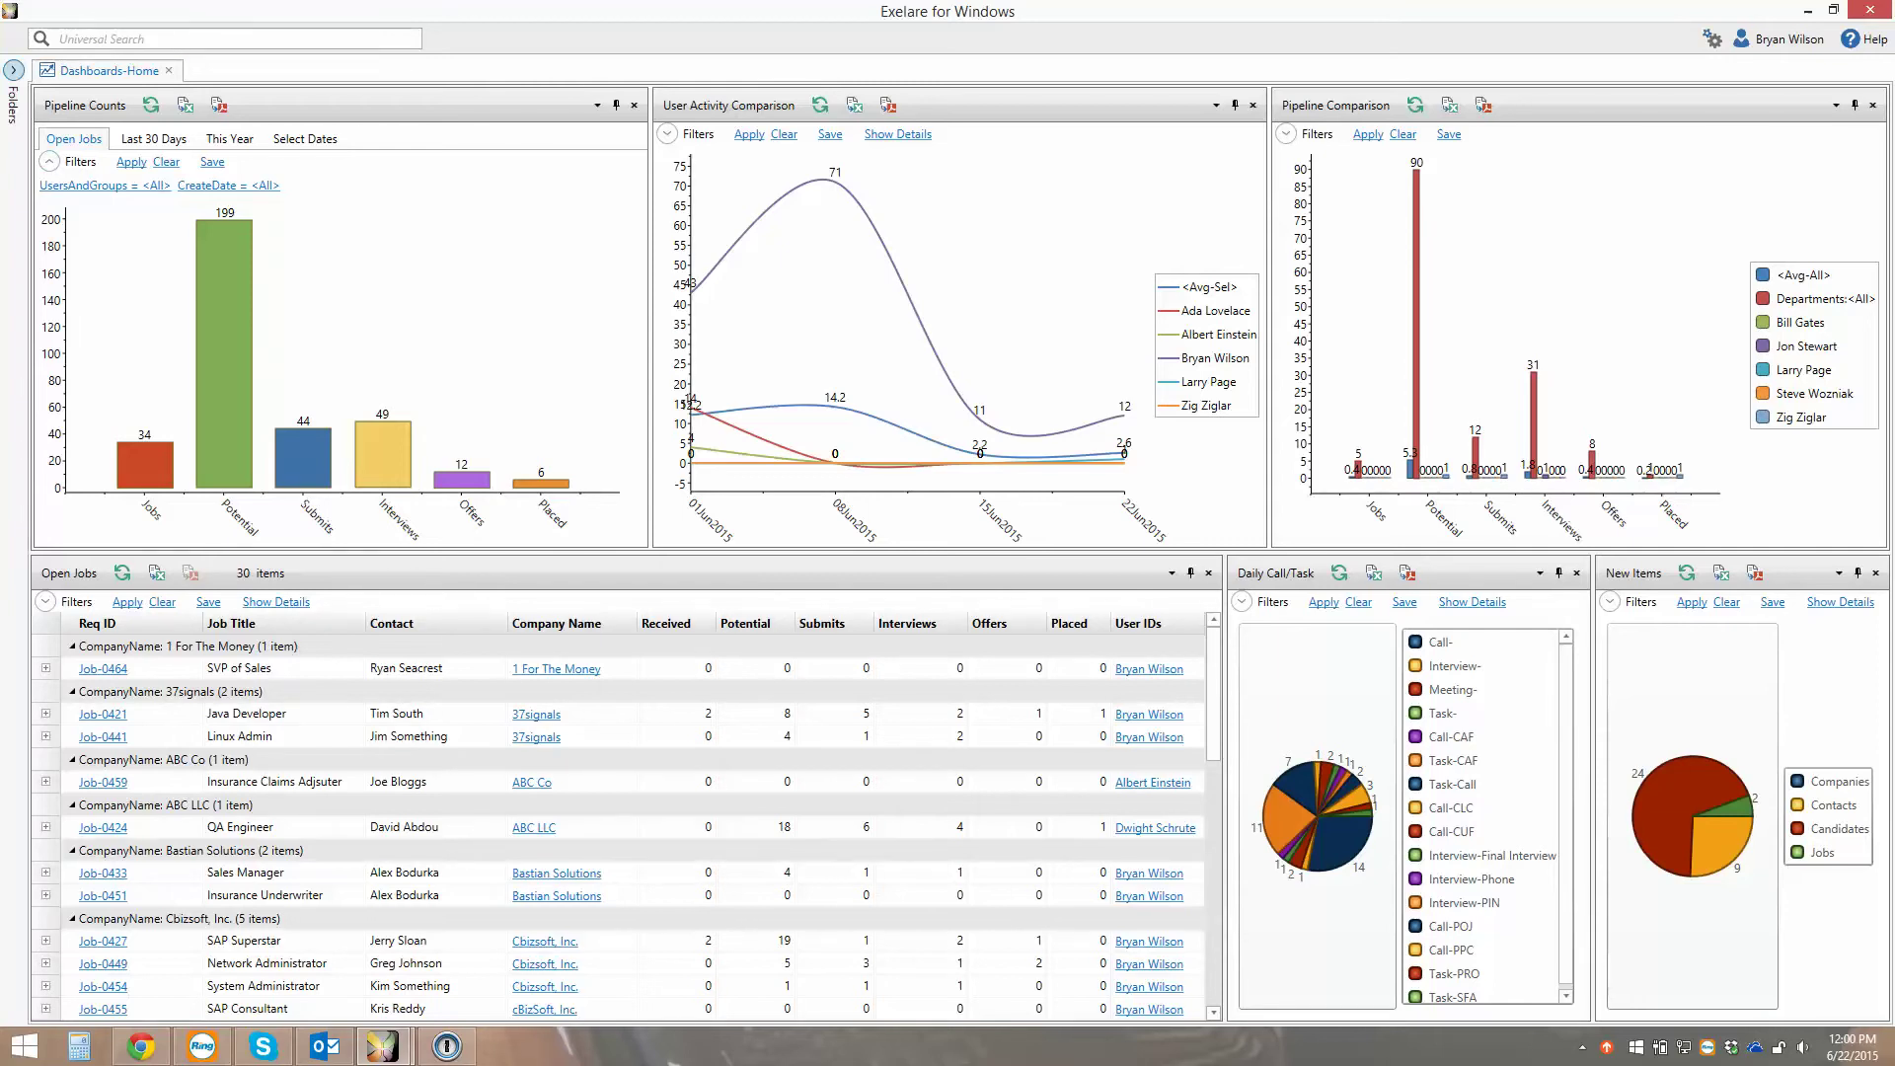
pyautogui.click(34, 39)
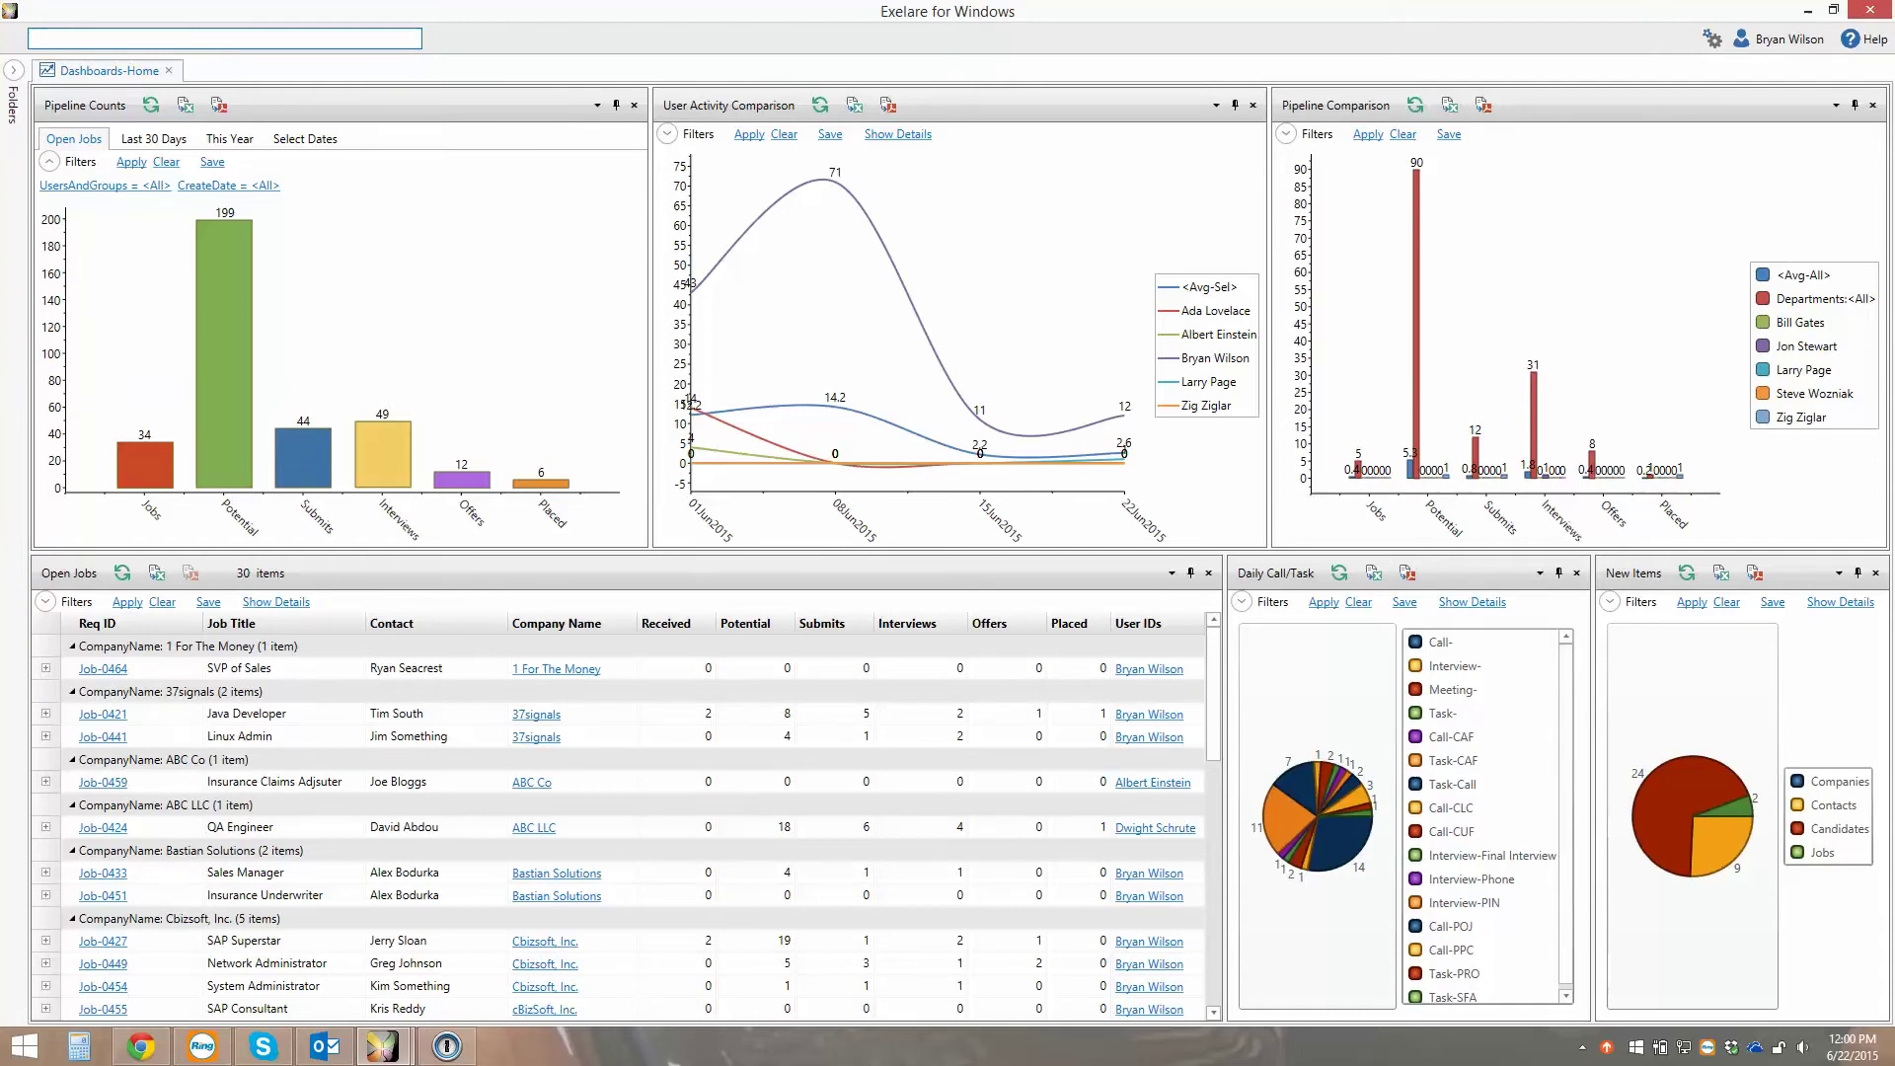
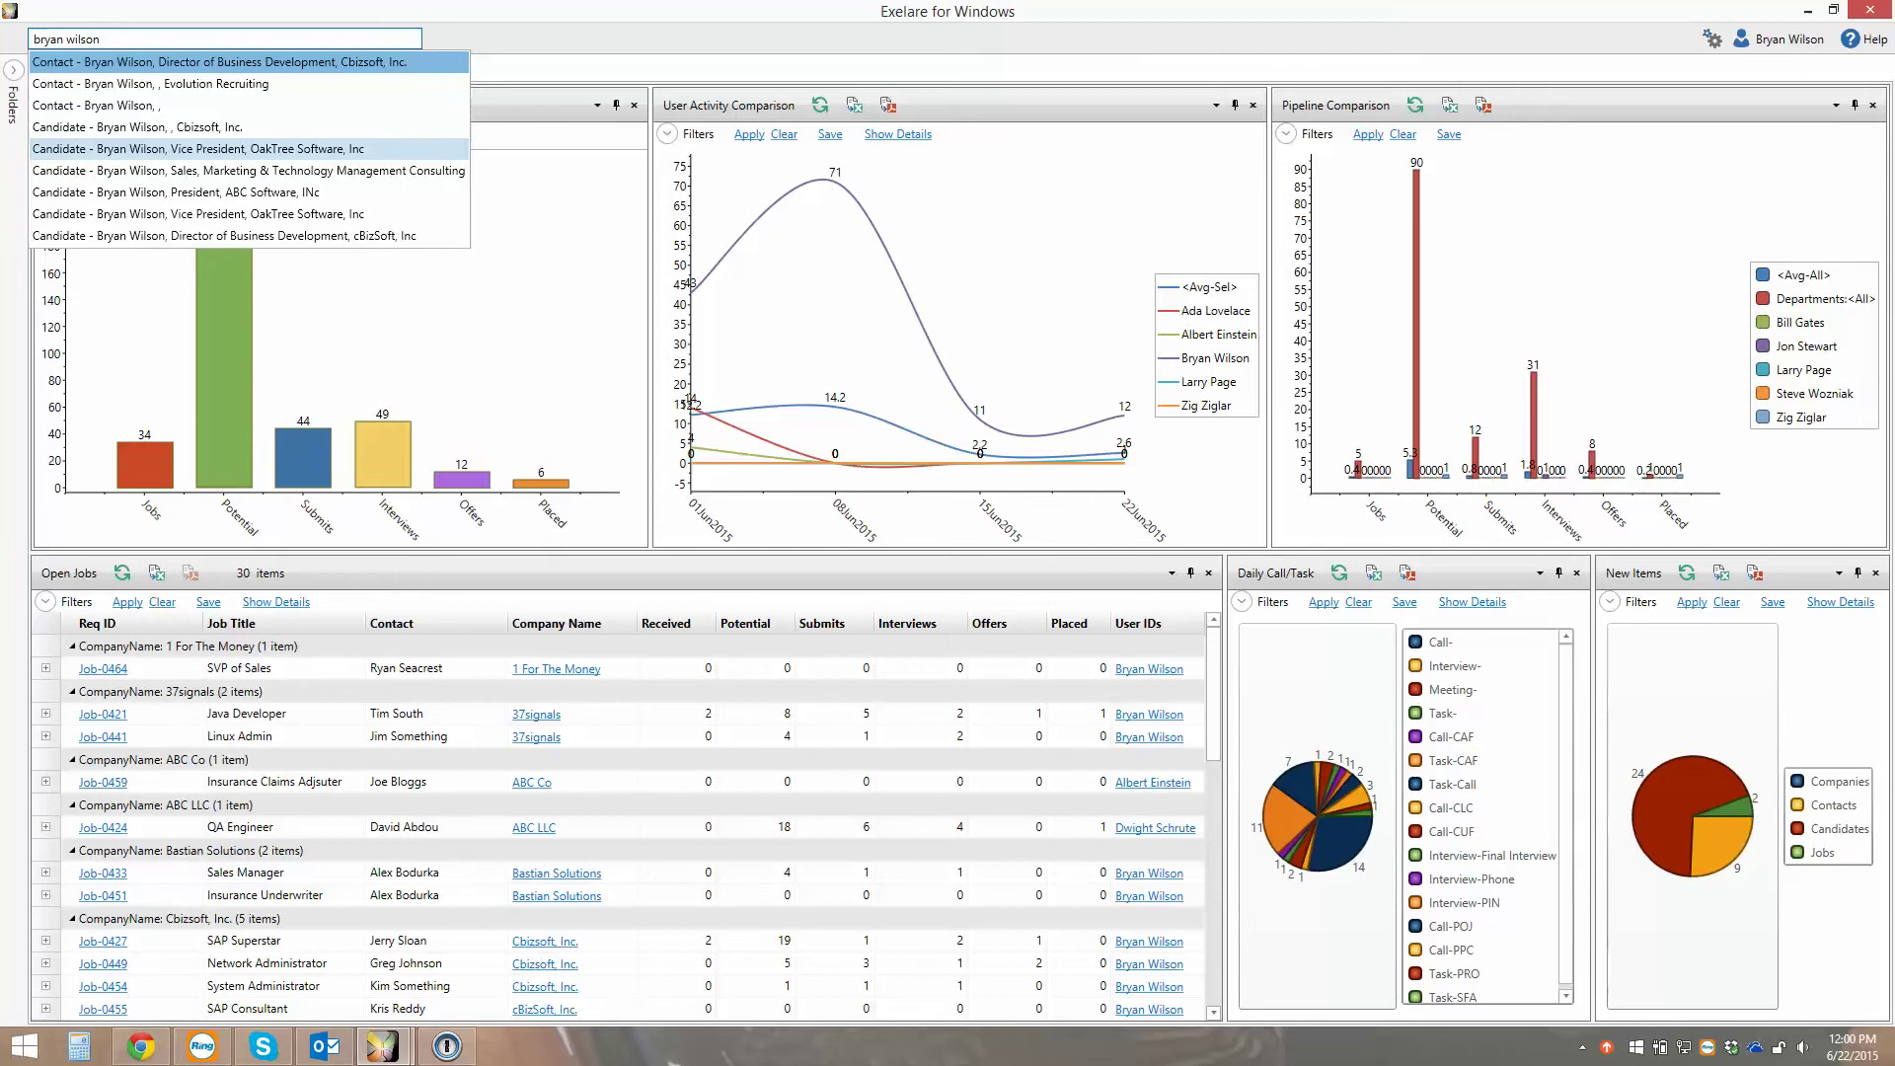
pyautogui.click(197, 148)
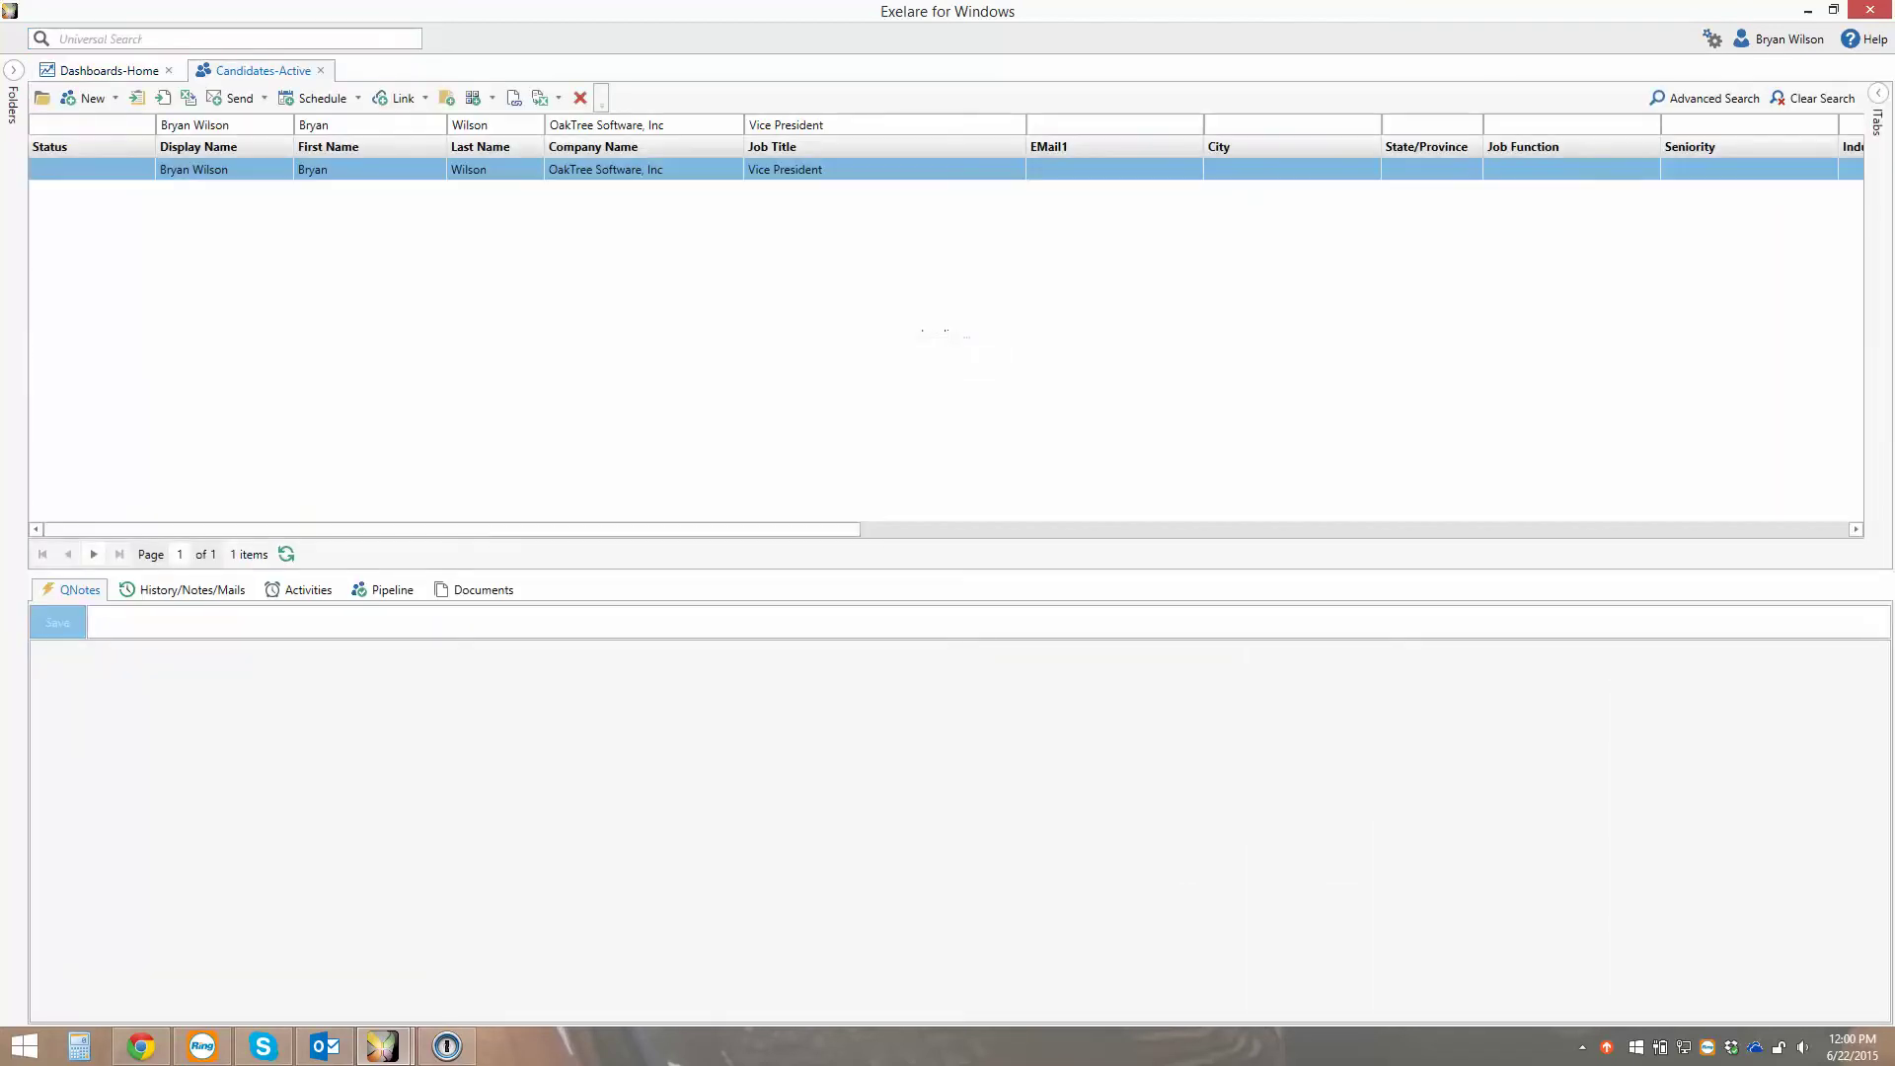
pyautogui.click(320, 70)
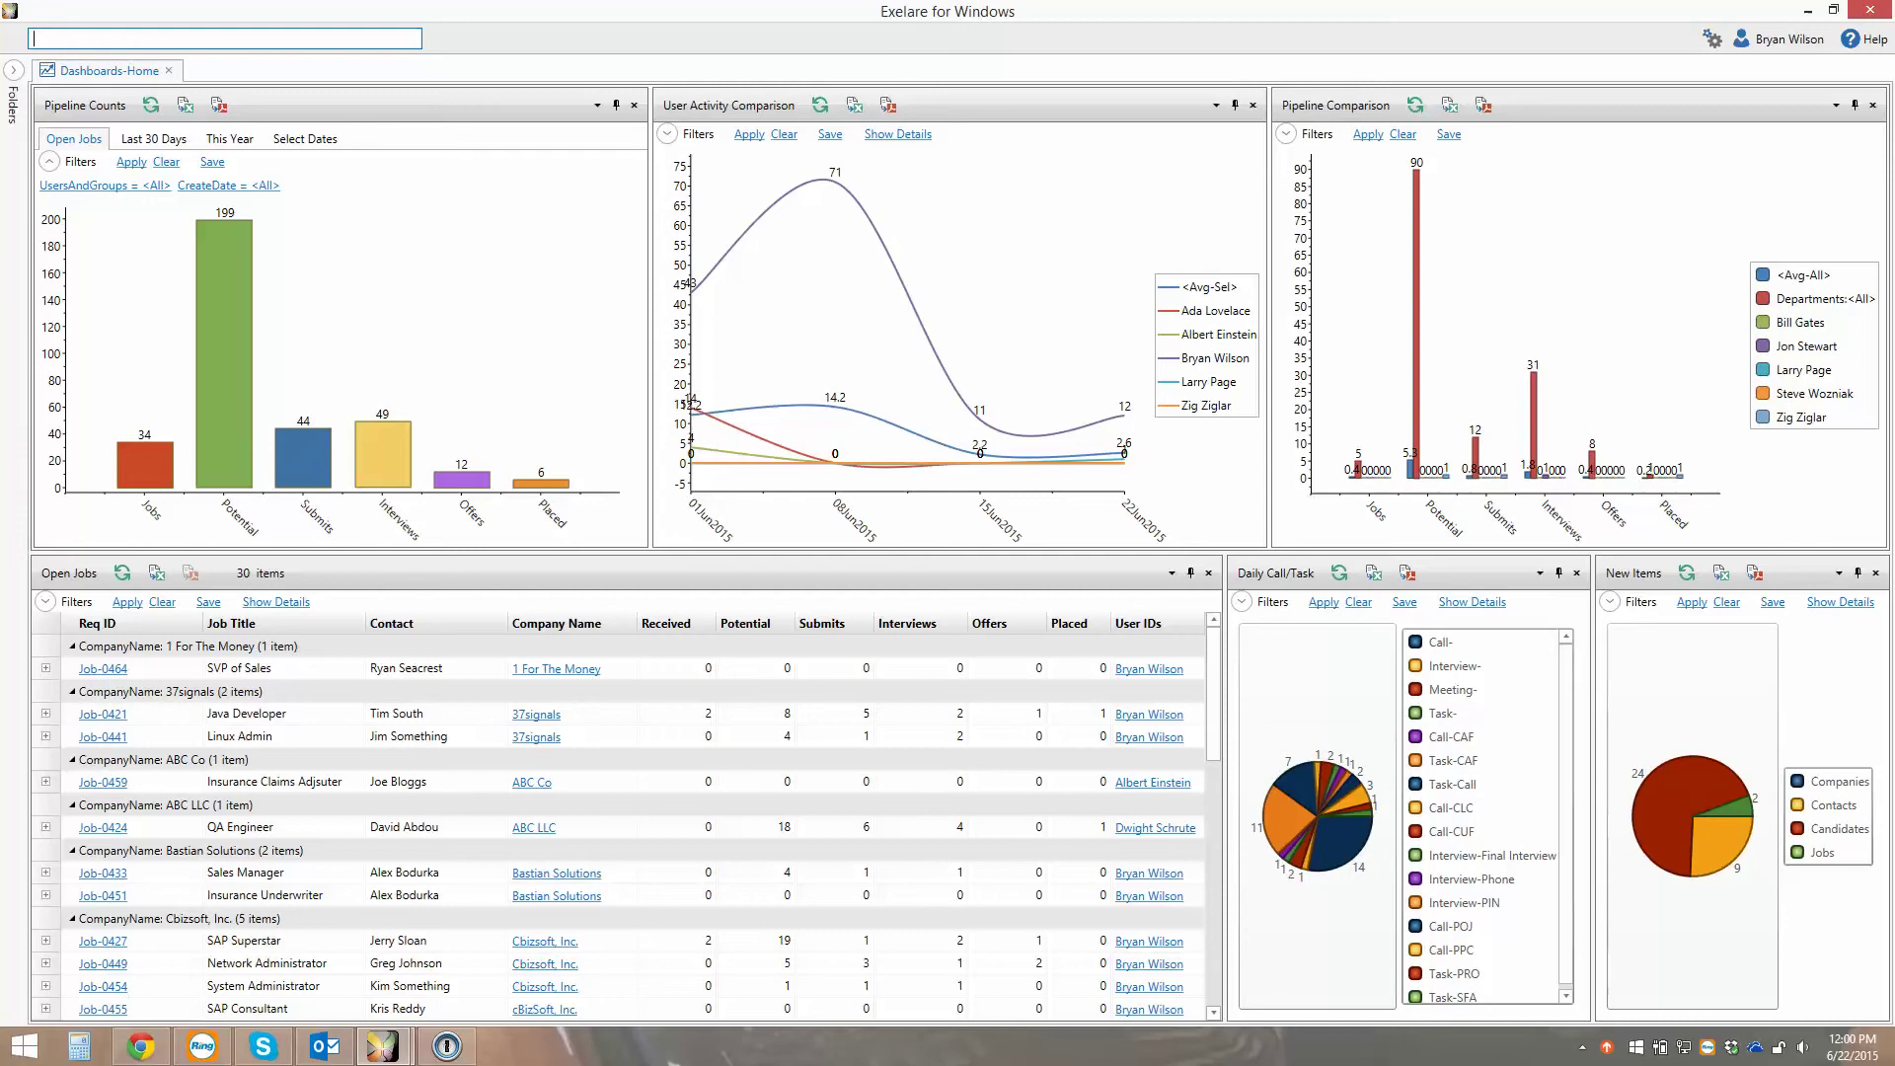
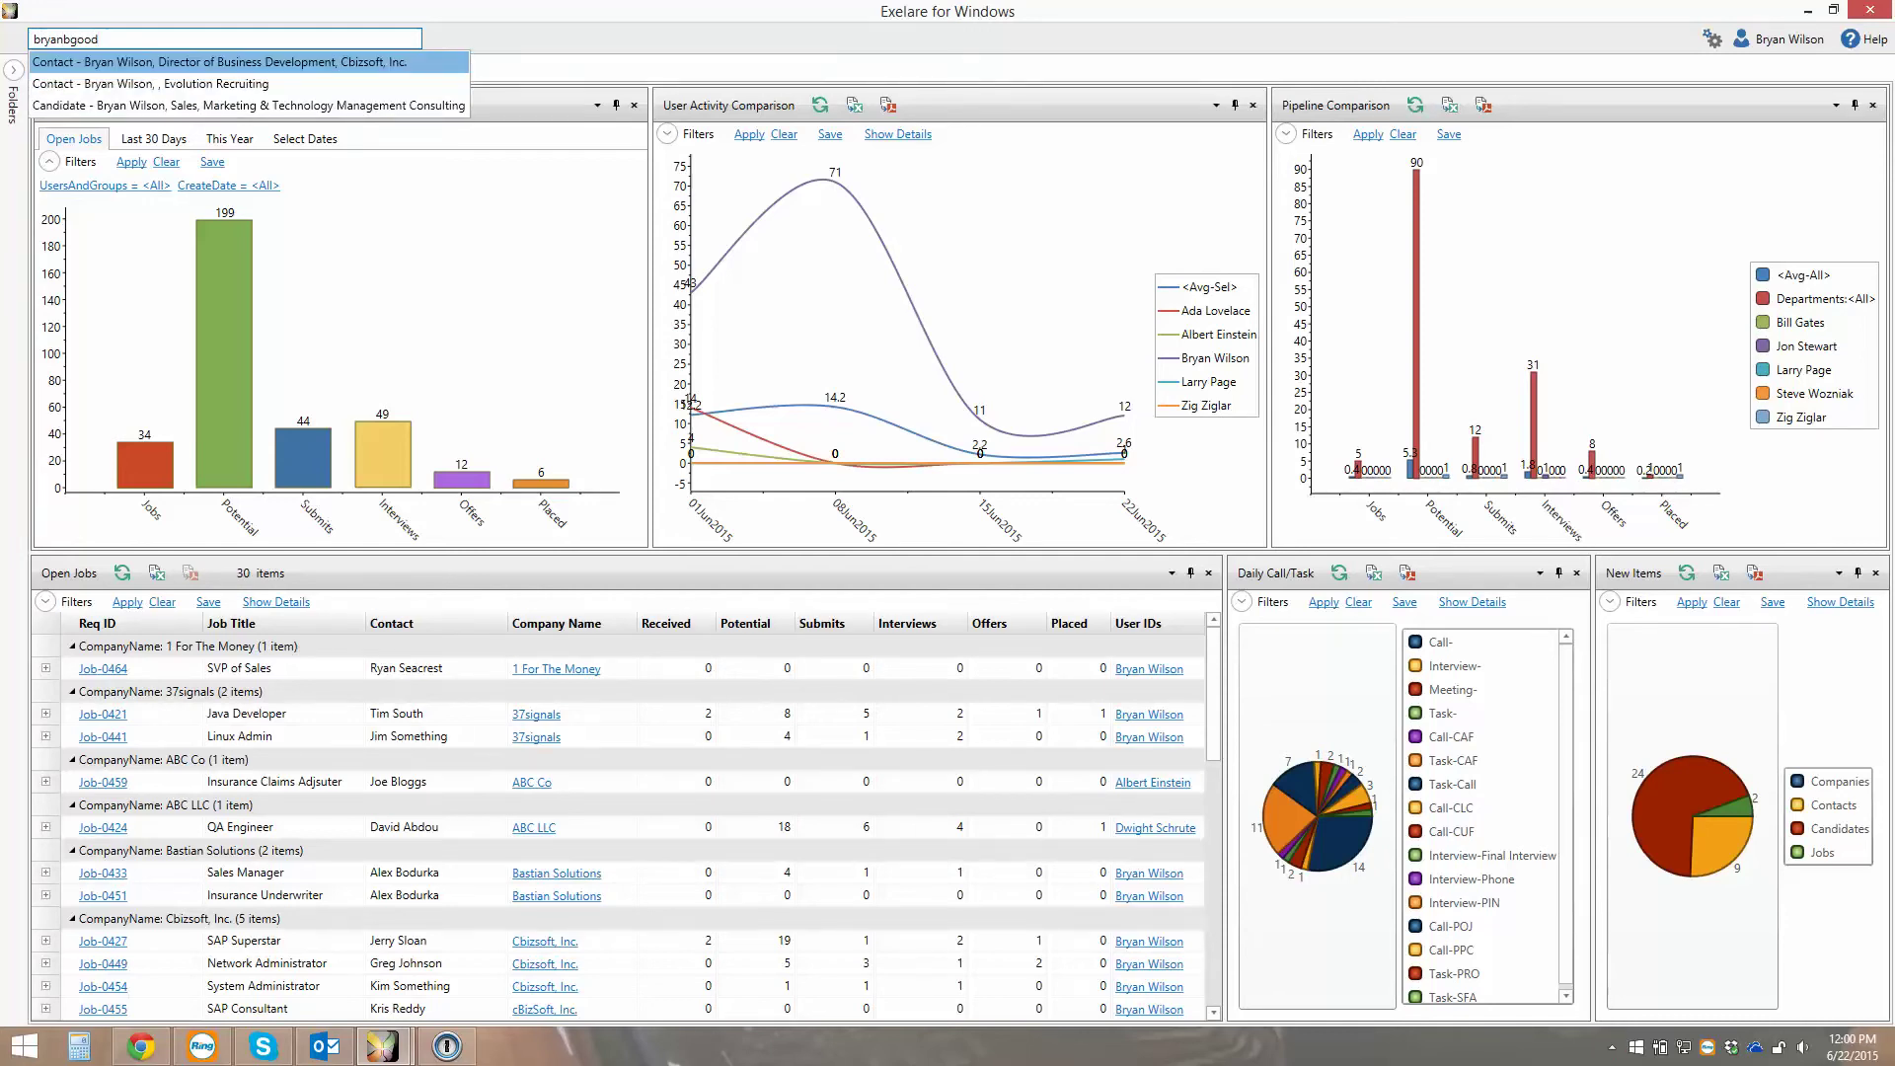
pyautogui.press('BackSpace')
pyautogui.press('BackSpace')
pyautogui.press('BackSpace')
pyautogui.press('BackSpace')
pyautogui.press('BackSpace')
pyautogui.press('BackSpace')
pyautogui.press('BackSpace')
pyautogui.press('BackSpace')
pyautogui.press('BackSpace')
pyautogui.press('BackSpace')
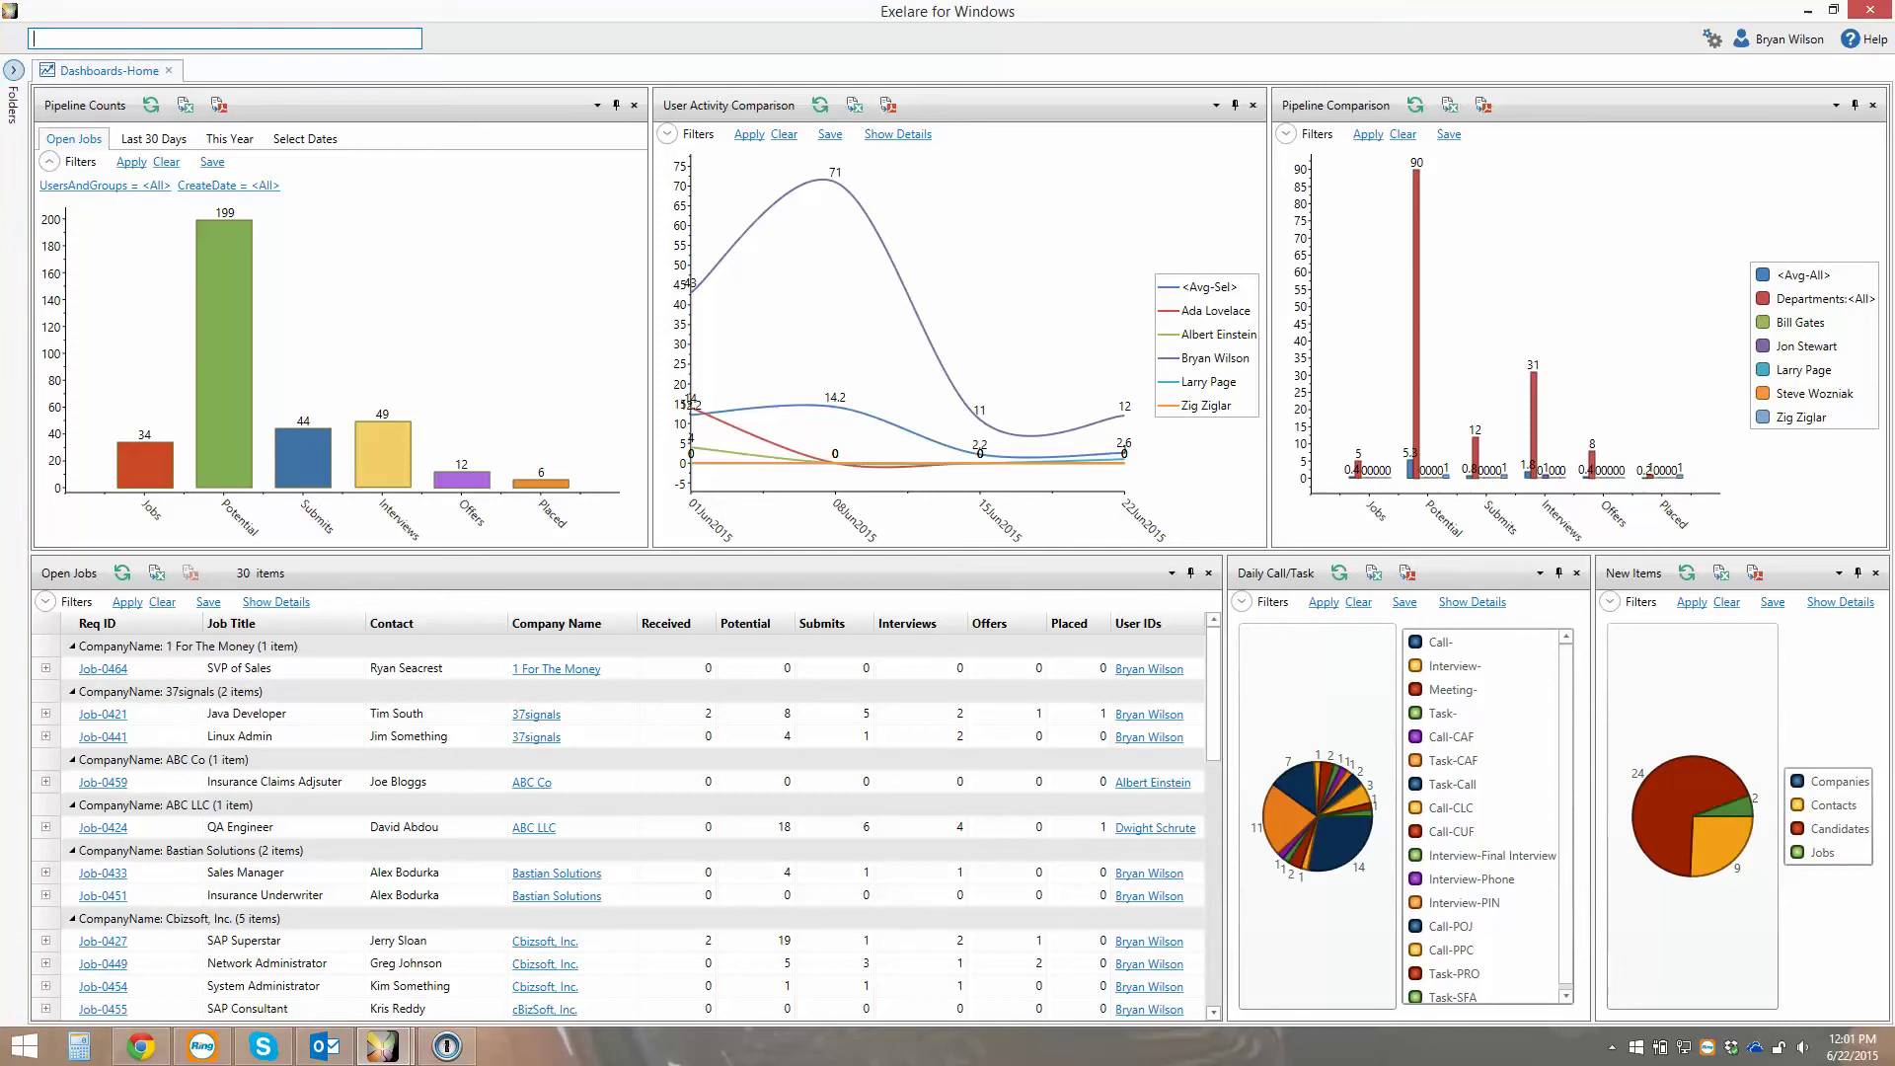
# - From the Folders tree, open Companies, Contacts, Candidates and Jobs tabs, then the Calendar-All view
pyautogui.click(13, 70)
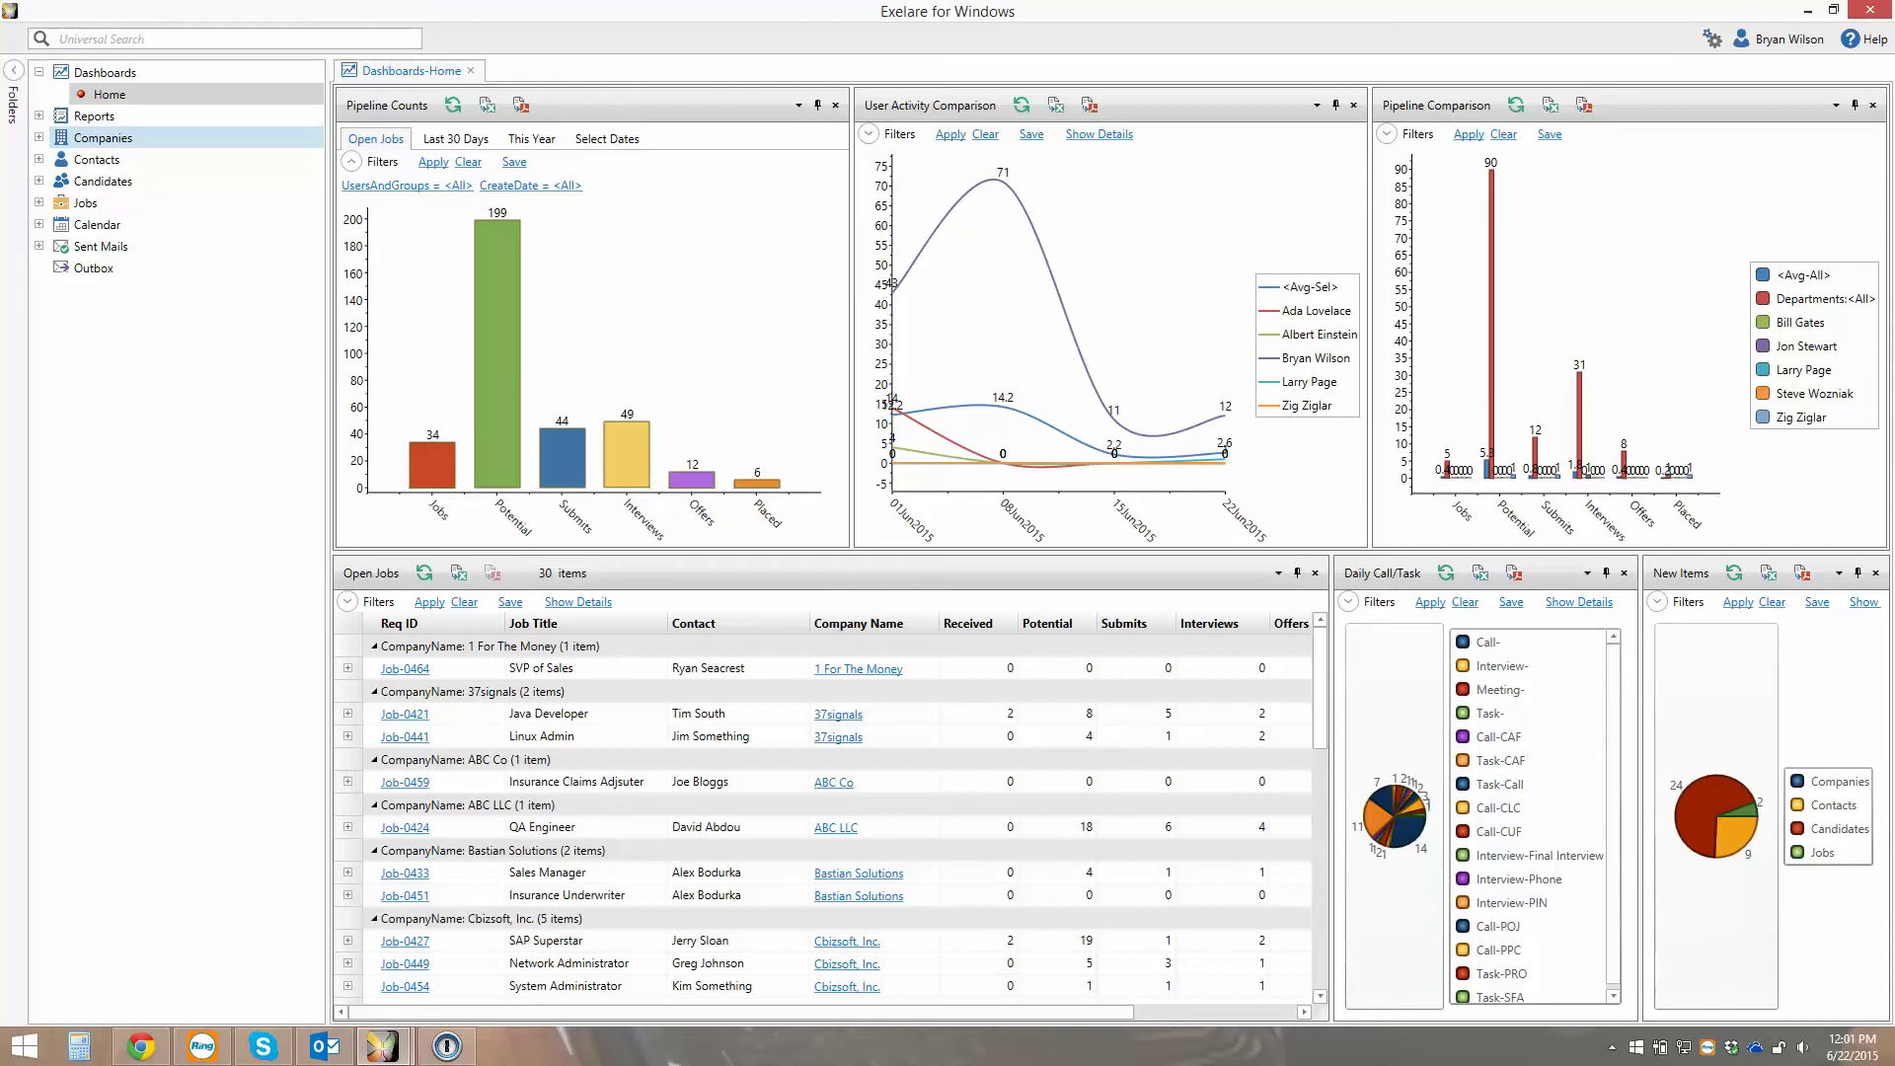
pyautogui.click(103, 137)
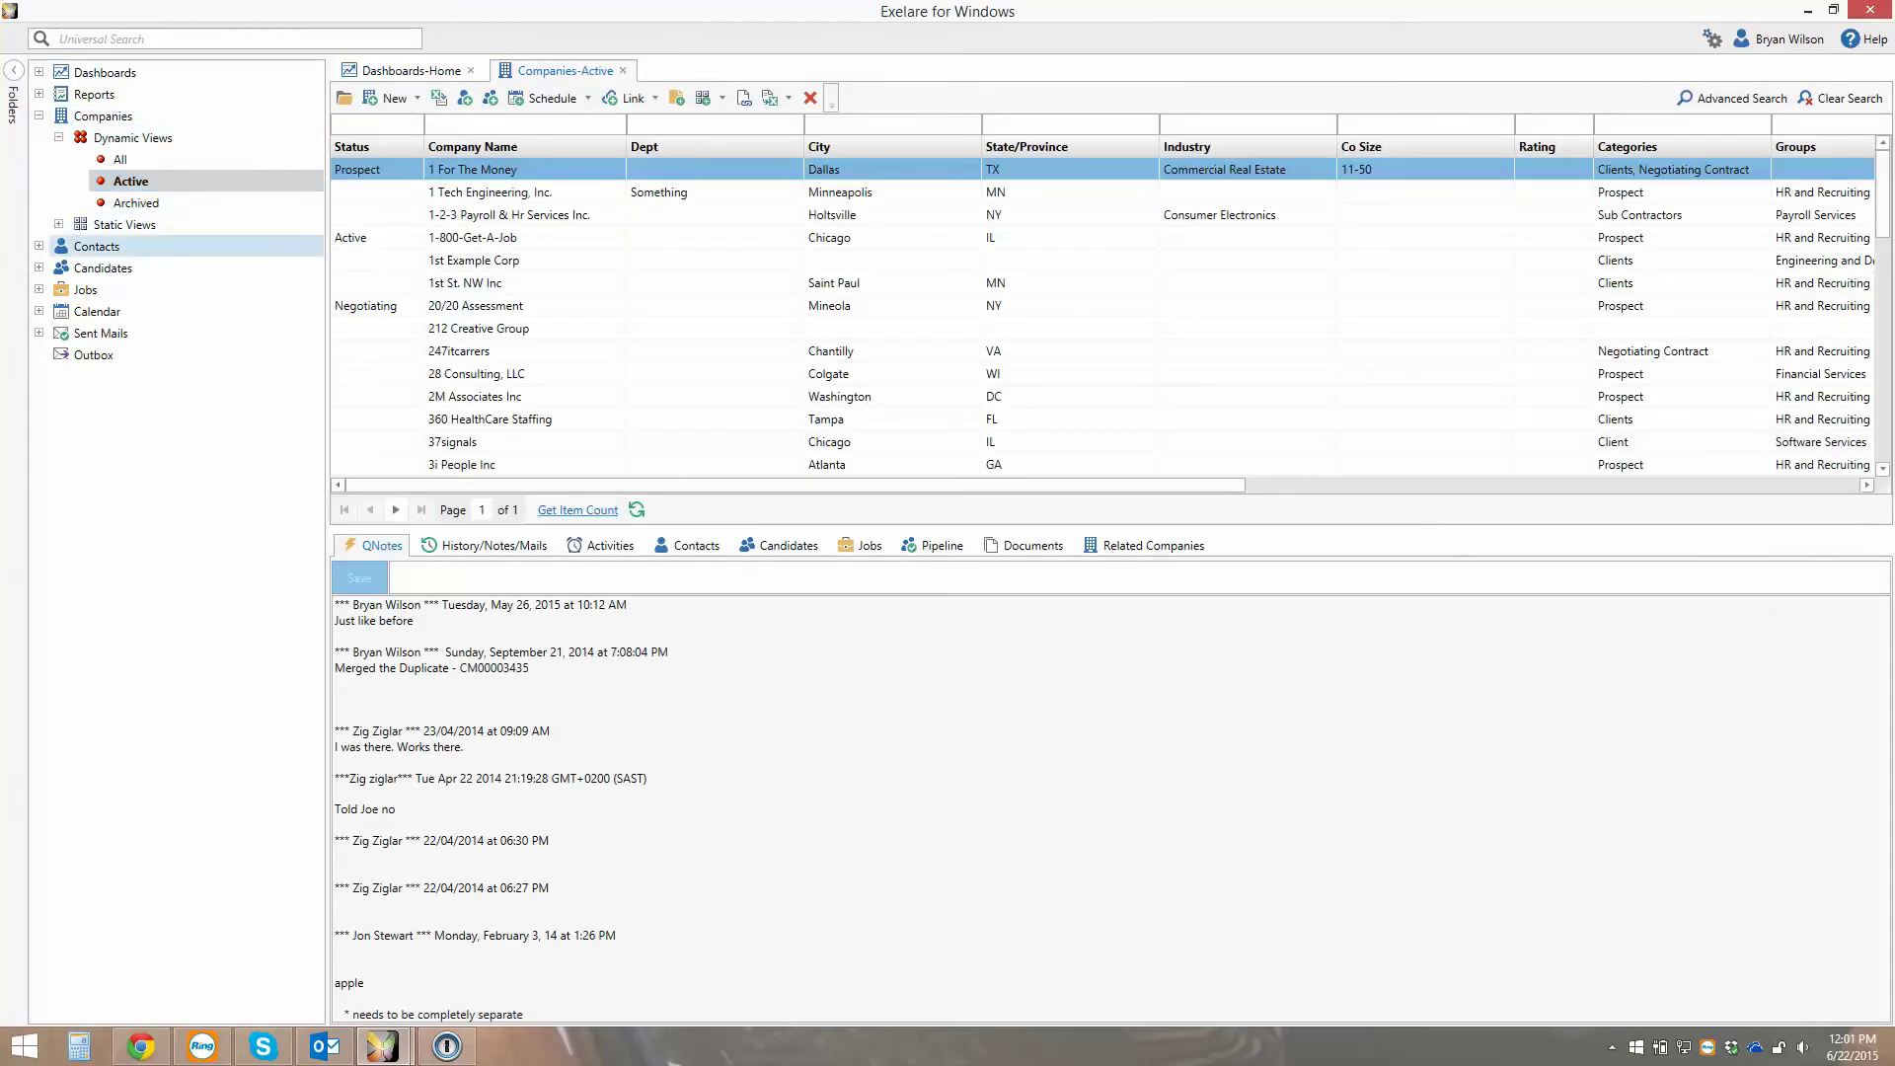
pyautogui.click(97, 246)
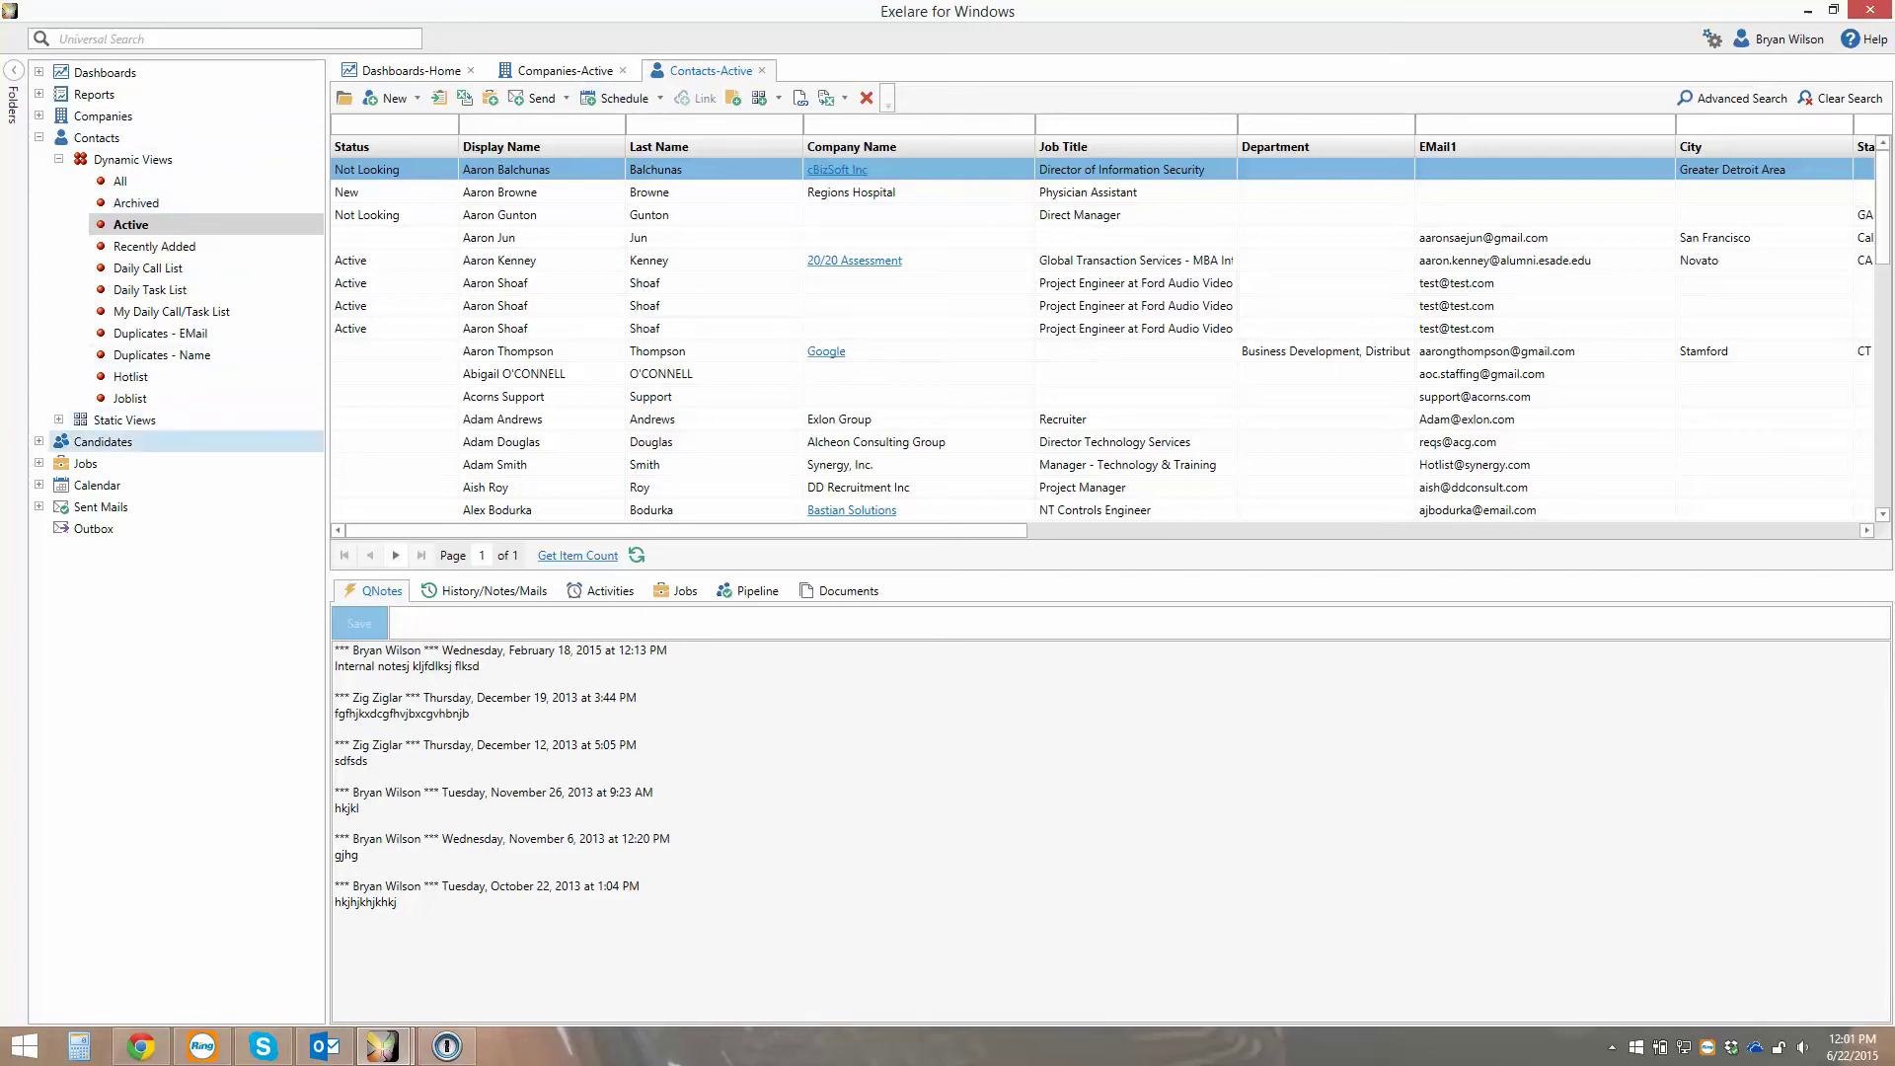
pyautogui.click(103, 441)
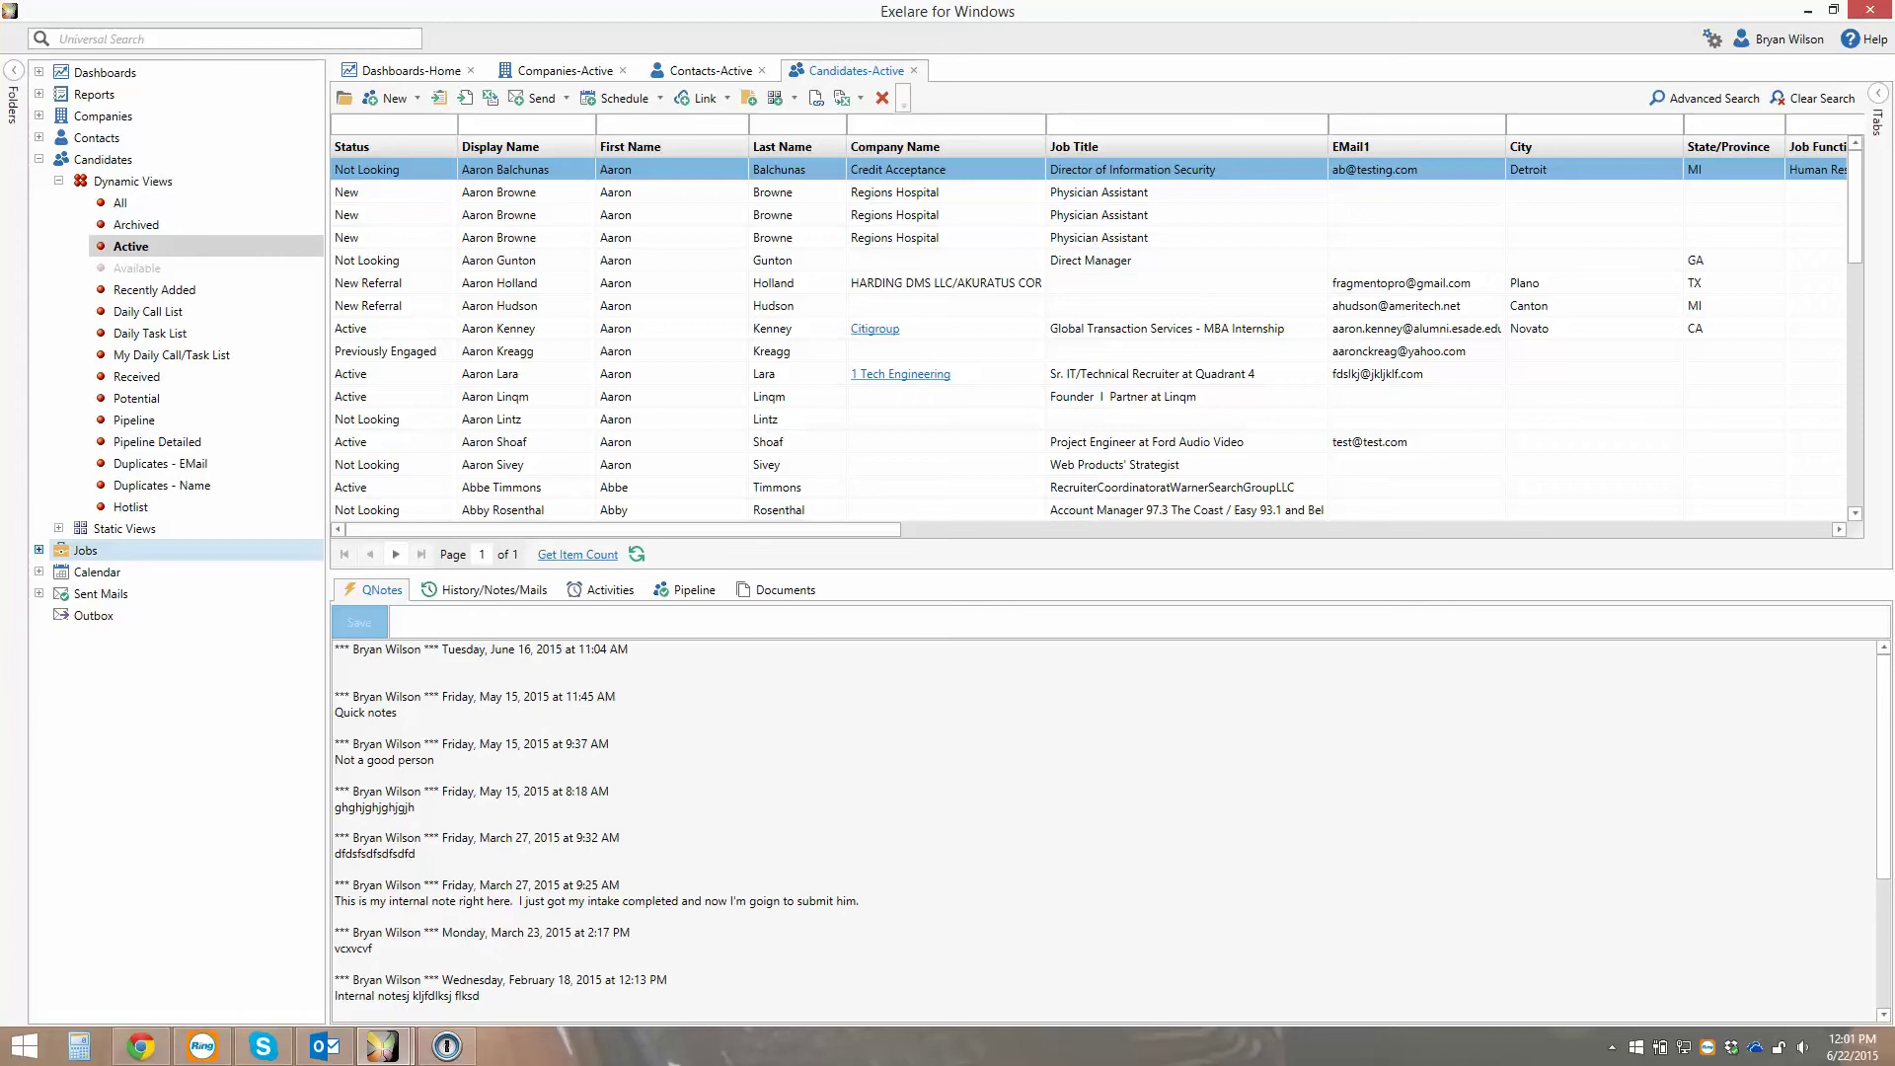
pyautogui.click(39, 550)
pyautogui.click(128, 637)
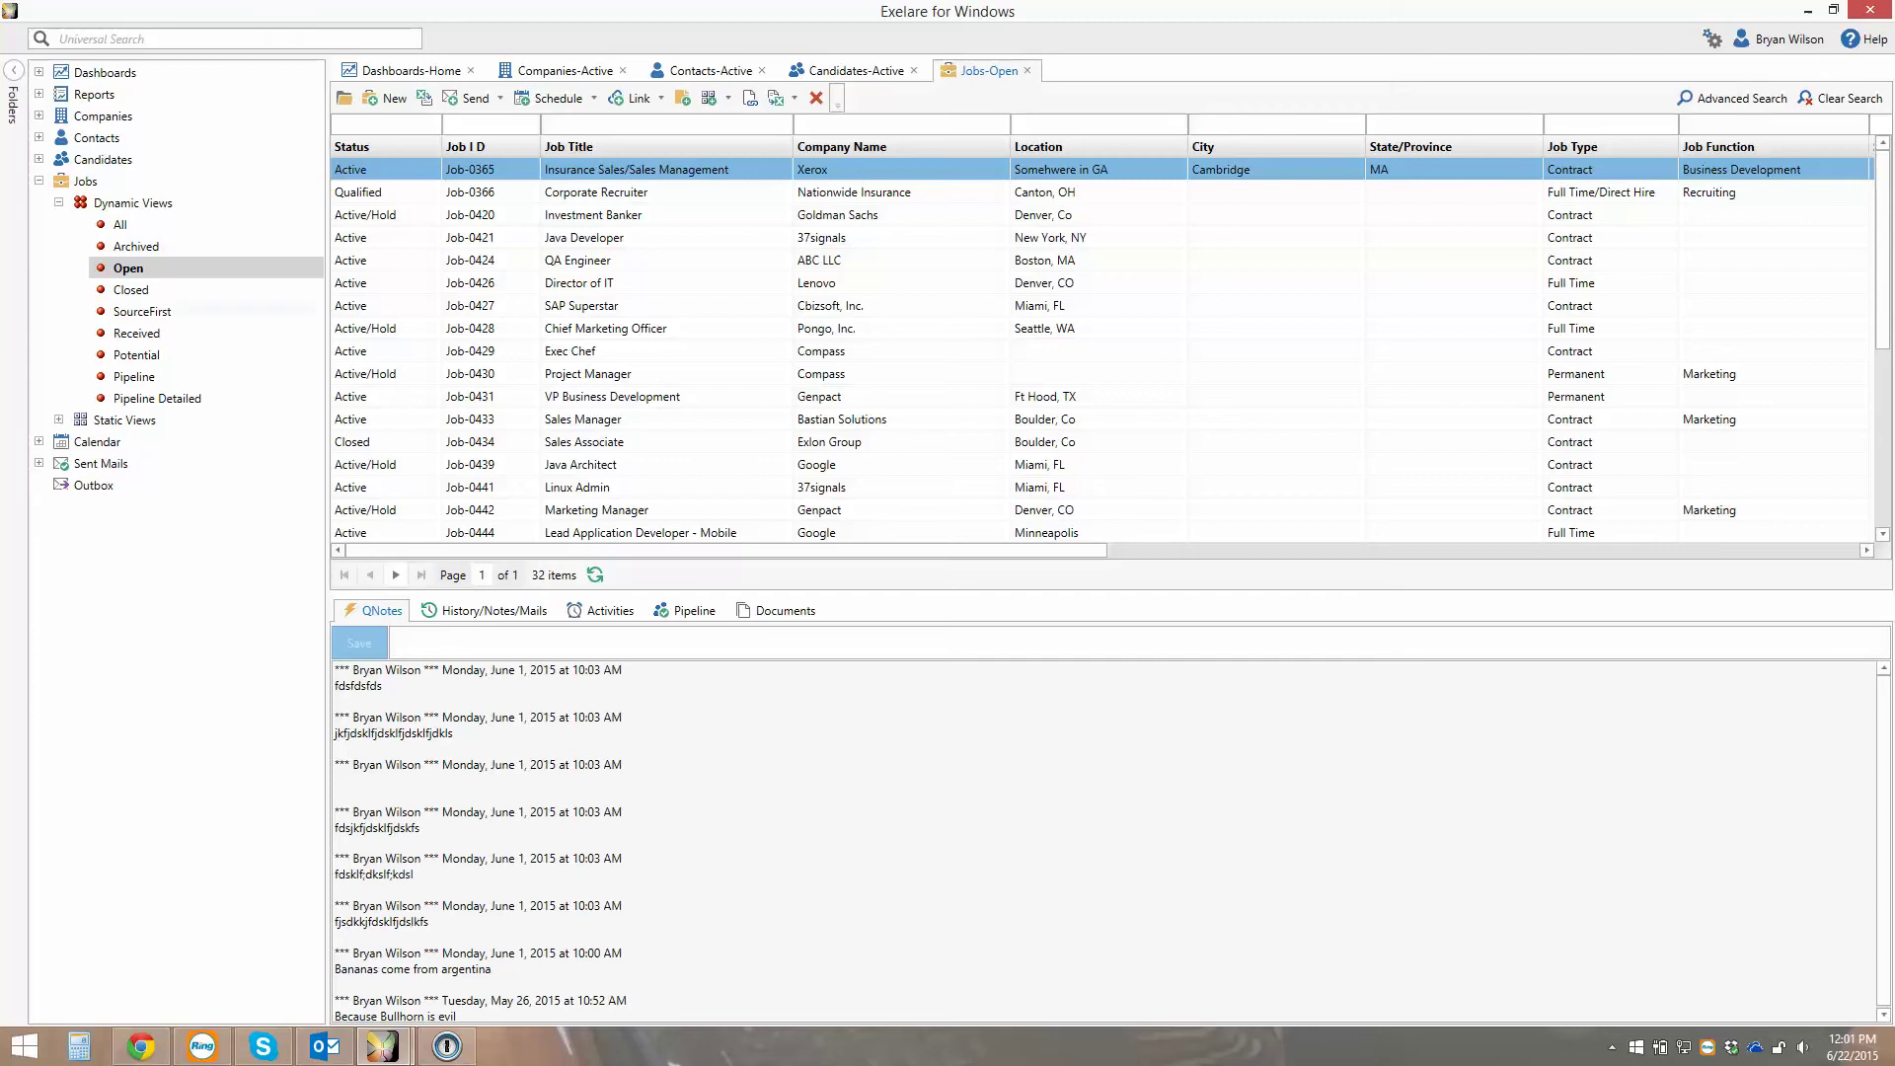
pyautogui.click(96, 441)
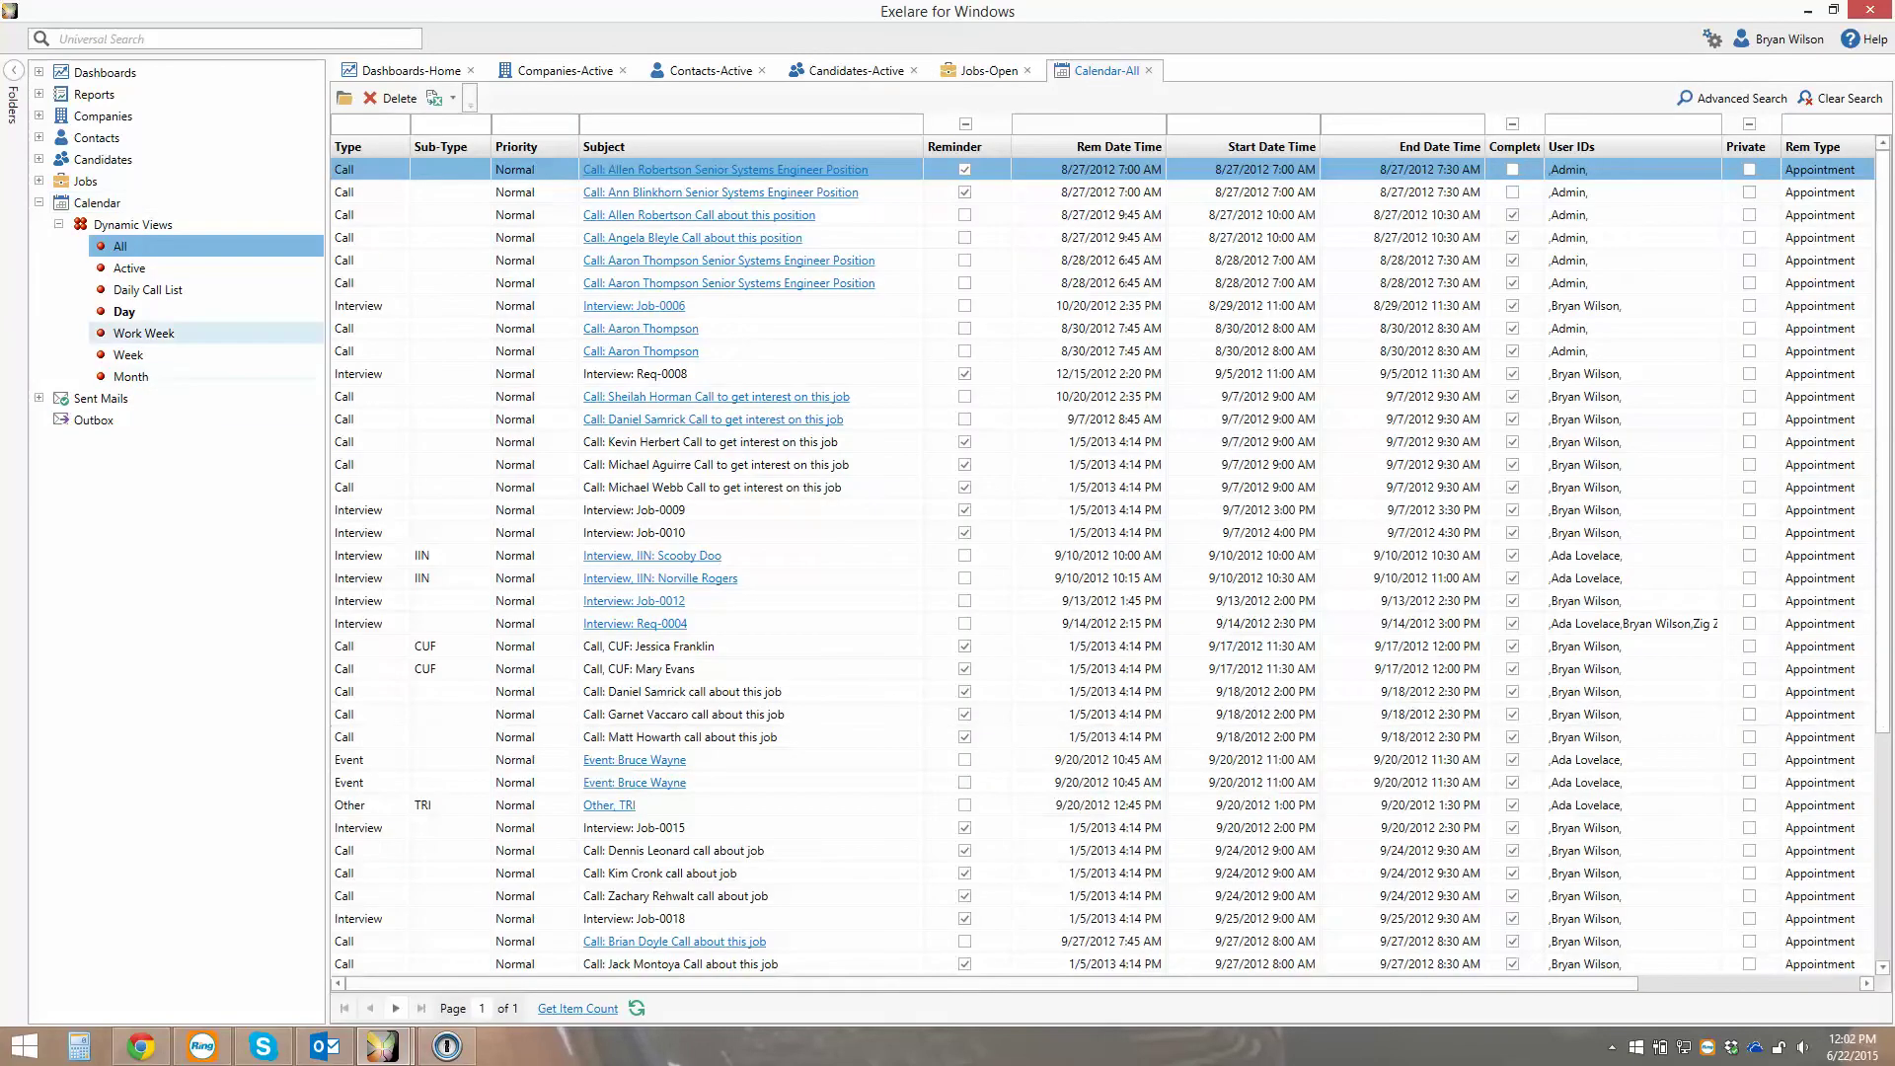
# - View the calendar as Day, Daily Call List and Work Week, cancel the UserIDs picker, then return to Candidates
pyautogui.click(123, 311)
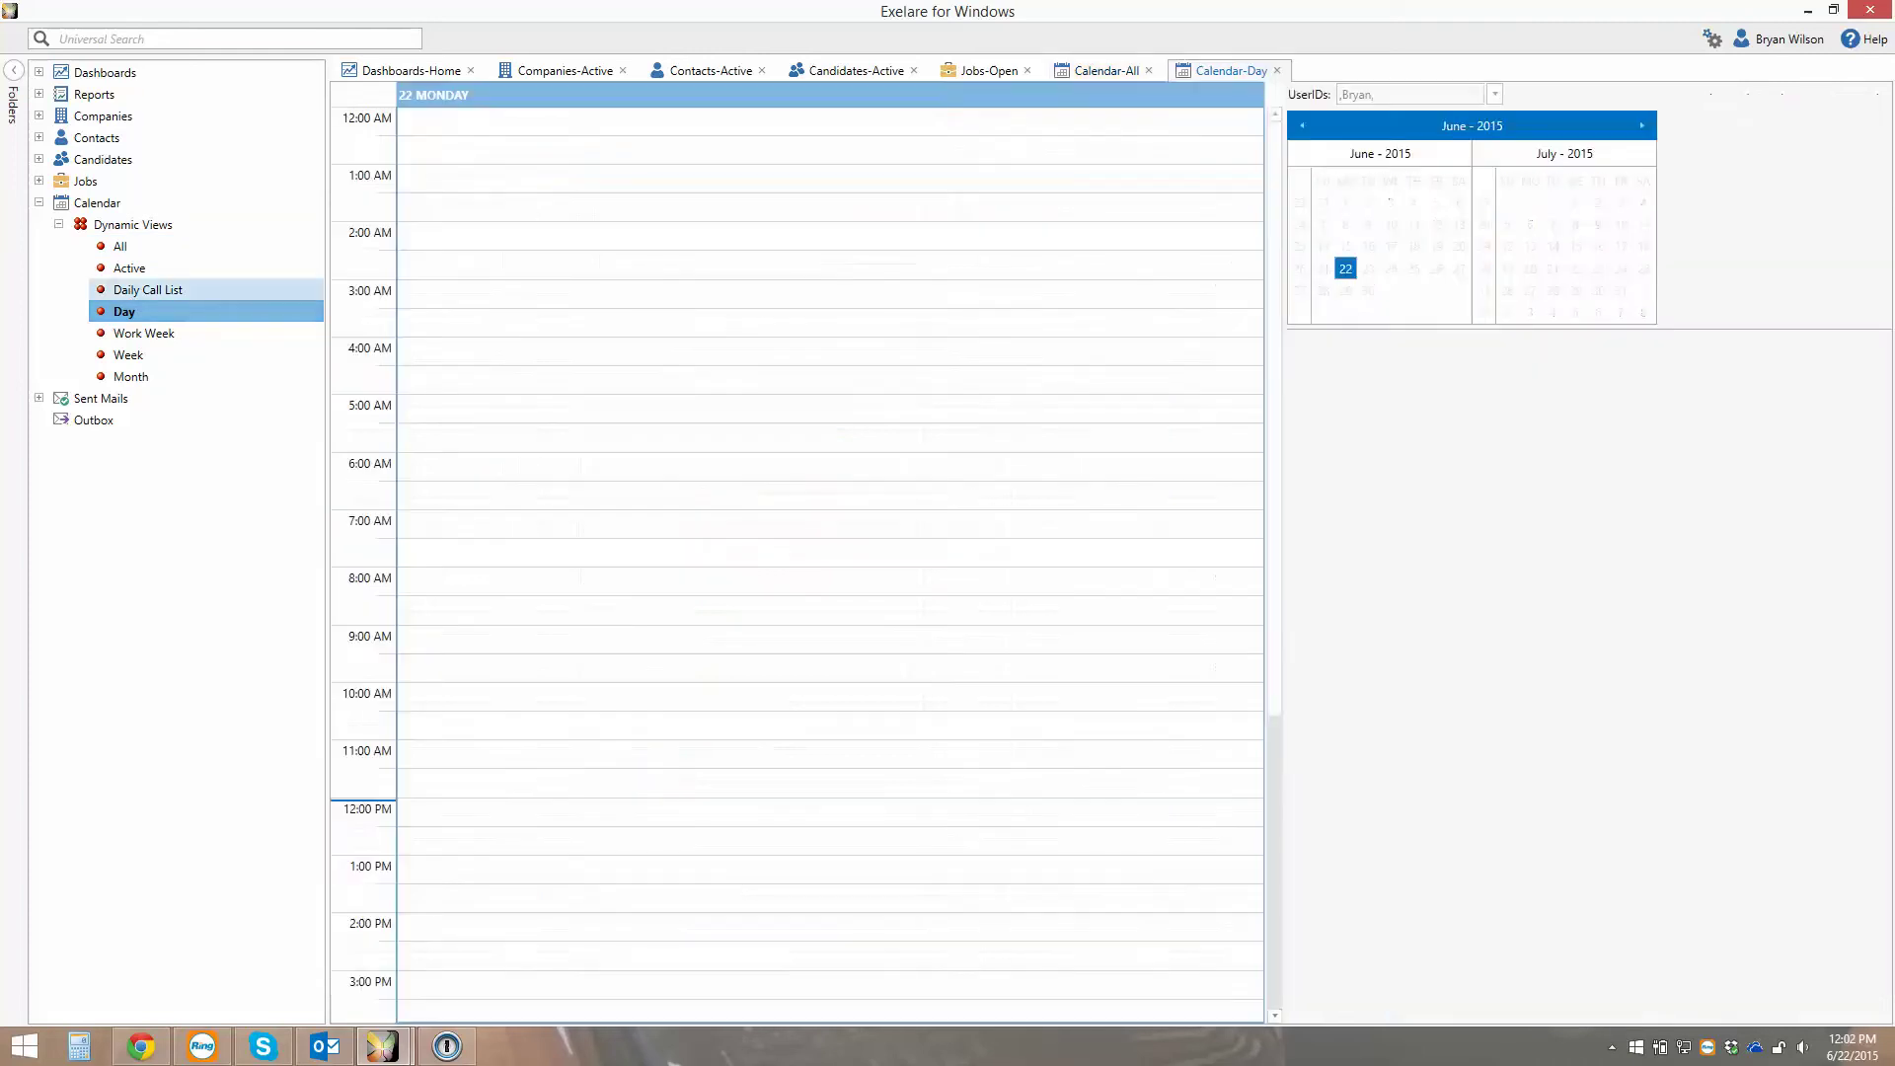
pyautogui.click(148, 289)
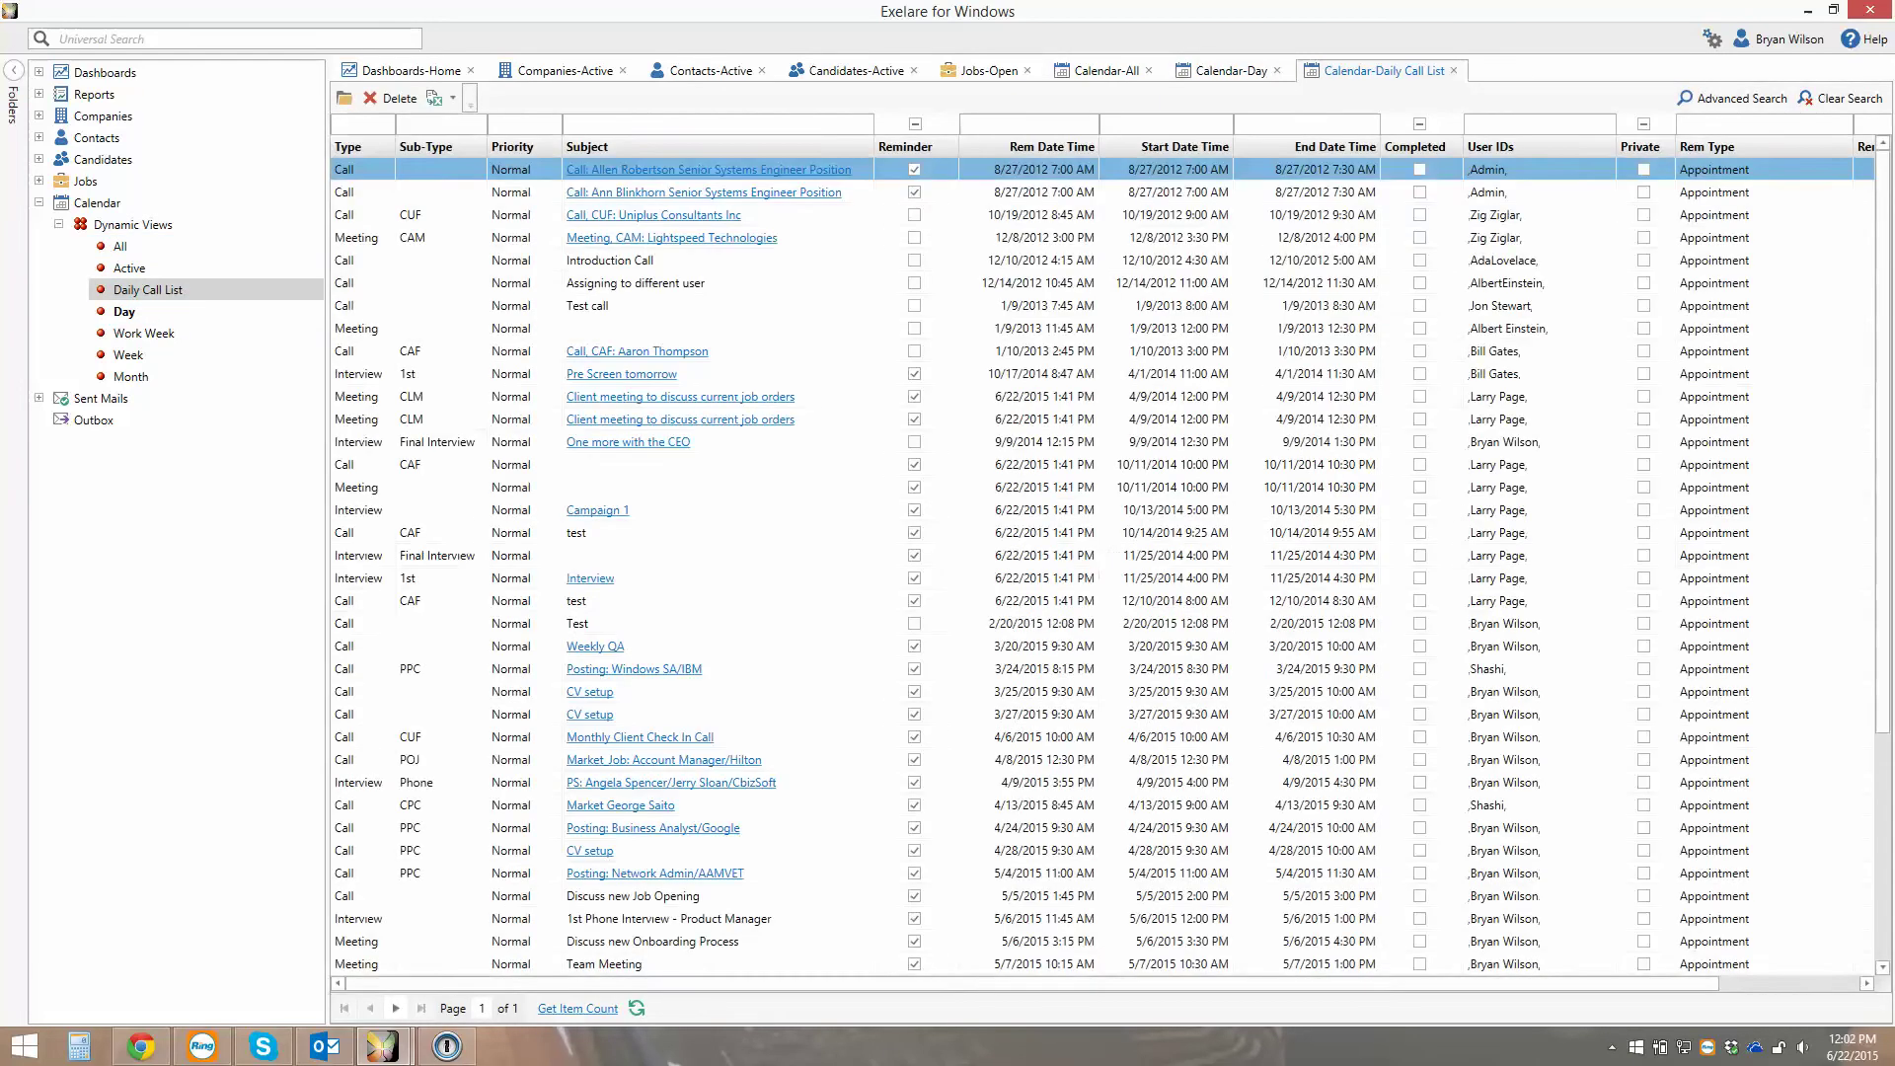
pyautogui.click(143, 332)
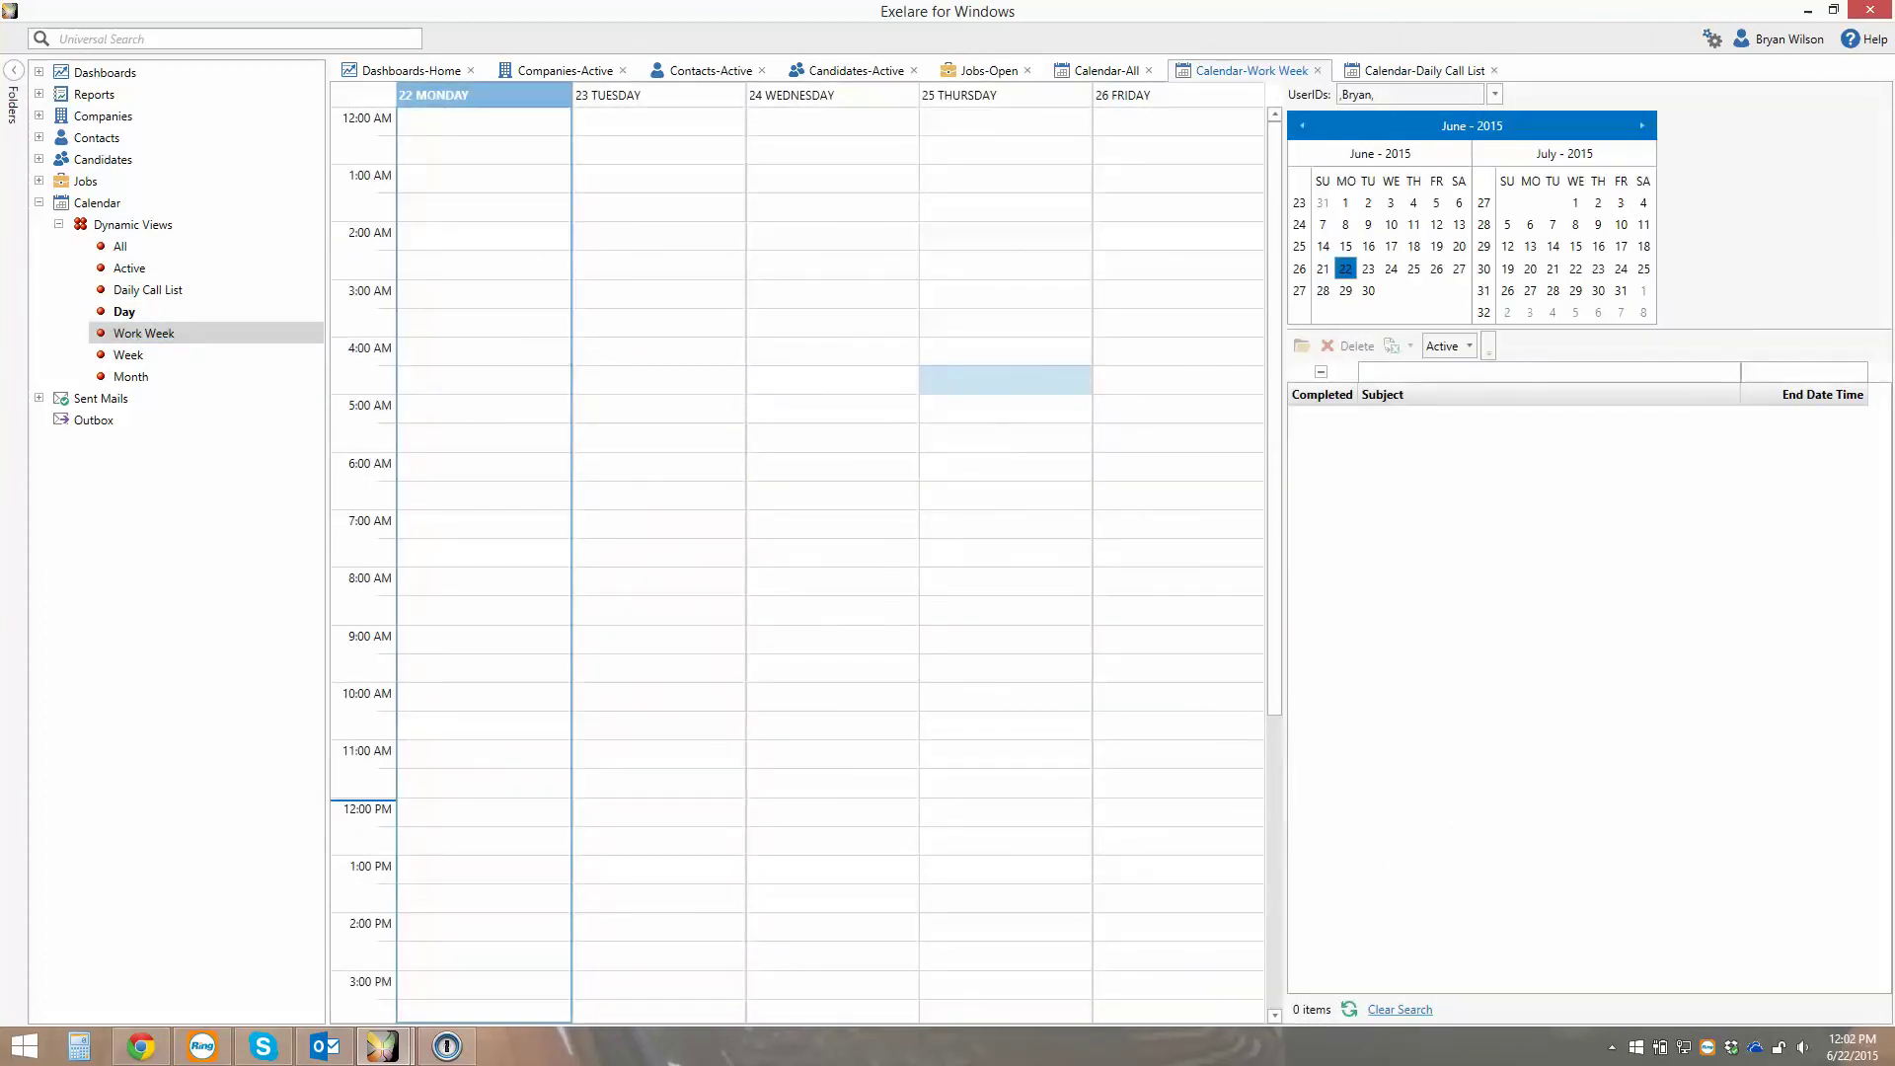
pyautogui.click(1494, 93)
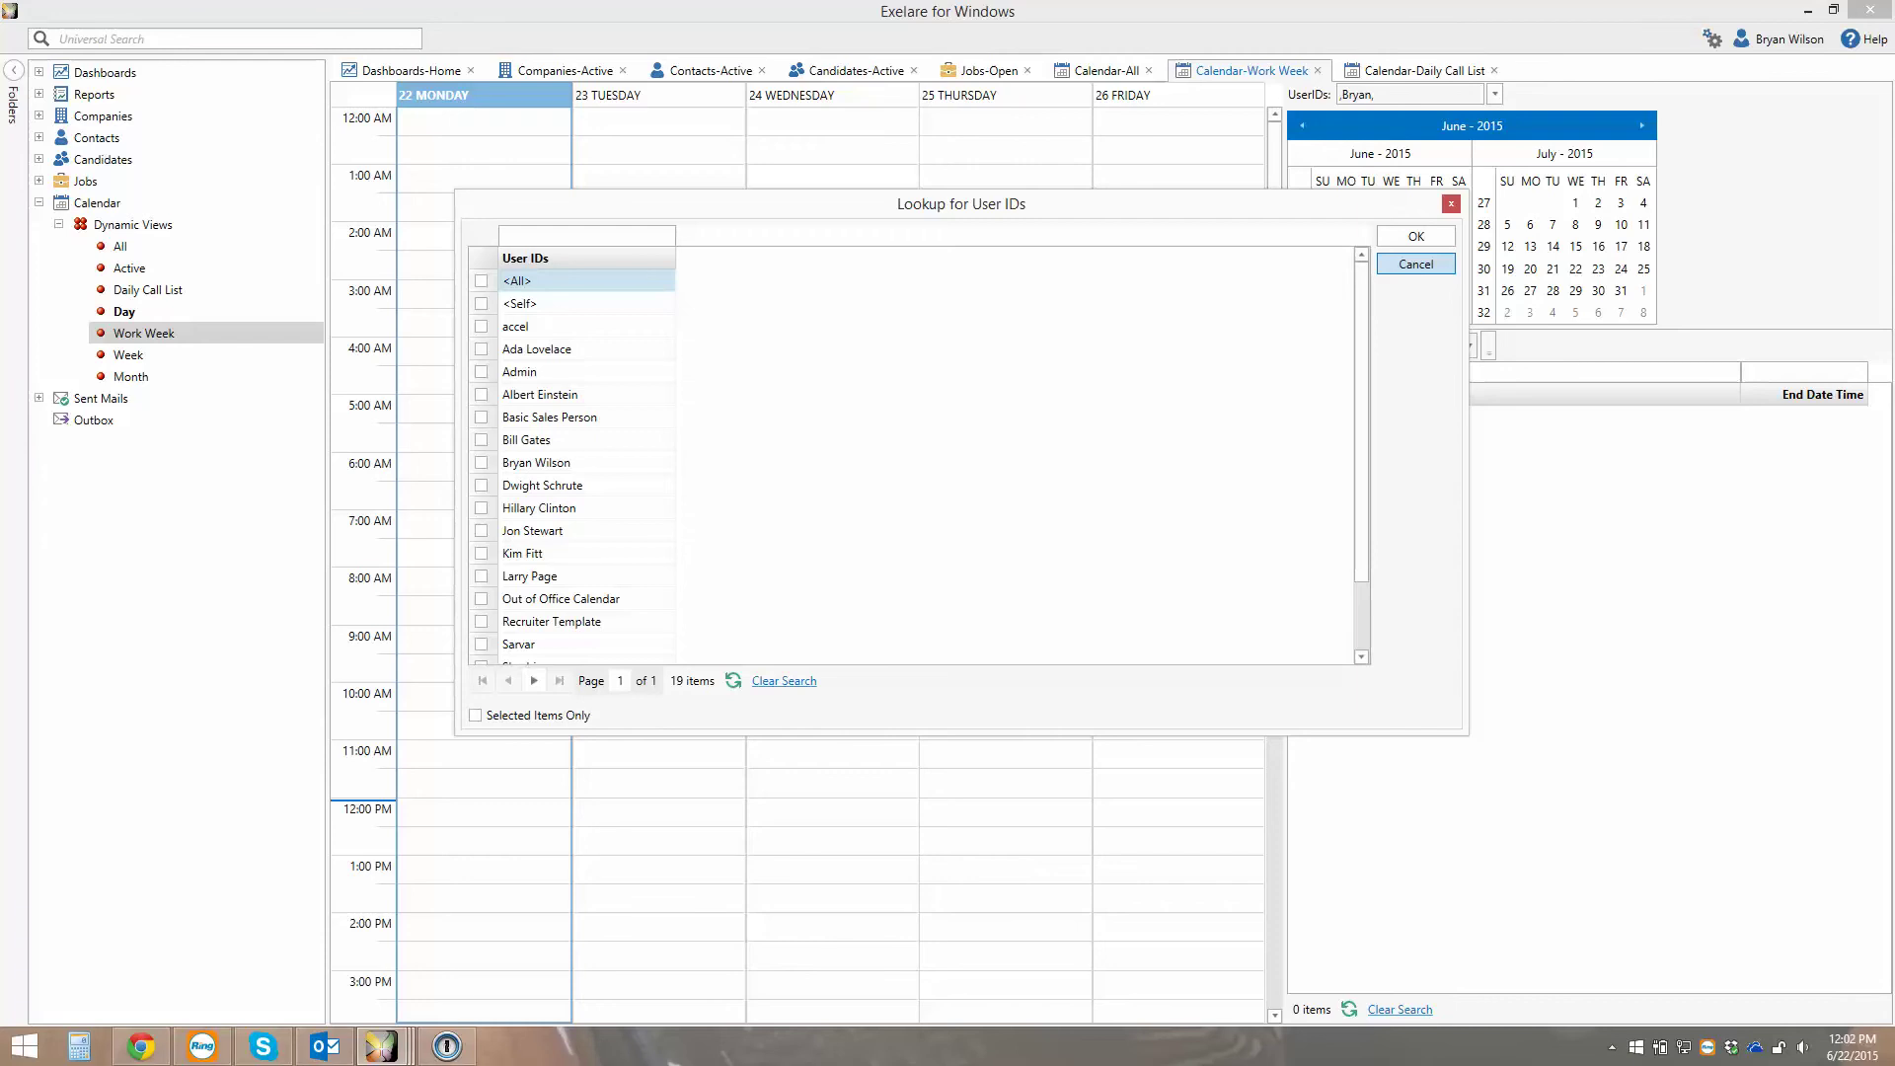
pyautogui.click(1415, 263)
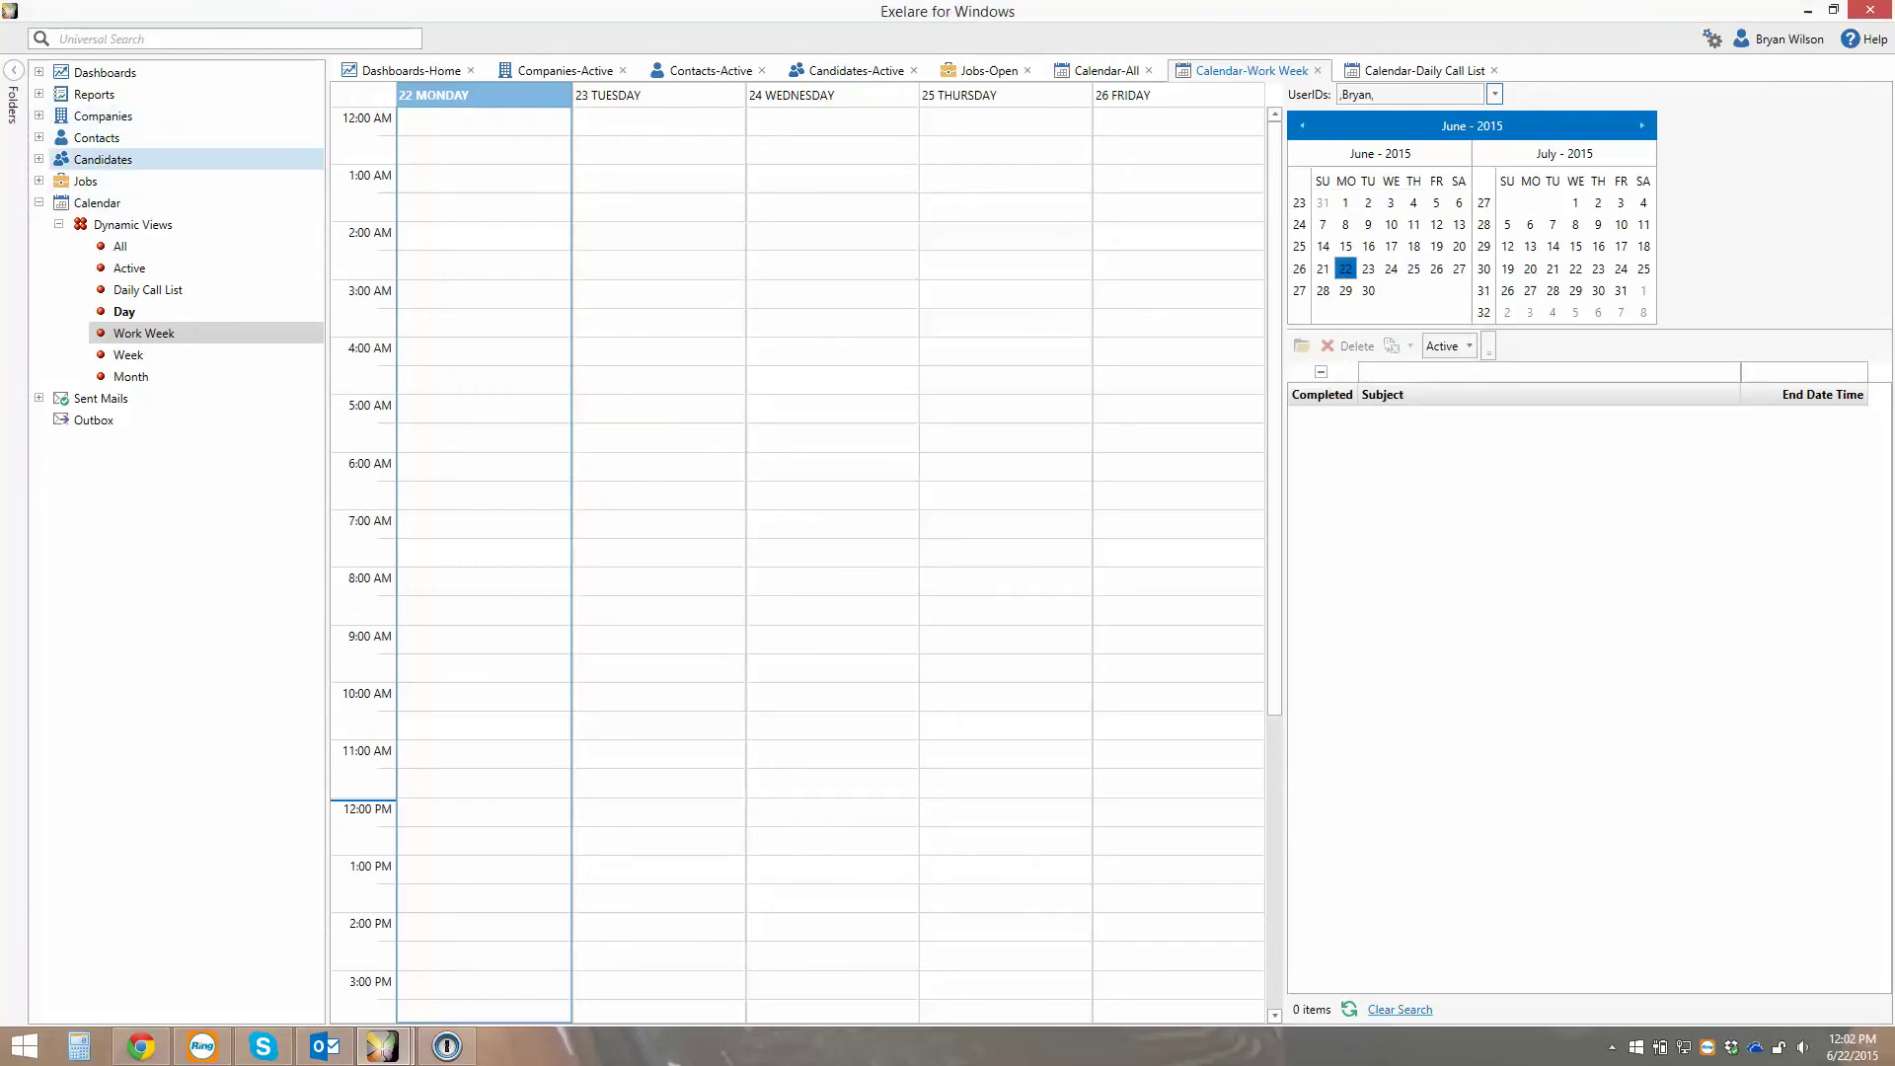
pyautogui.click(102, 159)
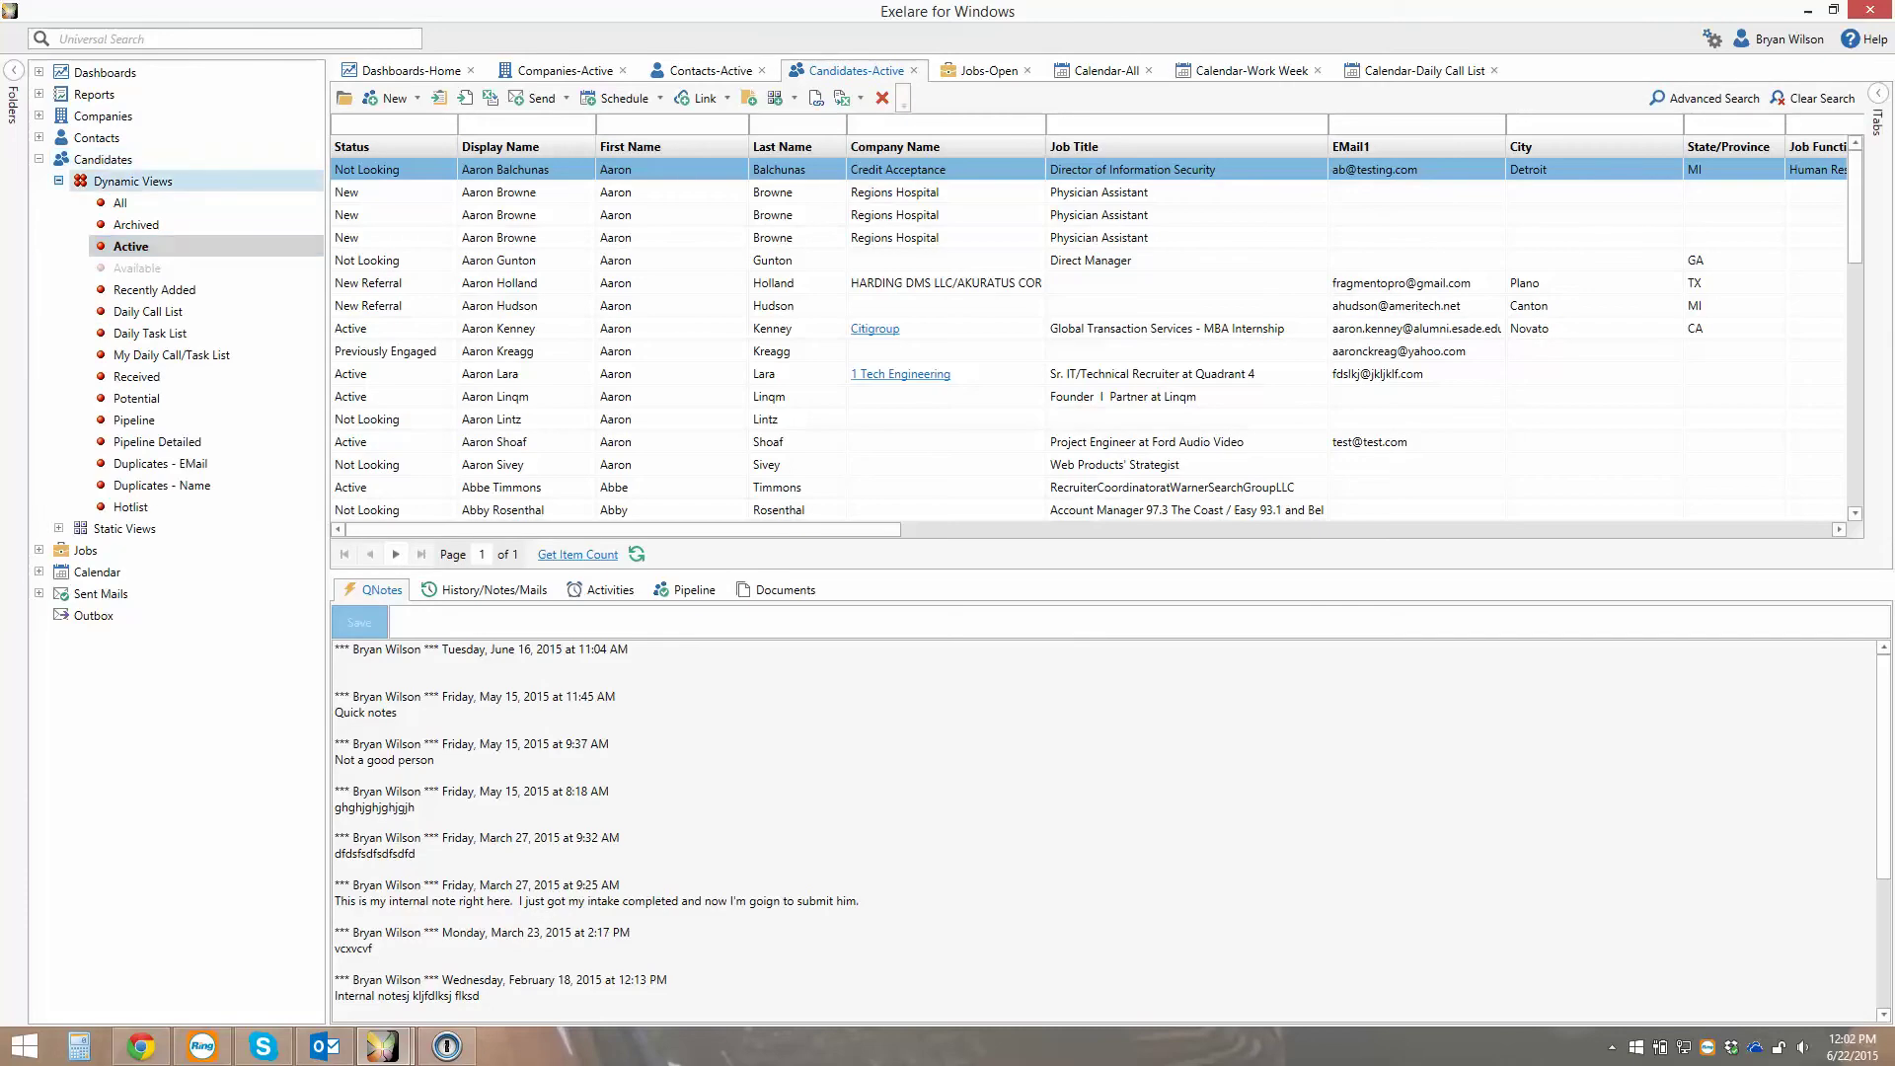
# - Browse candidate Dynamic Views My Daily Call/Task List and Pipeline, then switch back to Active
pyautogui.click(58, 181)
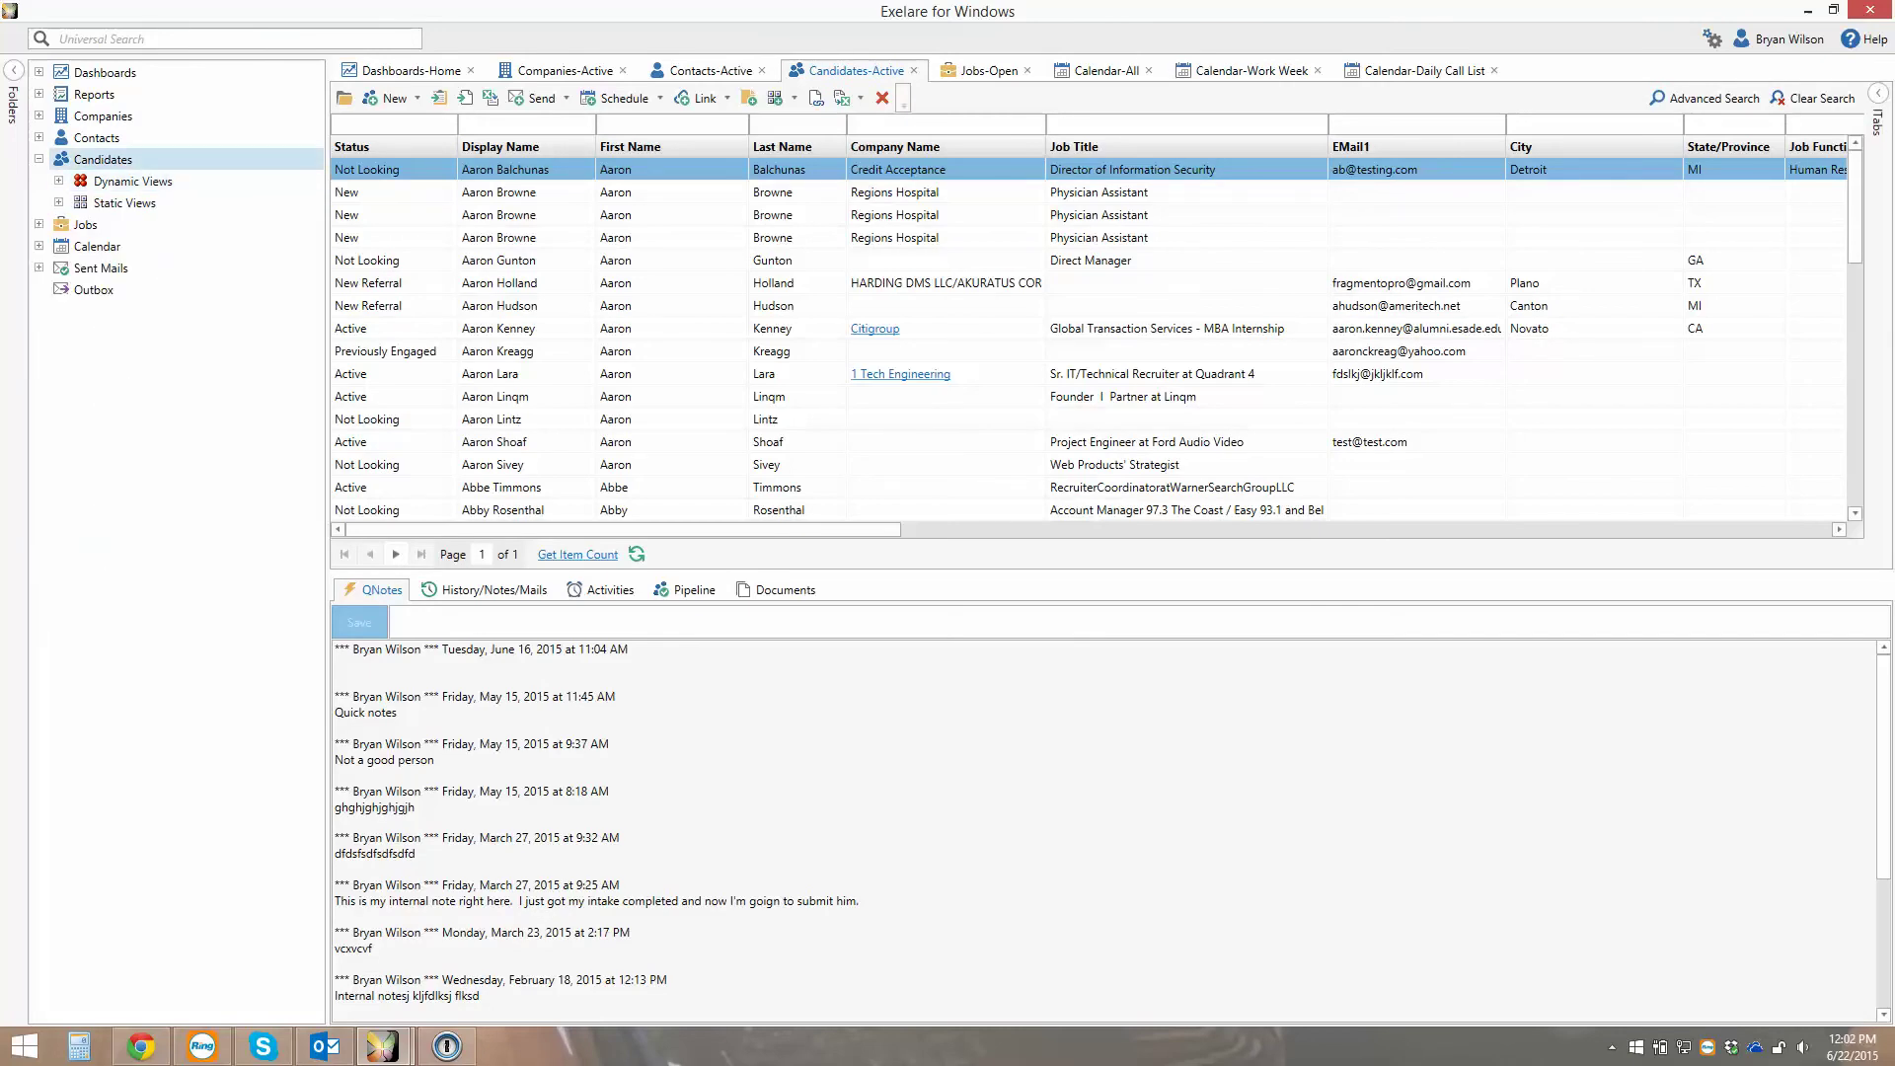
pyautogui.click(133, 181)
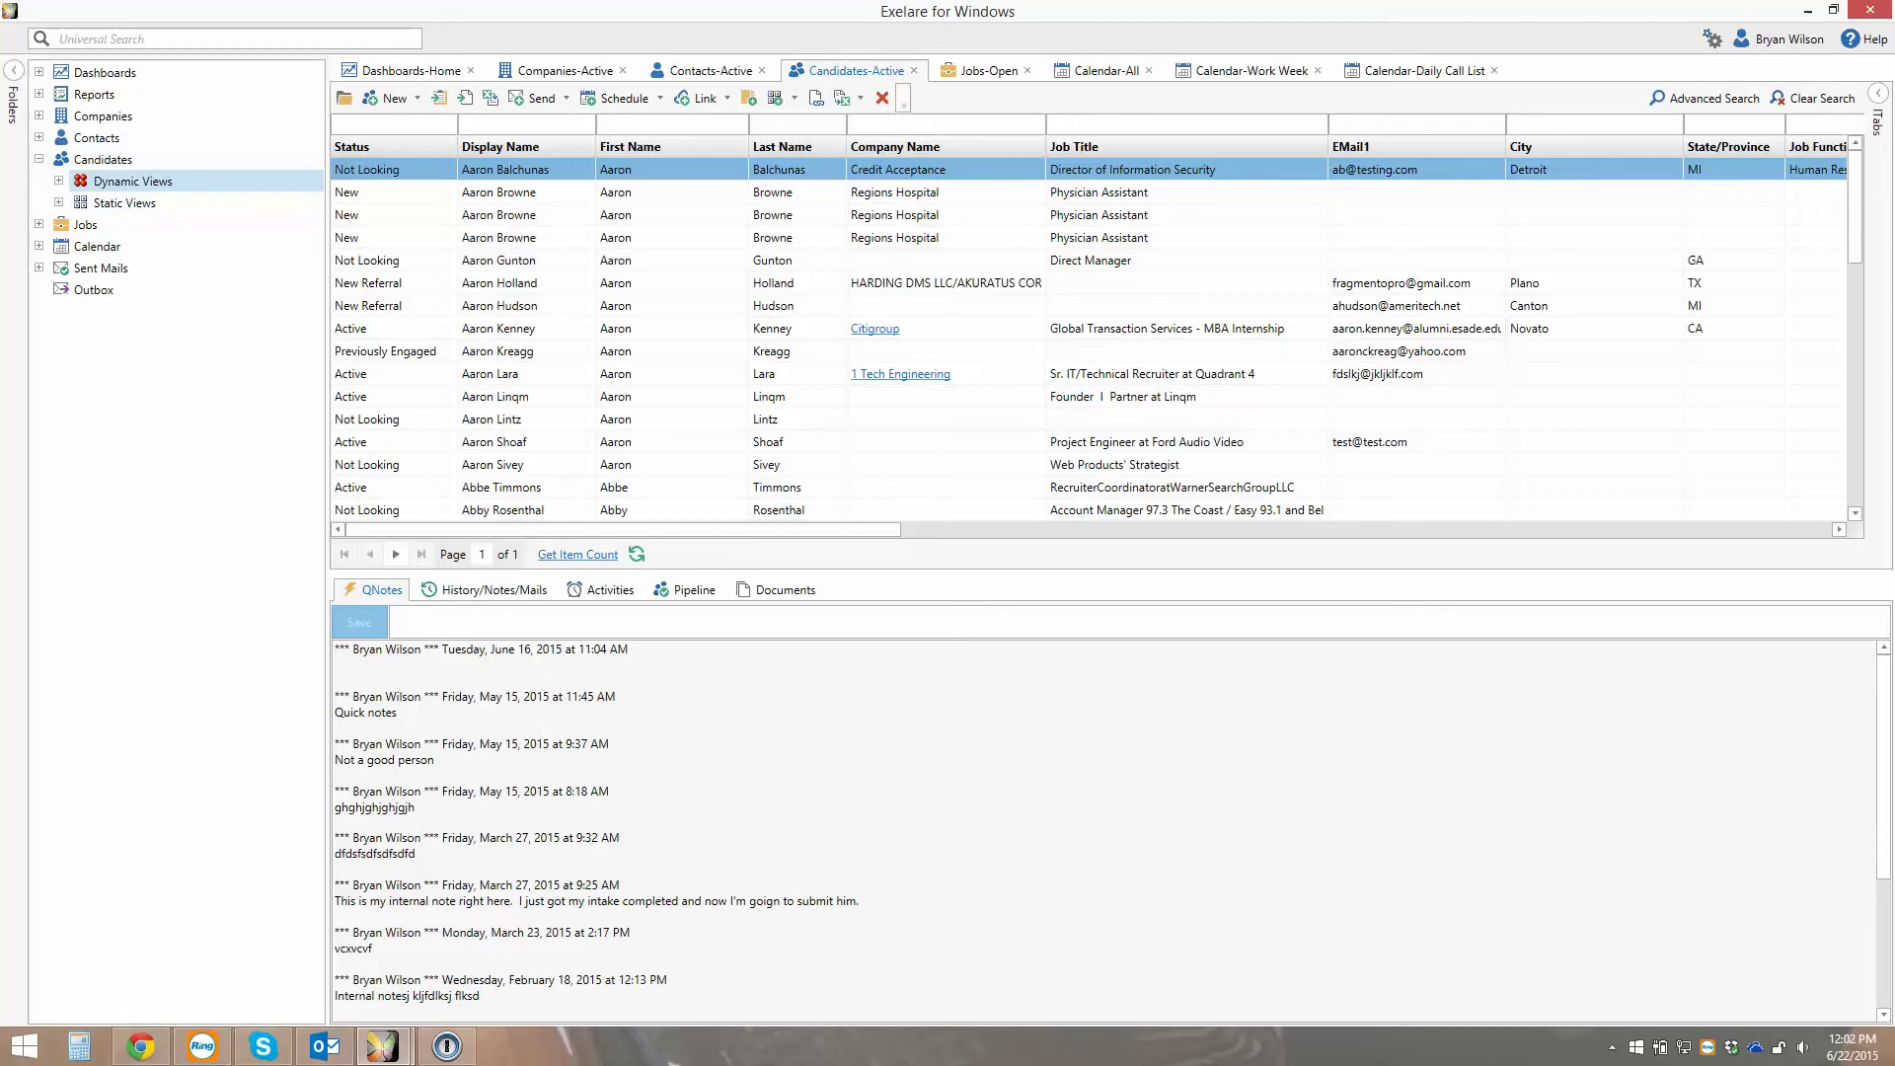
pyautogui.click(58, 180)
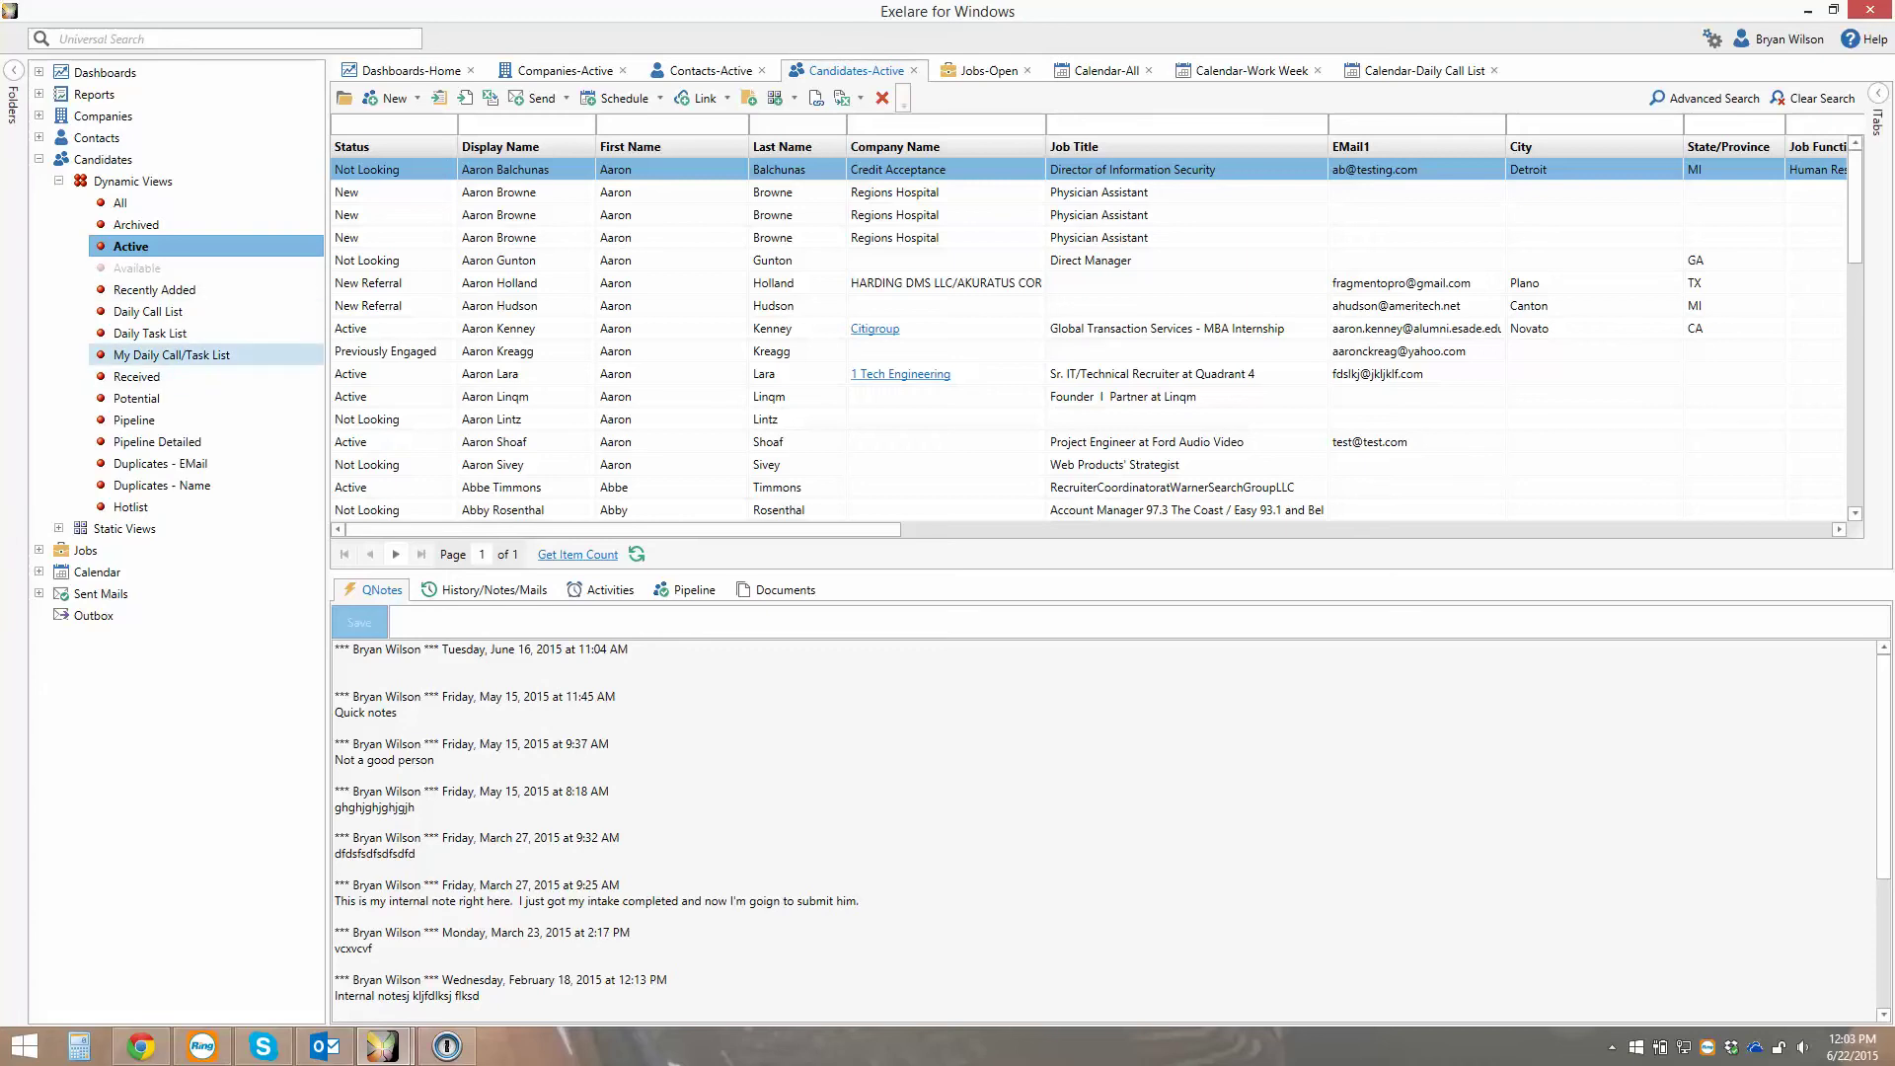
pyautogui.click(171, 355)
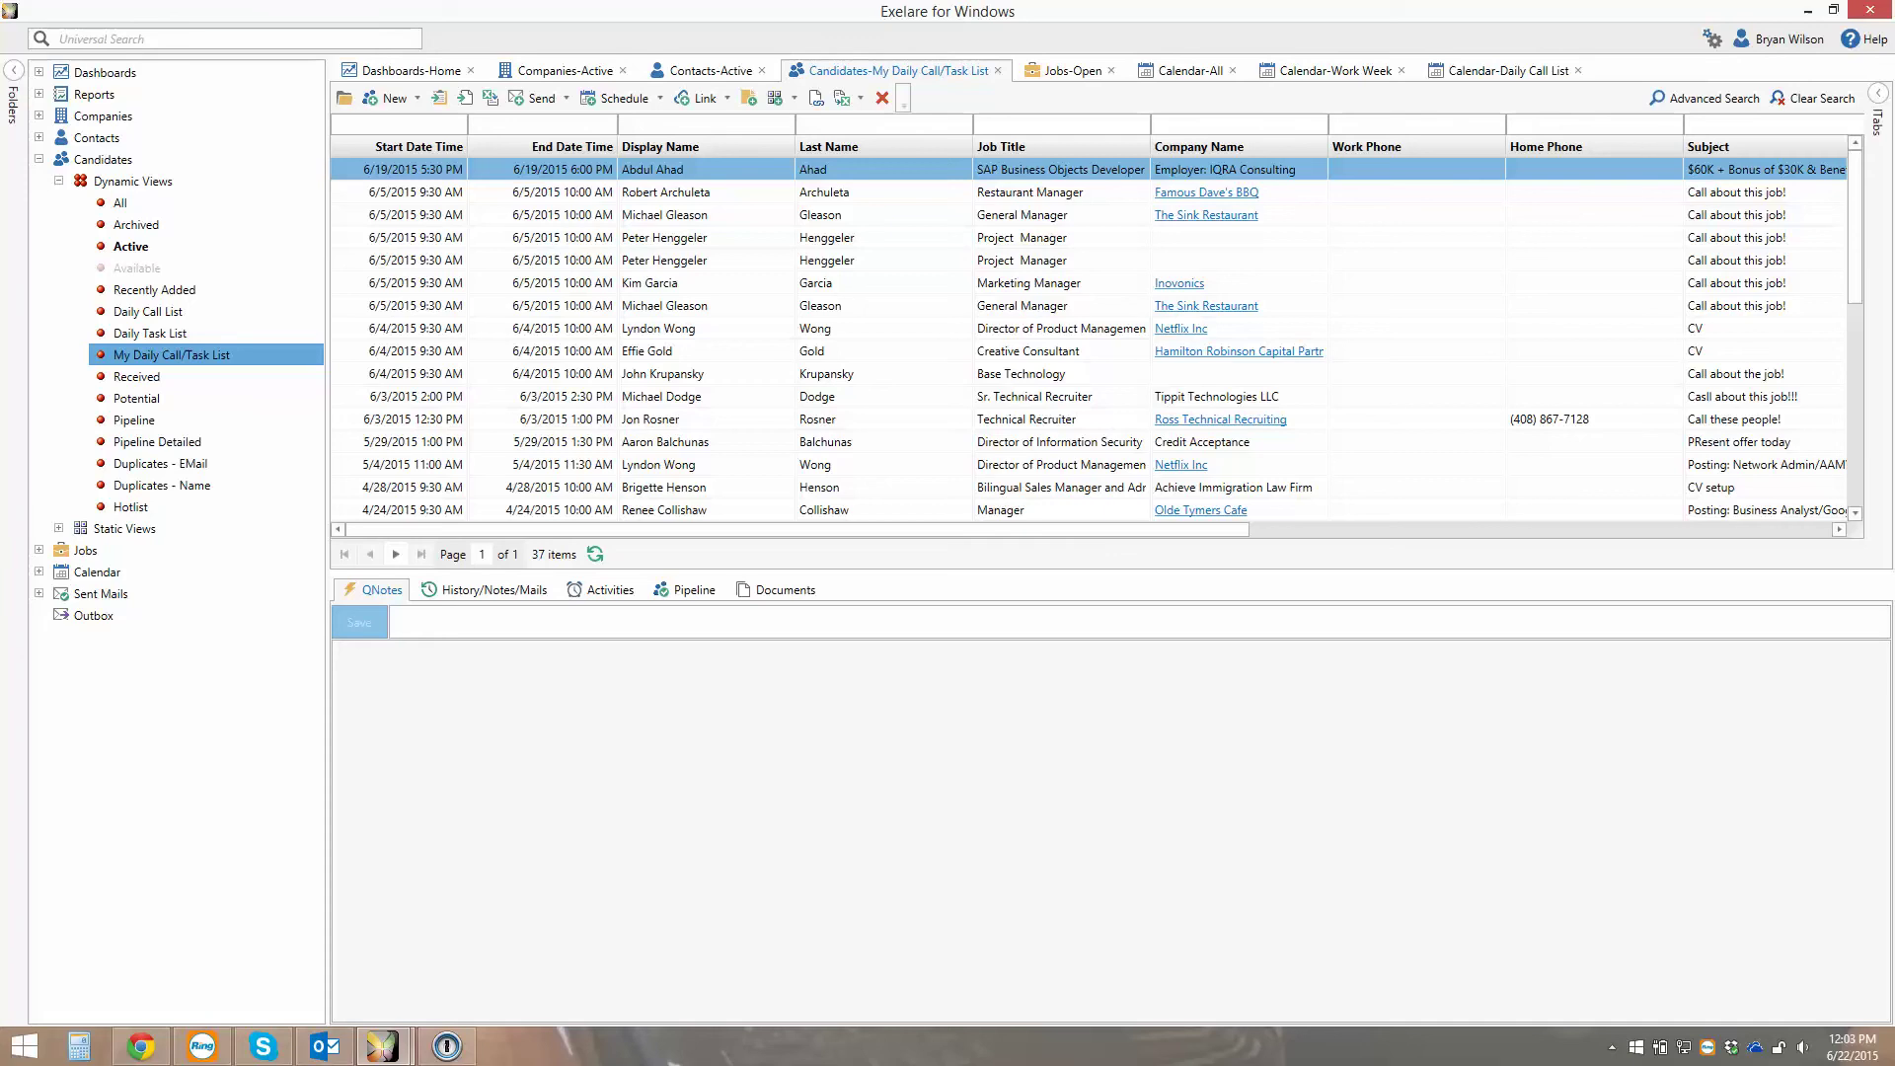
pyautogui.click(133, 419)
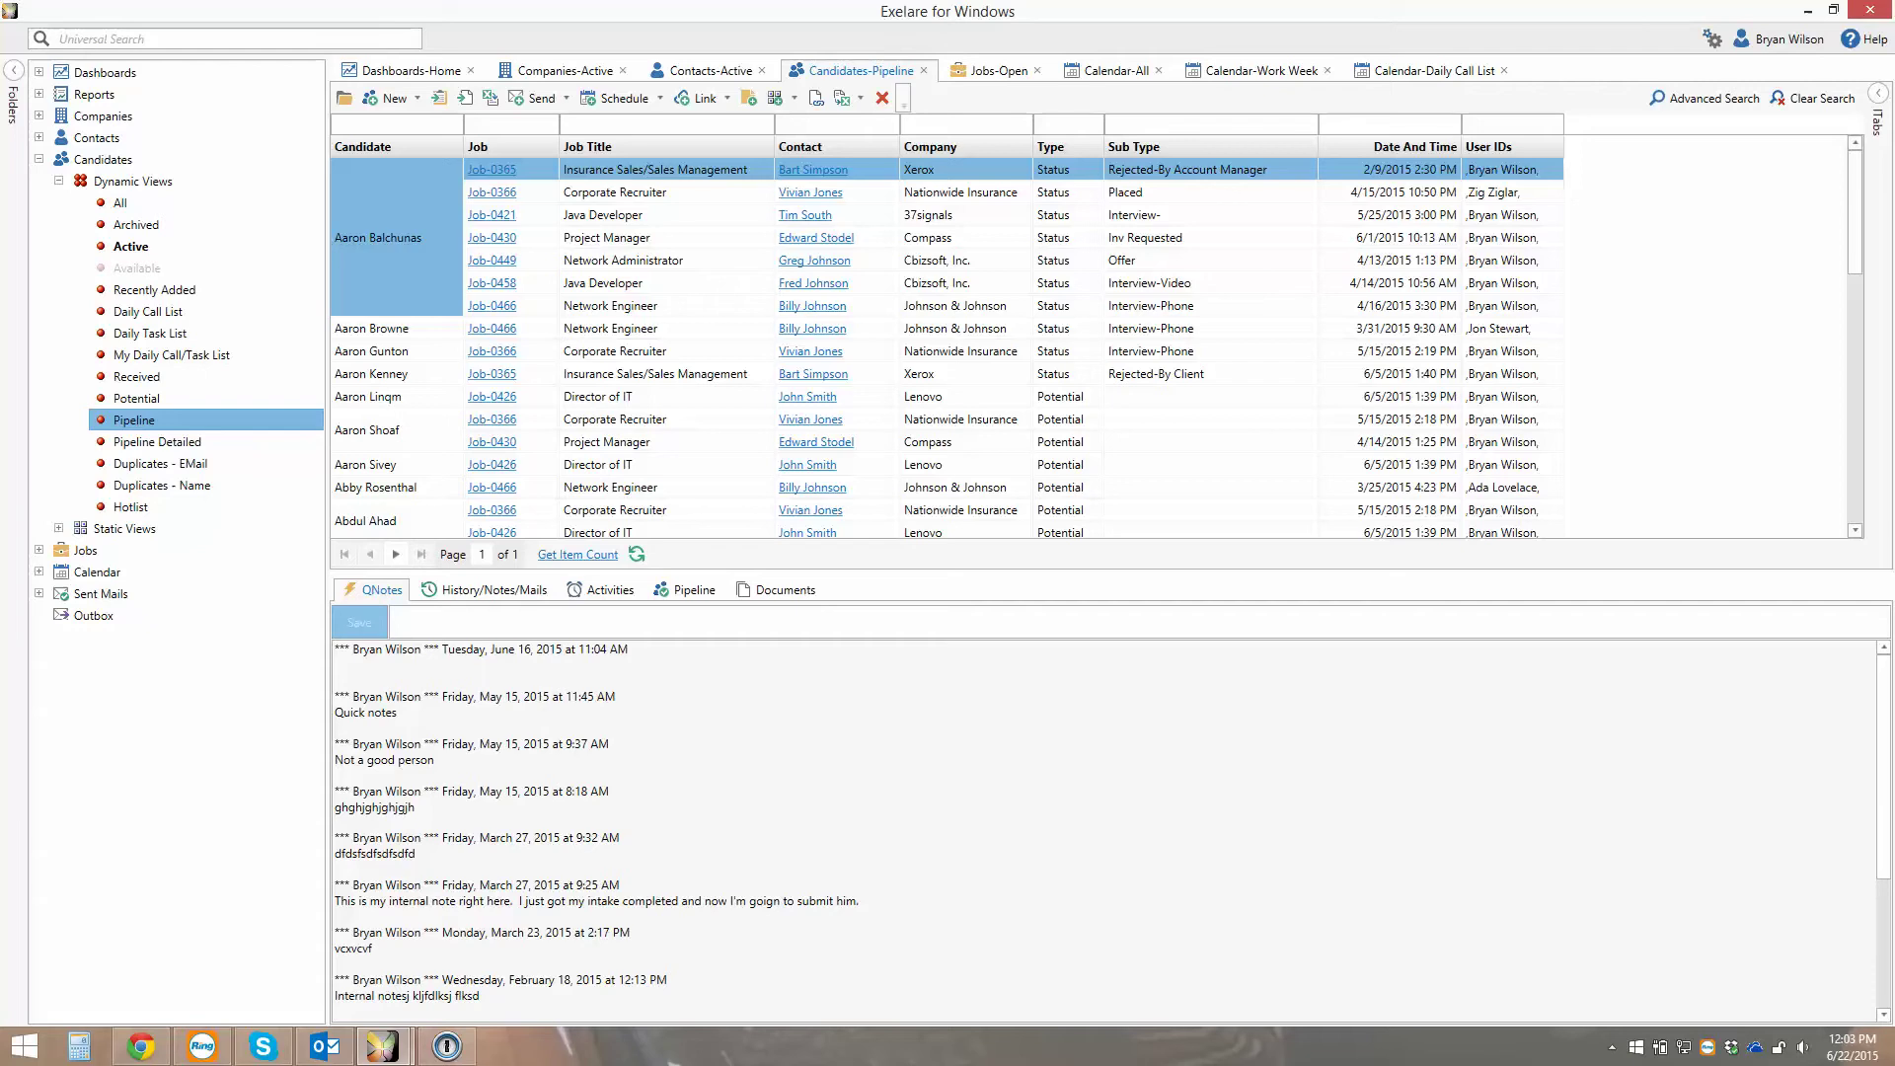
pyautogui.click(512, 125)
pyautogui.click(131, 245)
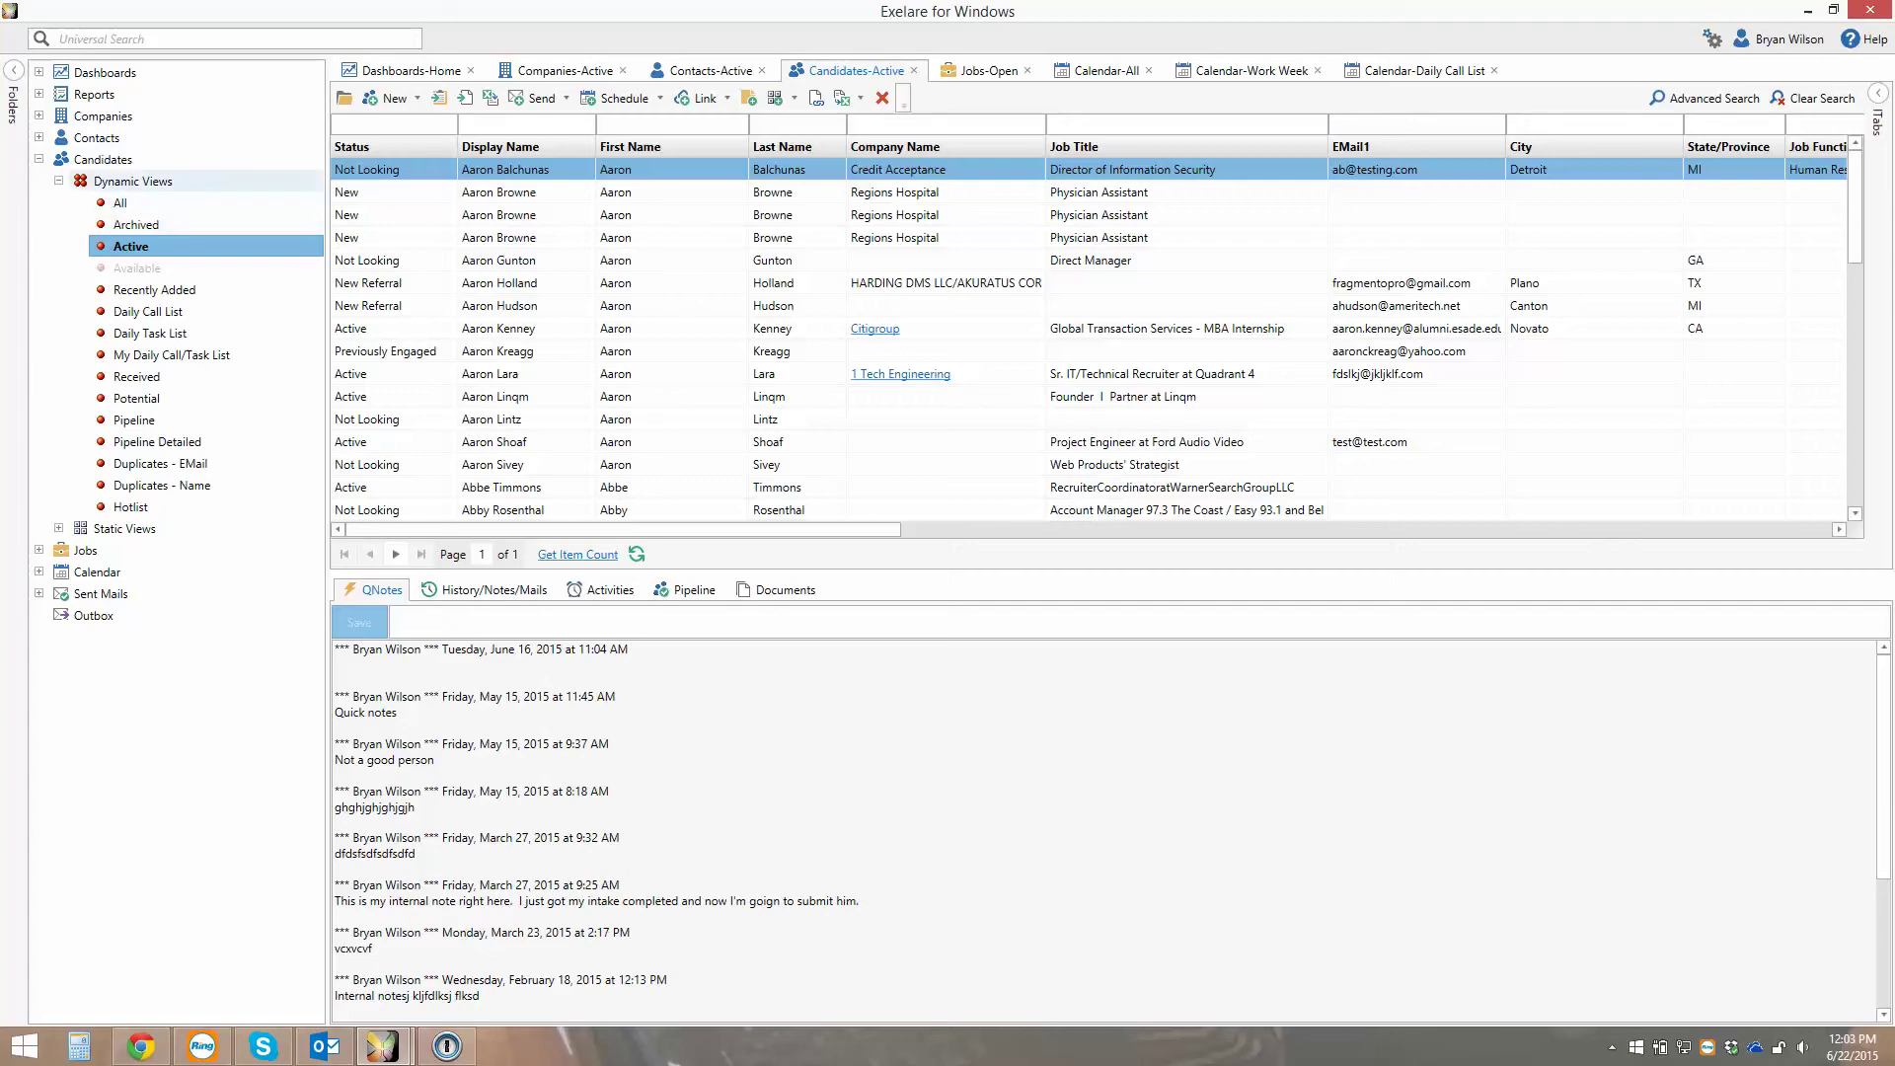
# - Expand Static Views > My Views to show CEO Prospects, Cindy Example and Java Consultants, then select a candidate
pyautogui.click(58, 181)
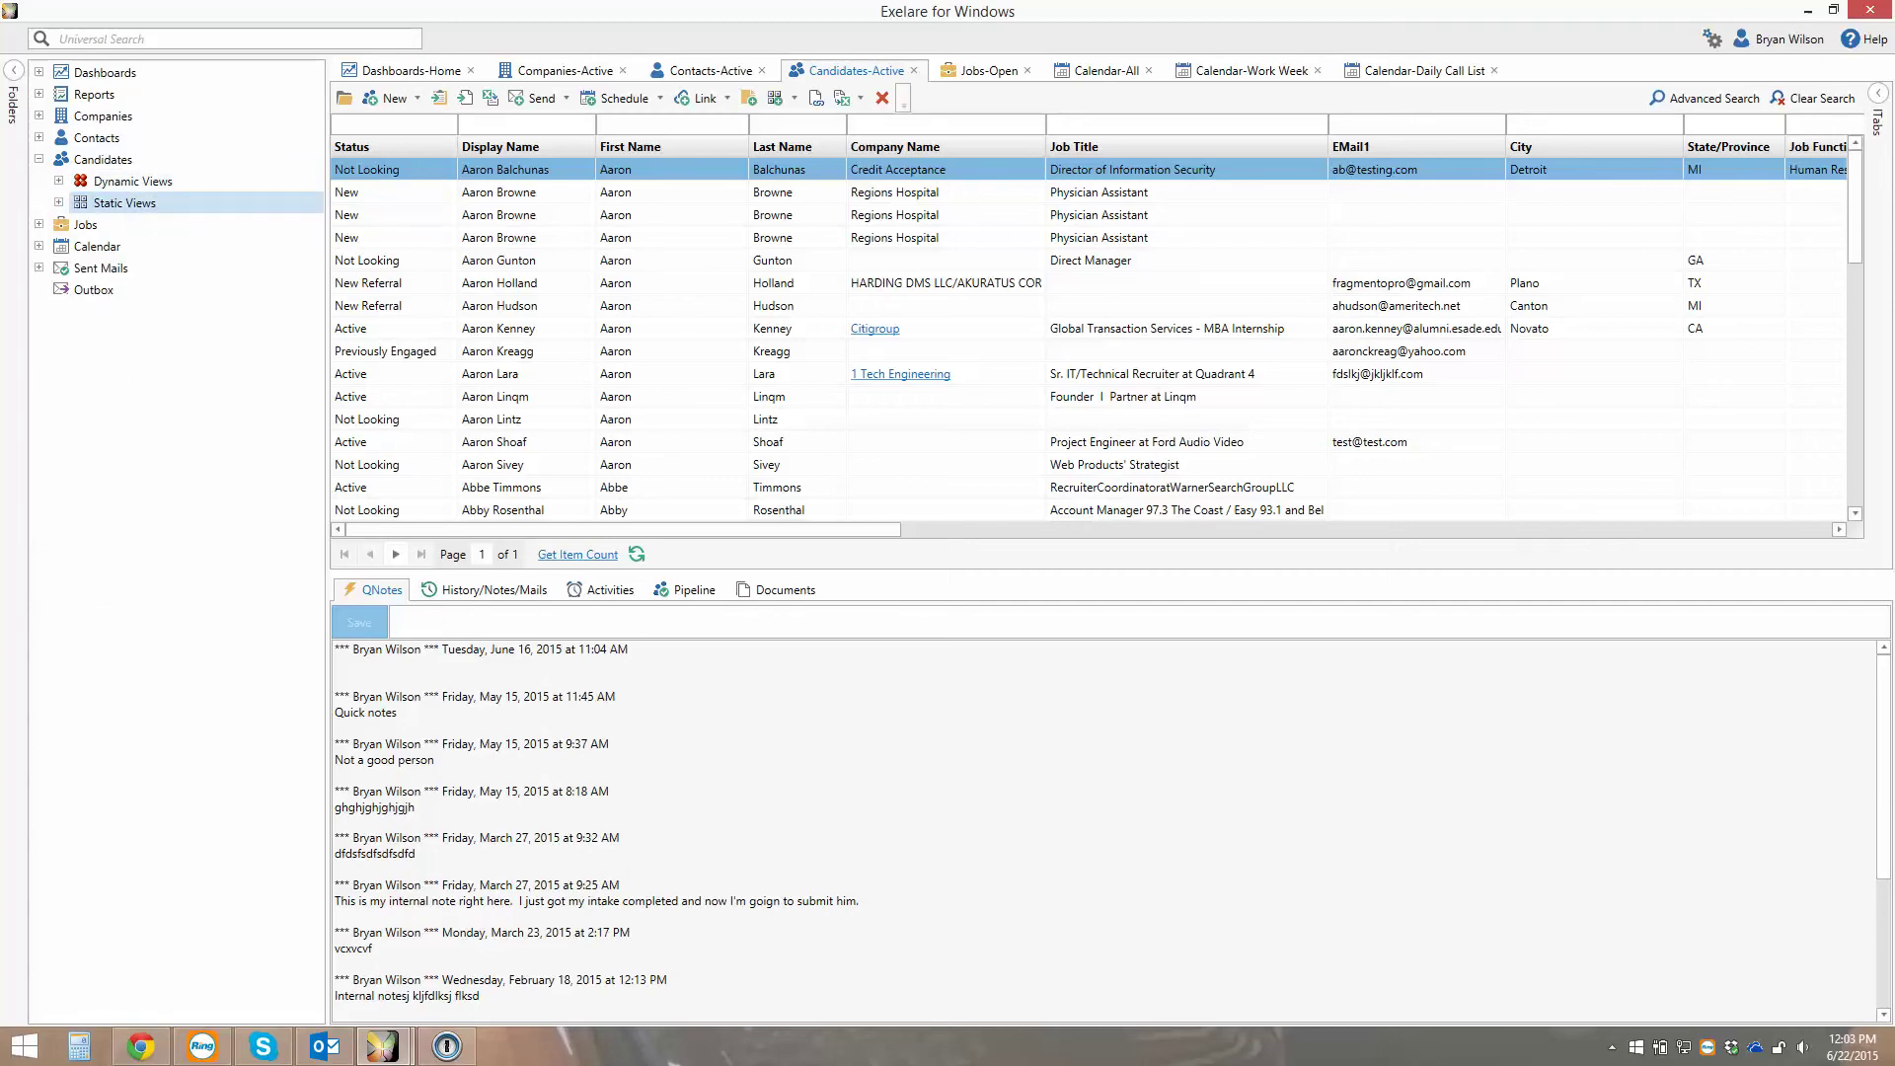
pyautogui.click(58, 203)
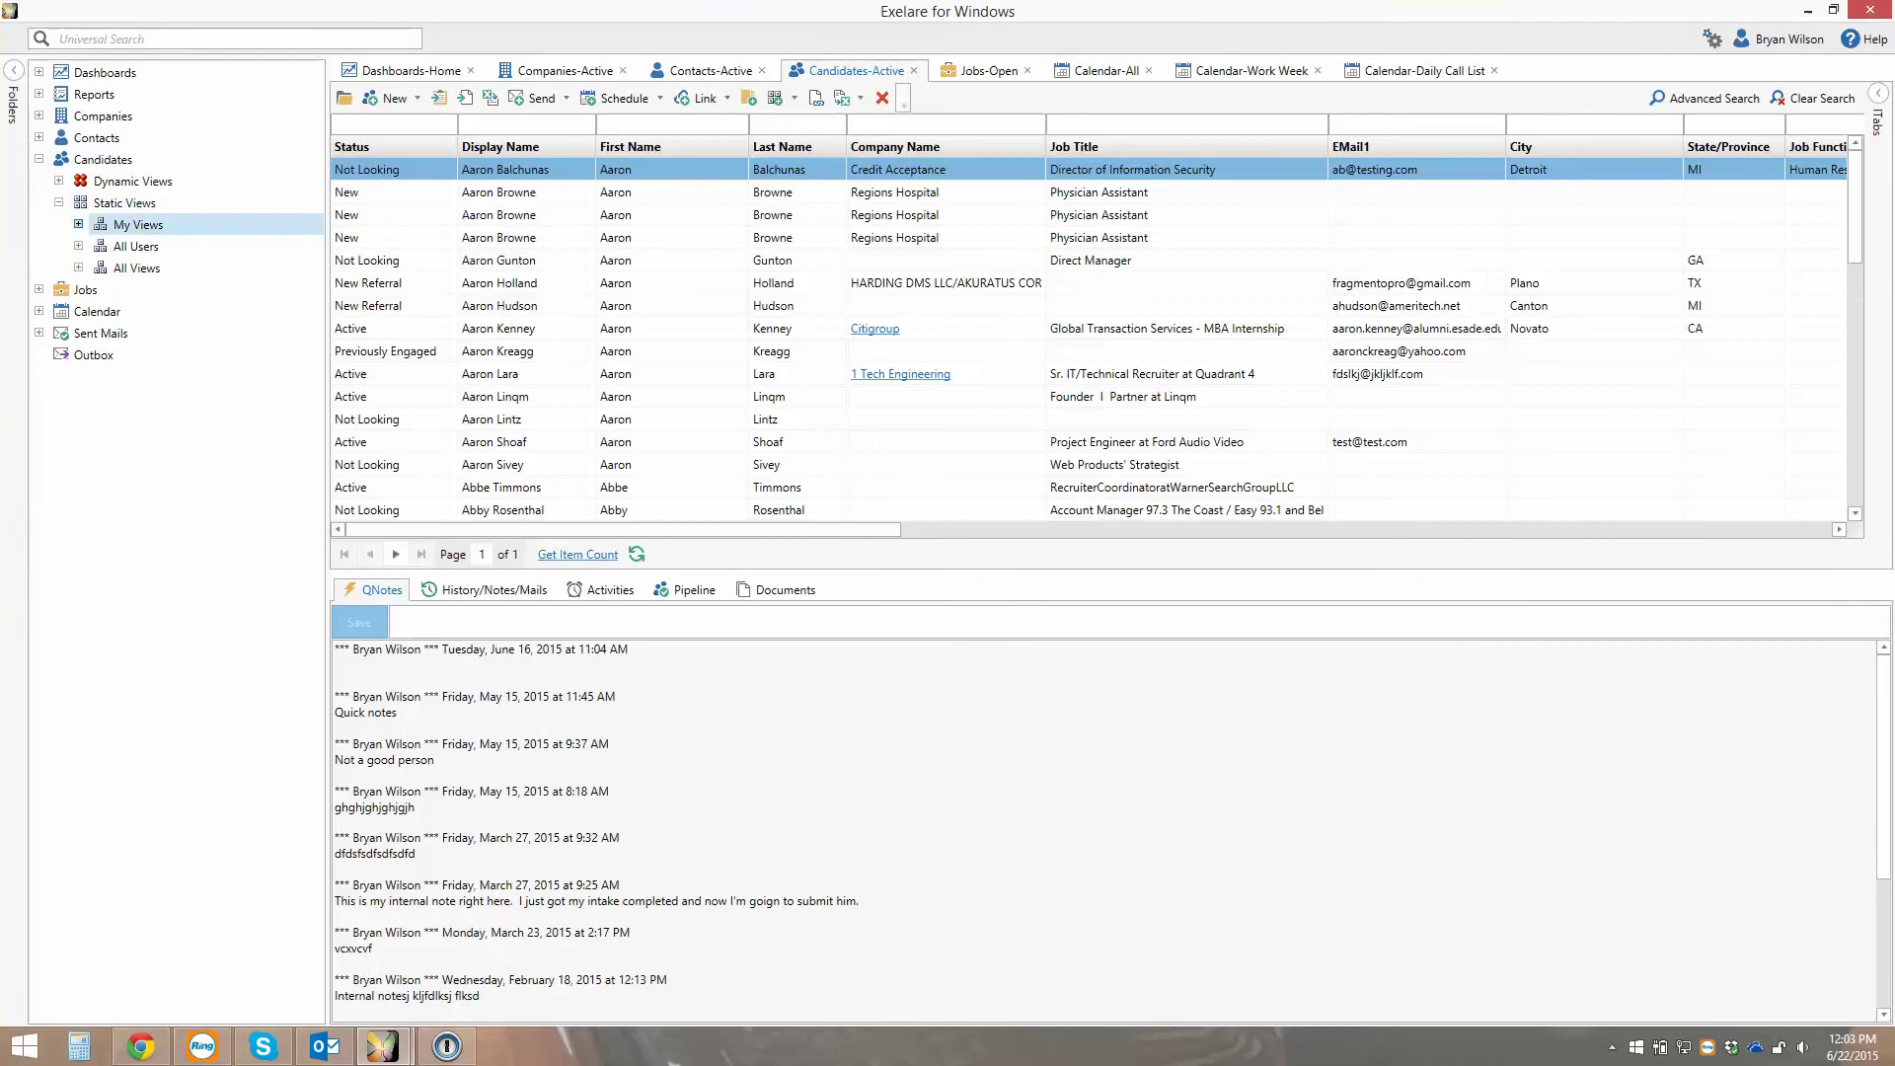
pyautogui.click(78, 224)
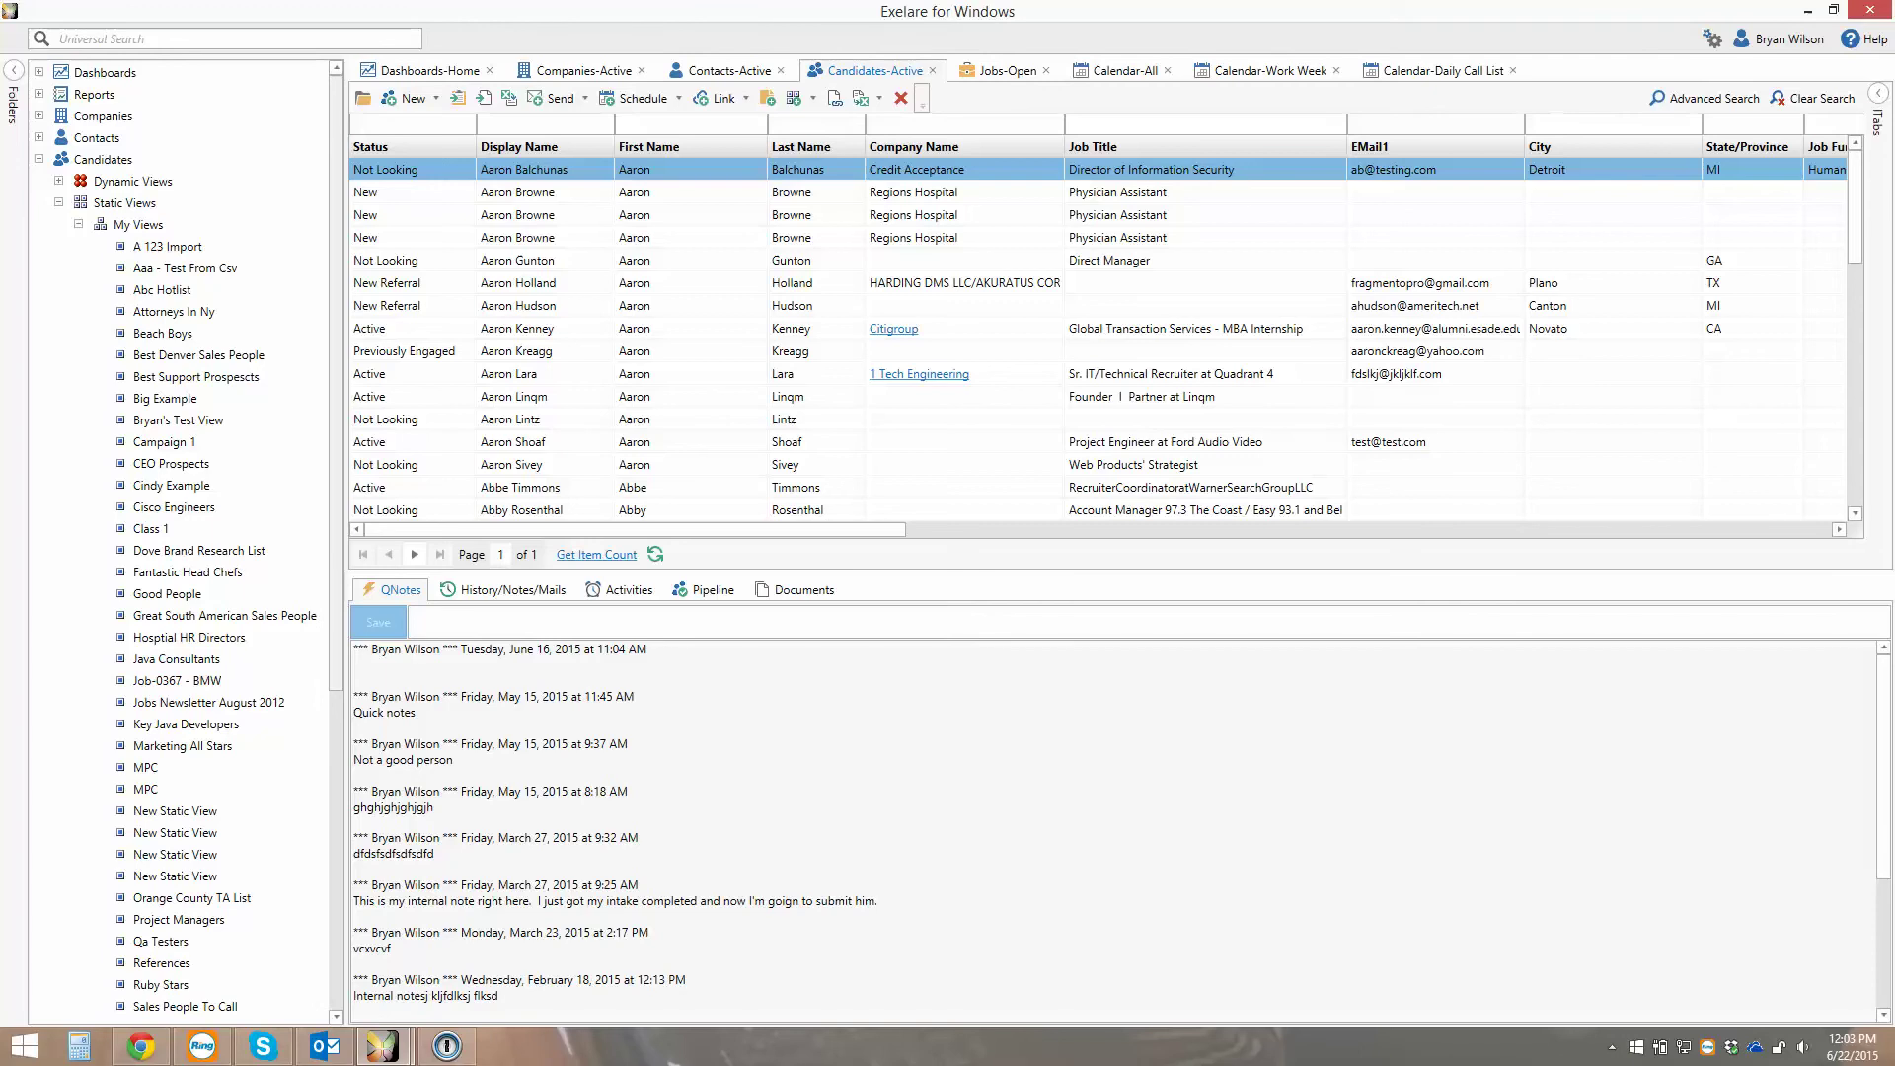
pyautogui.scroll(-5, 198, 520)
pyautogui.scroll(5, 197, 520)
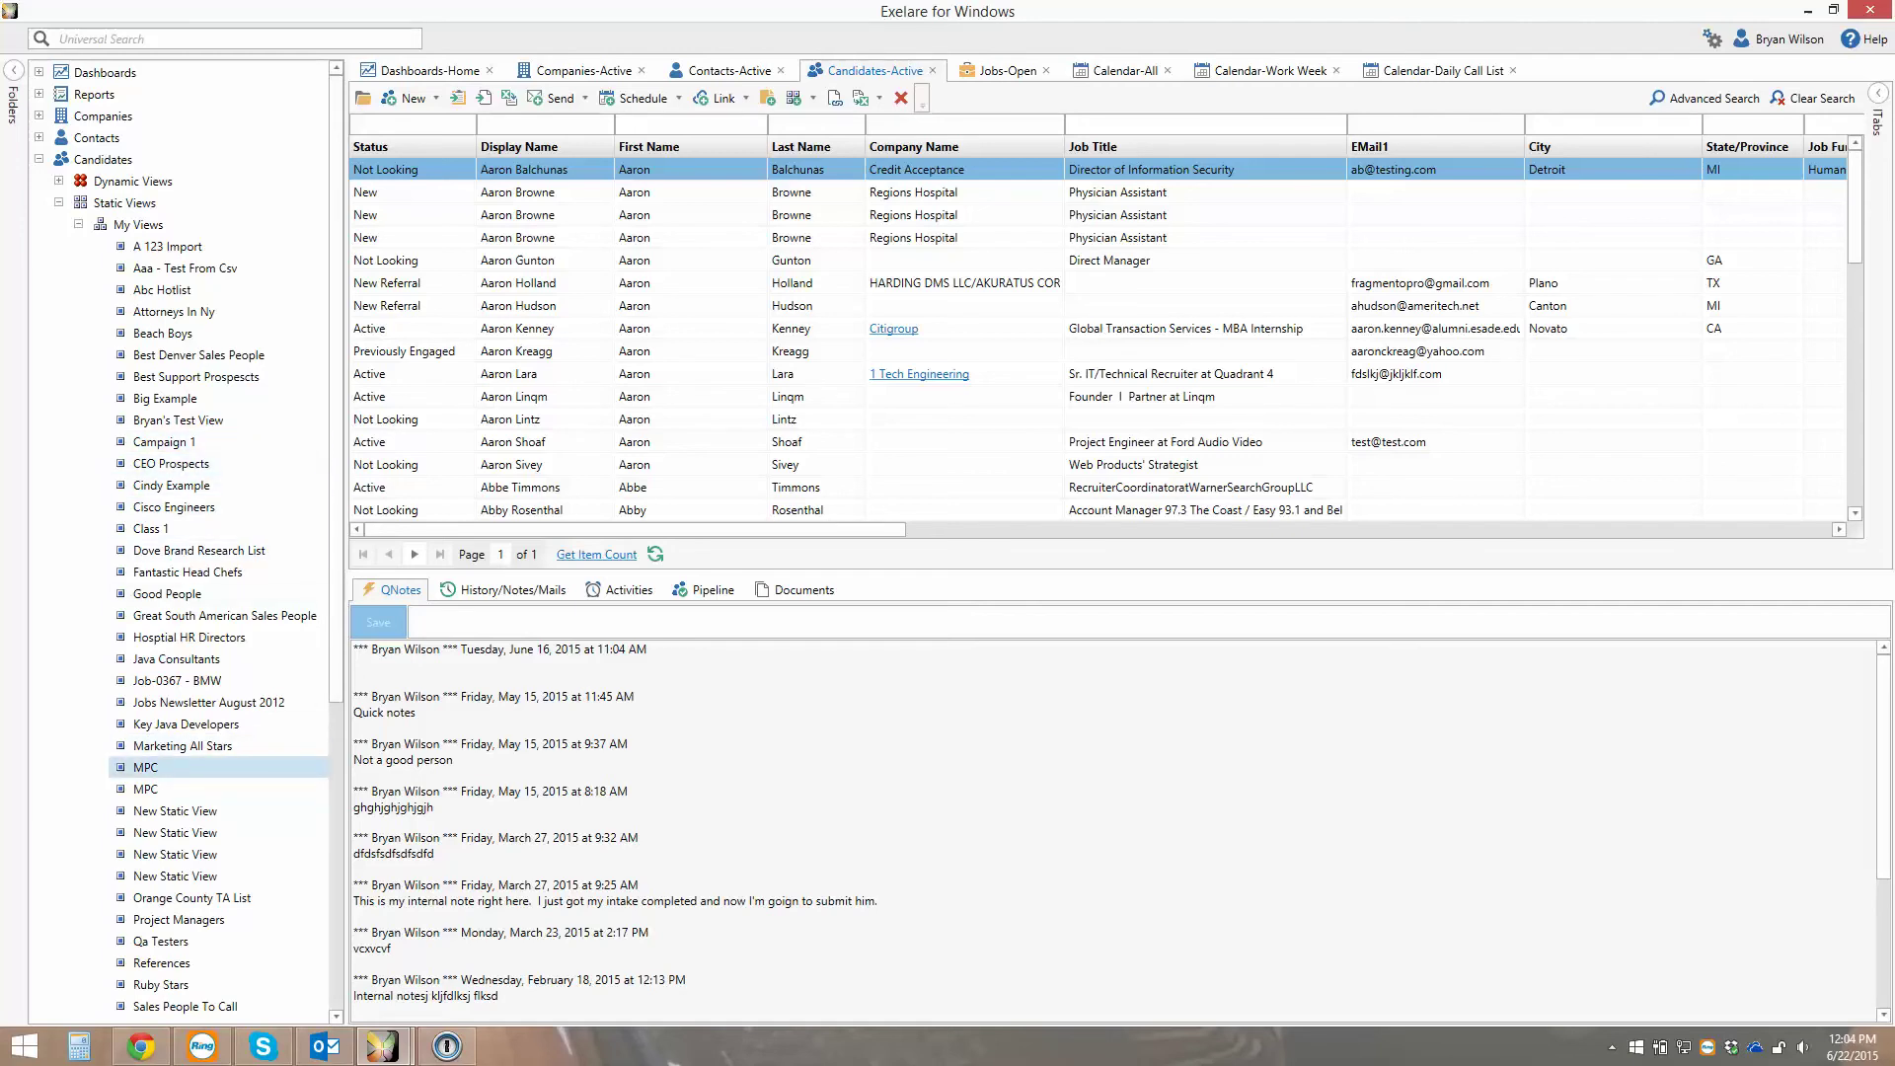
pyautogui.scroll(-4, 167, 488)
pyautogui.scroll(4, 168, 488)
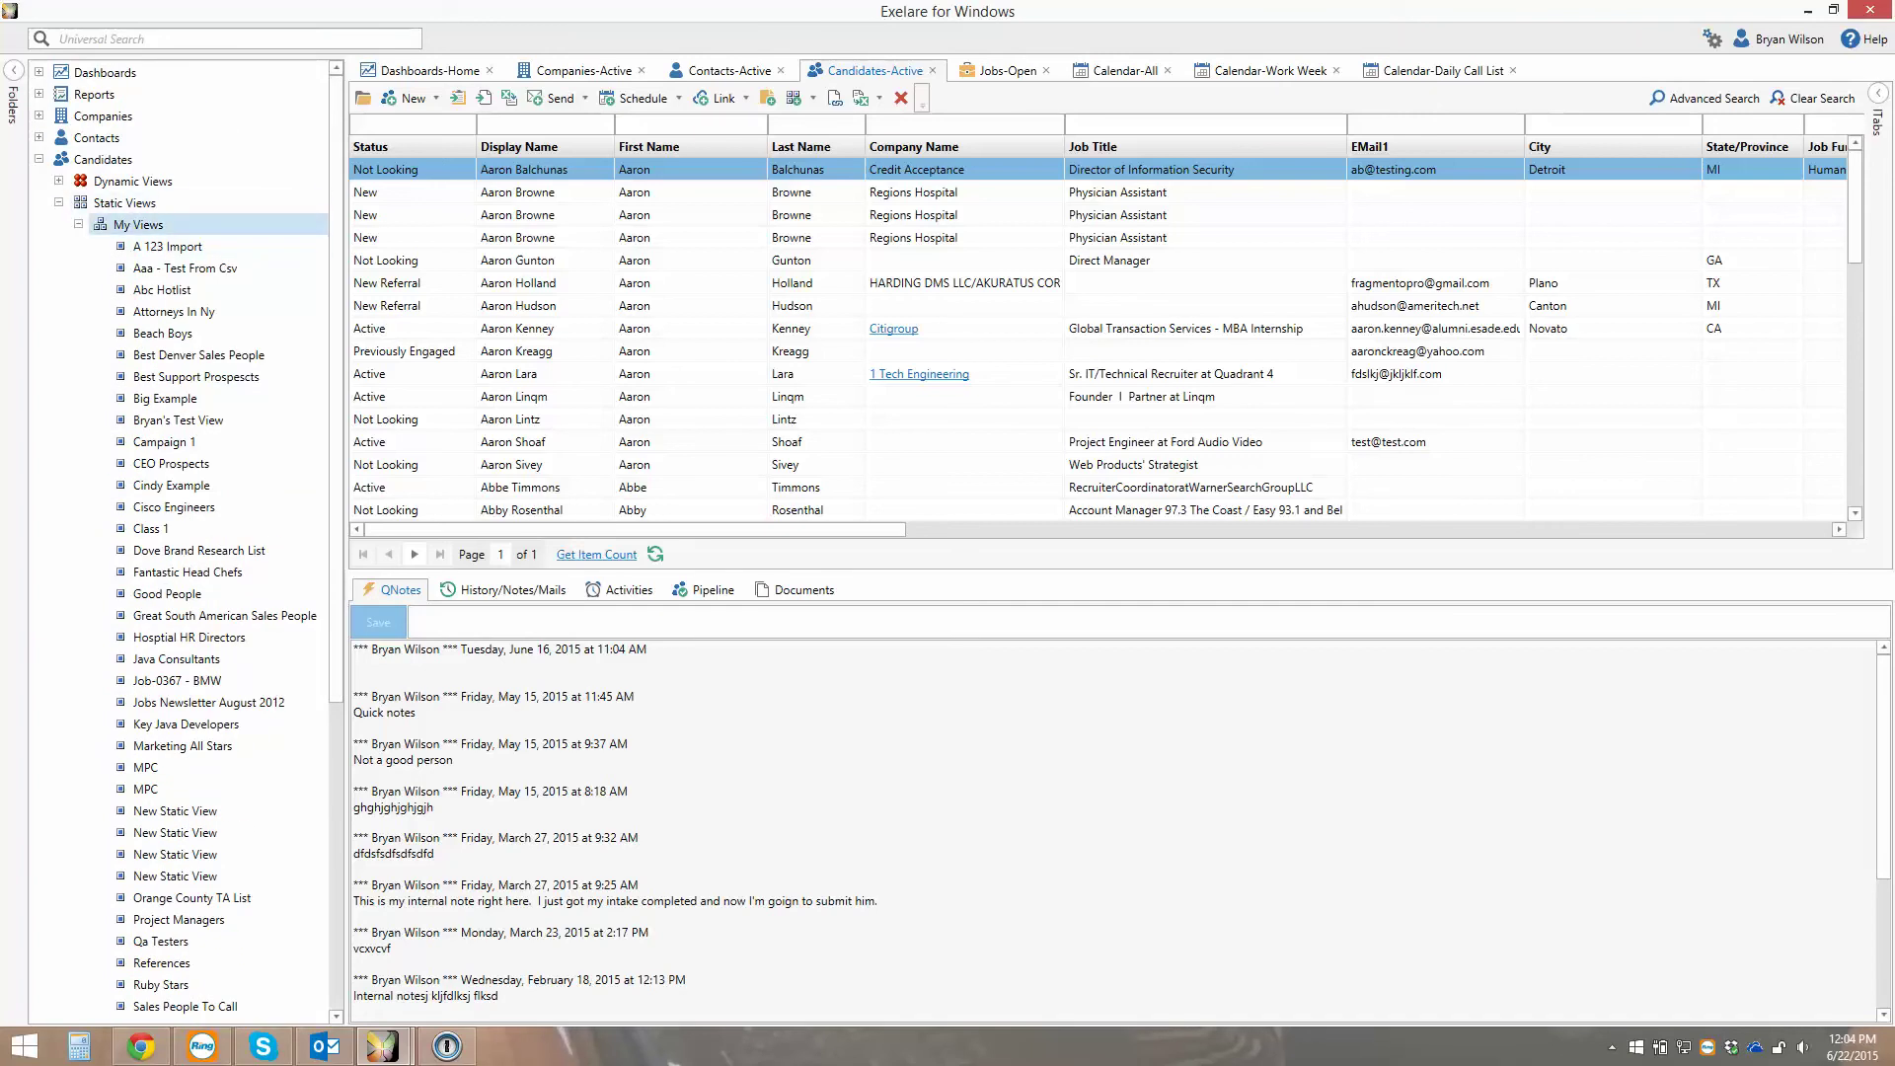
pyautogui.scroll(-4, 148, 225)
pyautogui.scroll(4, 148, 225)
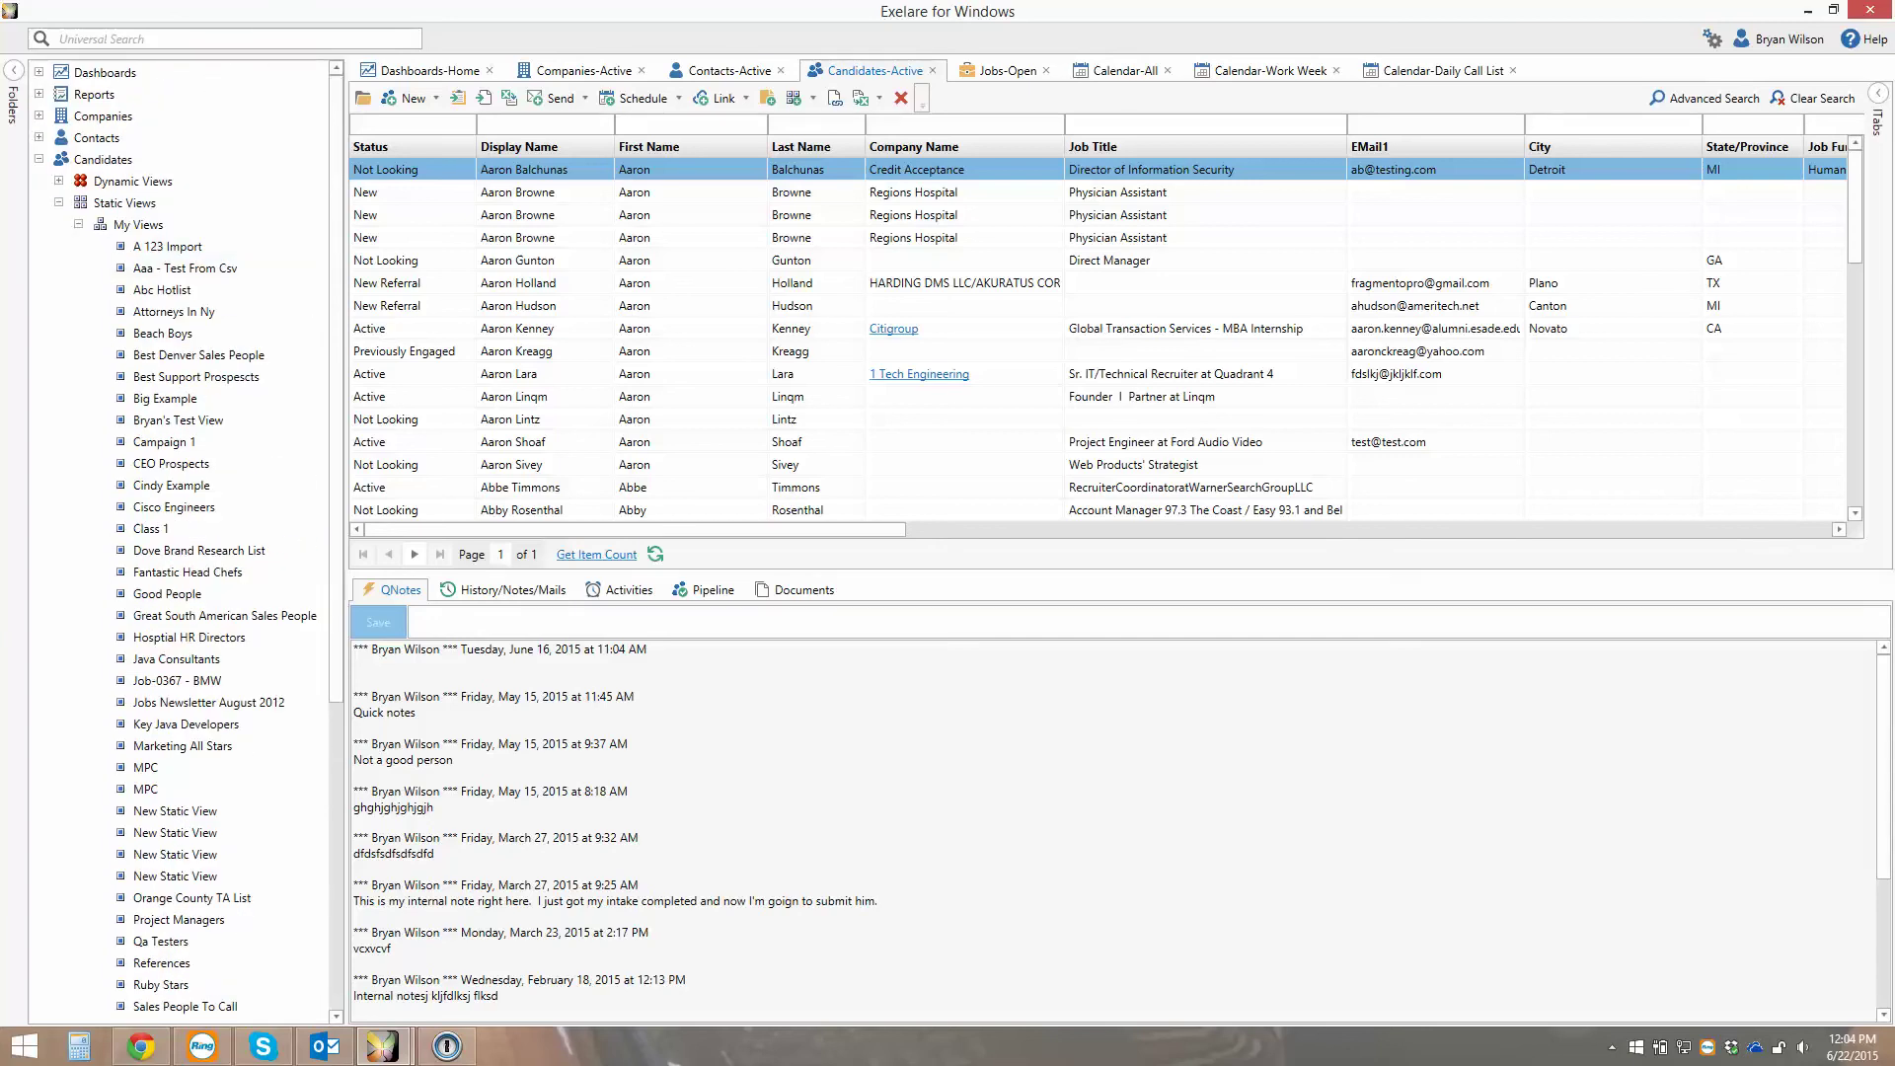
pyautogui.click(652, 373)
pyautogui.scroll(-10, 1095, 341)
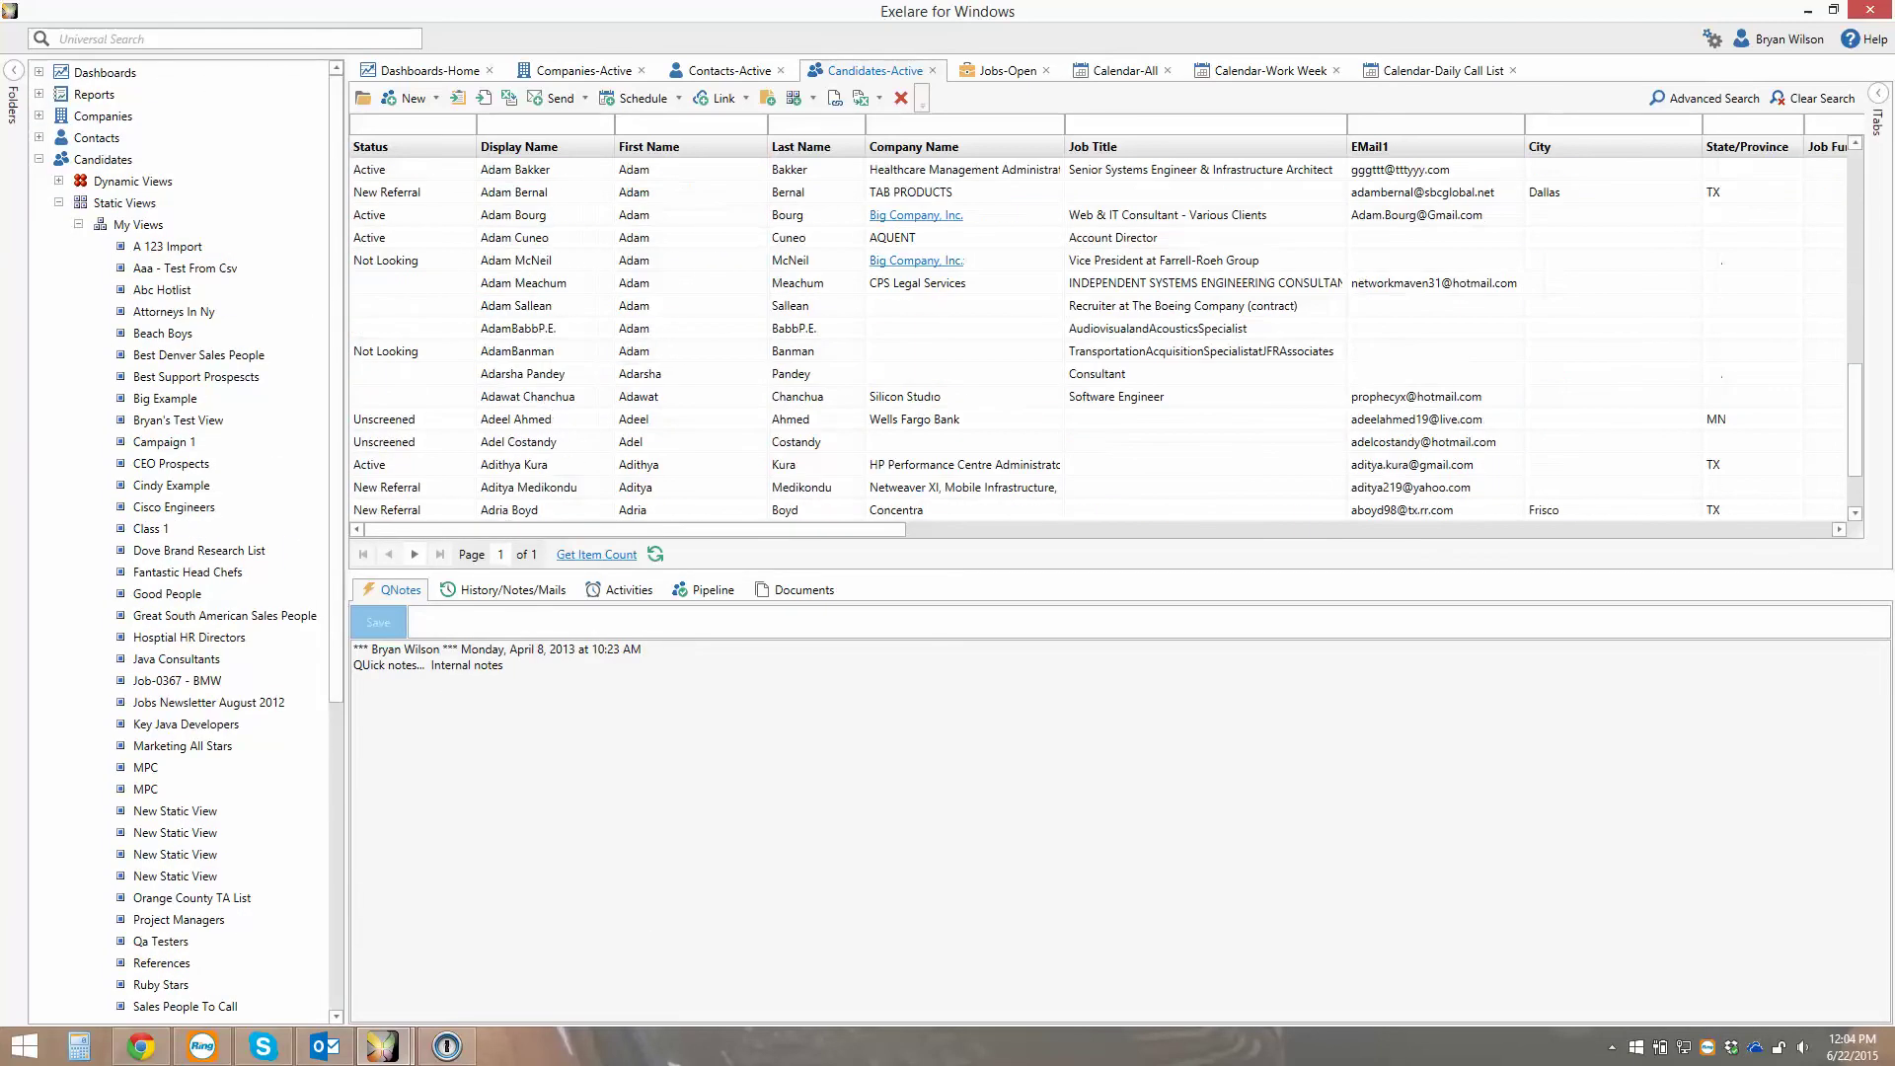
# - Select three candidates and drag them onto the CEO Prospects static view
pyautogui.click(533, 441)
pyautogui.keyDown('ctrl'); pyautogui.click(533, 237); pyautogui.keyUp('ctrl')
pyautogui.keyDown('ctrl'); pyautogui.click(533, 373); pyautogui.keyUp('ctrl')
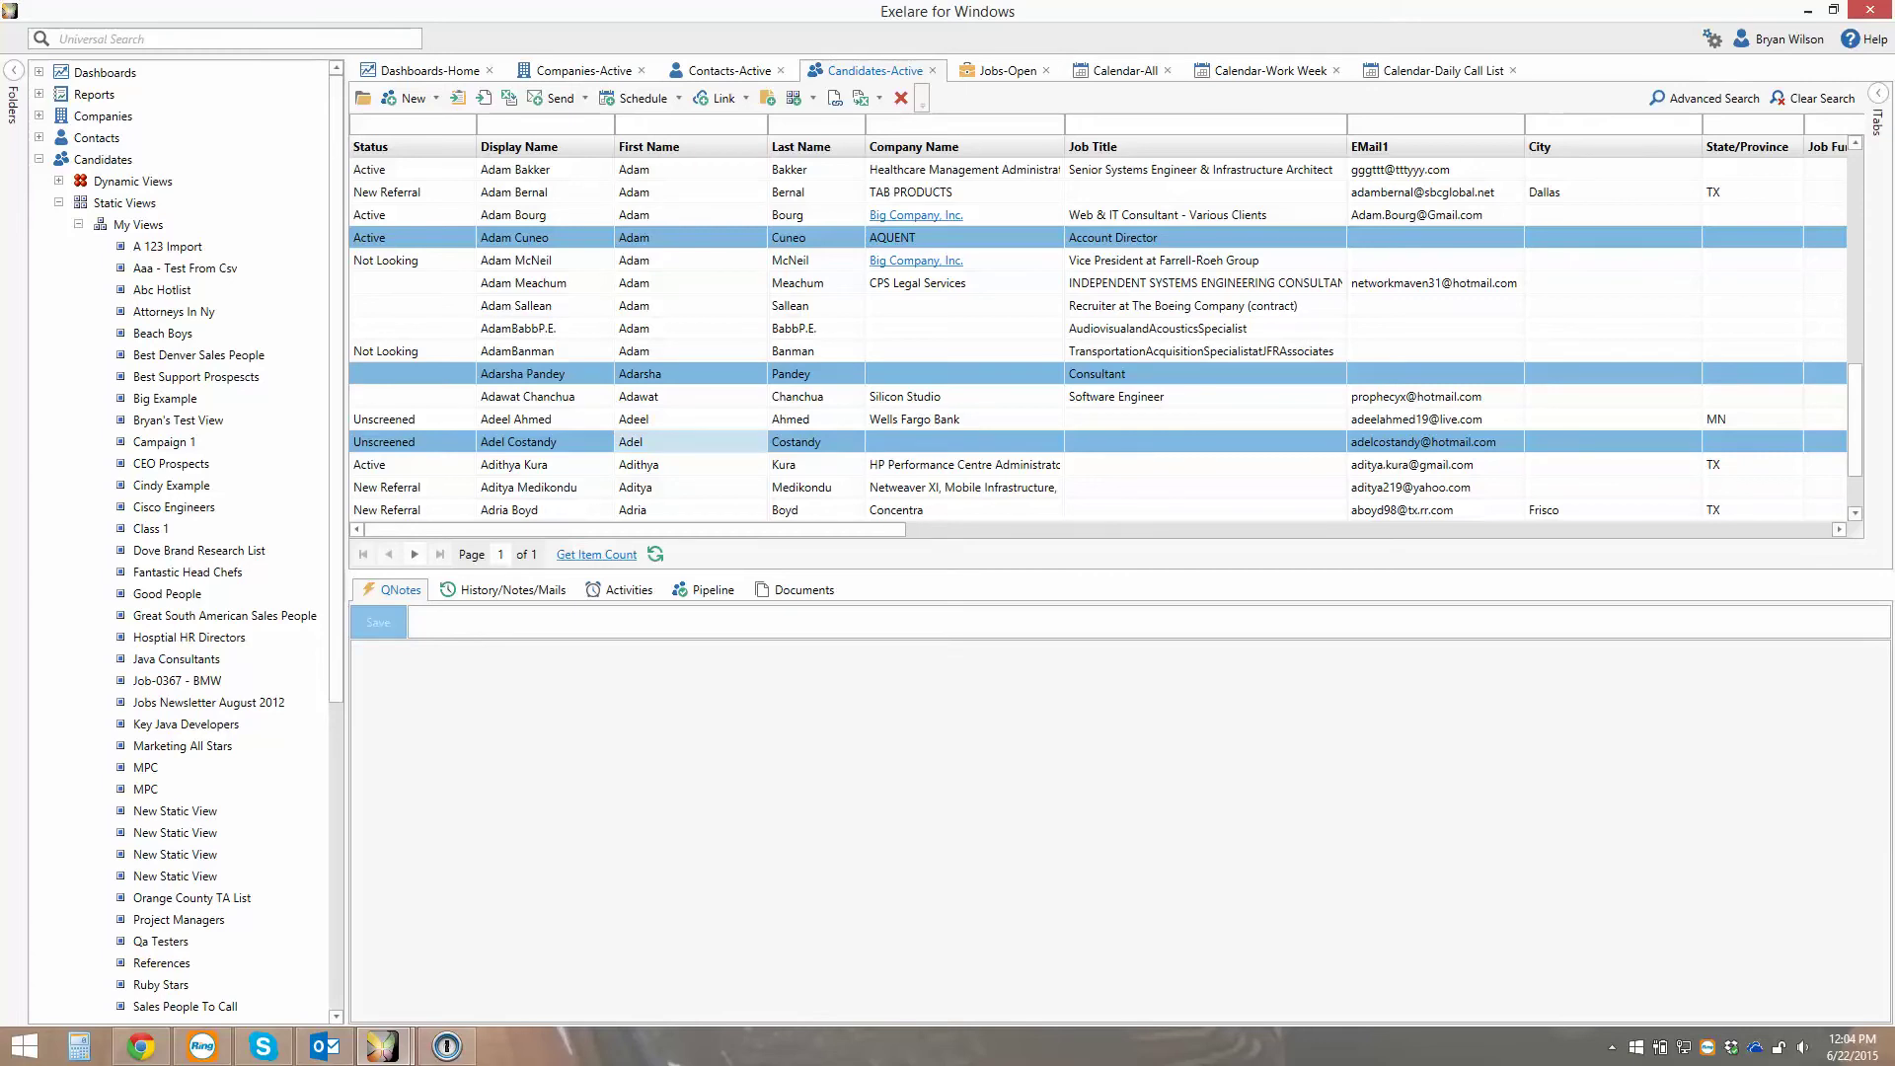
pyautogui.moveTo(533, 373); pyautogui.dragTo(182, 469)
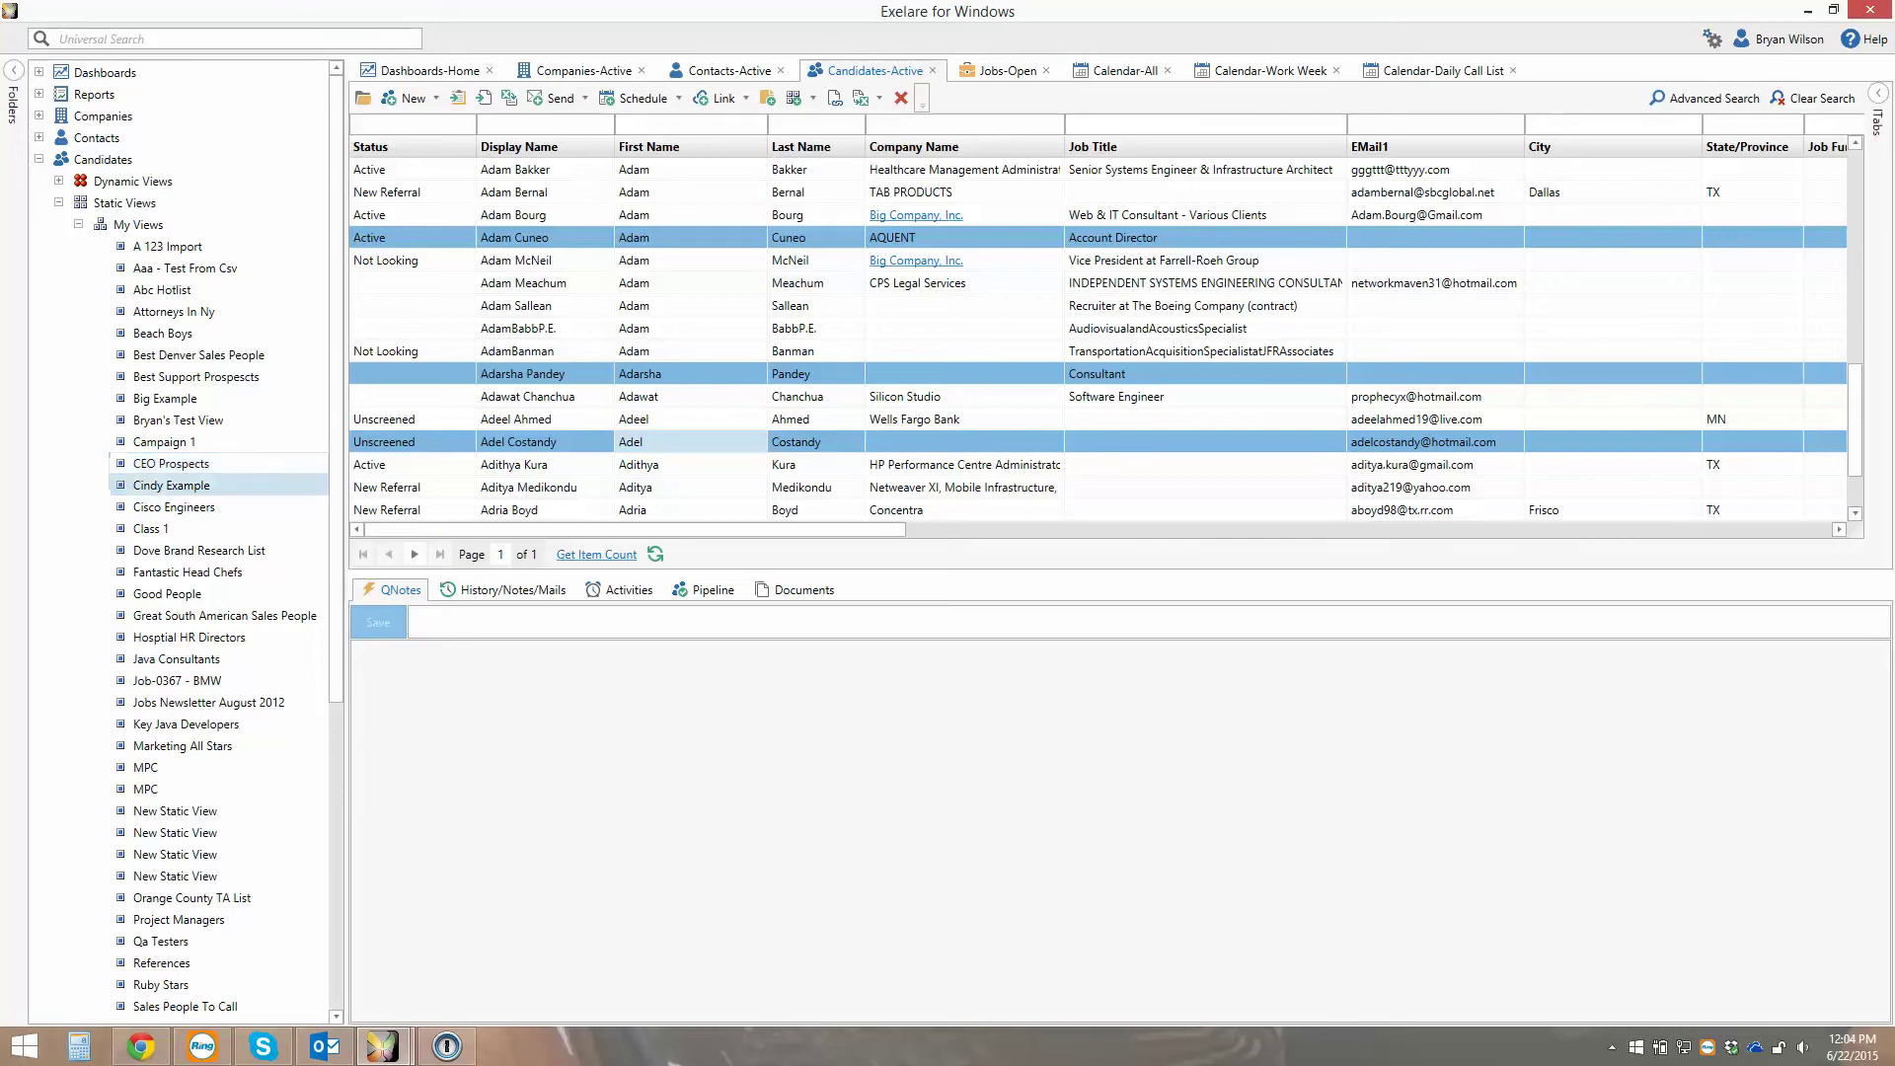
# - Collapse My Views, expand Dynamic Views and reopen the Active candidates view
pyautogui.click(139, 225)
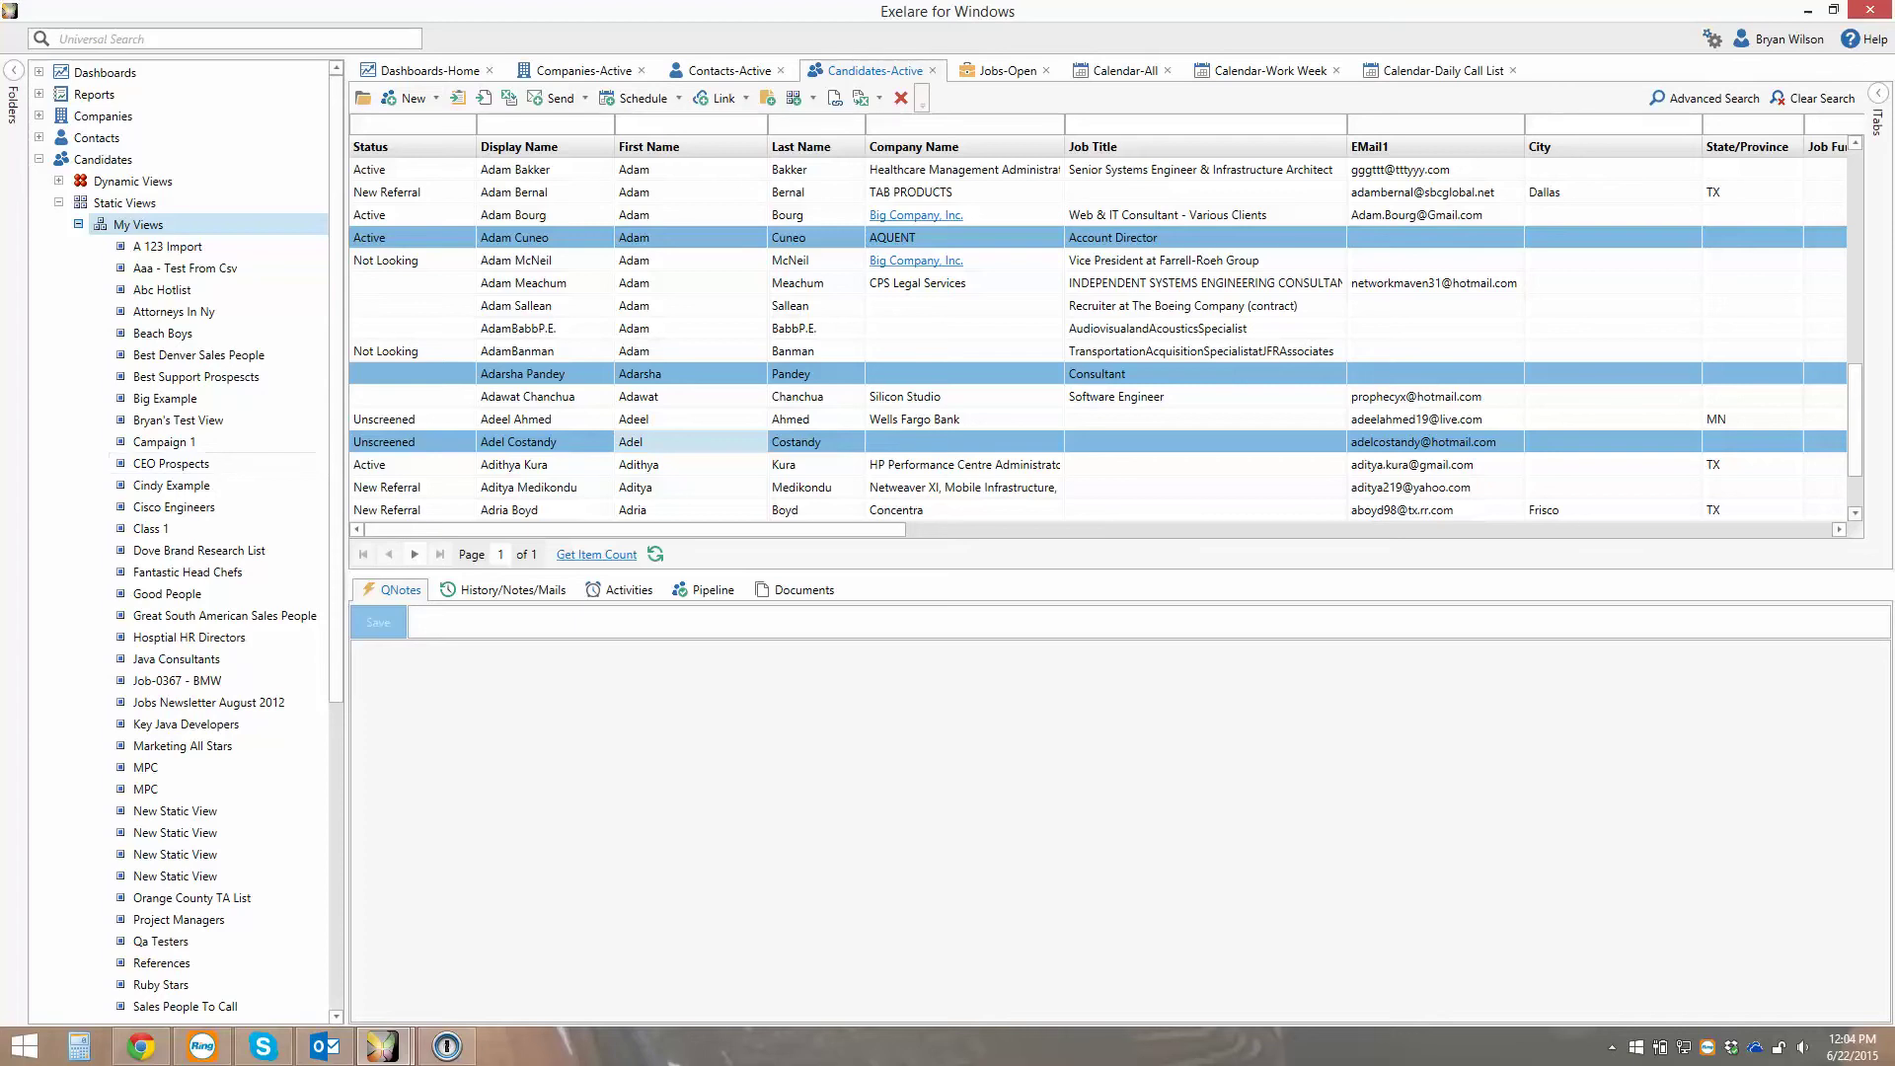
pyautogui.click(78, 225)
pyautogui.click(133, 181)
pyautogui.click(59, 180)
pyautogui.click(130, 247)
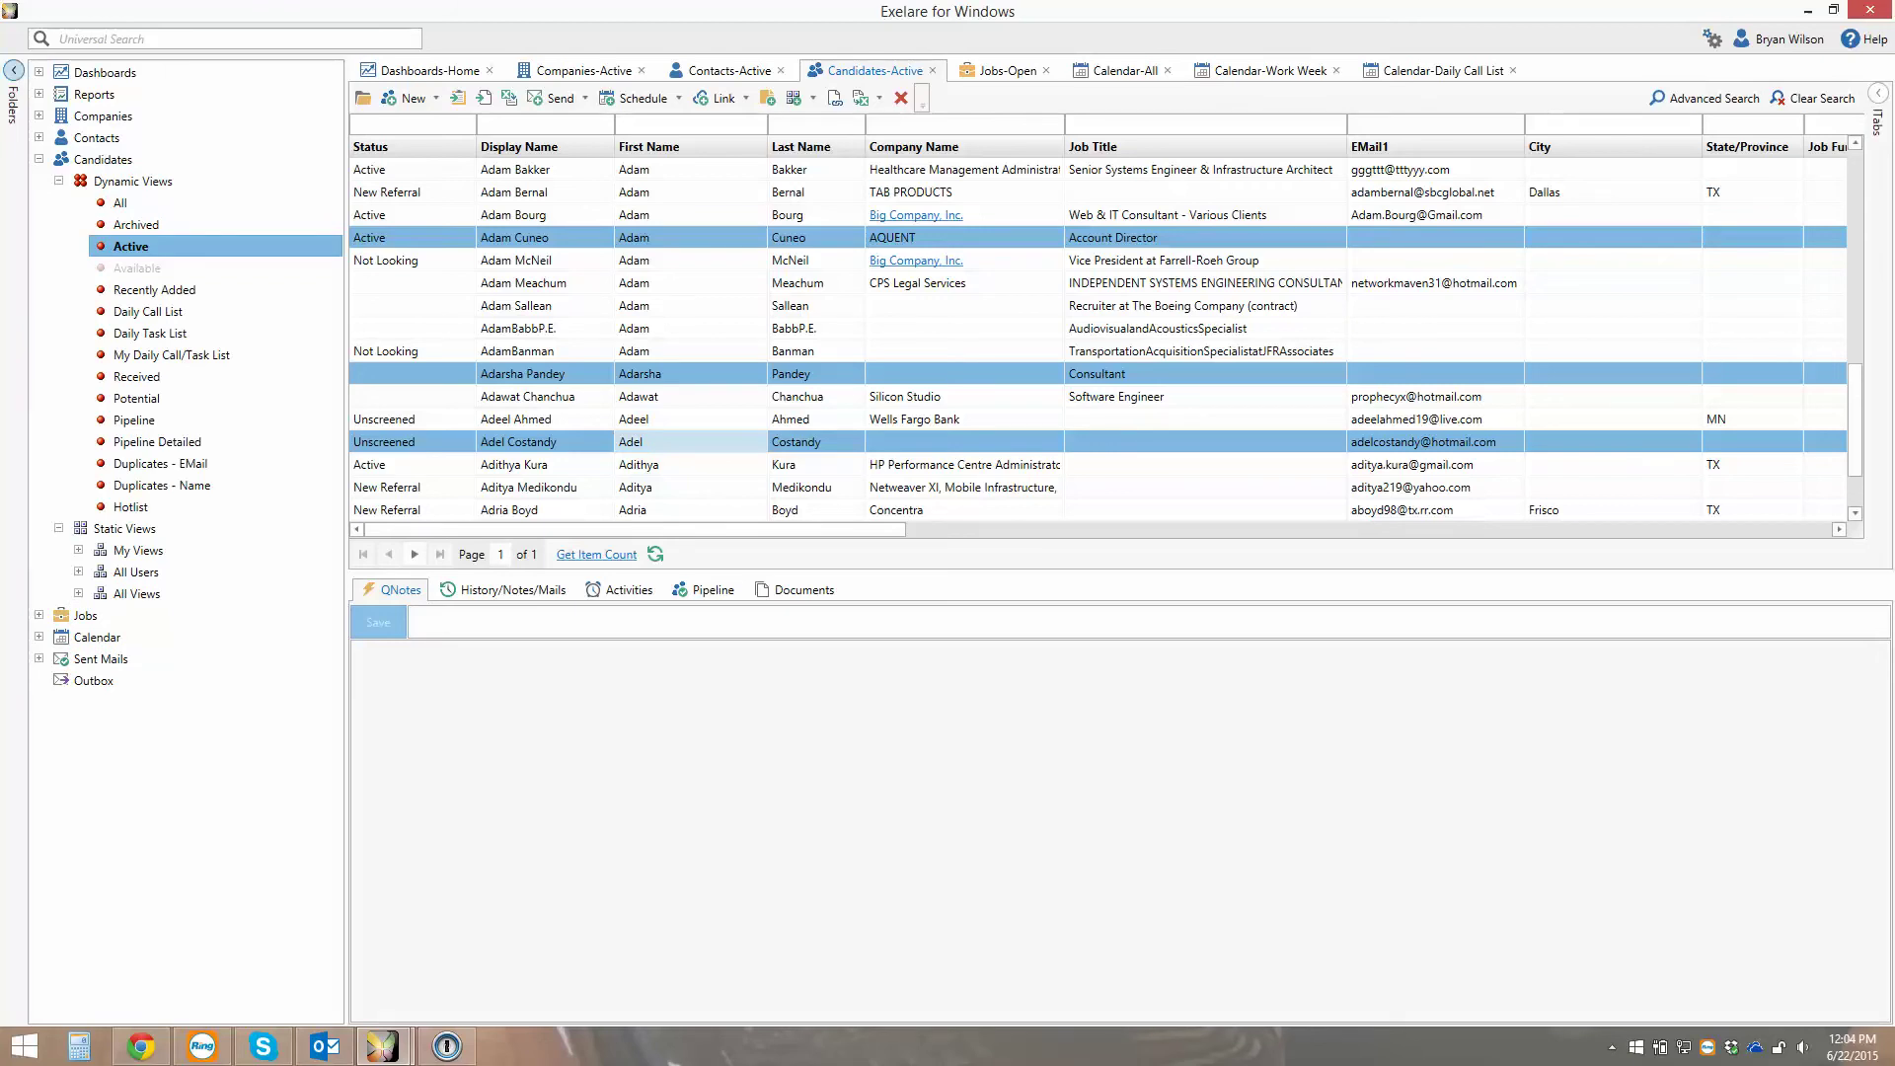
# - Hide the Folders pane, select the first candidate row and focus the First Name filter
pyautogui.click(14, 70)
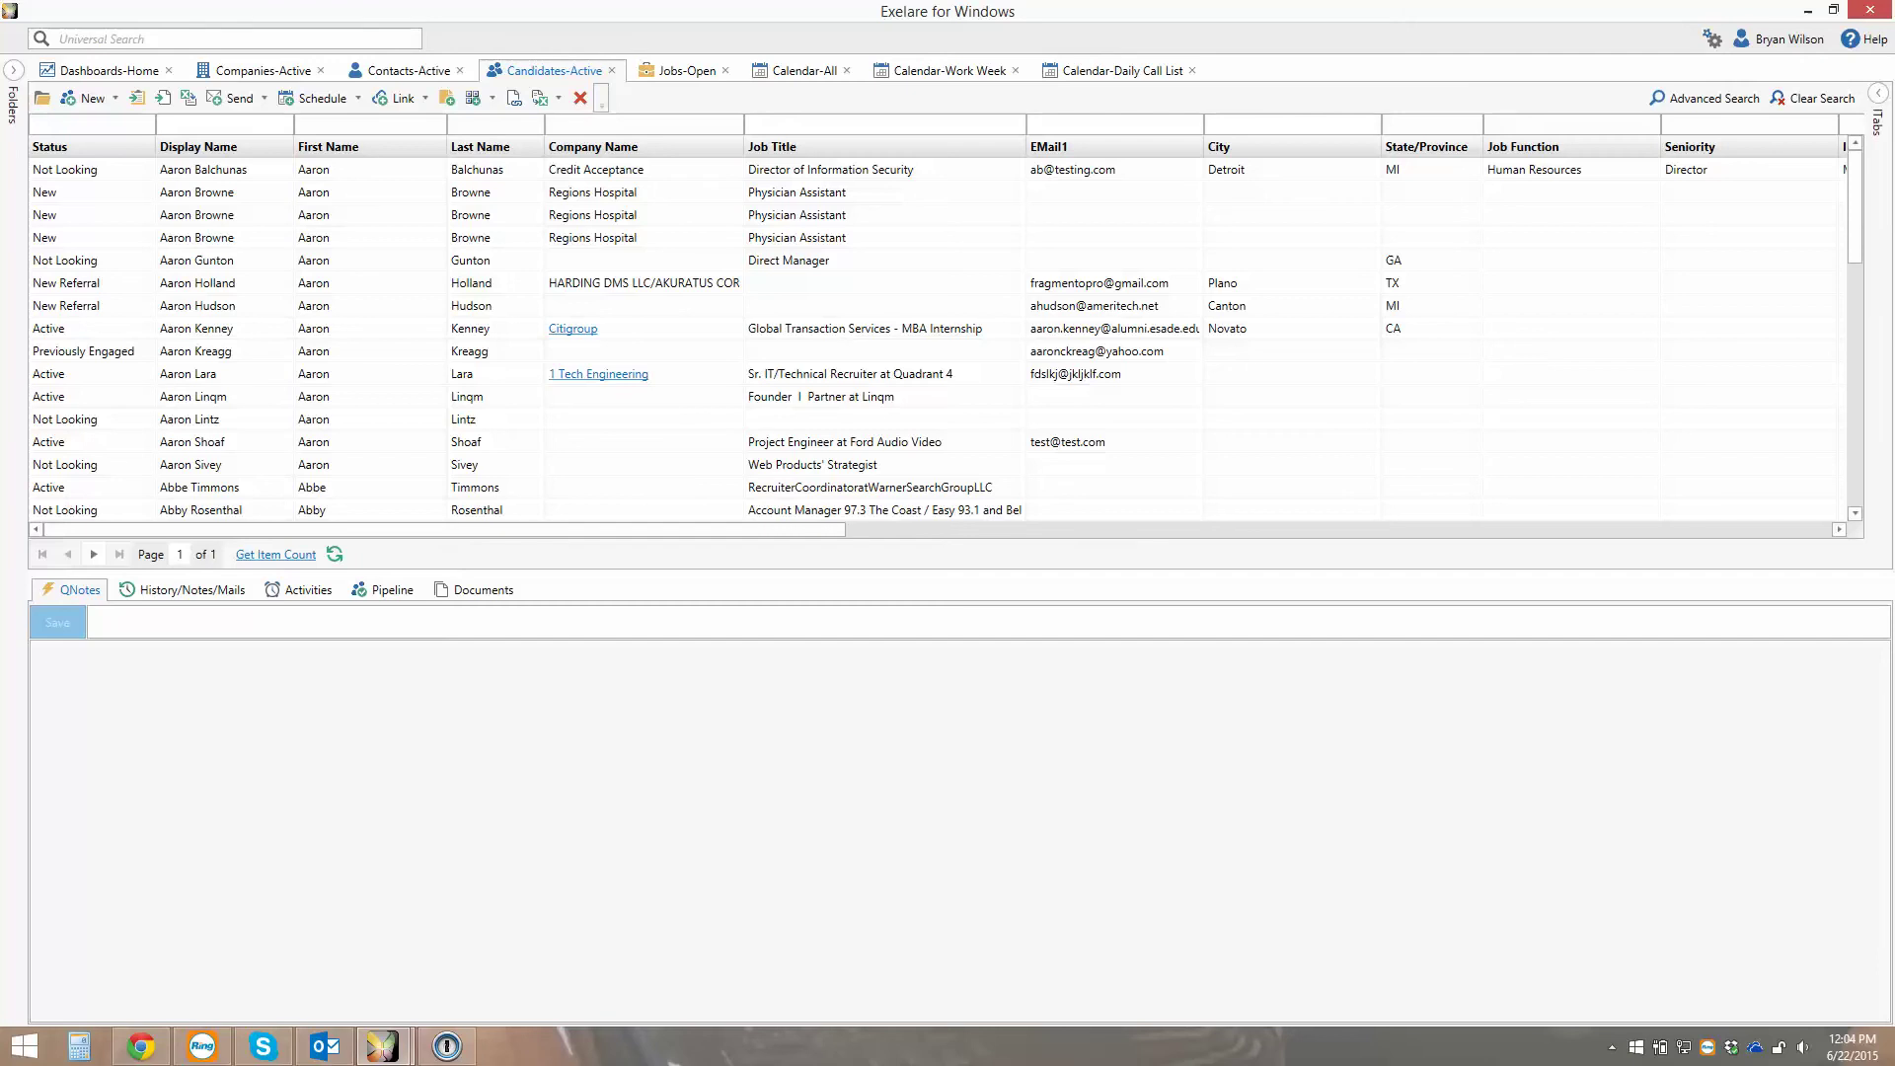
pyautogui.click(198, 169)
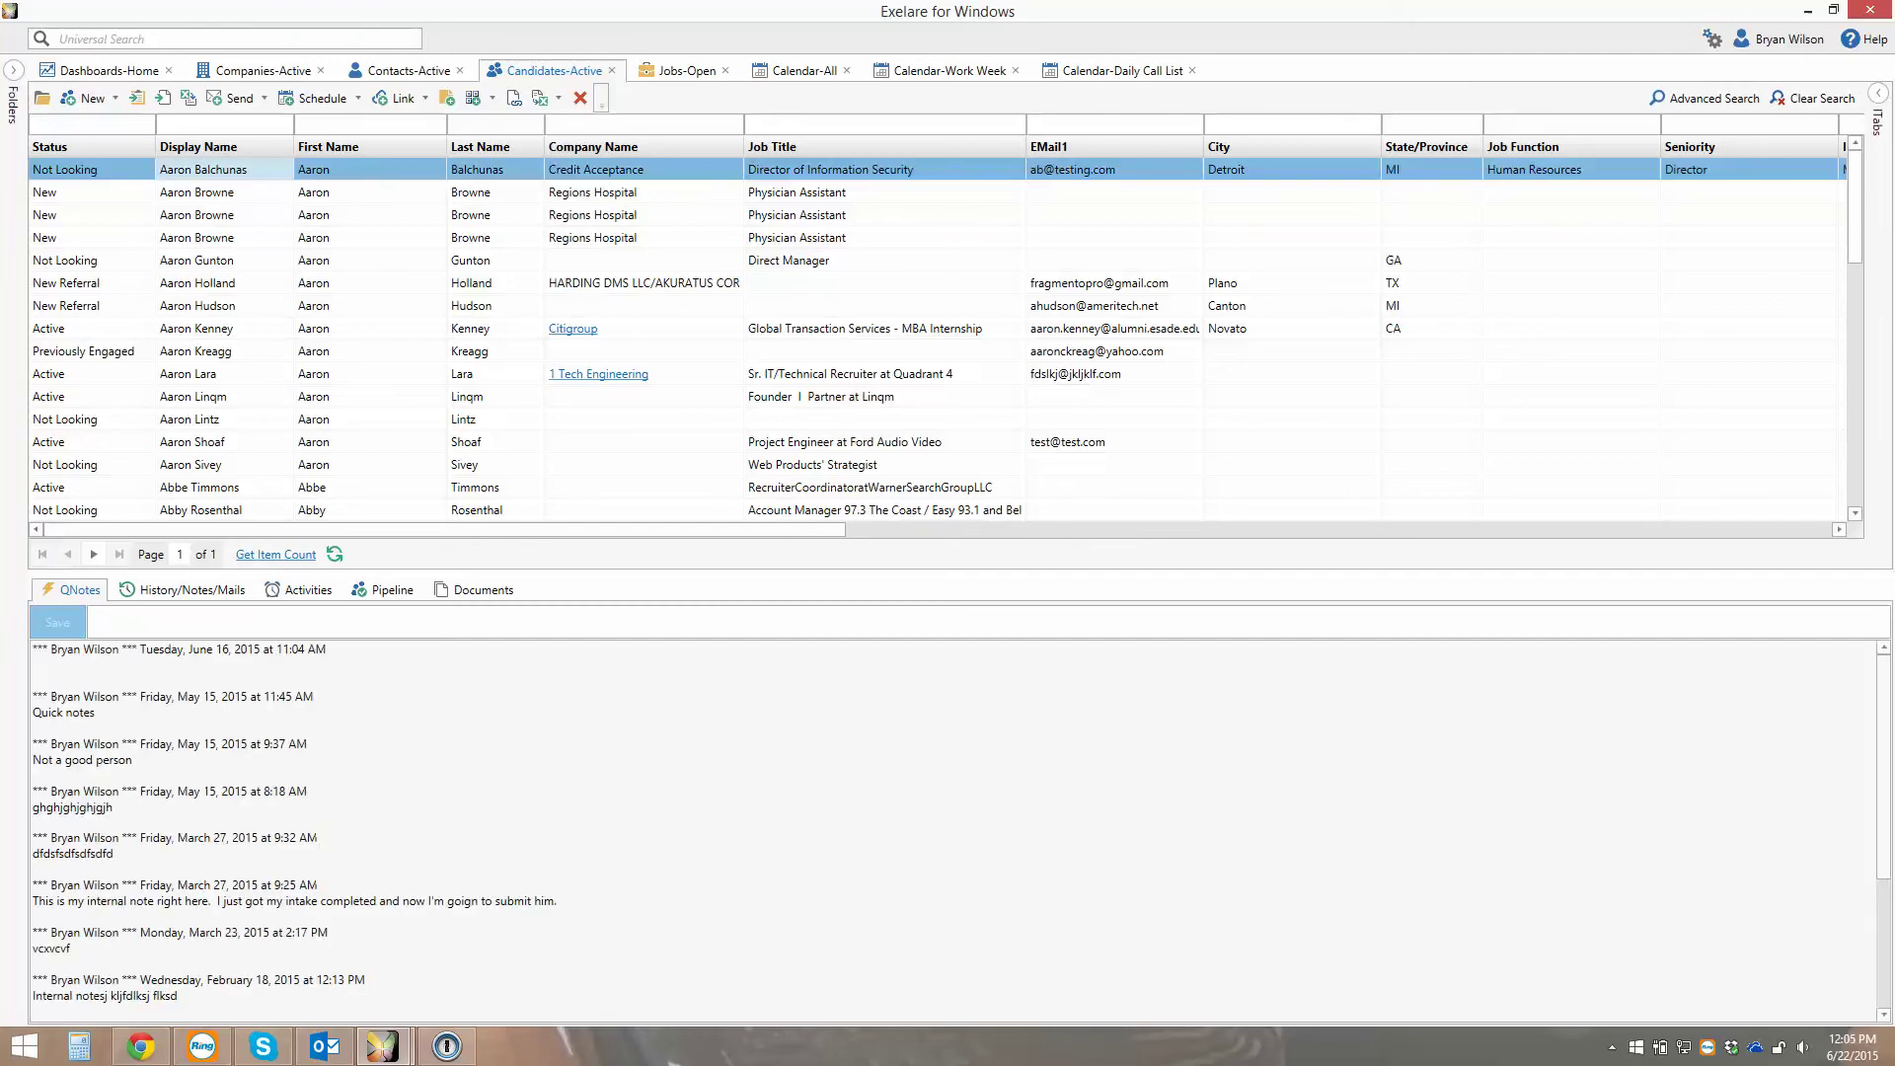
pyautogui.click(370, 123)
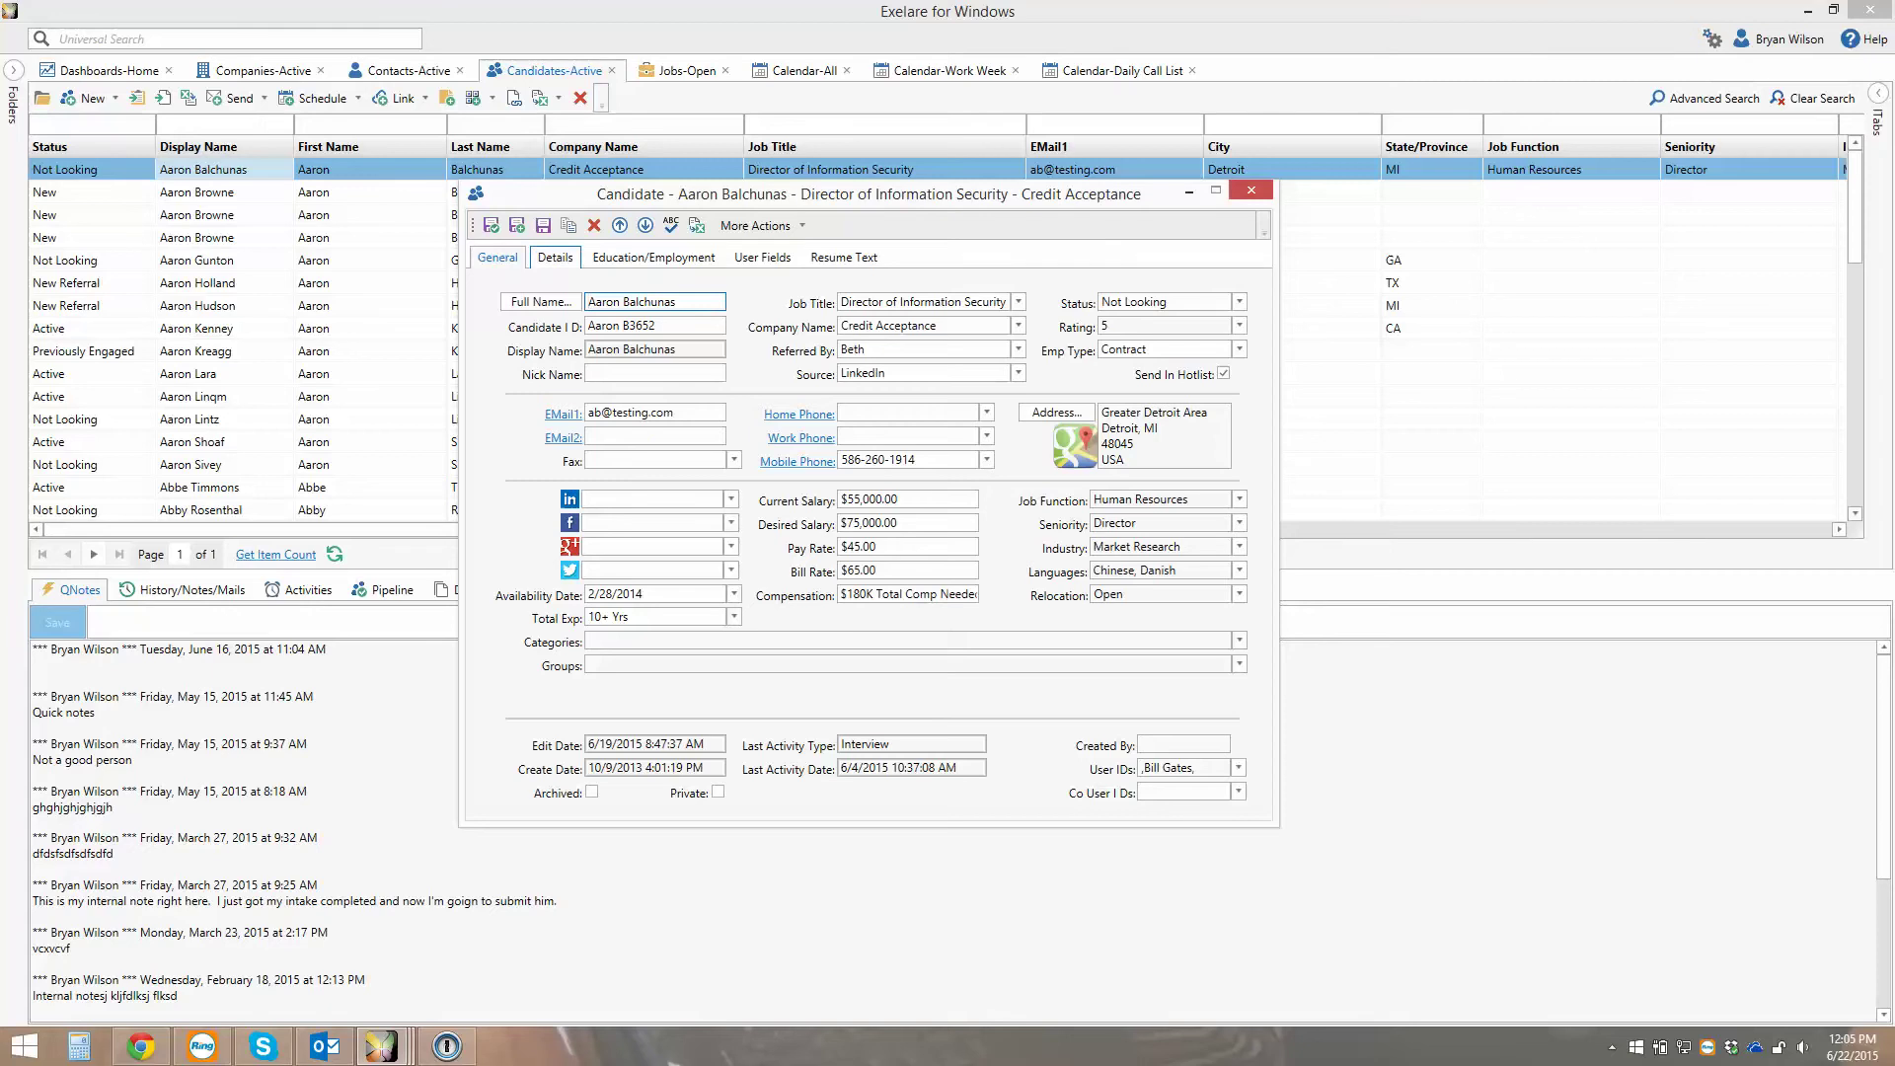
# - Open the candidate's Details tab and review the Secondary Skills, Other Skills and Summary fields
pyautogui.click(555, 256)
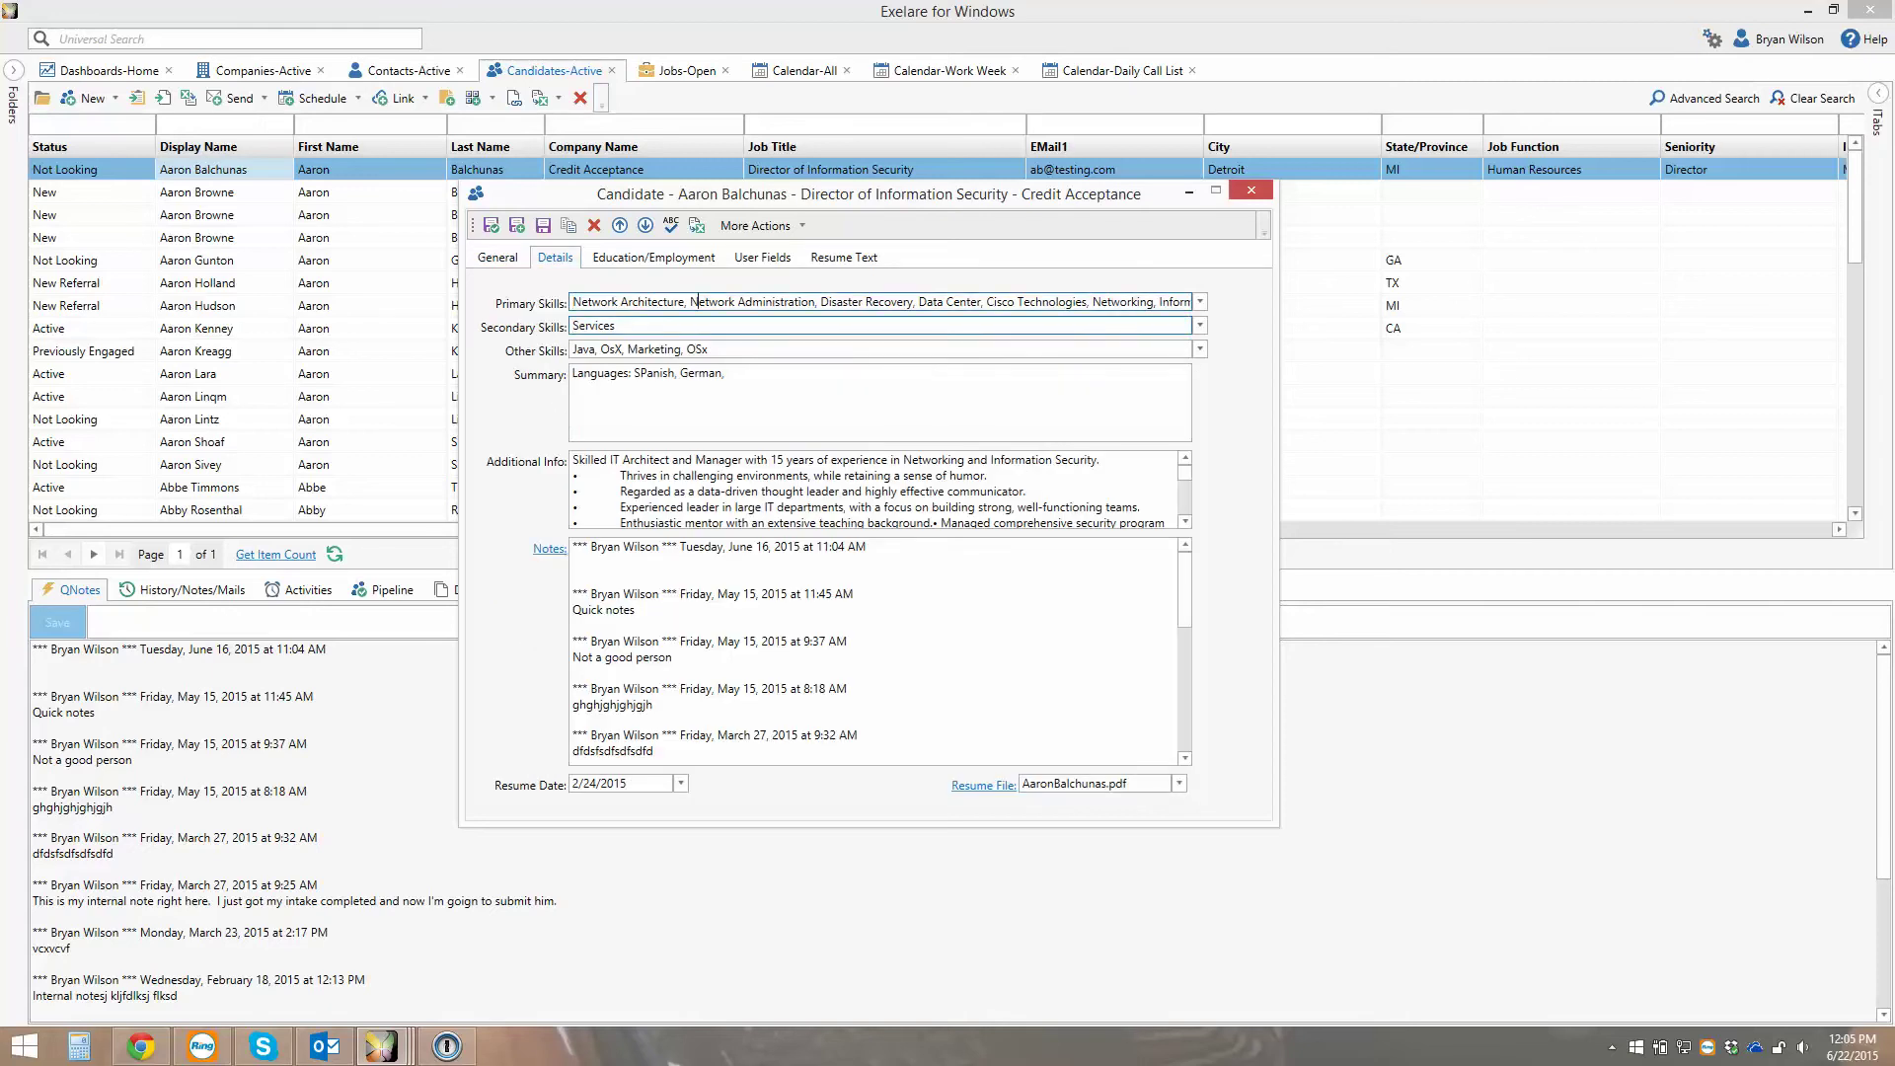
pyautogui.click(615, 326)
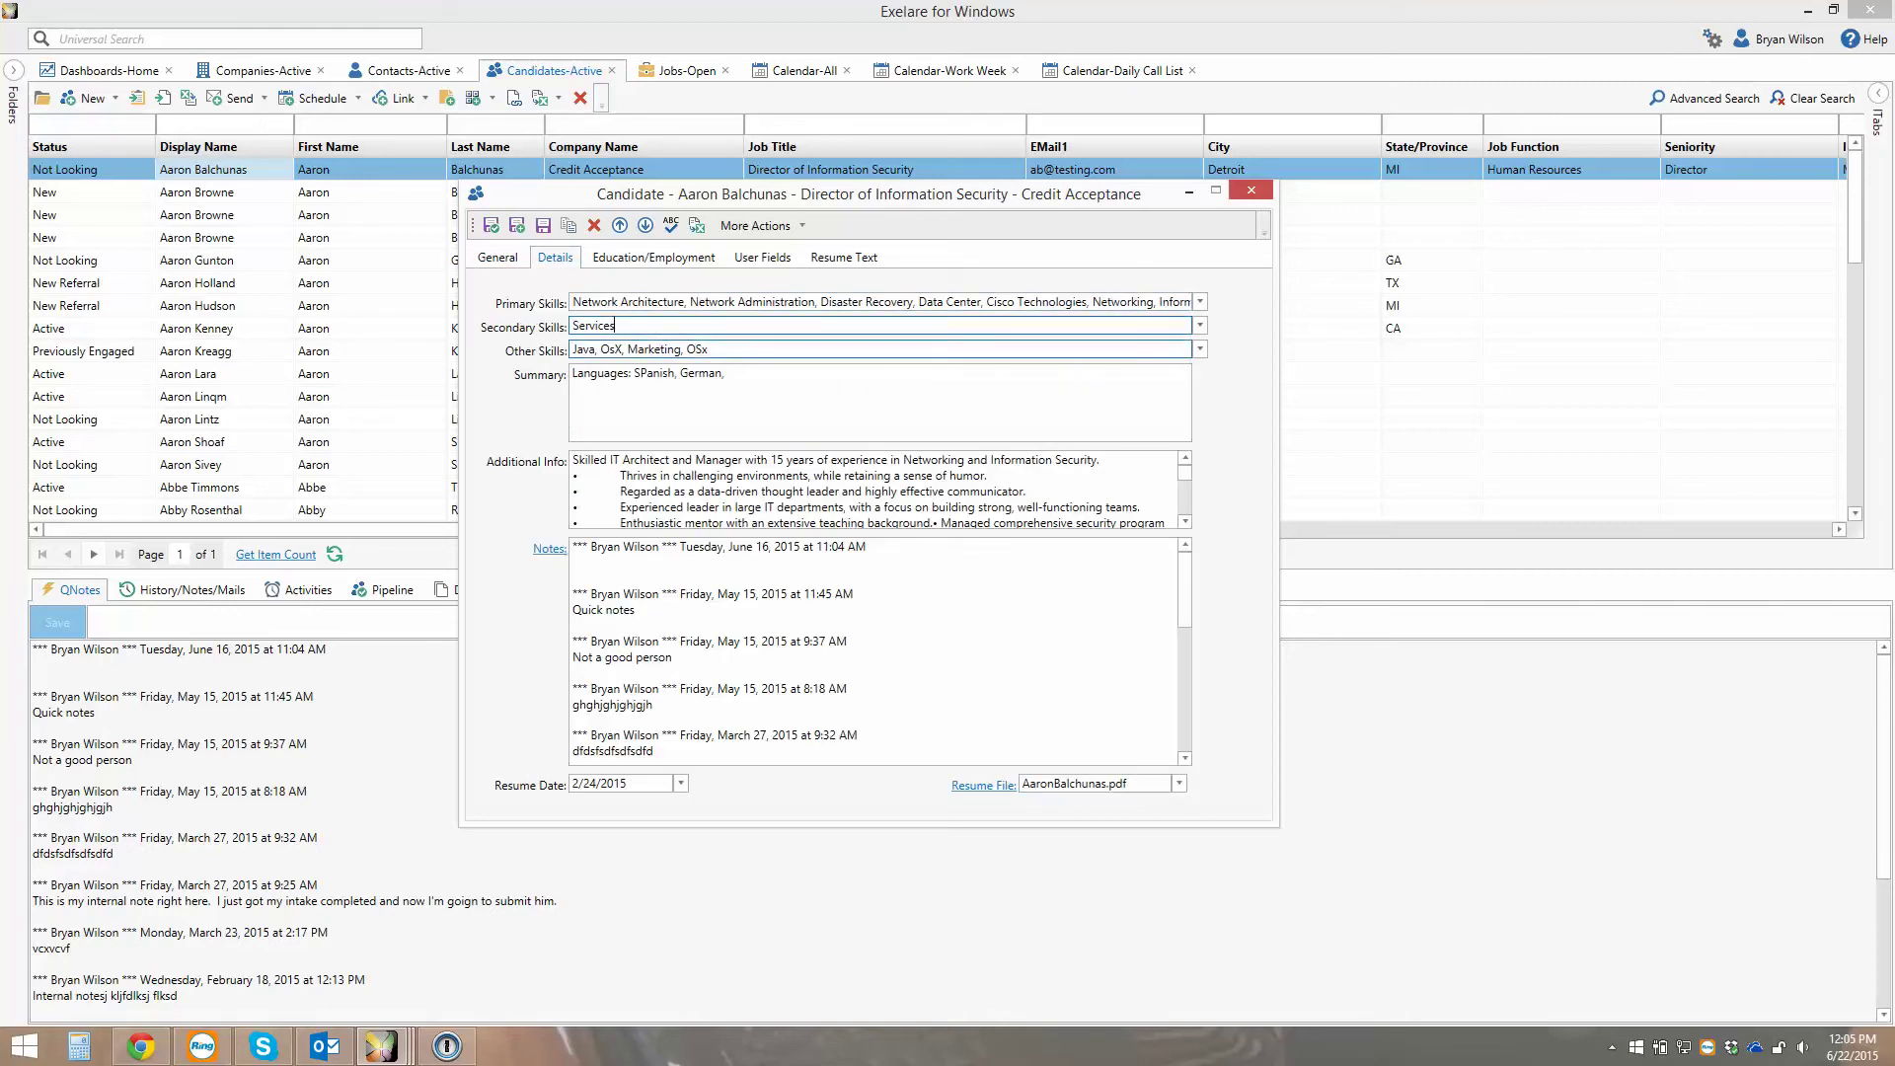
pyautogui.click(707, 349)
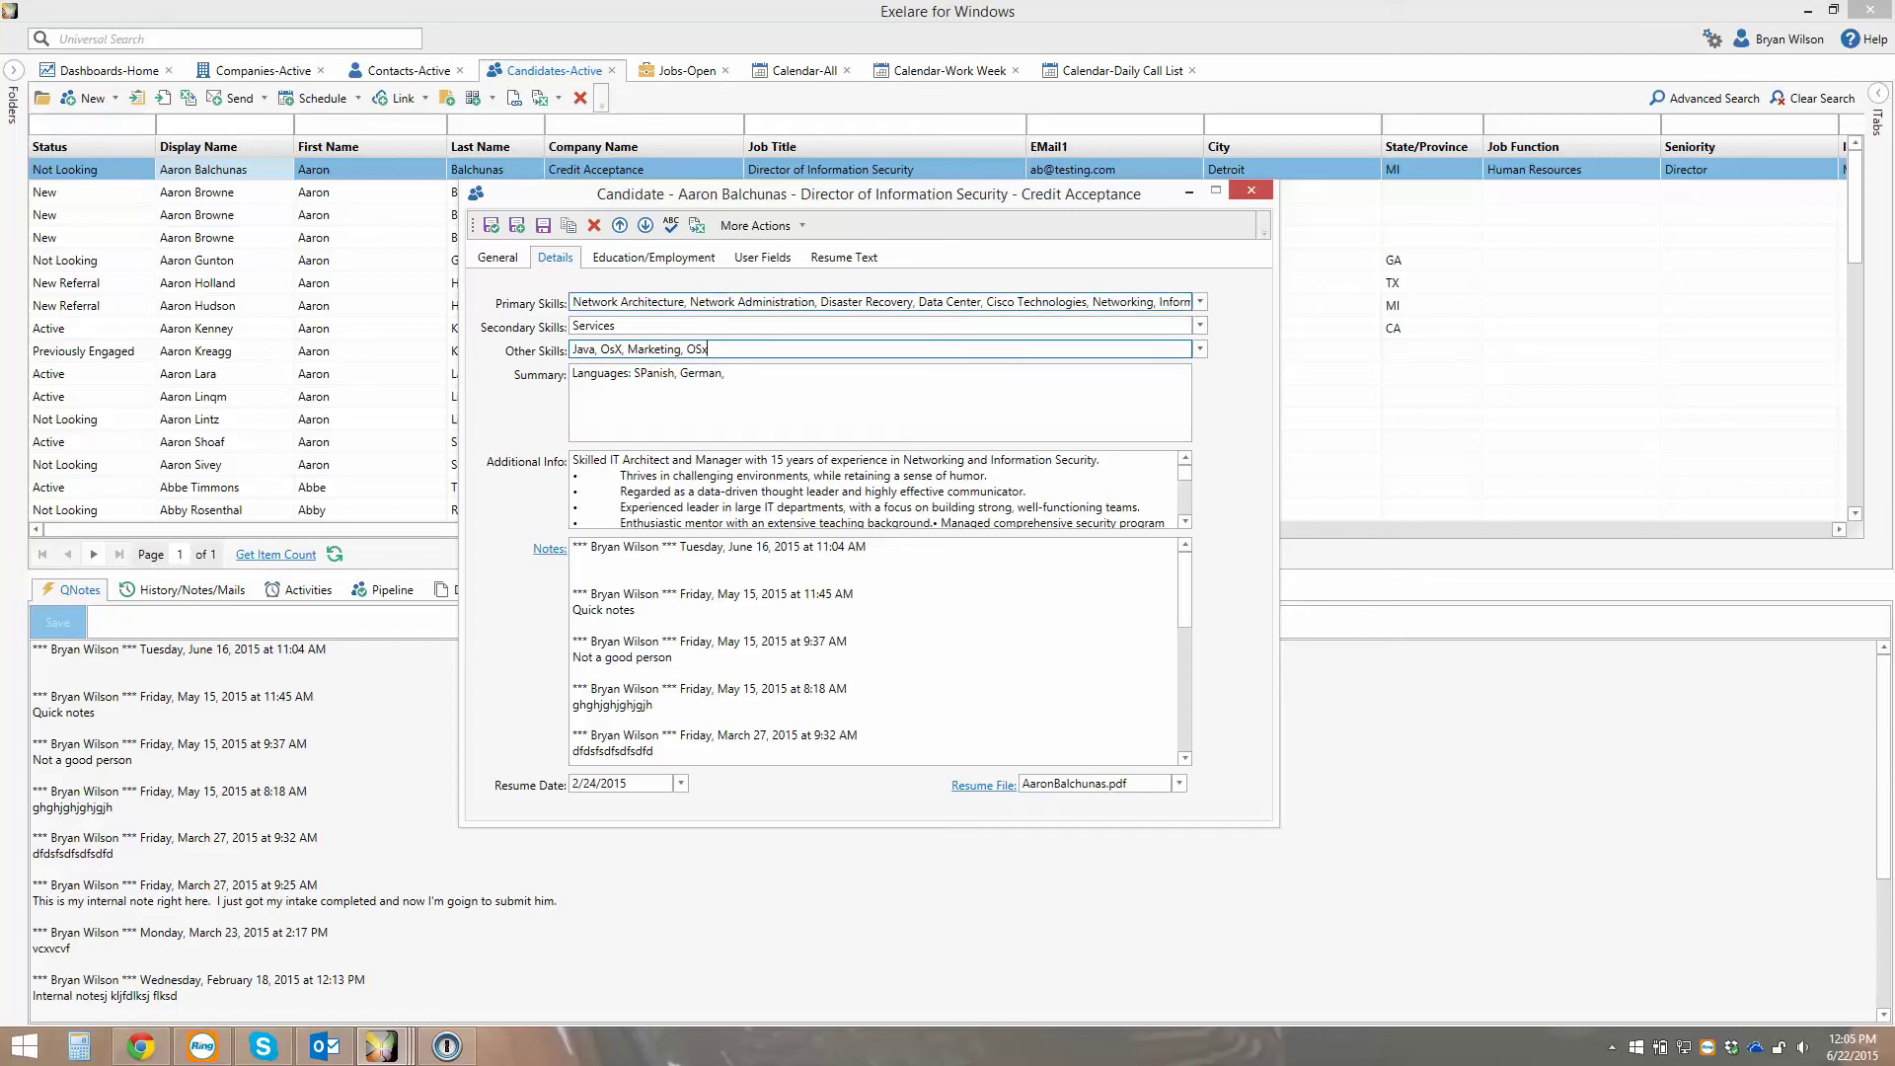
pyautogui.click(727, 373)
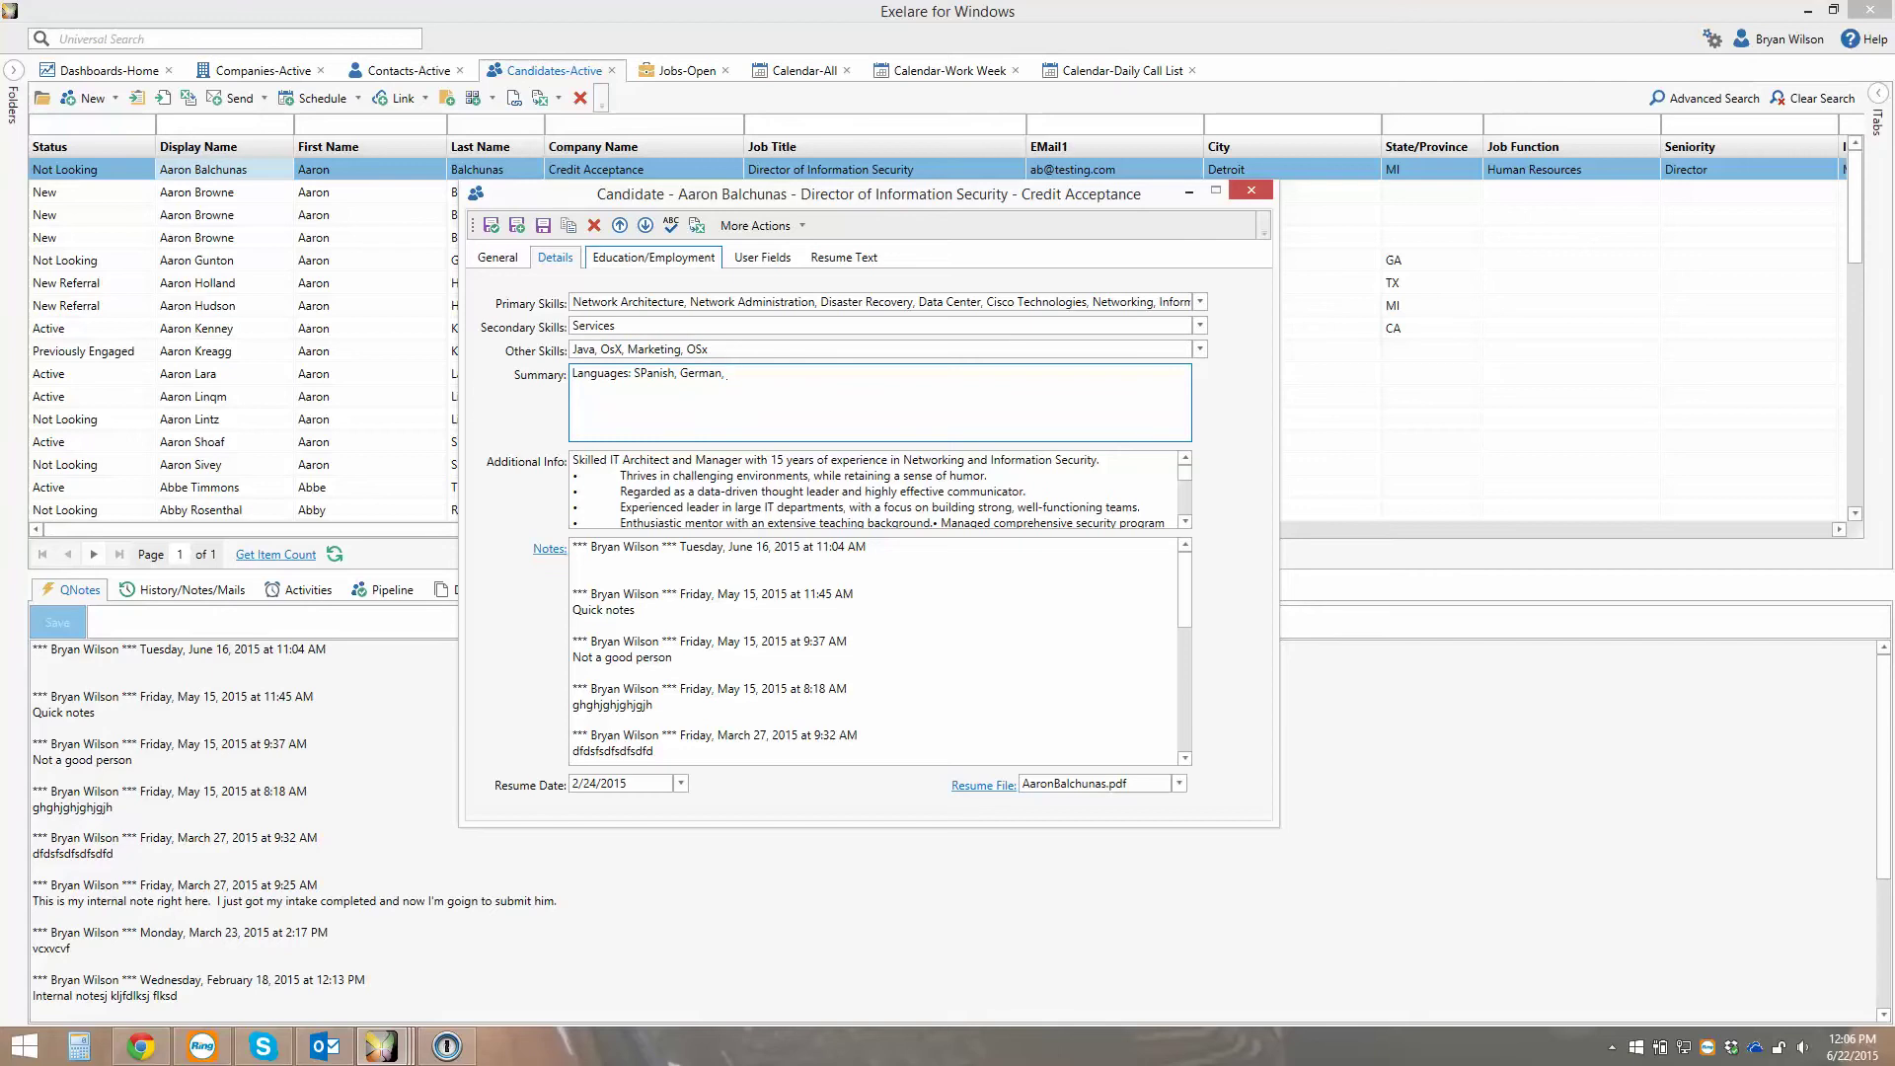
# - On the Education/Employment tab, select the Manager of Information Security job and scroll its columns
pyautogui.click(653, 256)
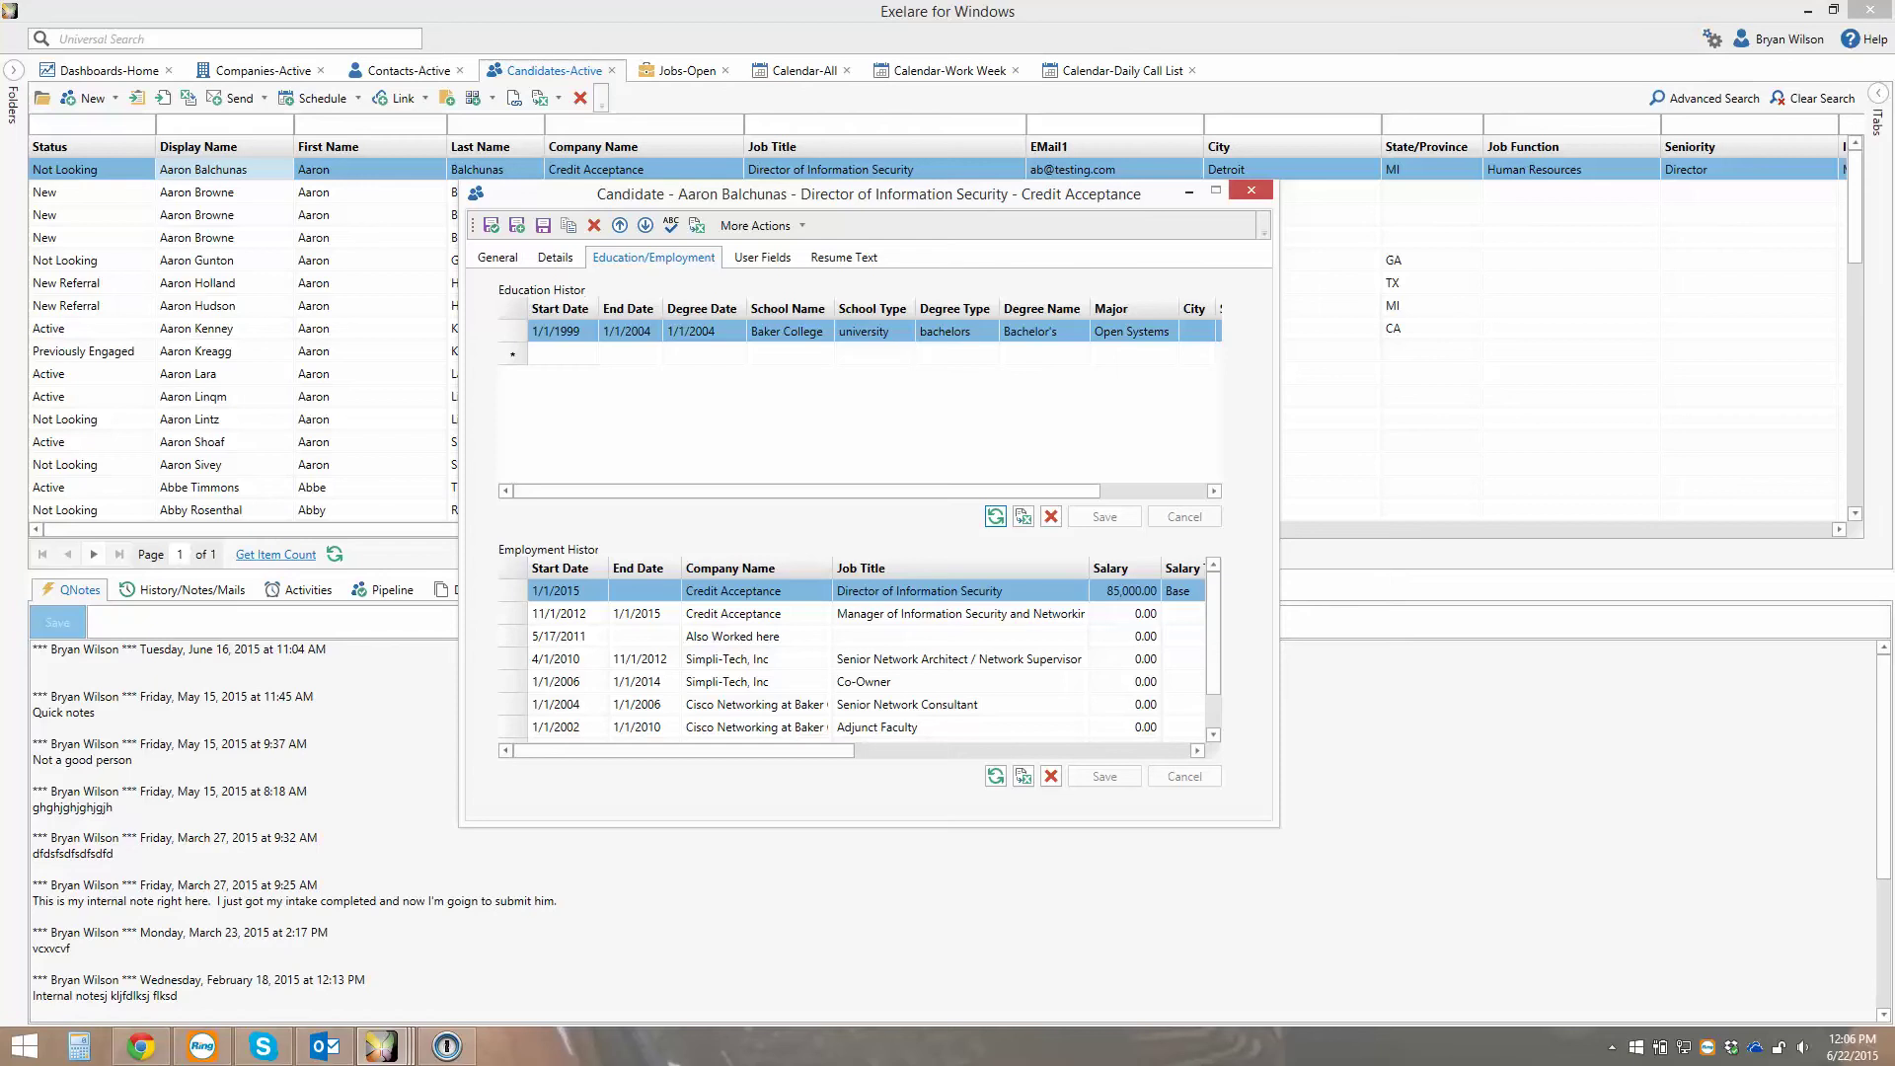
pyautogui.click(730, 613)
pyautogui.moveTo(684, 750); pyautogui.dragTo(866, 750)
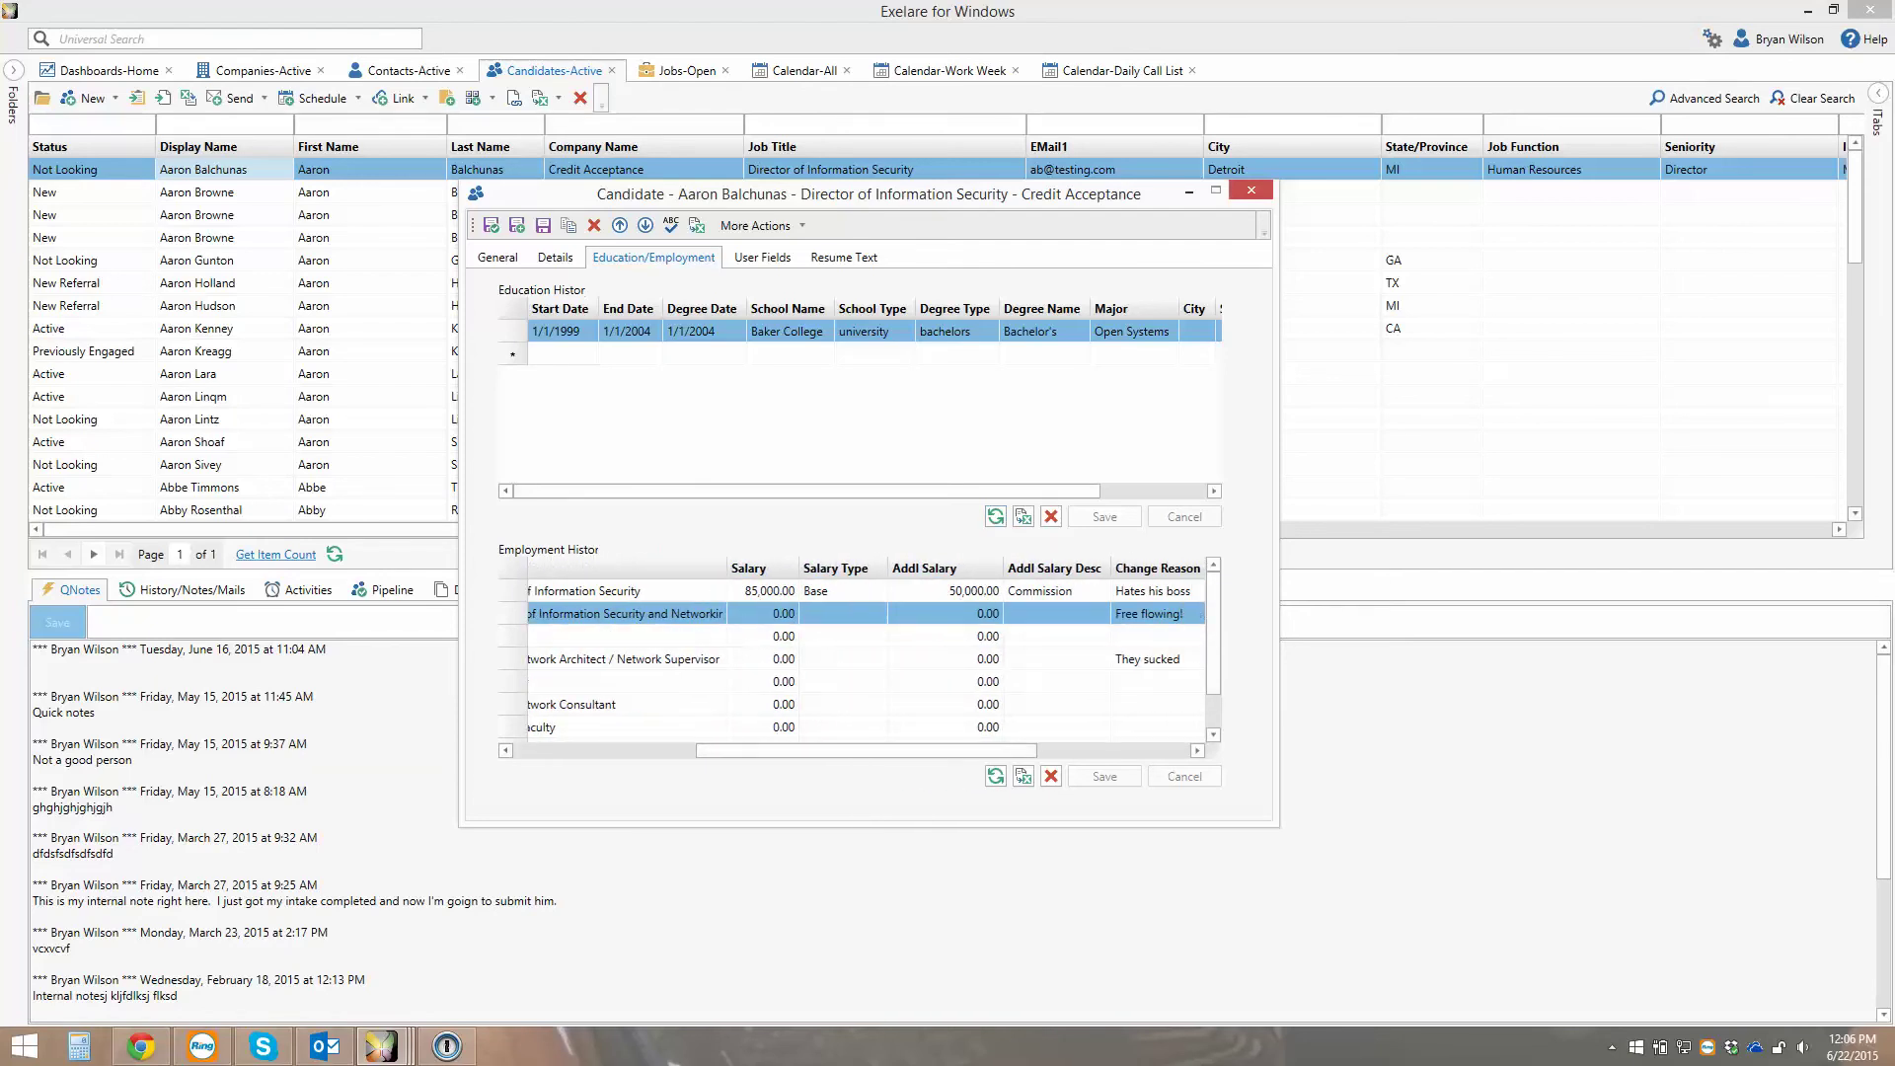
pyautogui.moveTo(867, 750); pyautogui.dragTo(683, 750)
pyautogui.click(955, 613)
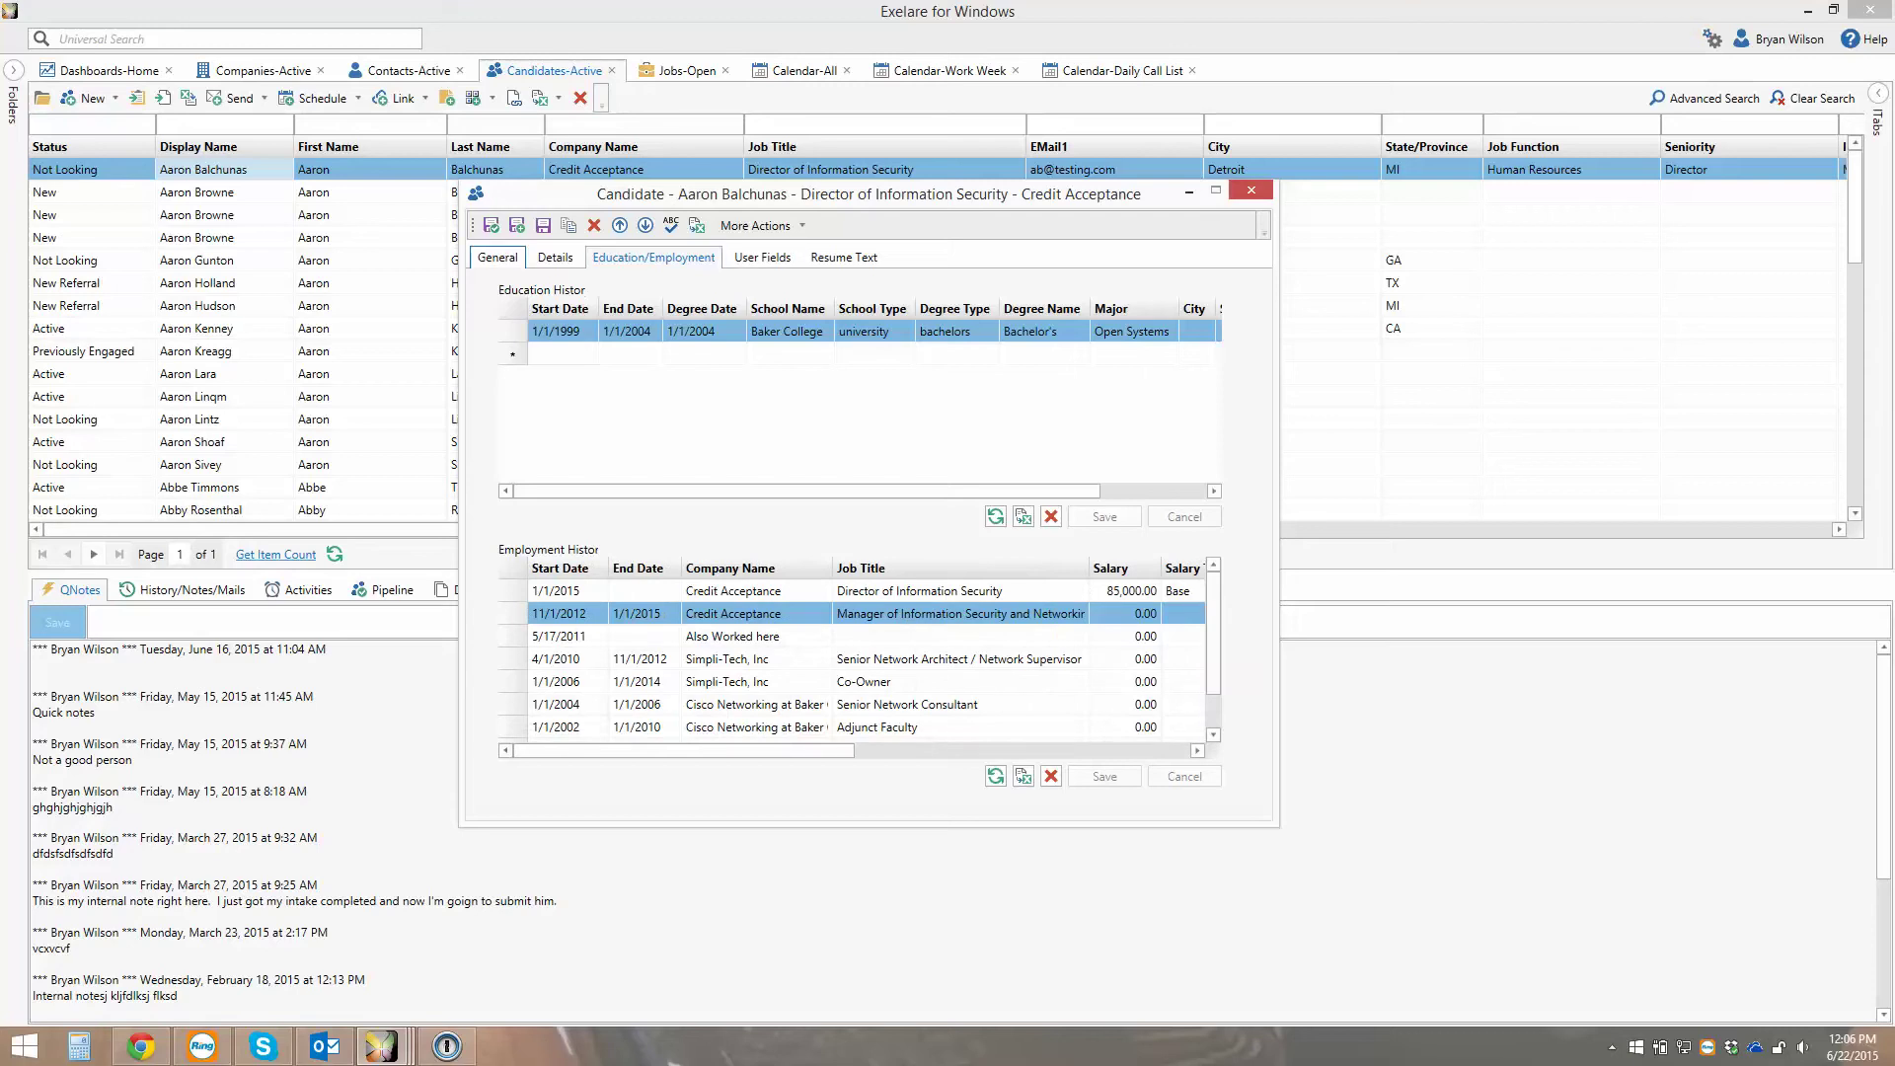
# - Back on the General tab, look up the candidate on LinkedIn from the empty LinkedIn field
pyautogui.click(498, 256)
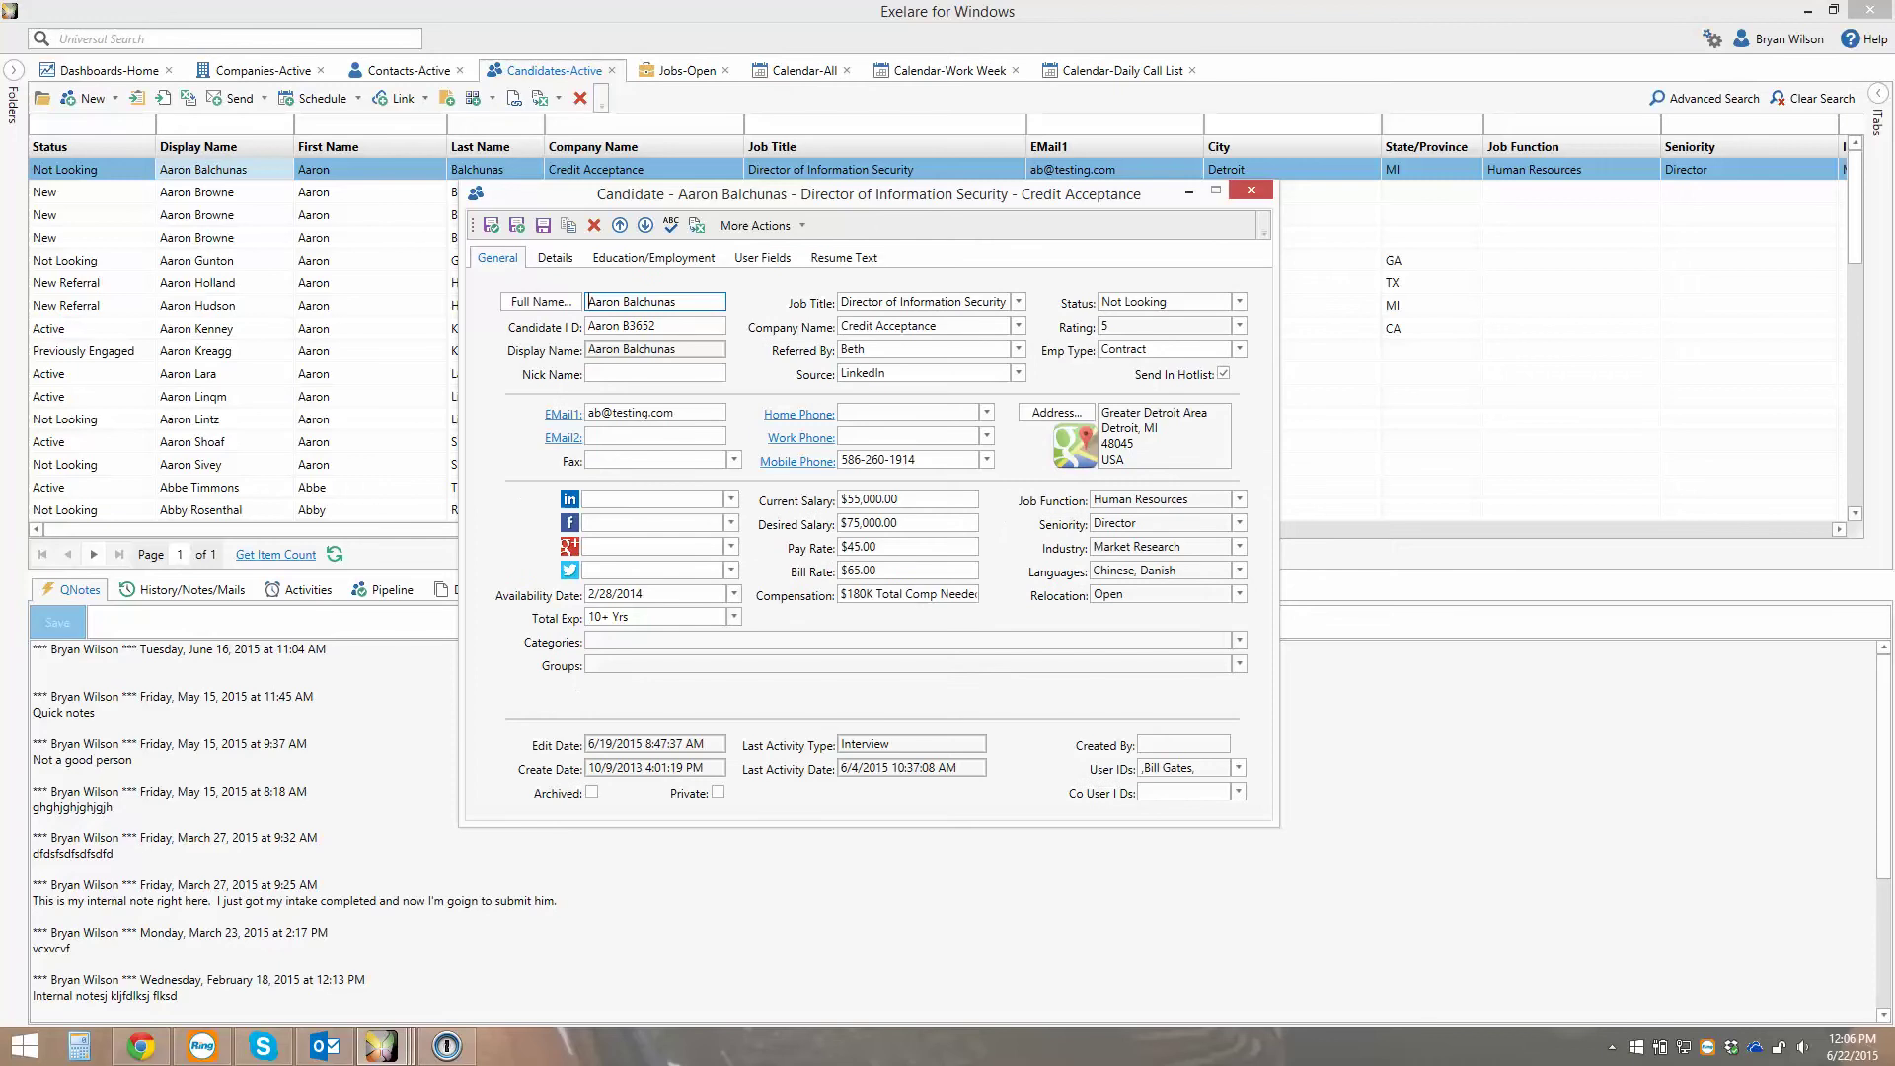
pyautogui.click(651, 499)
pyautogui.click(570, 500)
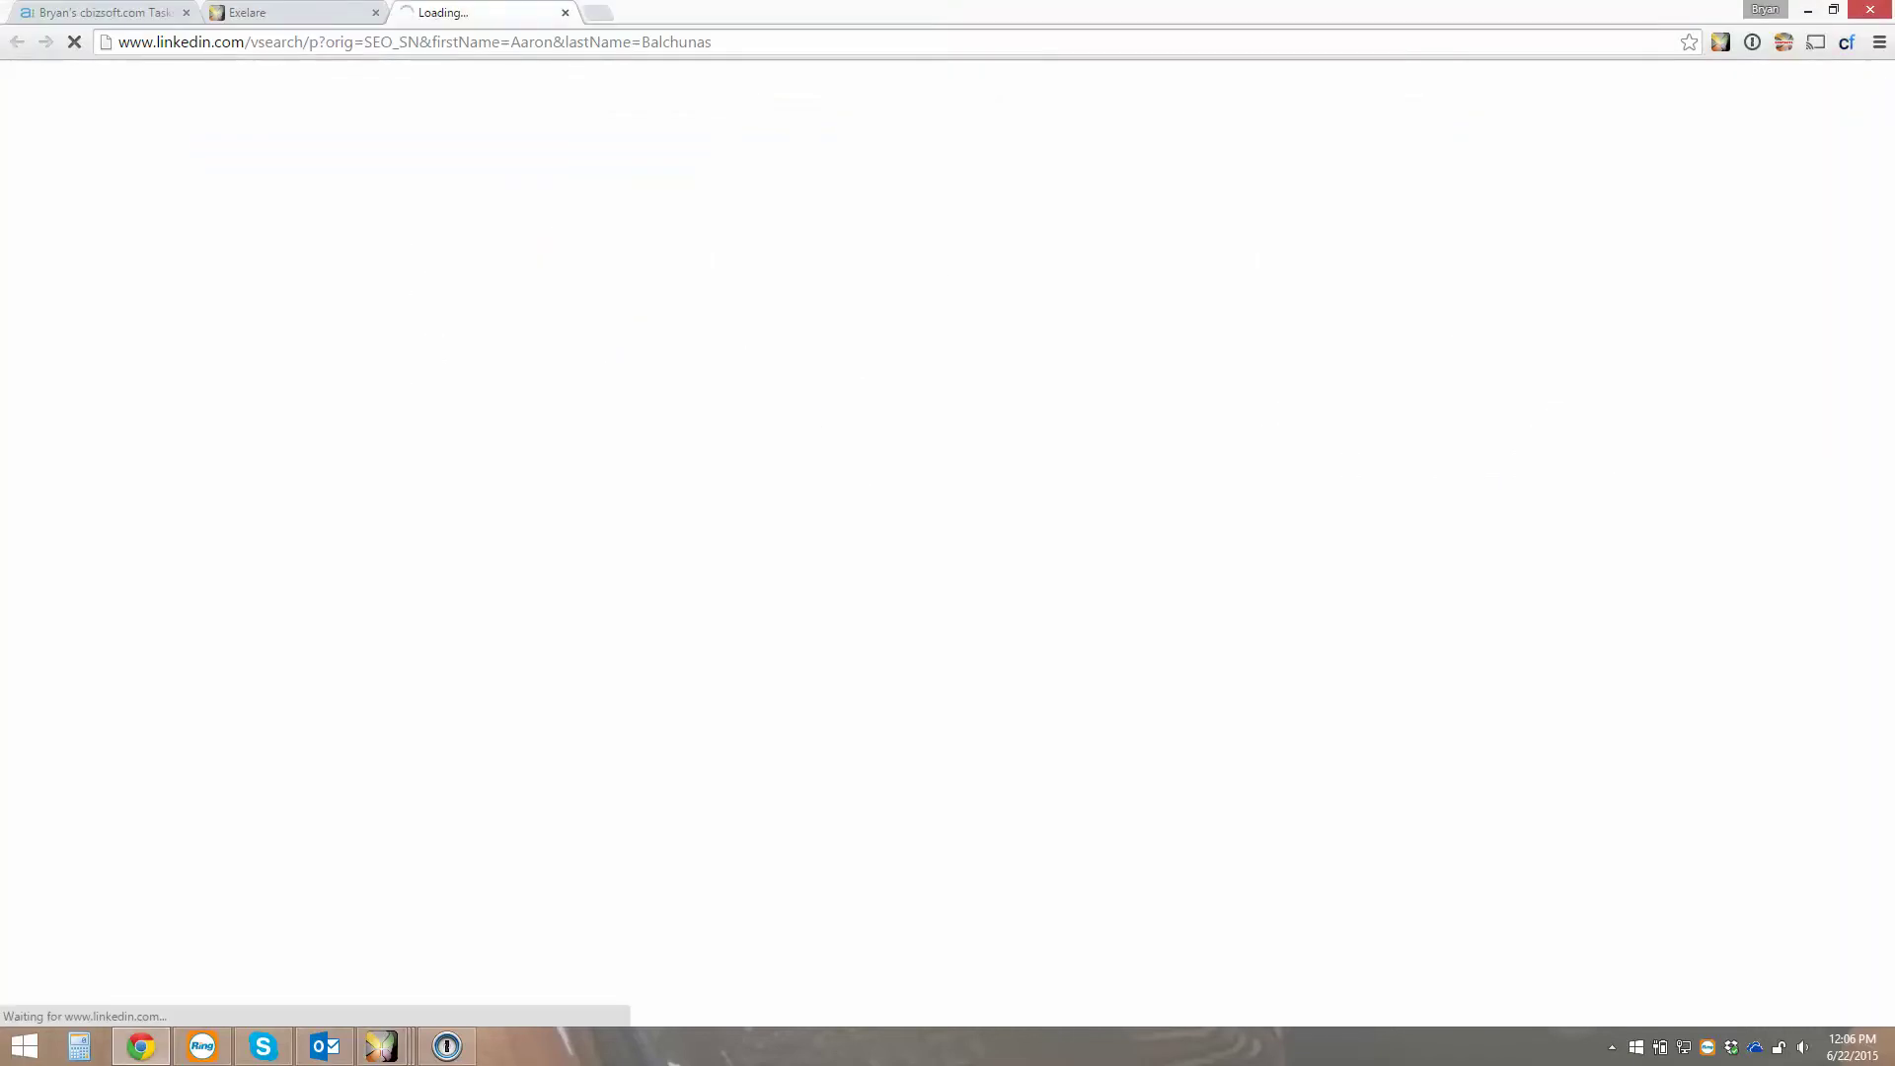
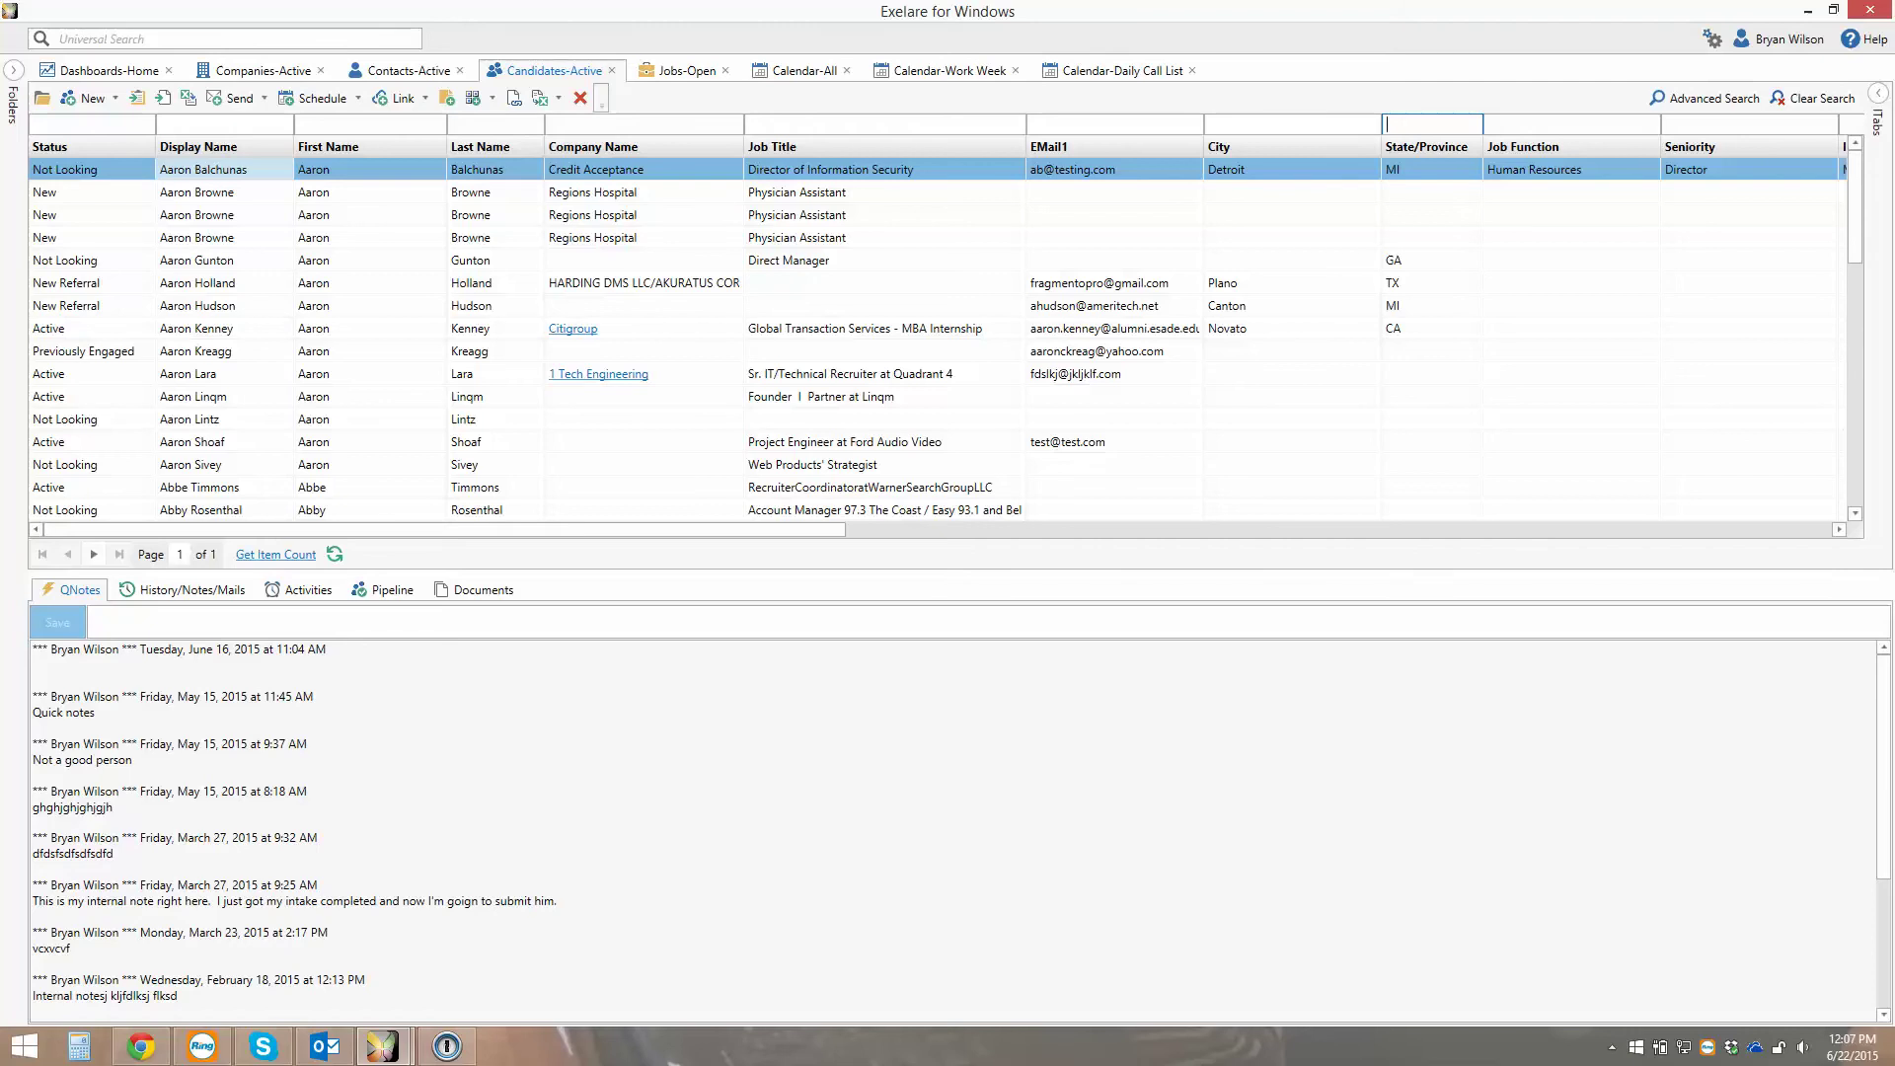
# - Filter the candidates by Job Title *manager and State GA, then clear the search
pyautogui.write('ga')
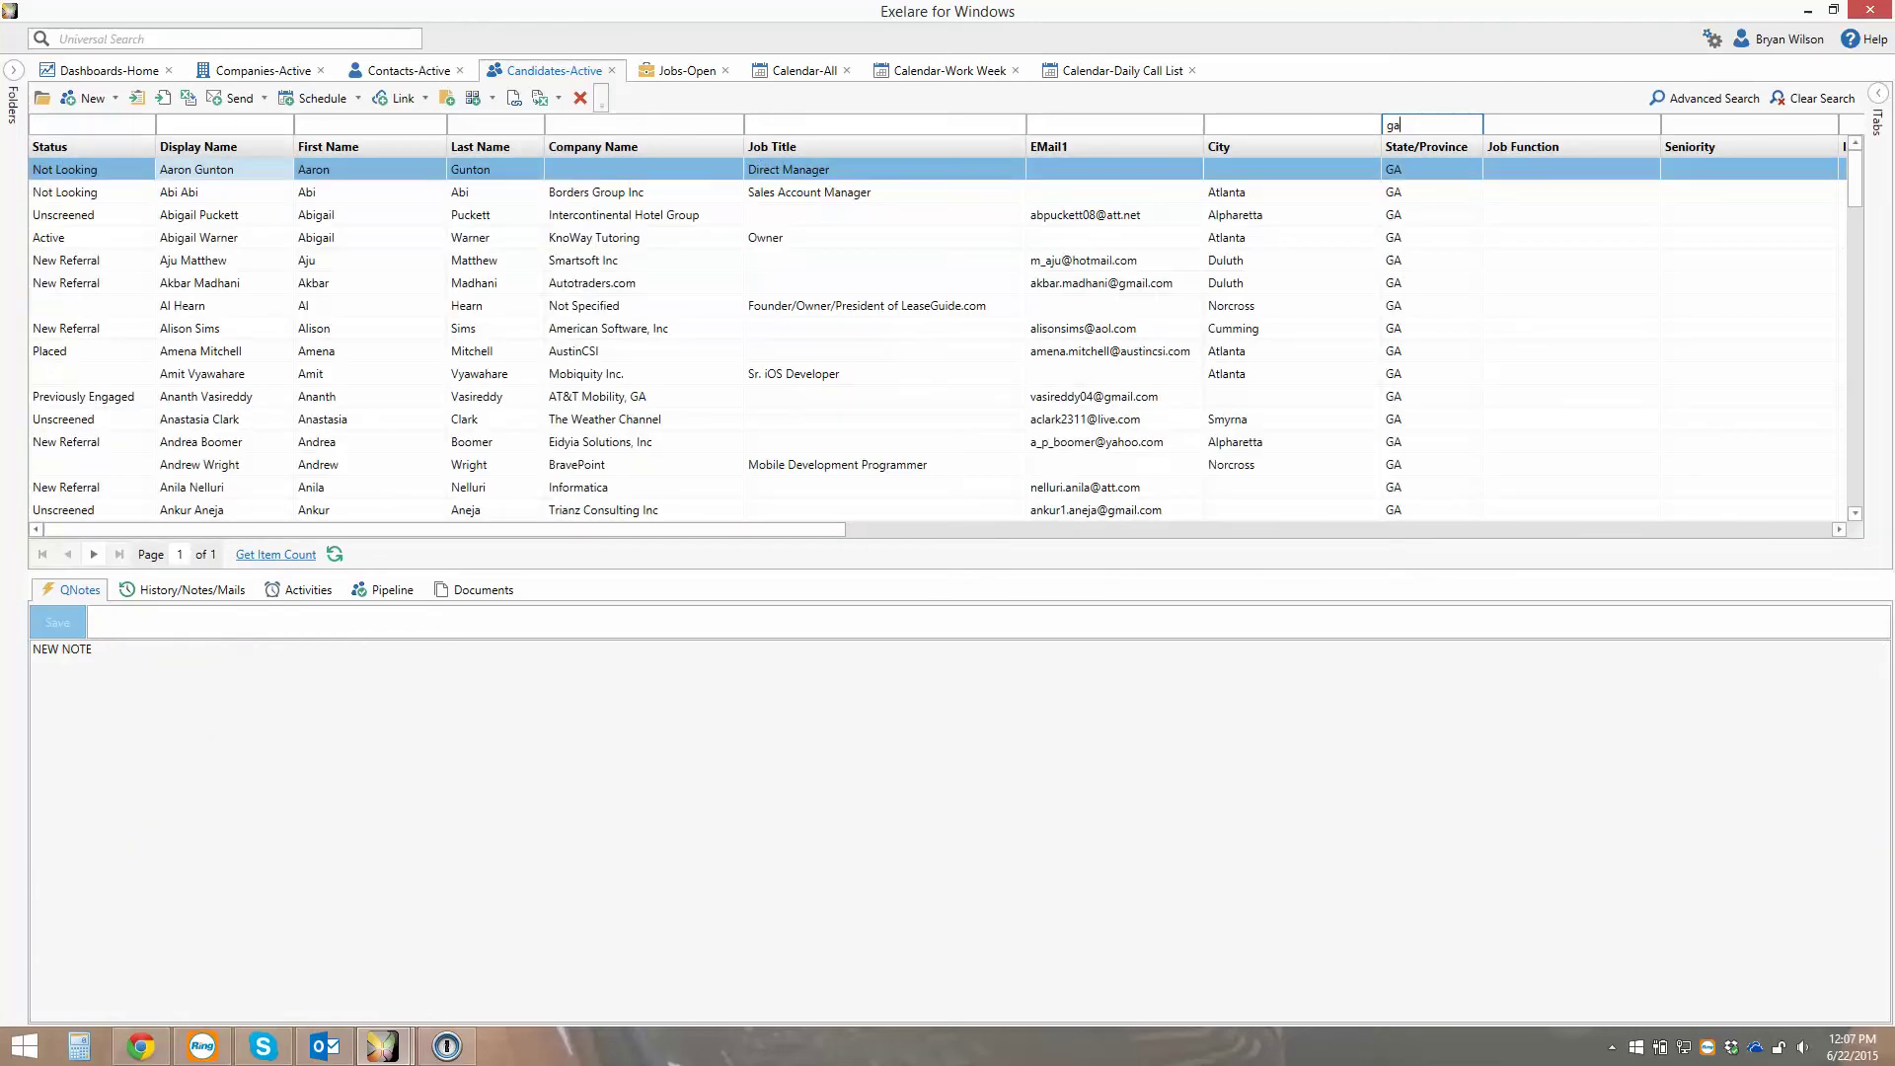
pyautogui.write(',ca')
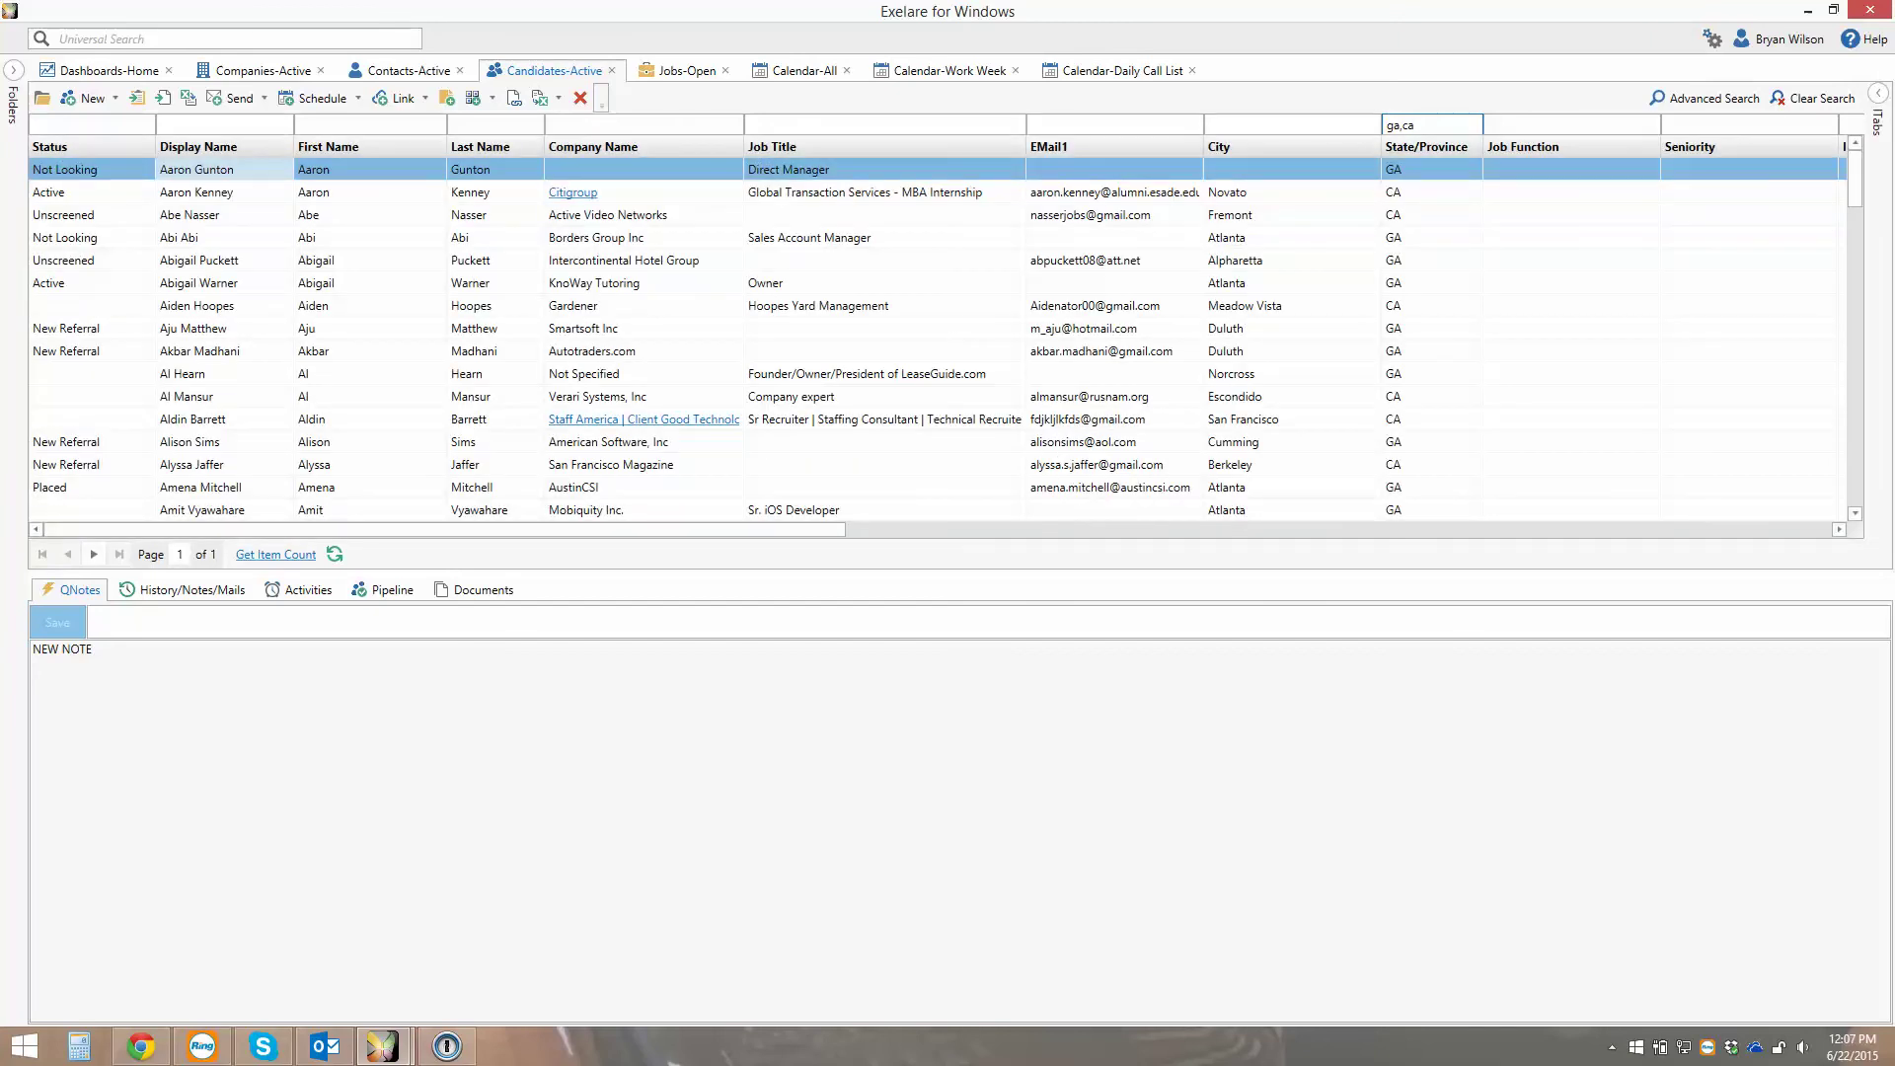
pyautogui.click(1813, 98)
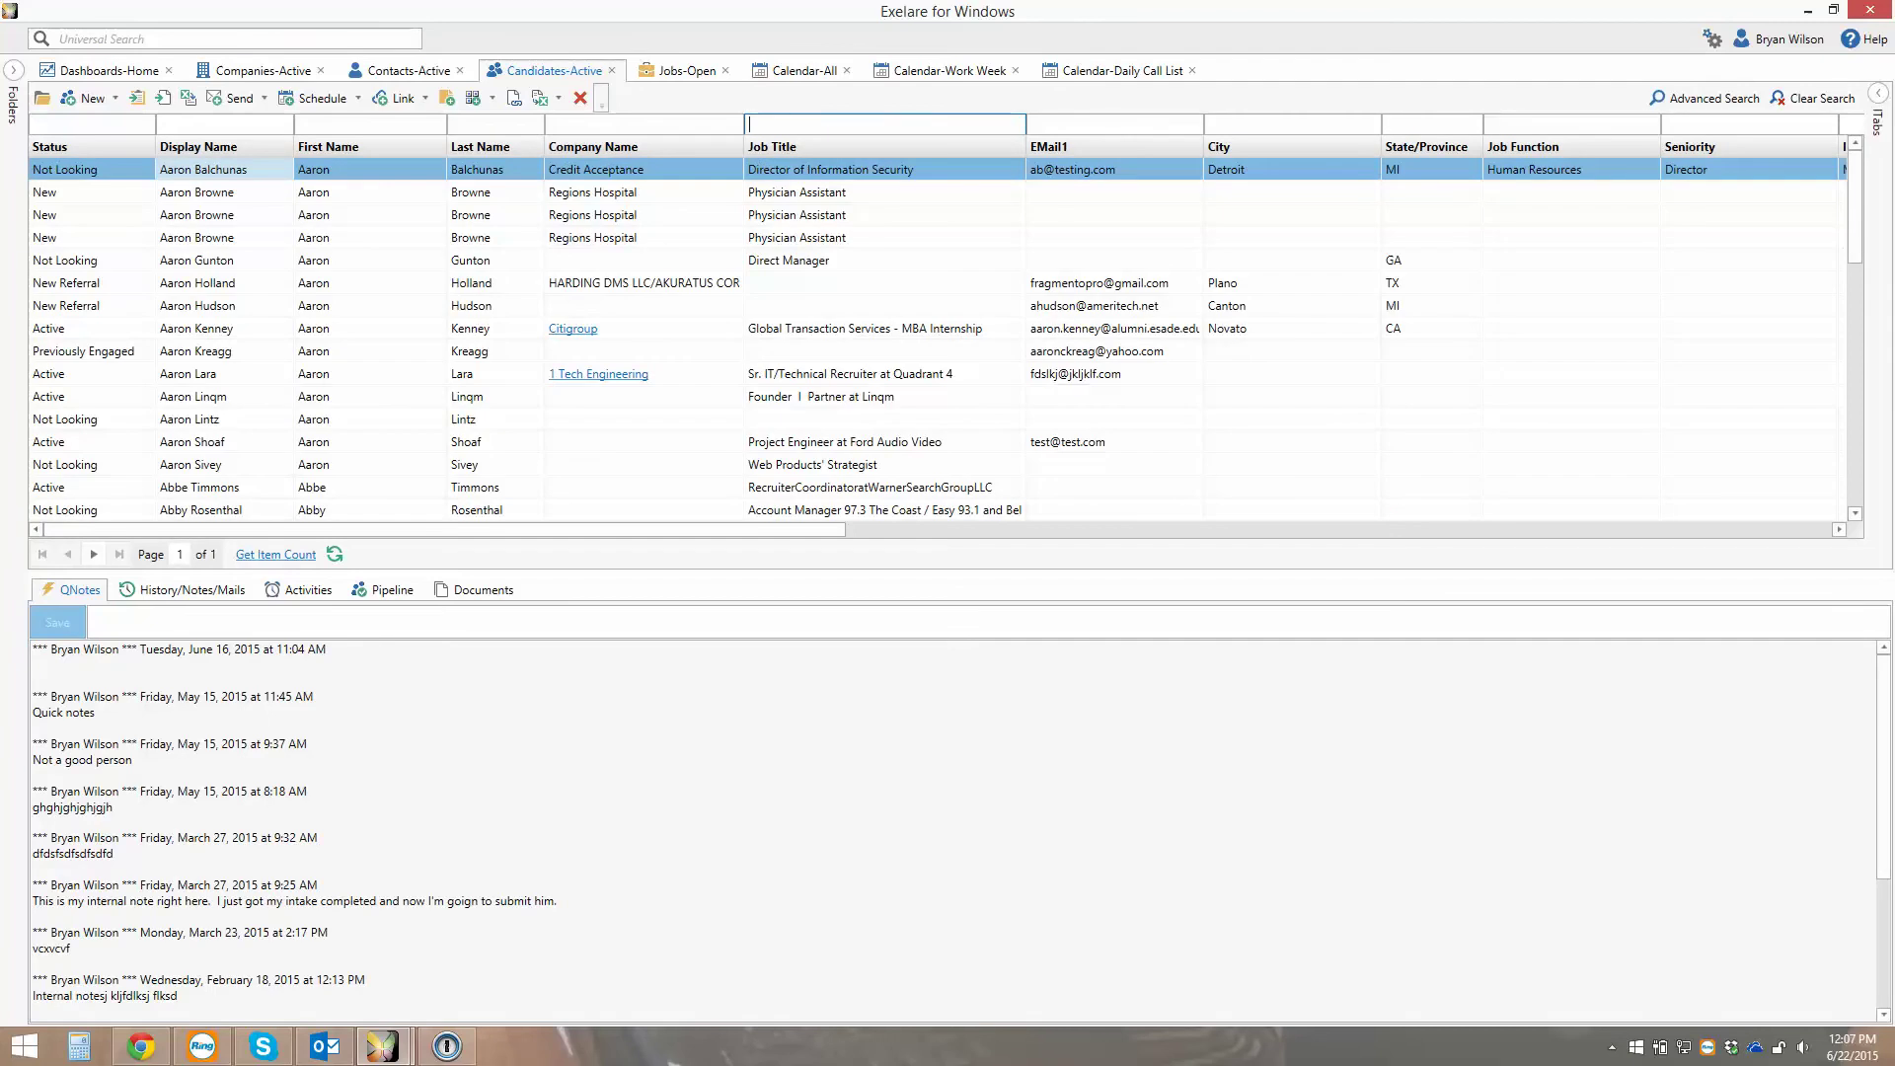
pyautogui.write('*manager')
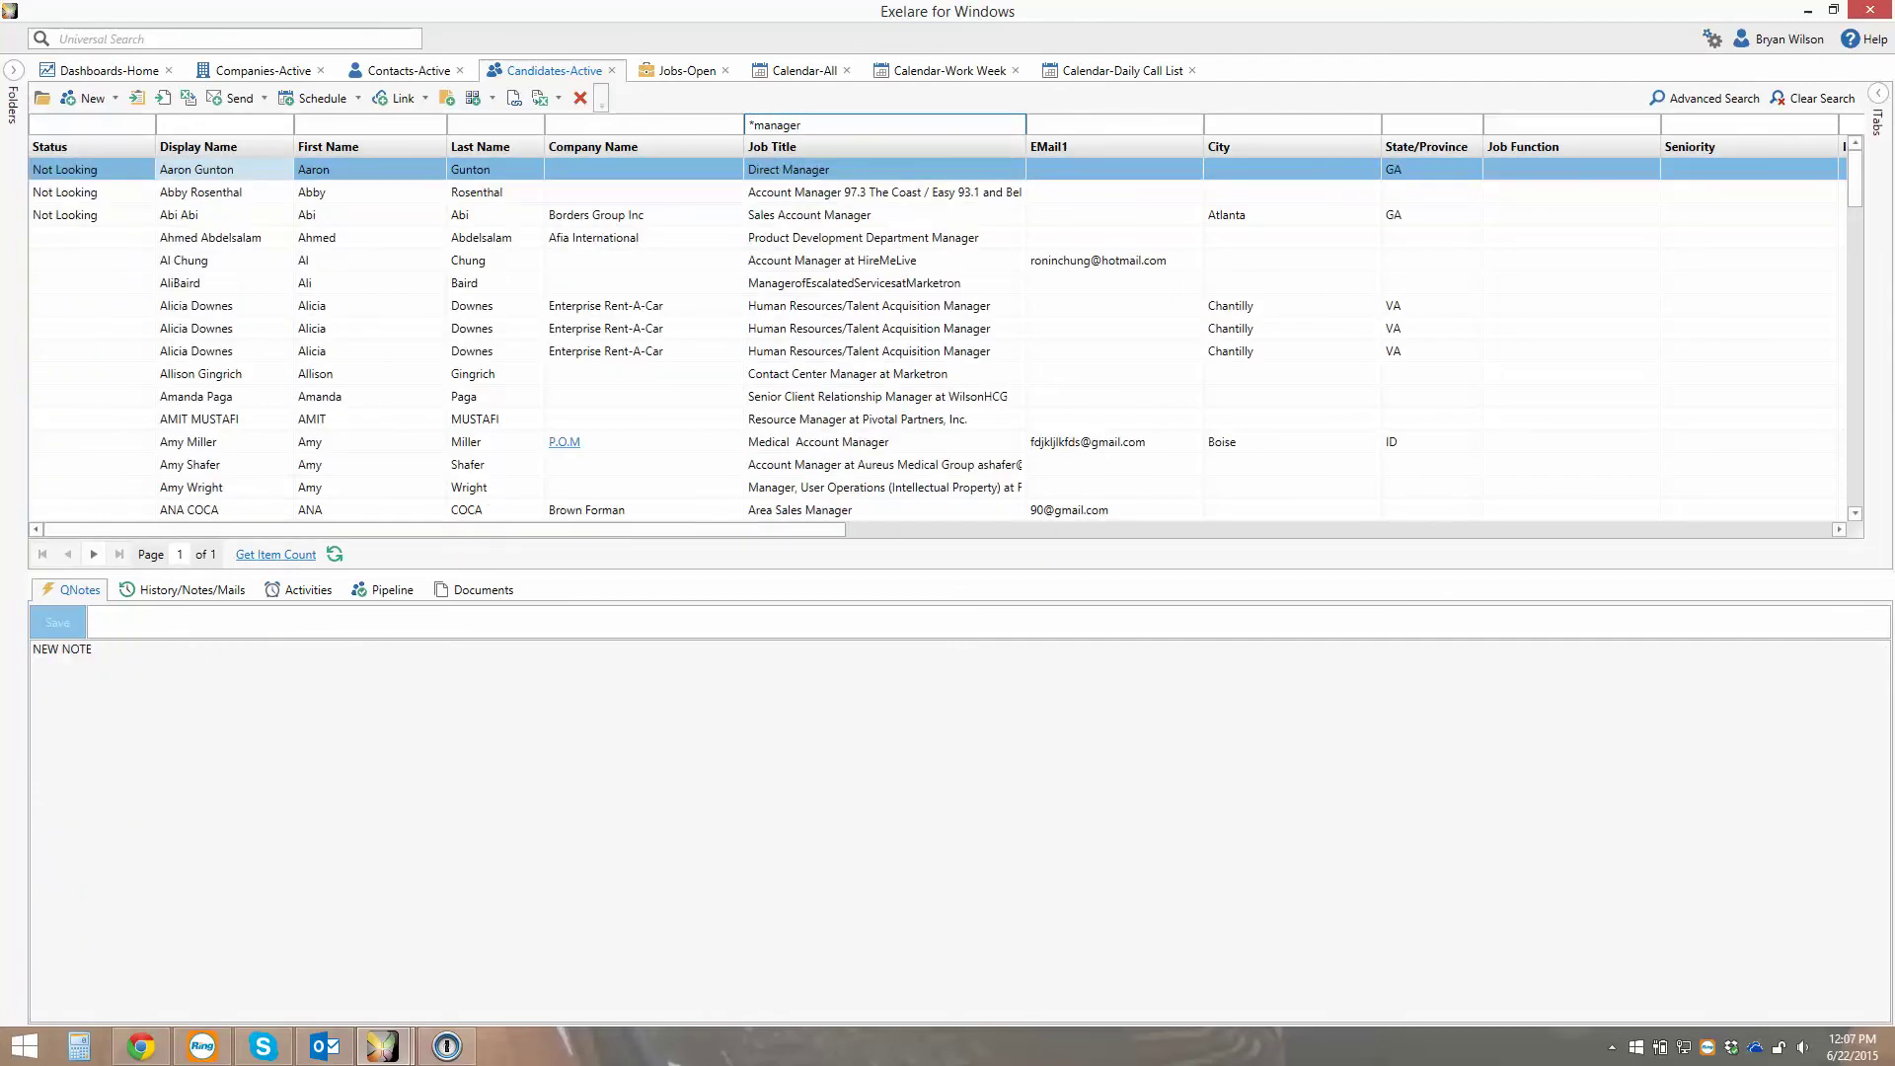
pyautogui.press('Tab')
pyautogui.press('Tab')
pyautogui.press('Tab')
pyautogui.write('ga')
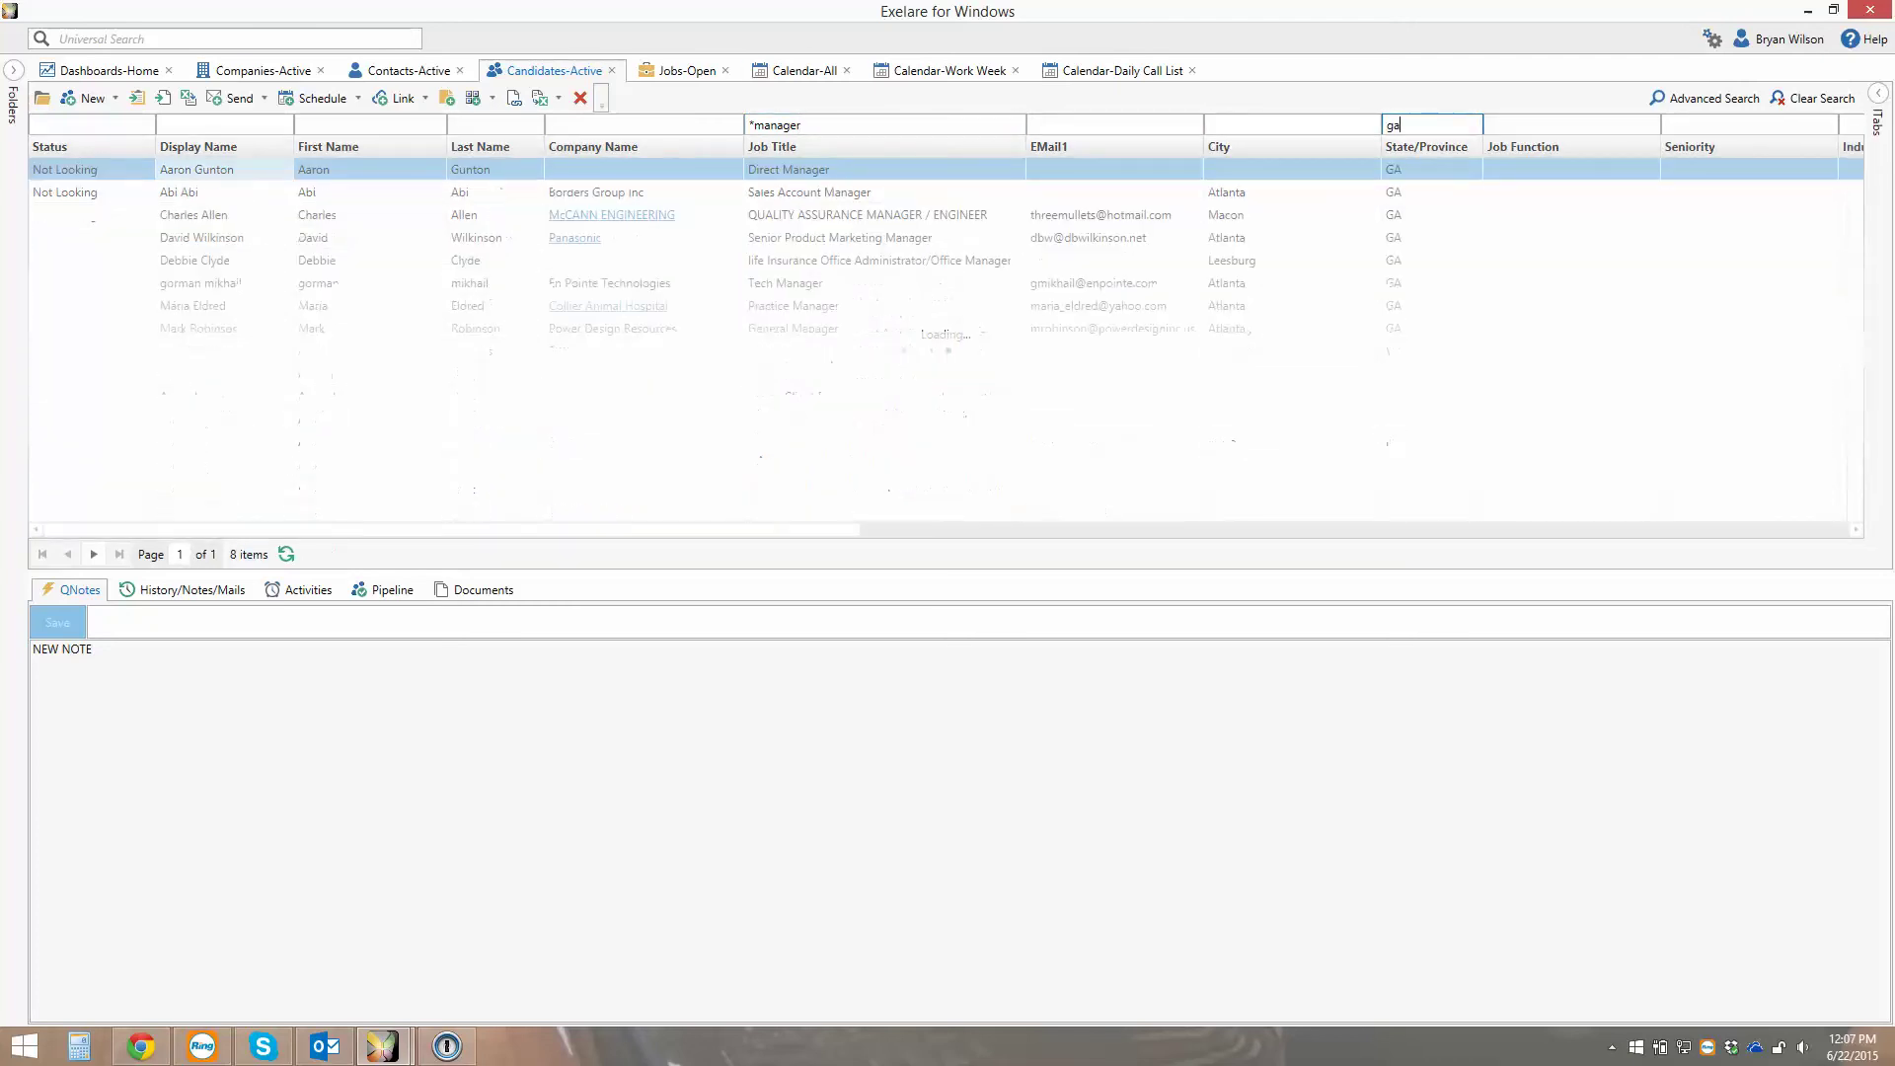
pyautogui.click(1814, 98)
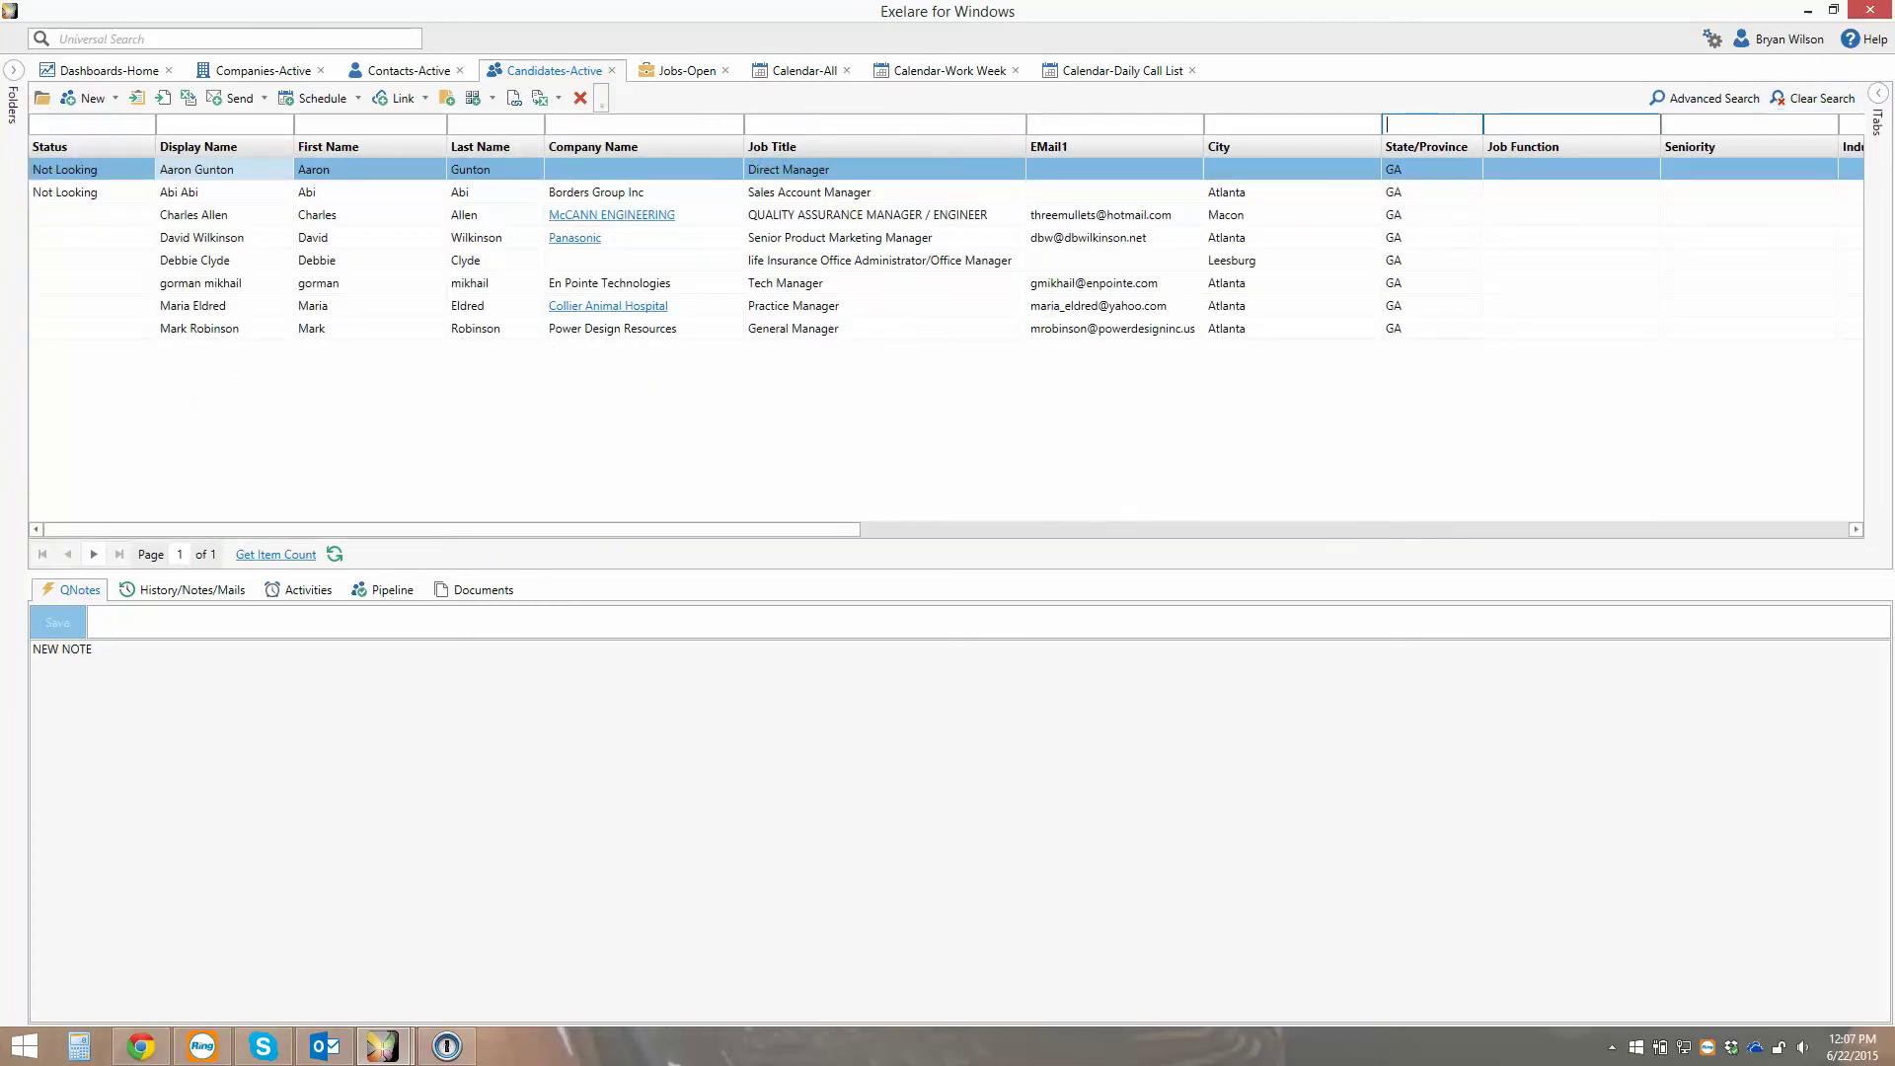
# - Move the Job Function column before Job Title and City before EMail1
pyautogui.hscroll(10, 936, 325)
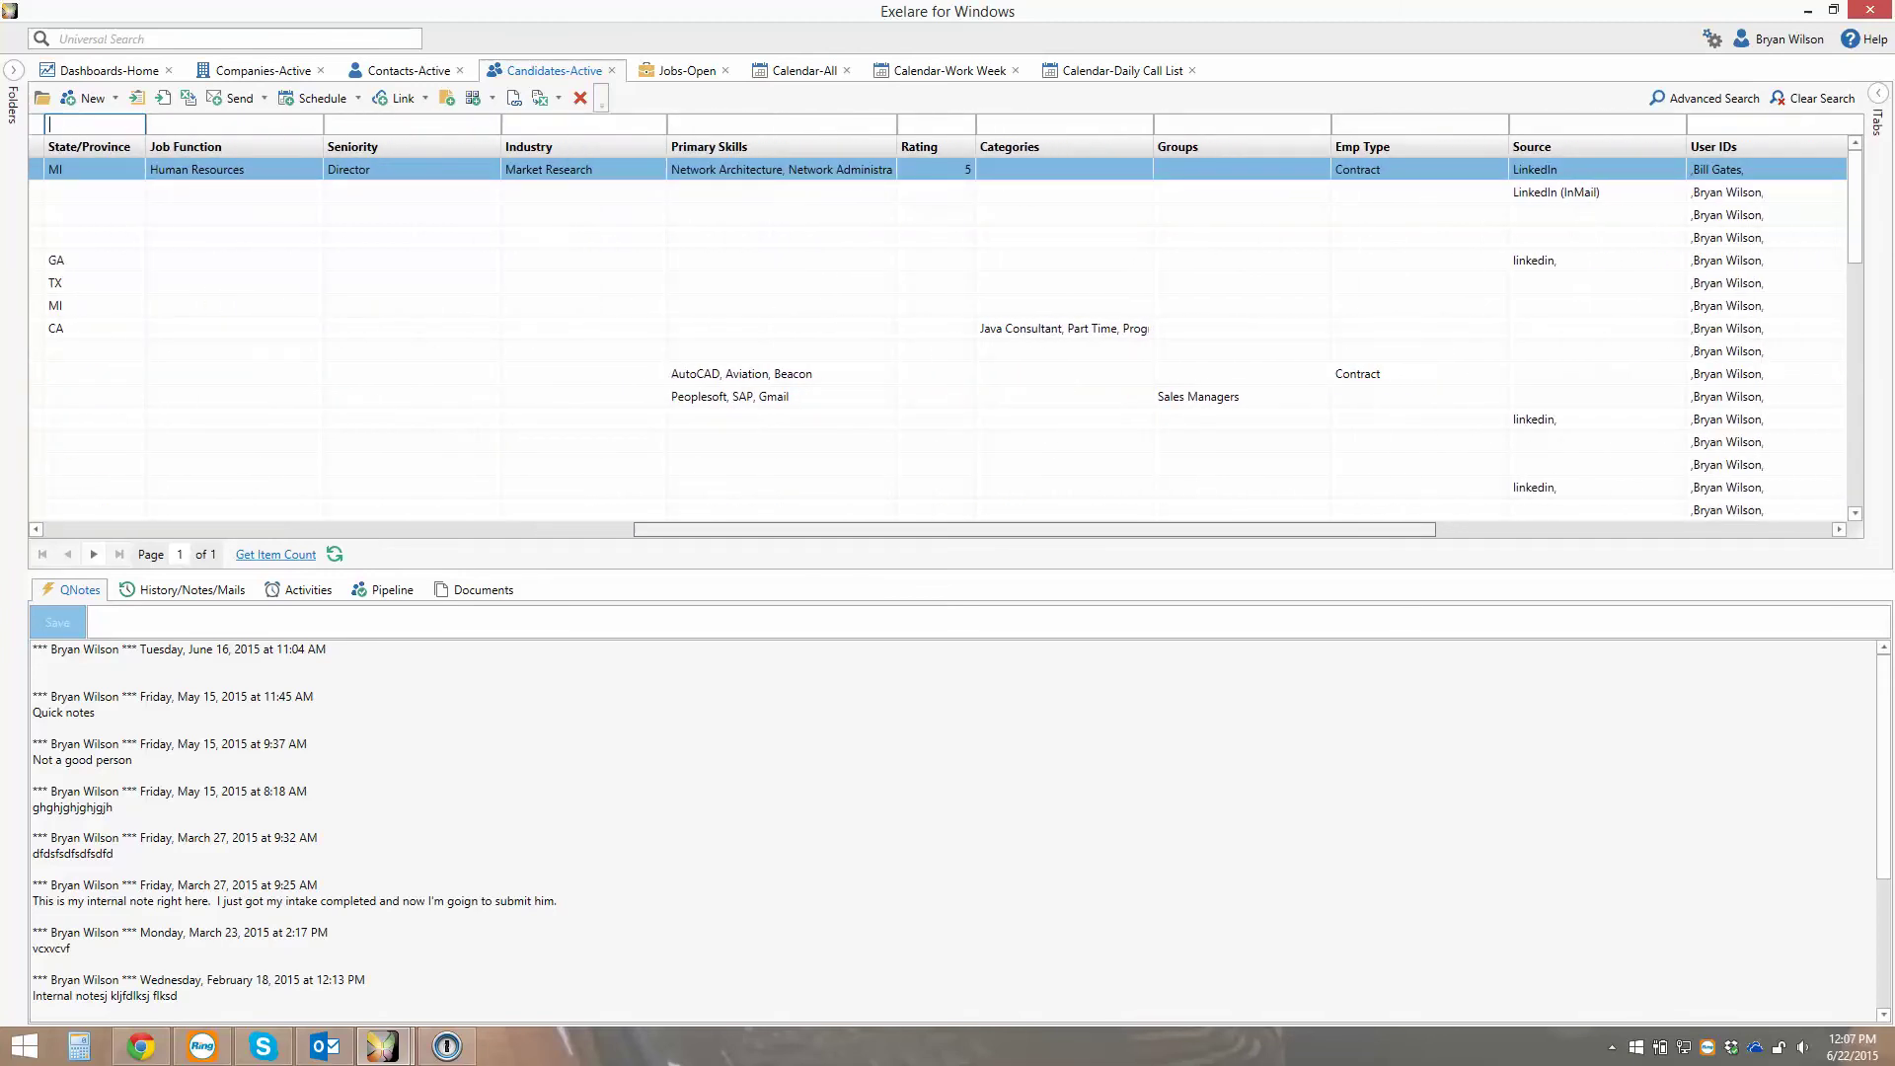
pyautogui.hscroll(-10, 936, 325)
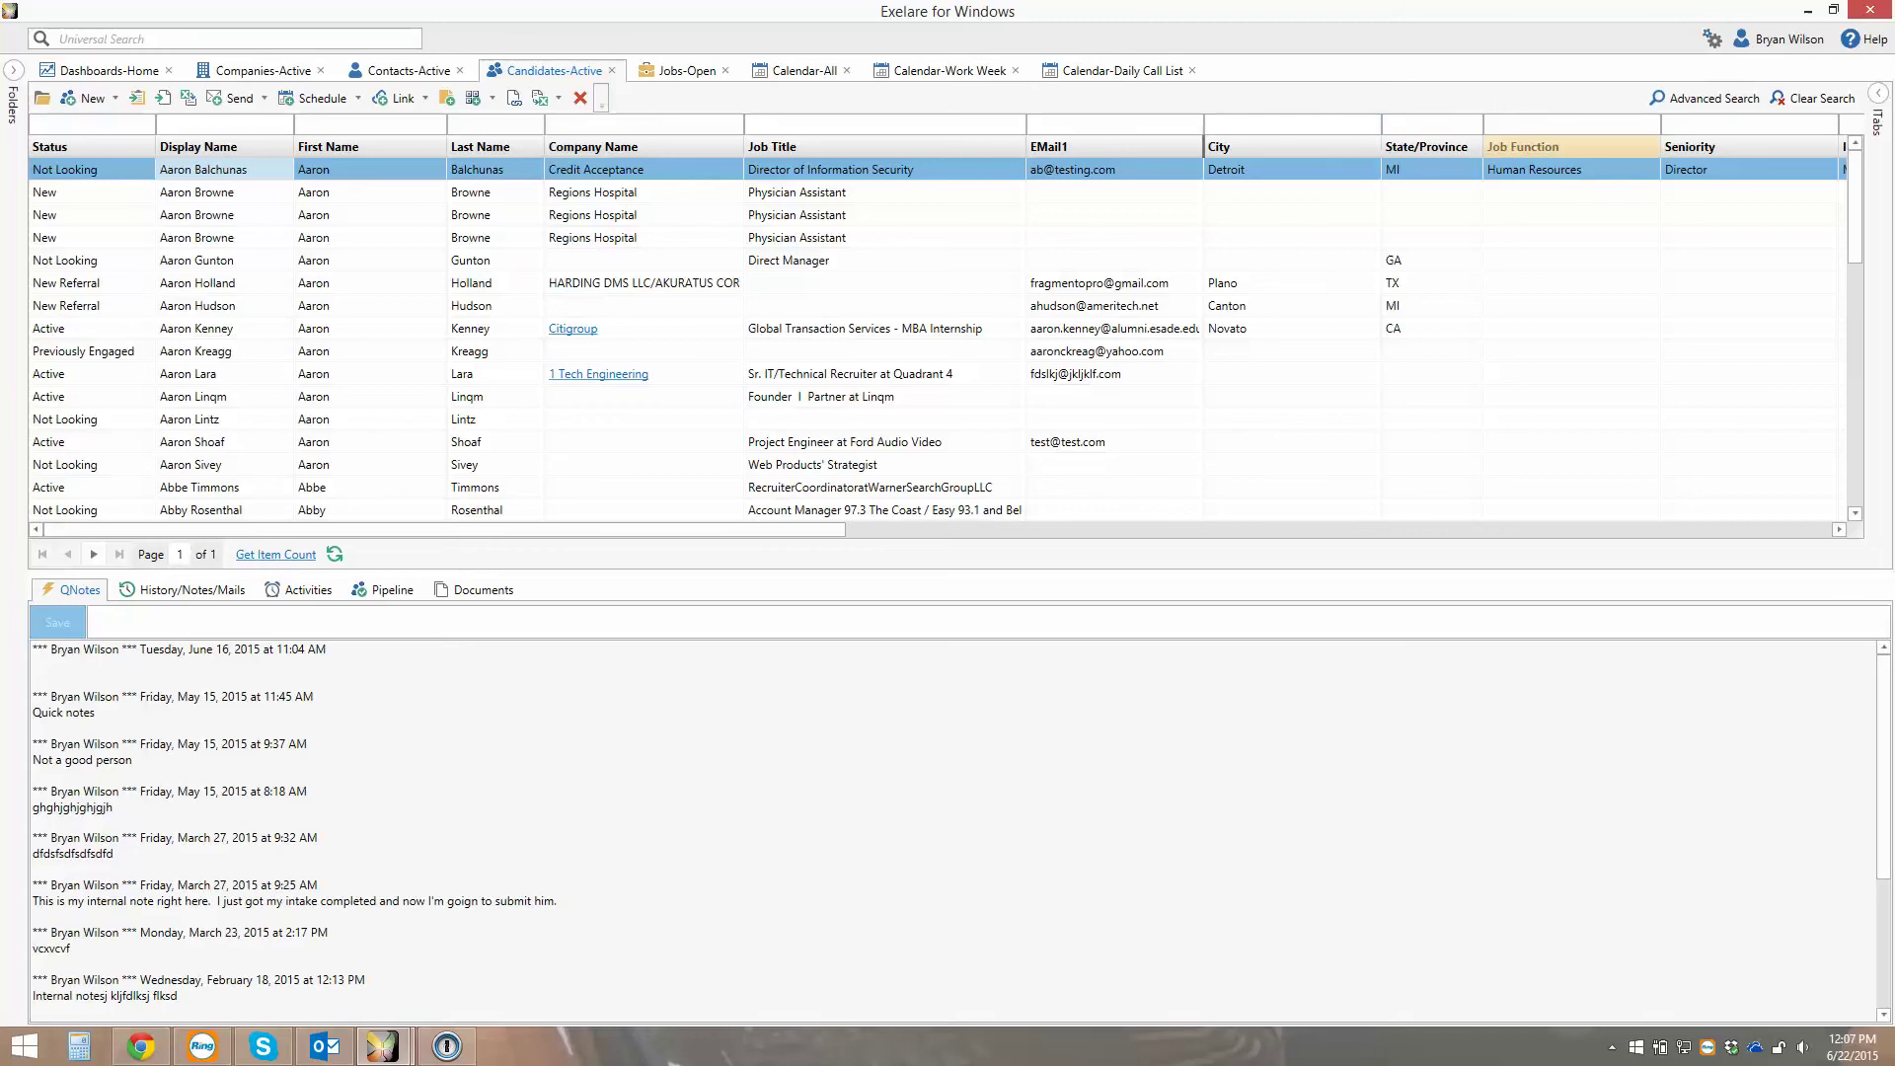
pyautogui.moveTo(1569, 146); pyautogui.dragTo(746, 147)
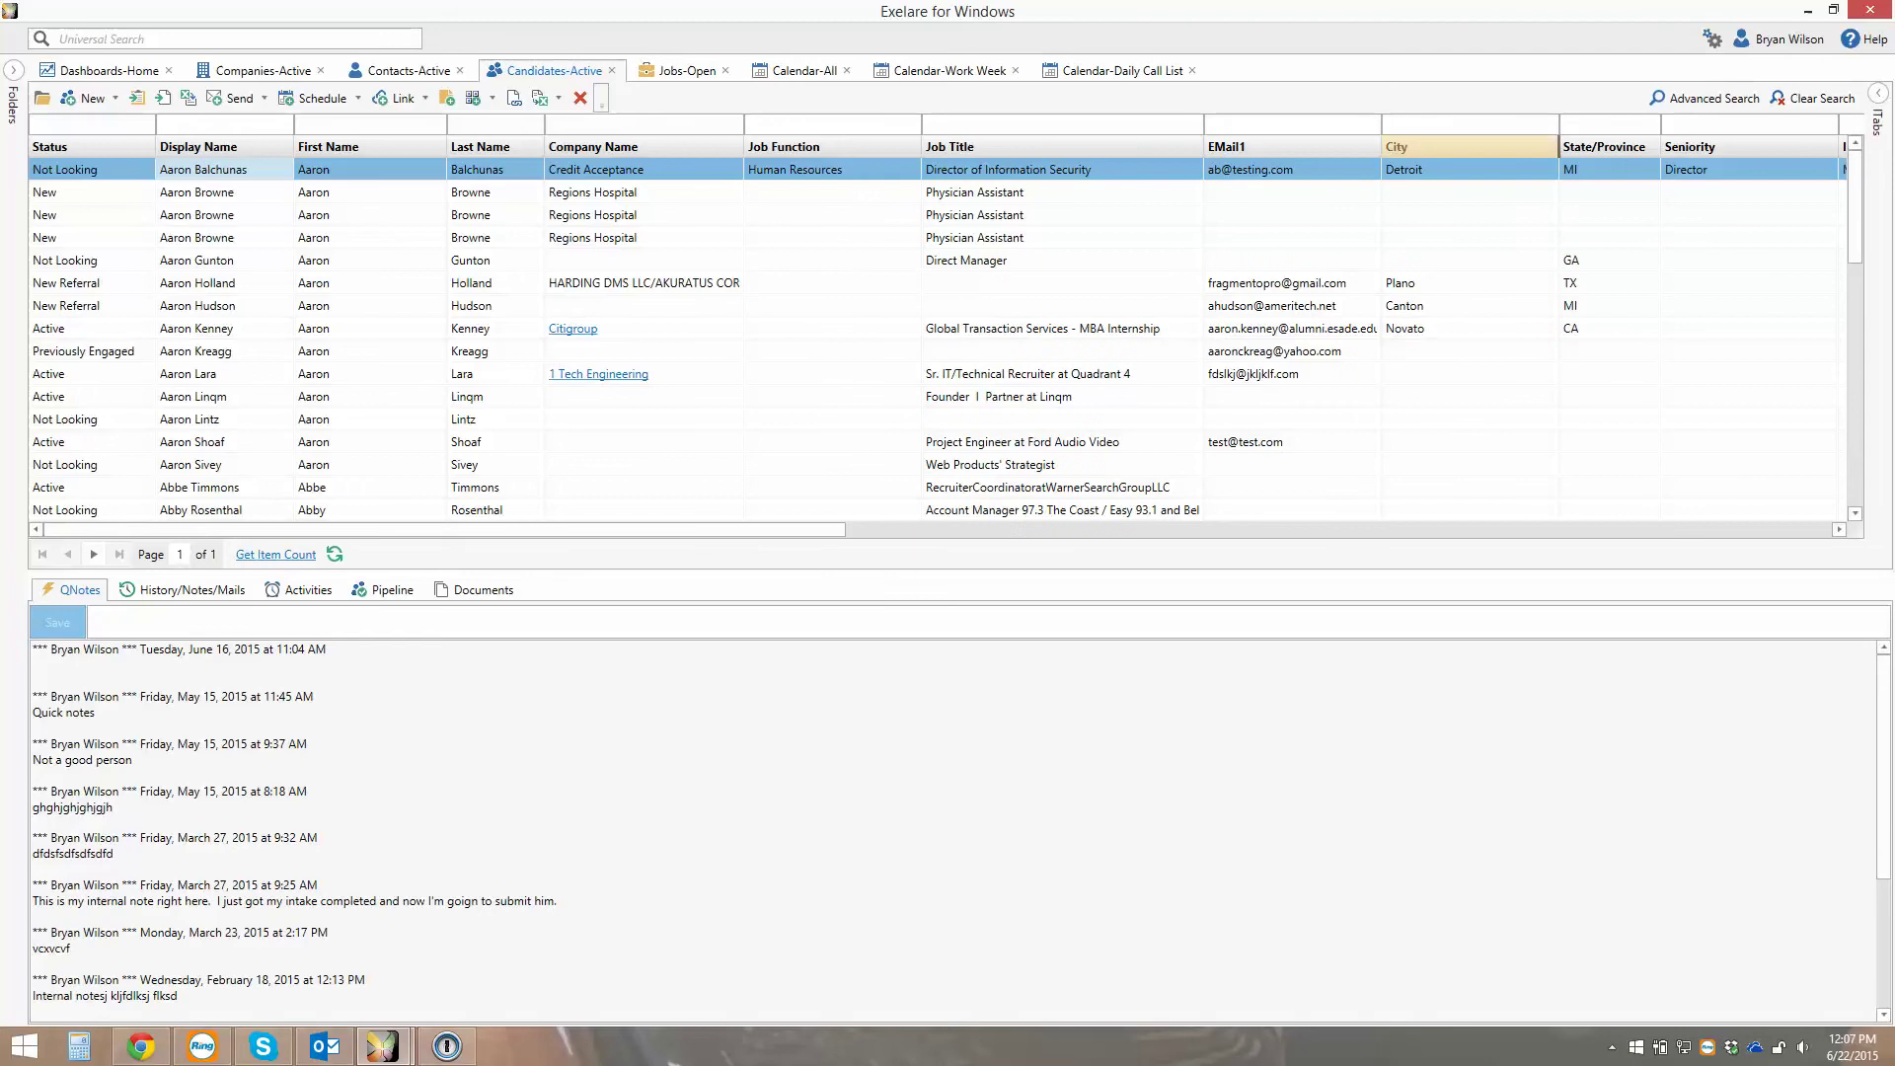
pyautogui.moveTo(1431, 146); pyautogui.dragTo(1206, 146)
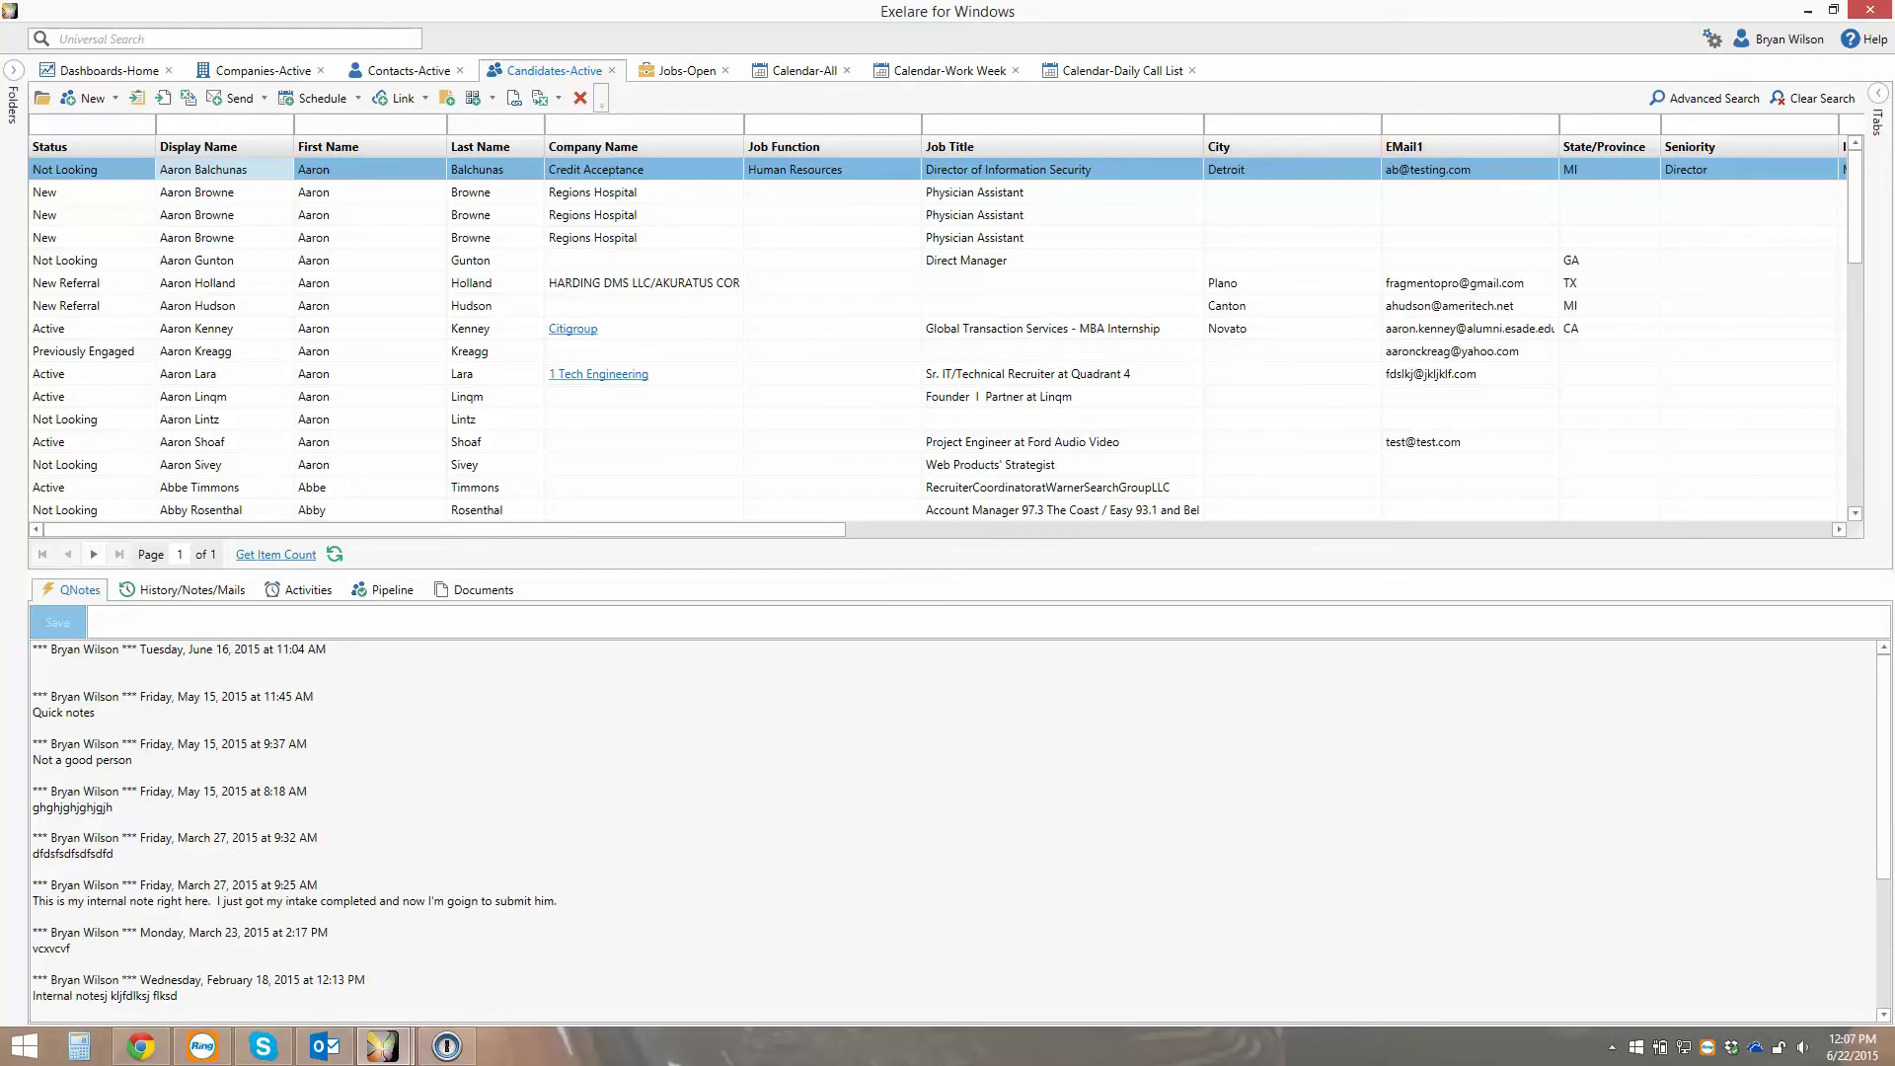
# - Hide the Job Function column and move Industry ahead of Seniority
pyautogui.rightClick(821, 146)
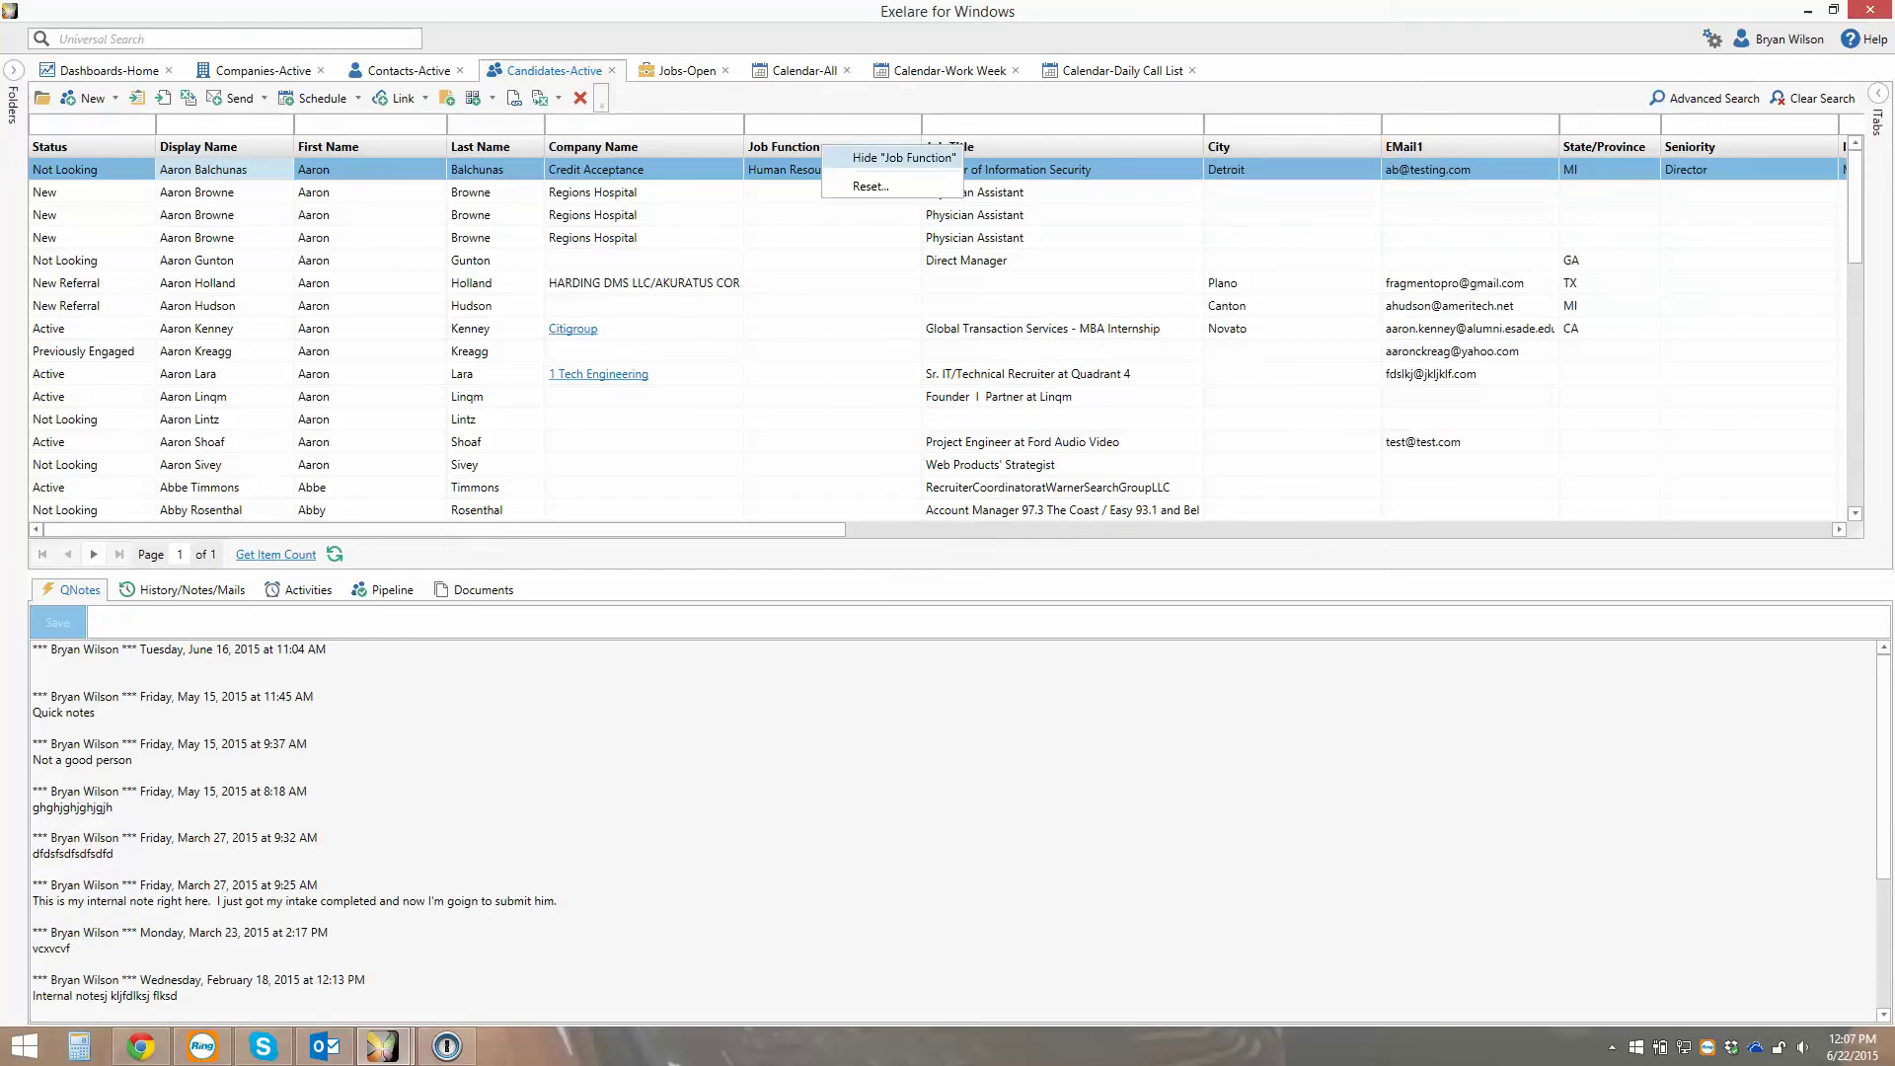
pyautogui.click(903, 157)
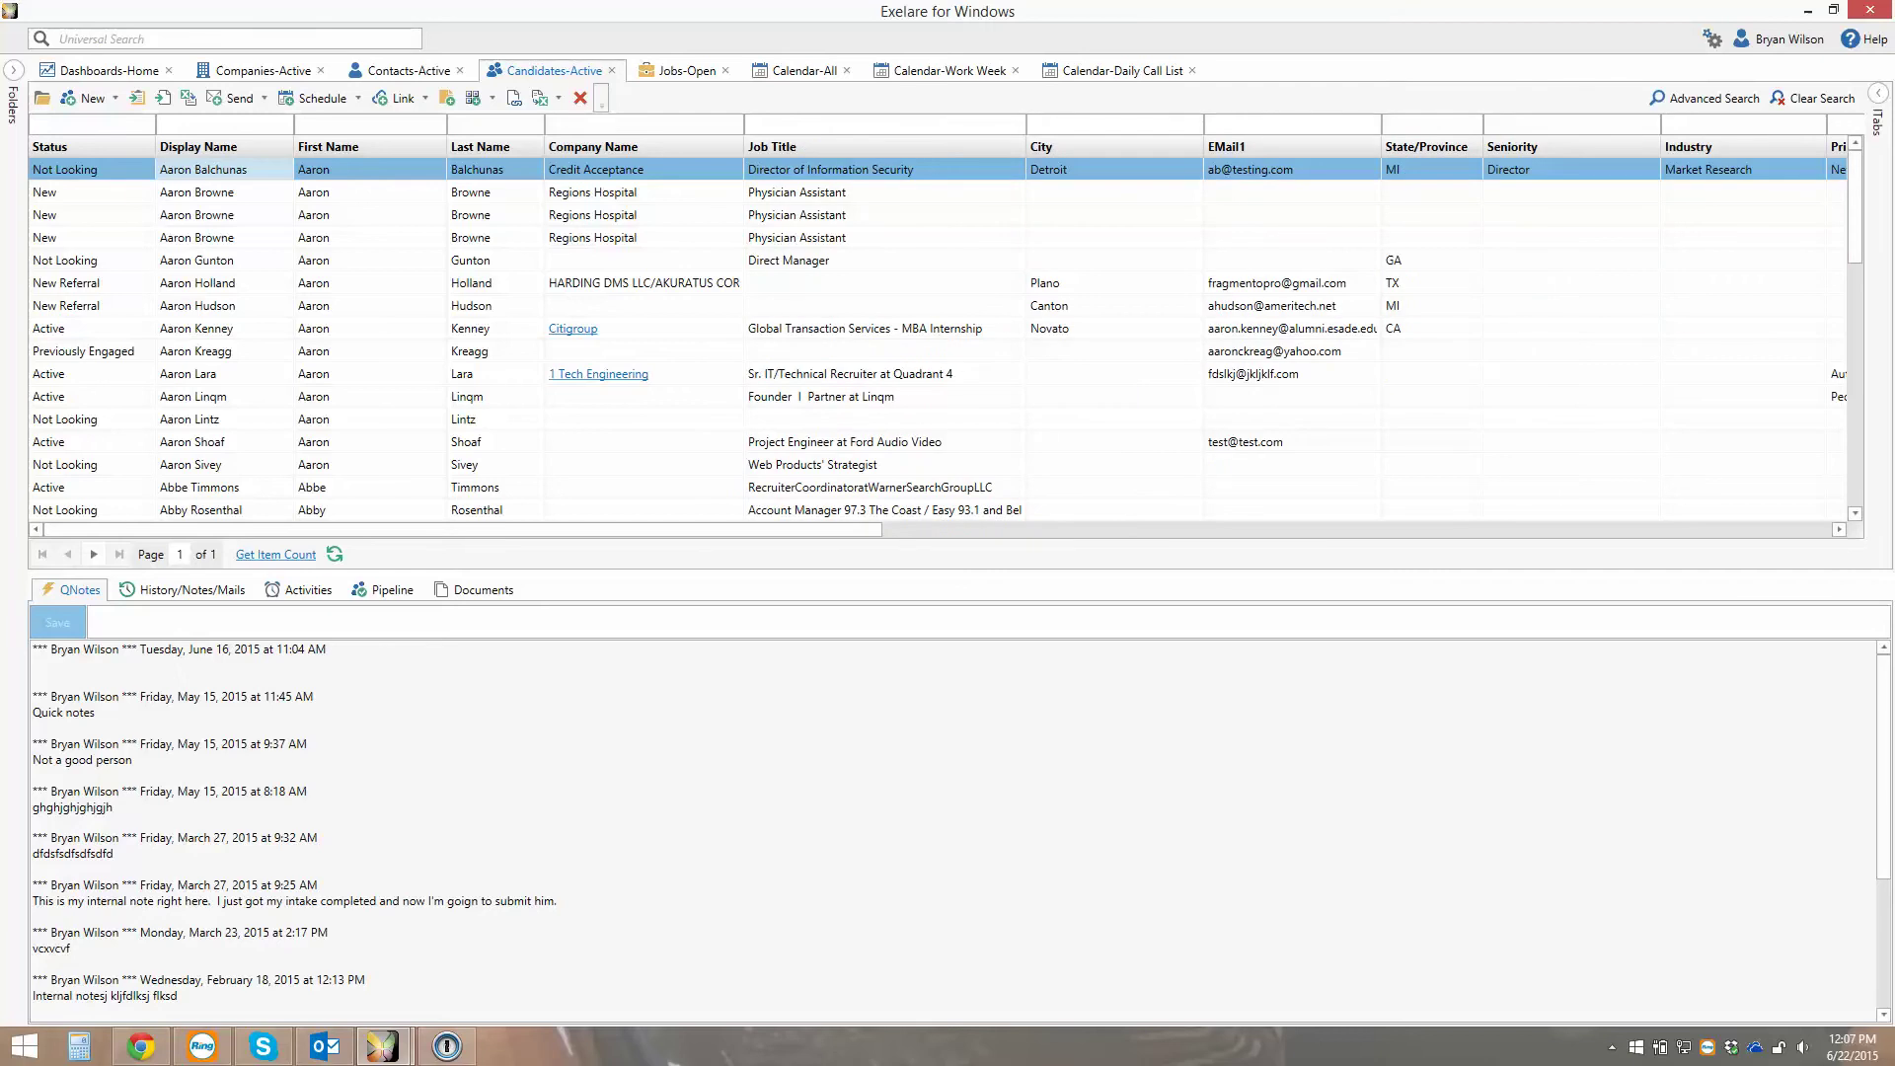
pyautogui.moveTo(462, 529); pyautogui.dragTo(646, 529)
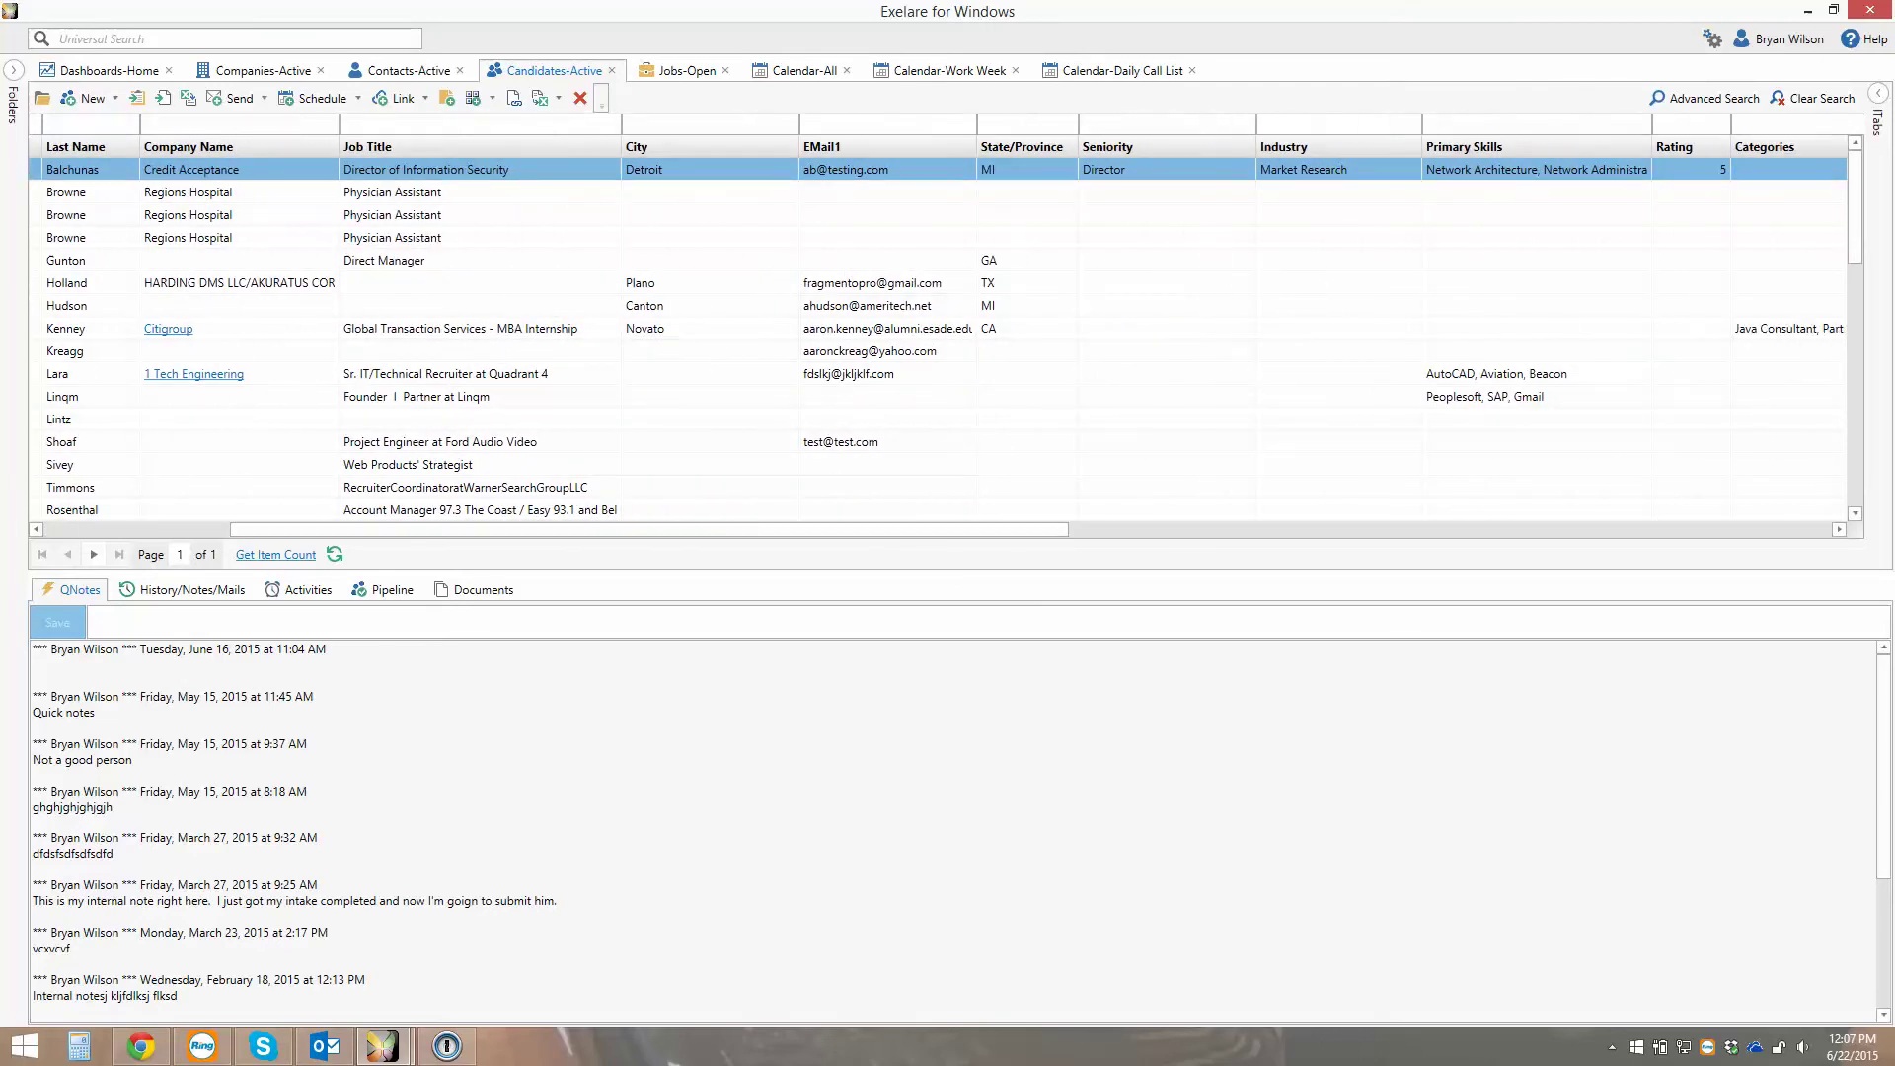
pyautogui.moveTo(1135, 146); pyautogui.dragTo(1417, 147)
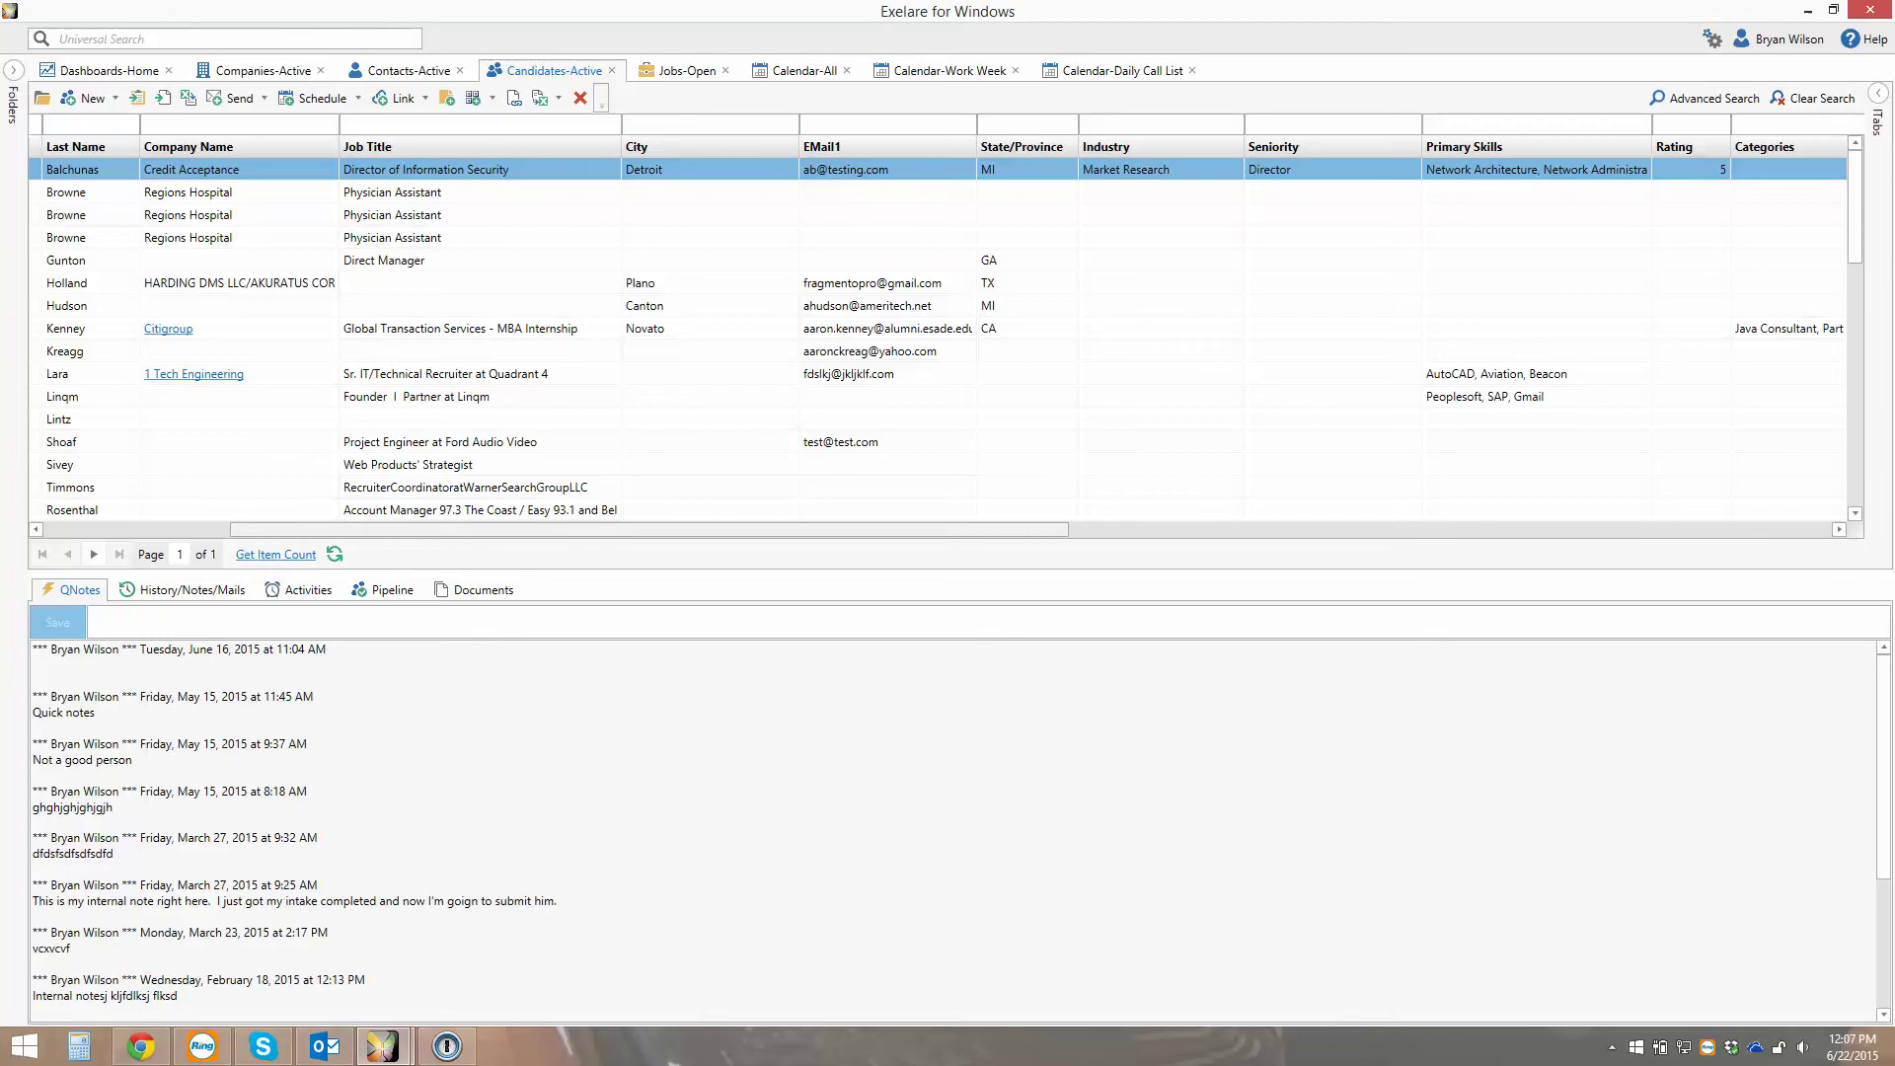
pyautogui.moveTo(649, 529); pyautogui.dragTo(461, 529)
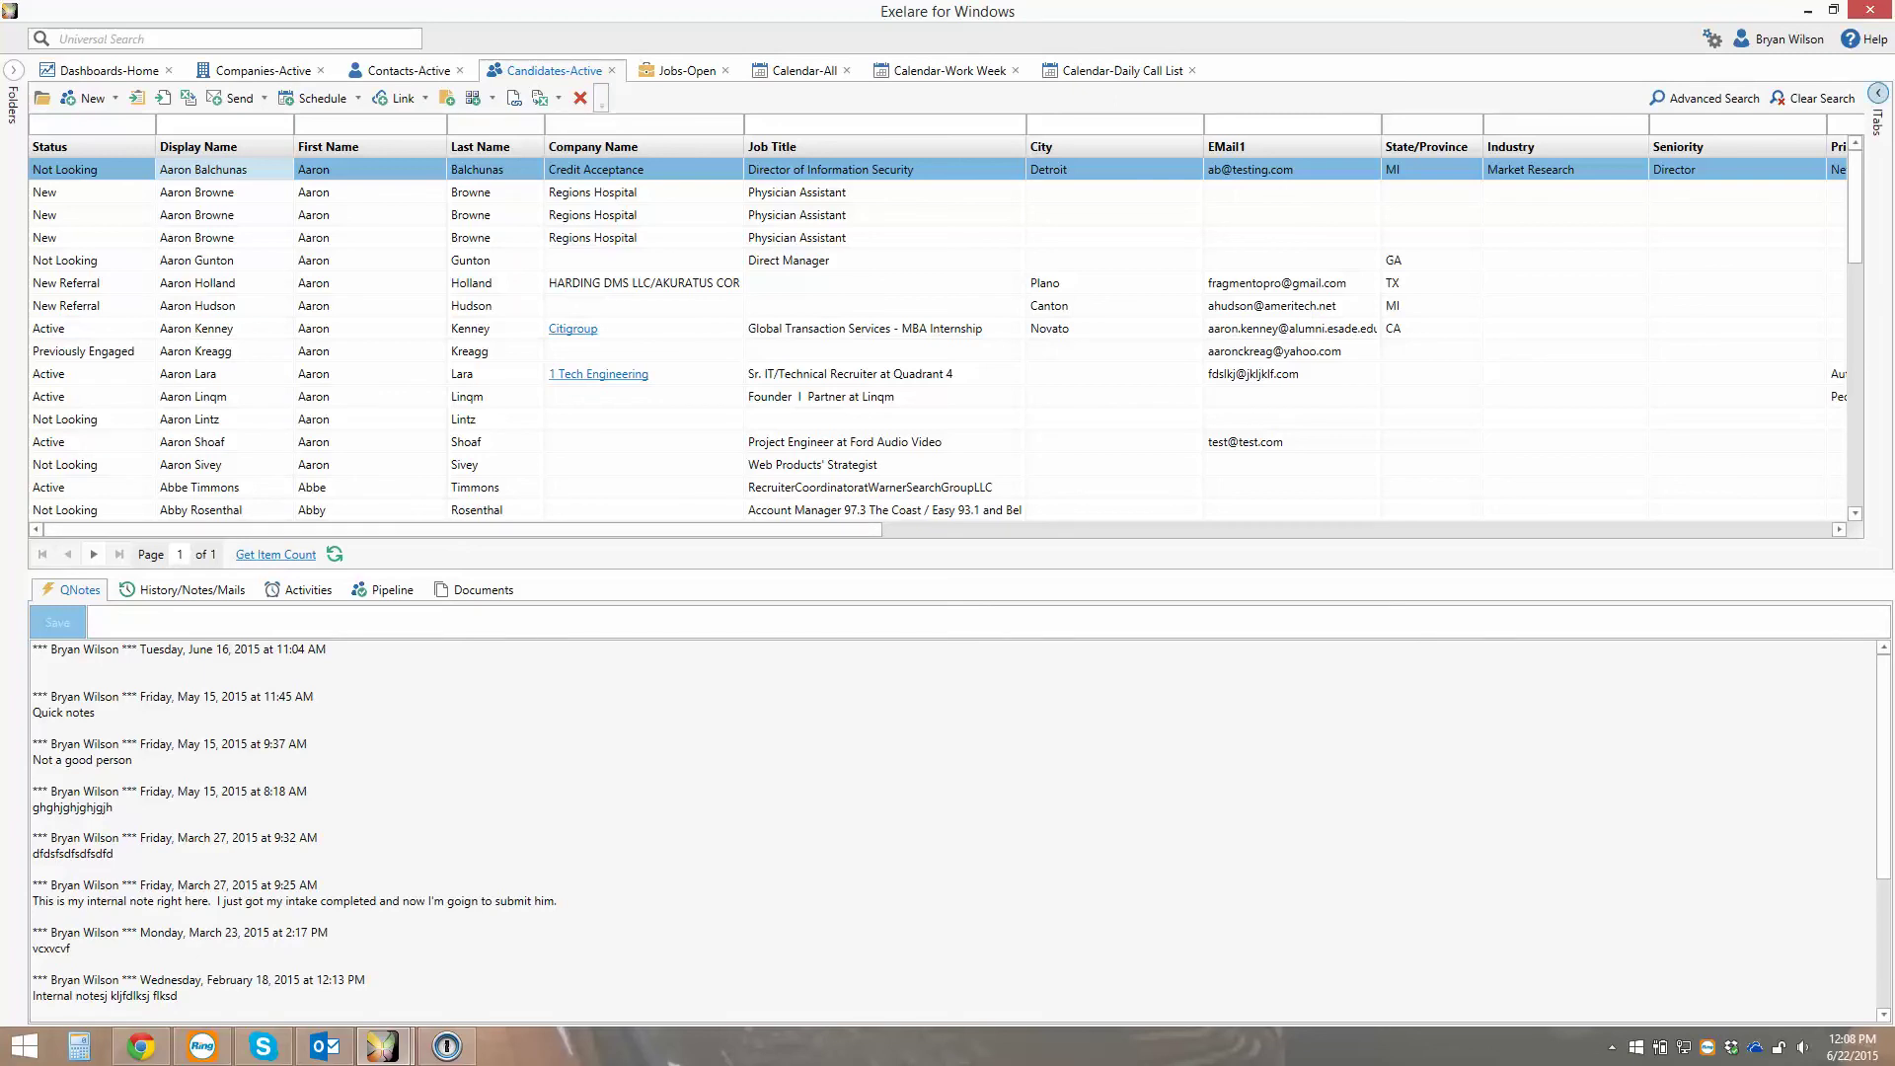
# - Expand the Resume panel and preview the first three candidates' resumes, ending on the first
pyautogui.click(1877, 93)
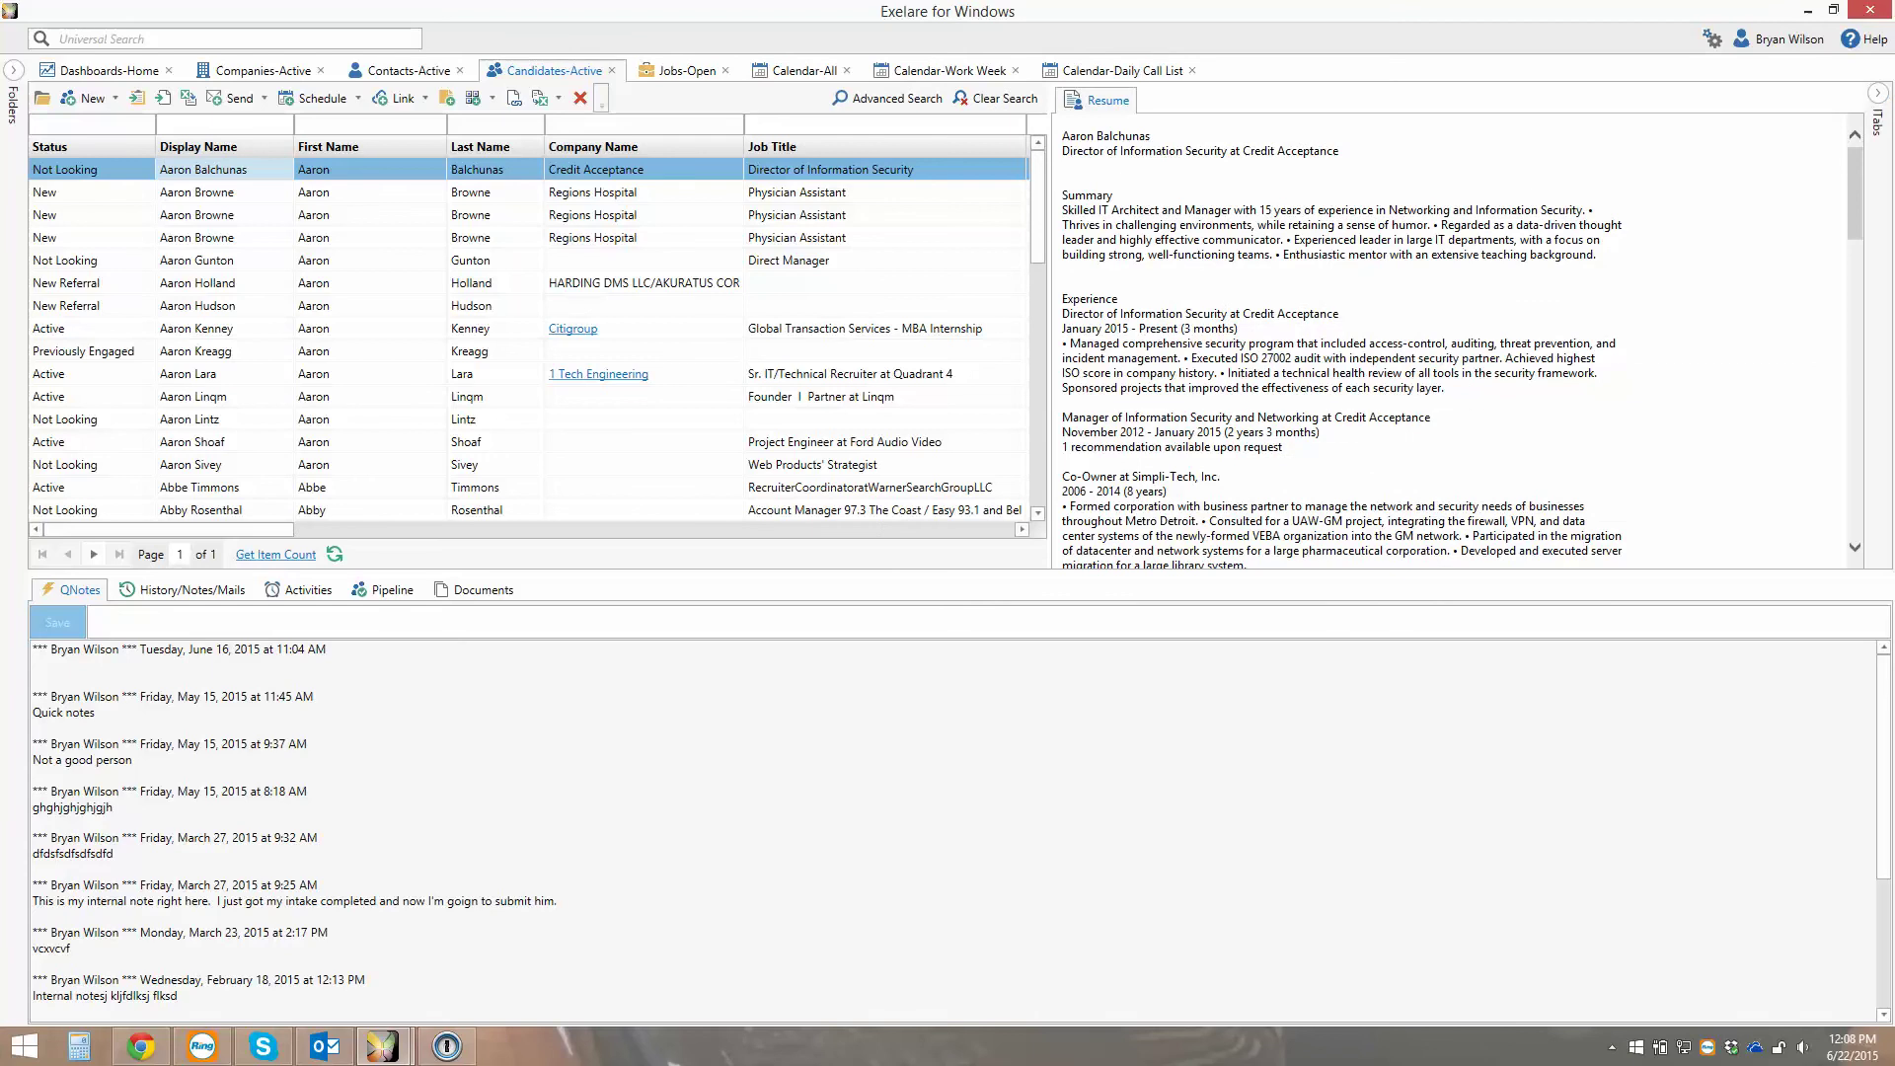
pyautogui.click(196, 191)
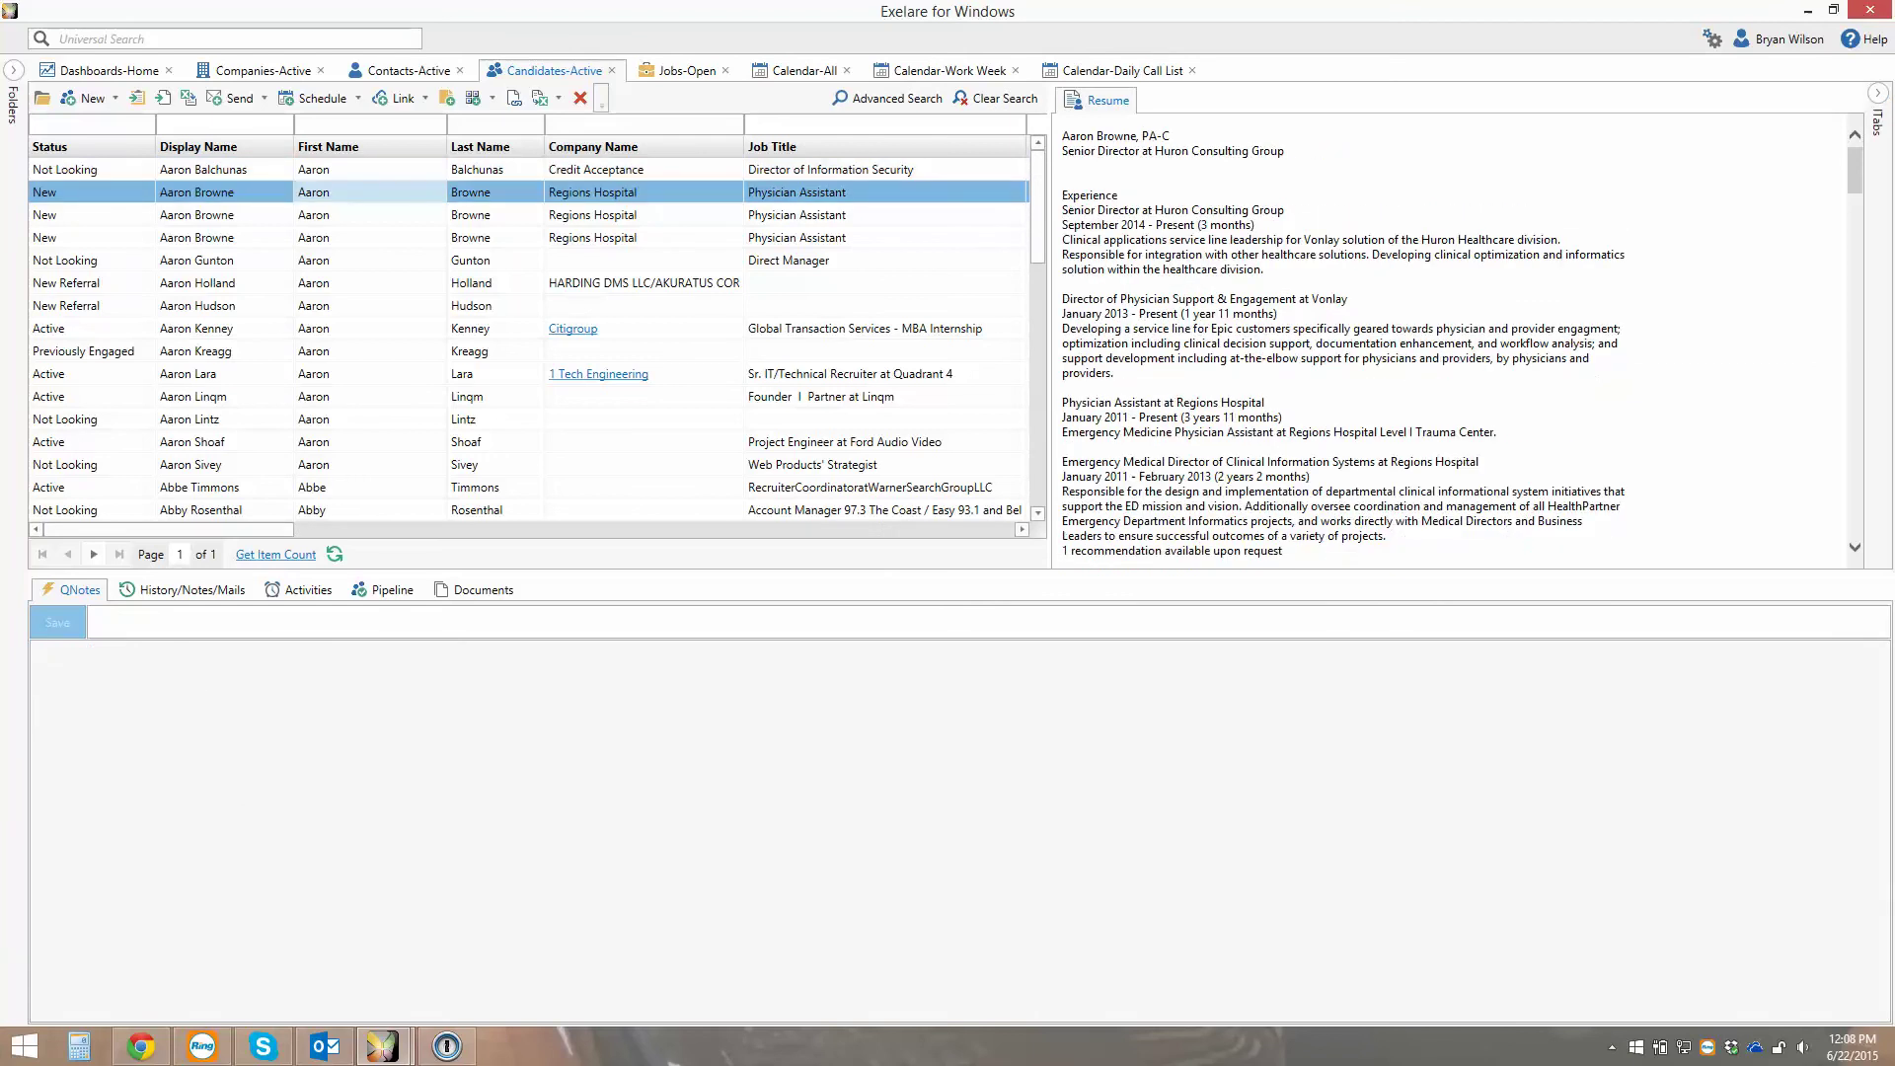
pyautogui.click(196, 168)
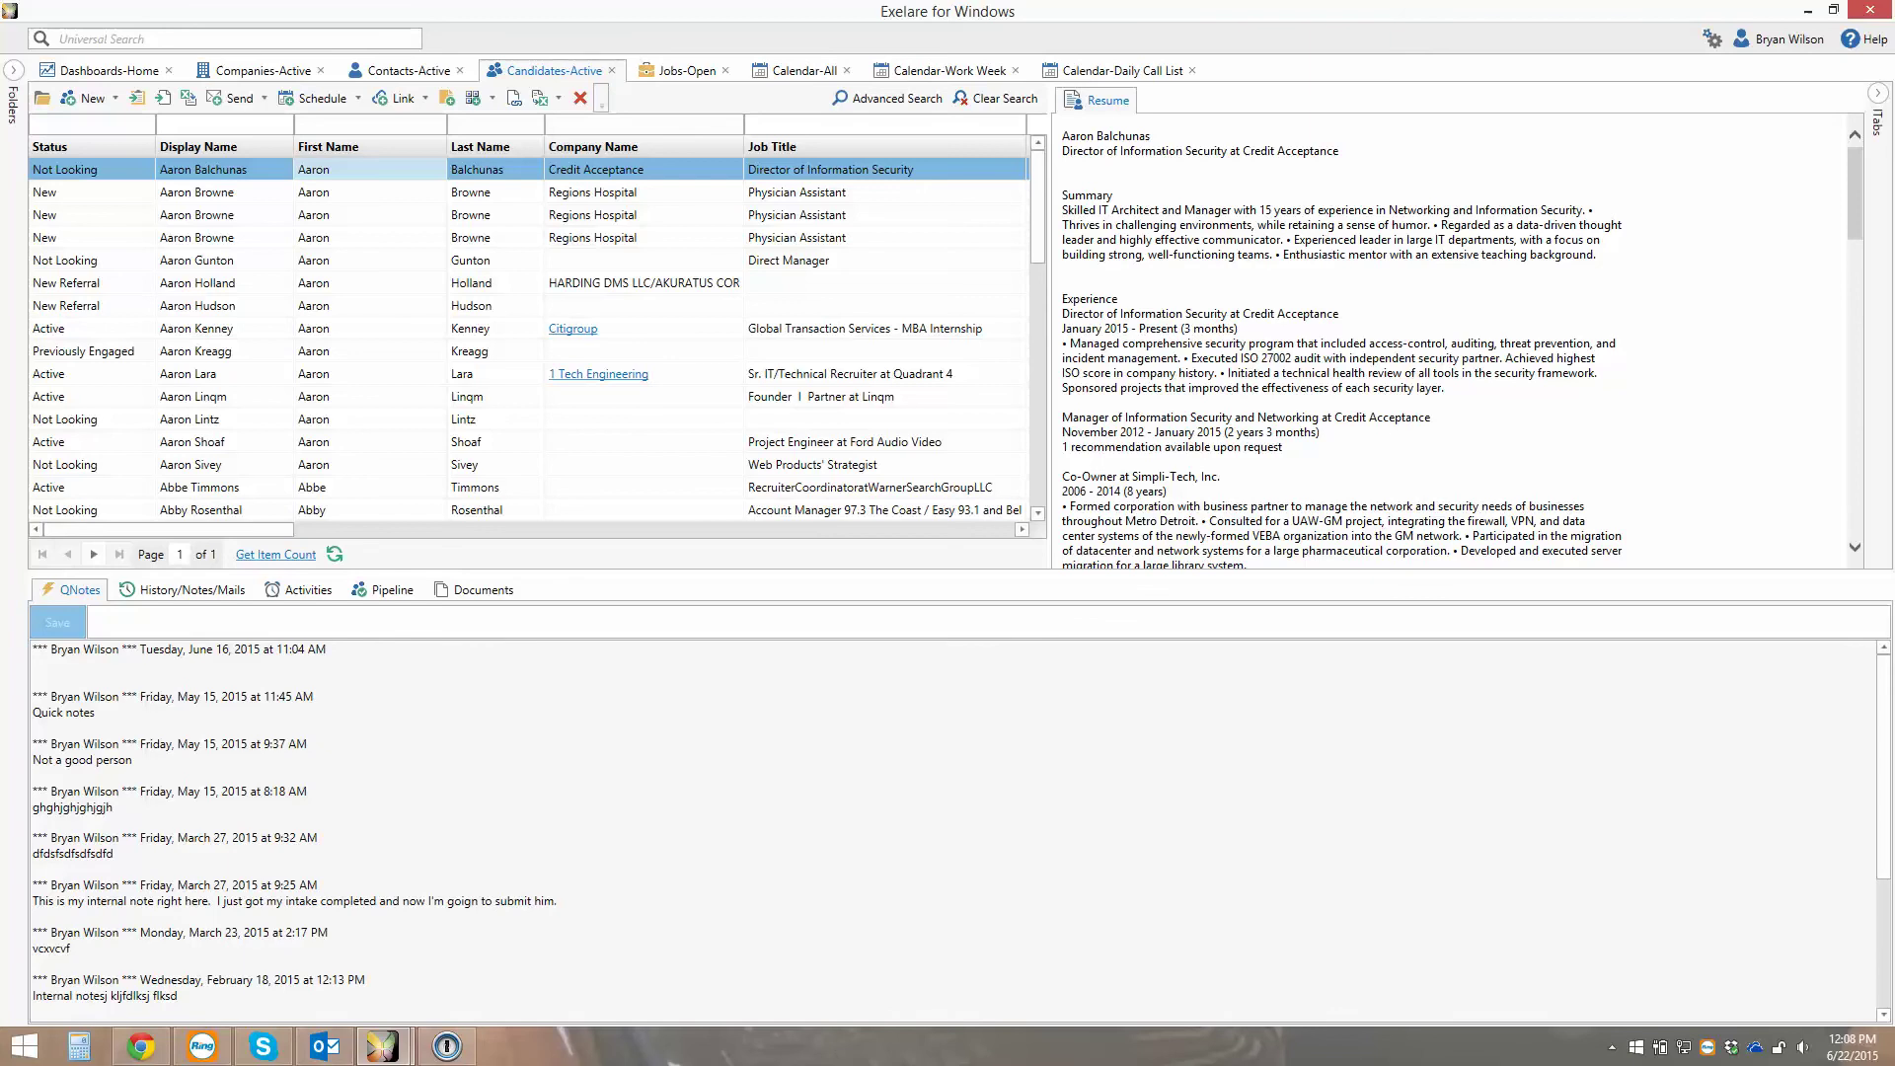
pyautogui.click(197, 191)
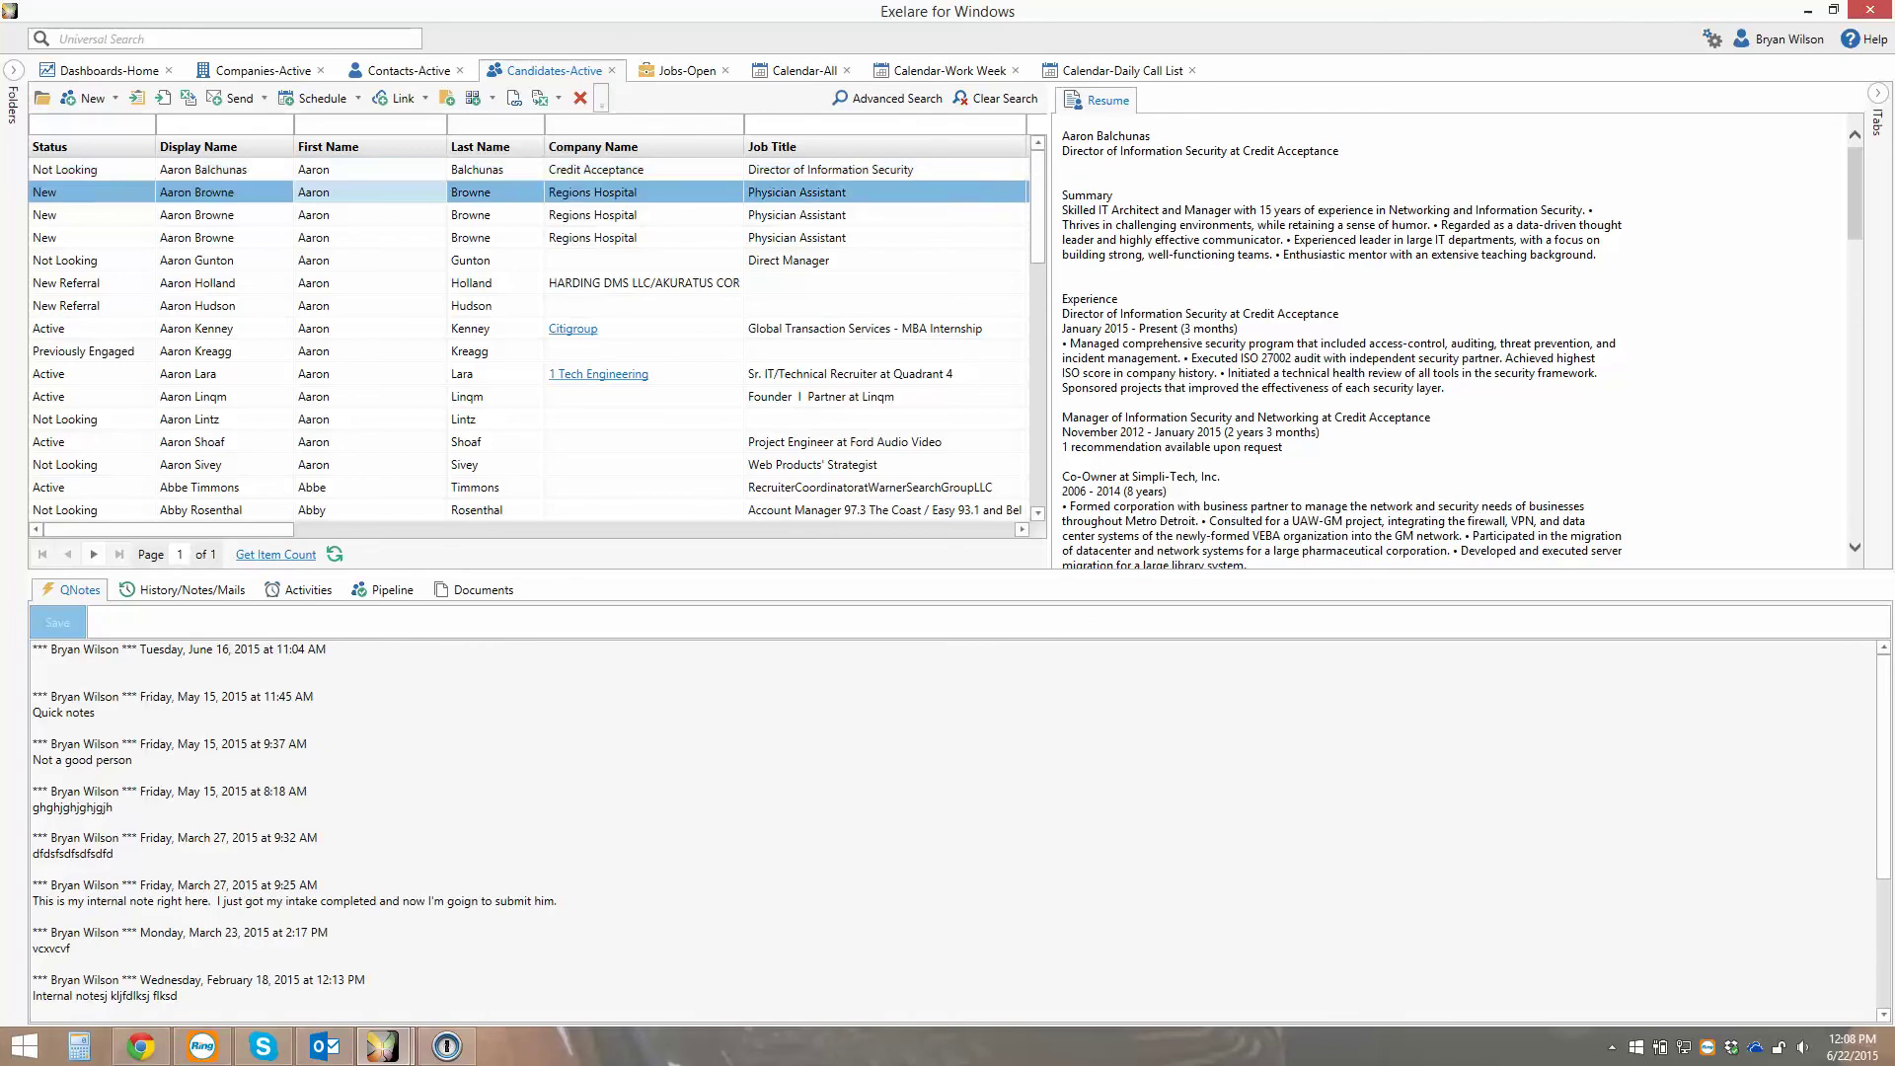
pyautogui.click(196, 215)
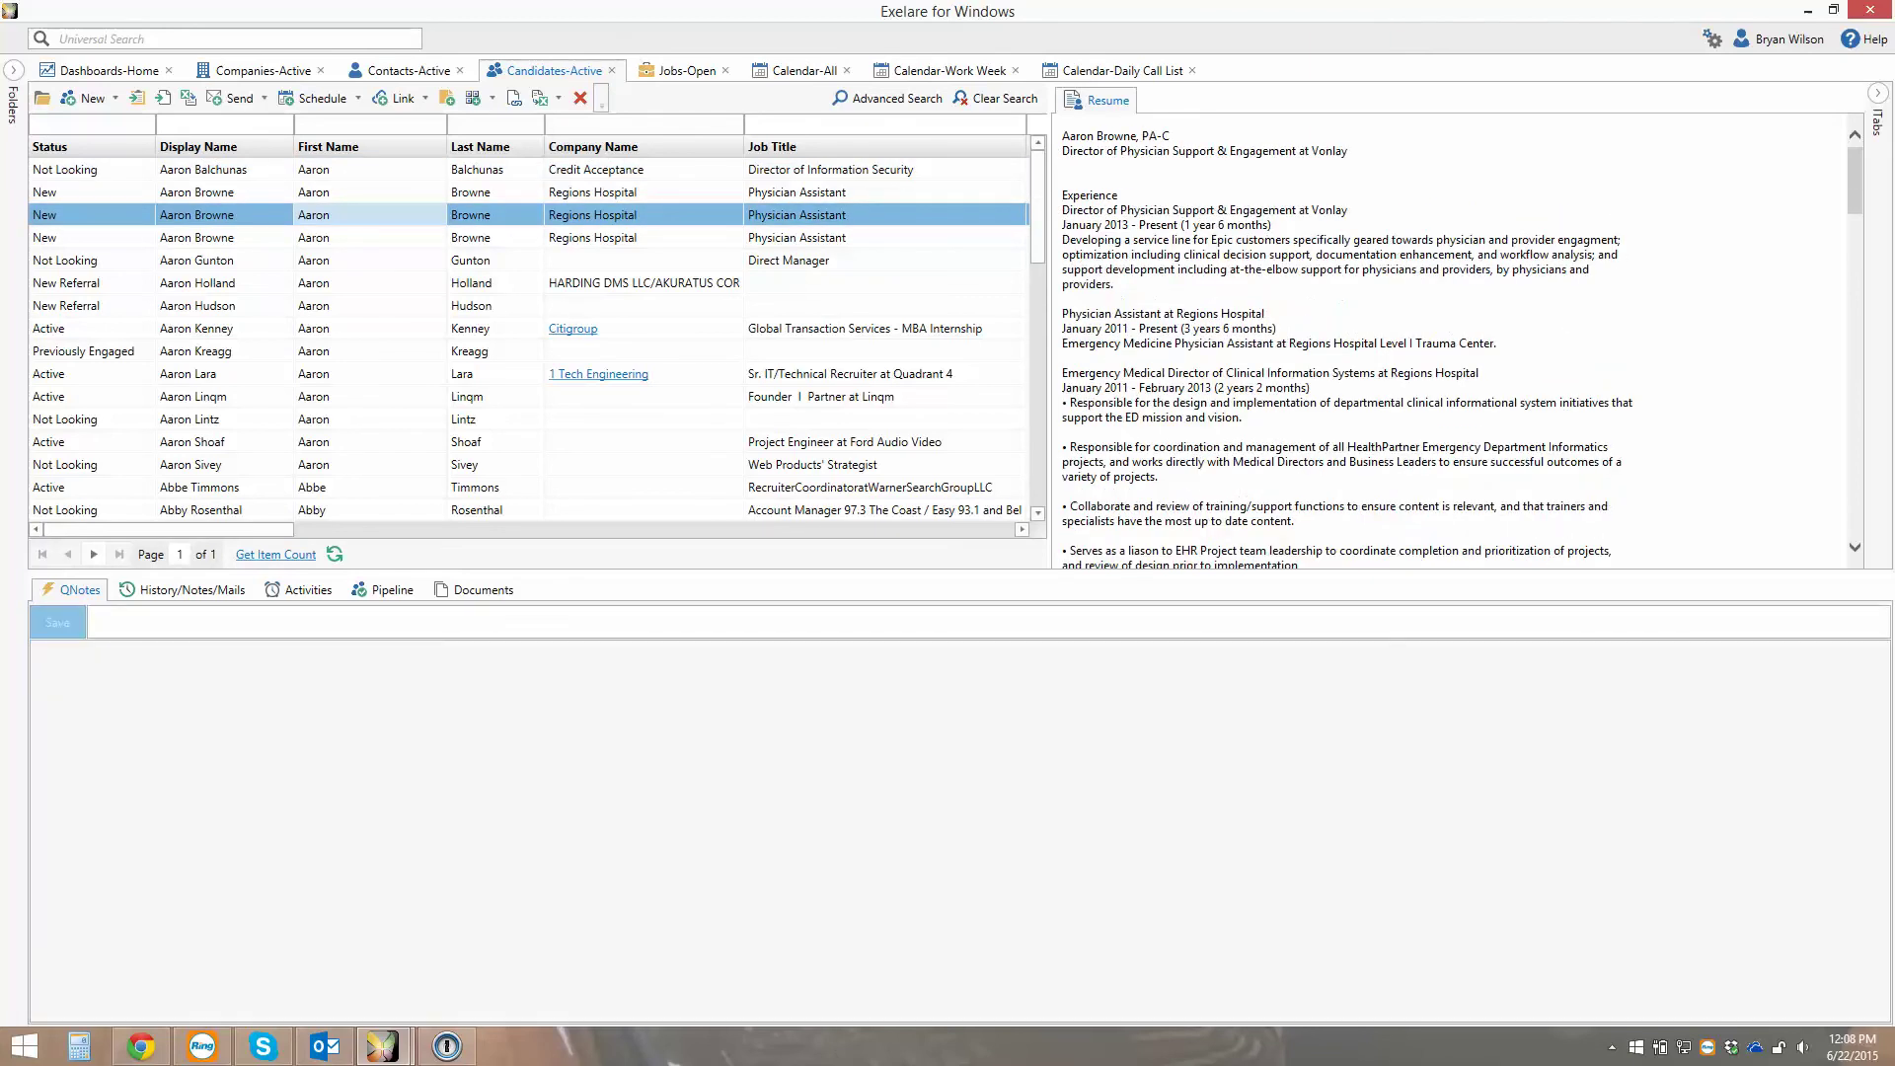
pyautogui.click(197, 168)
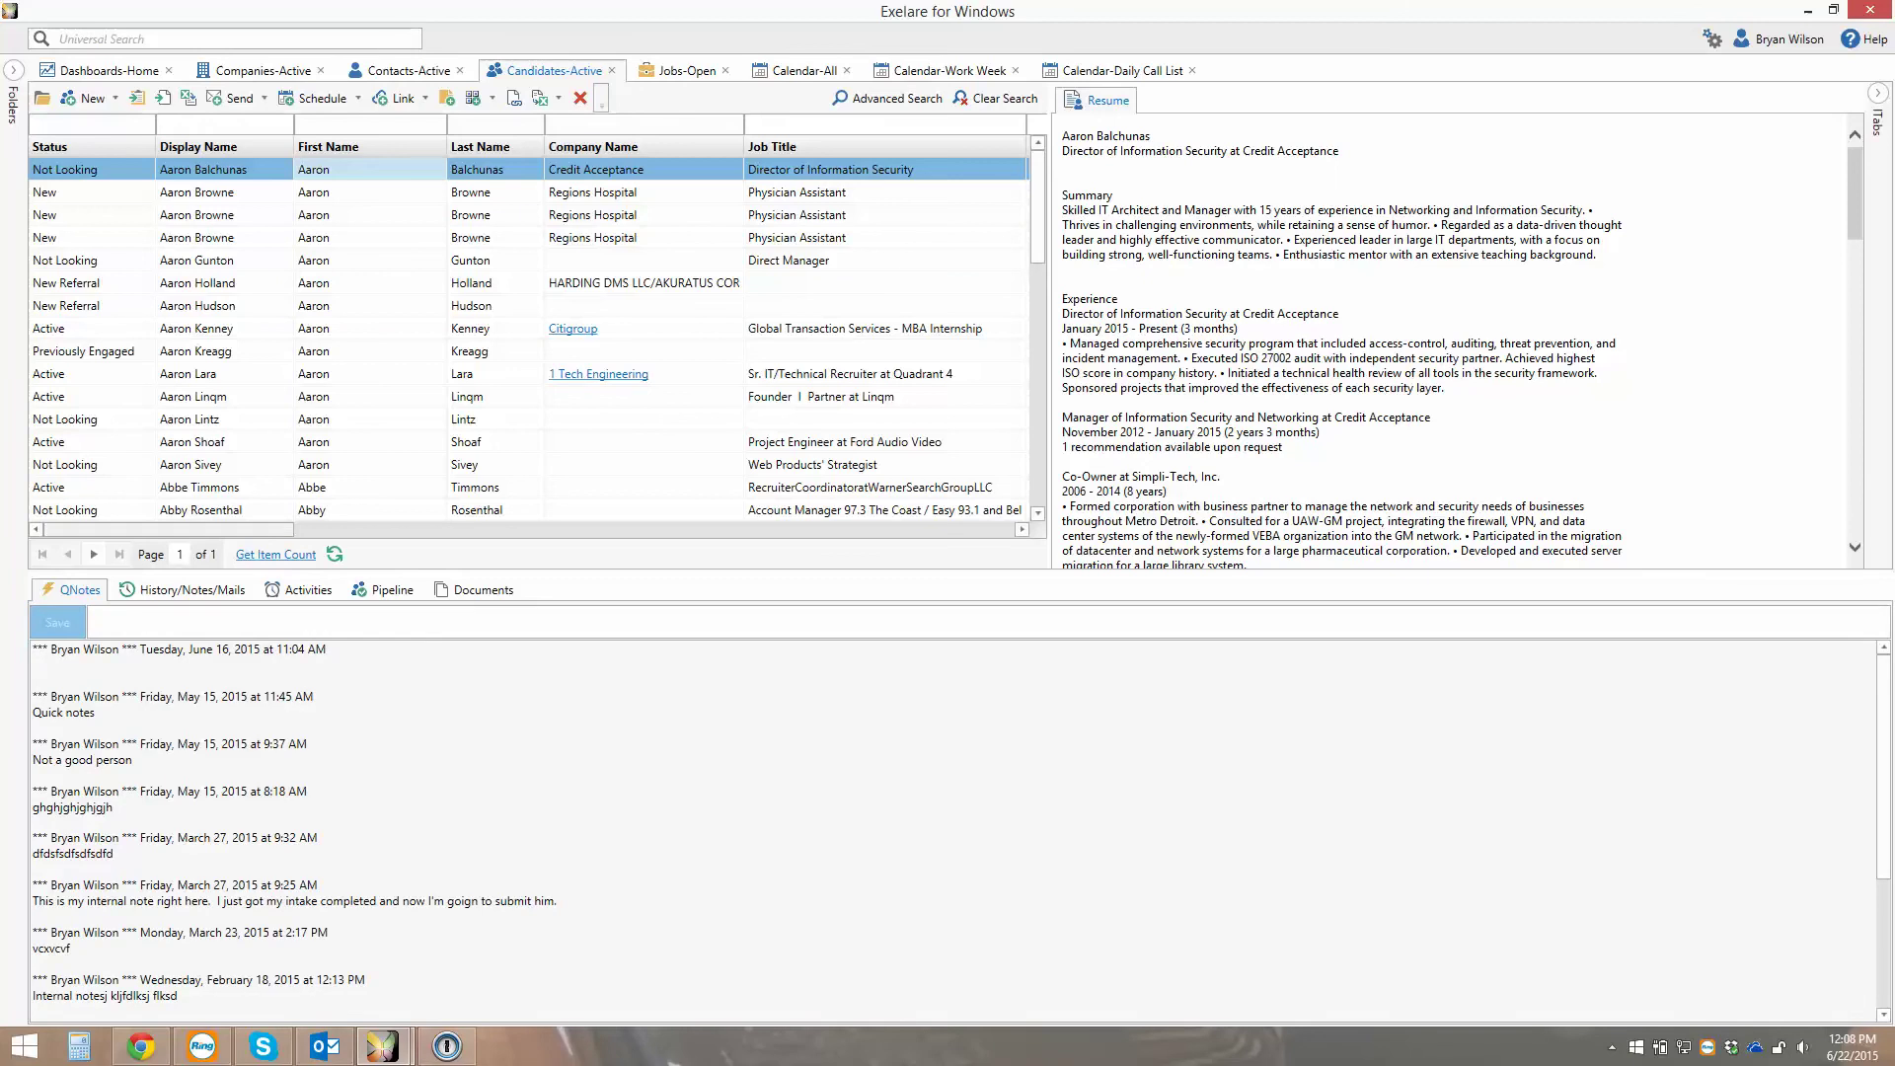
pyautogui.click(93, 622)
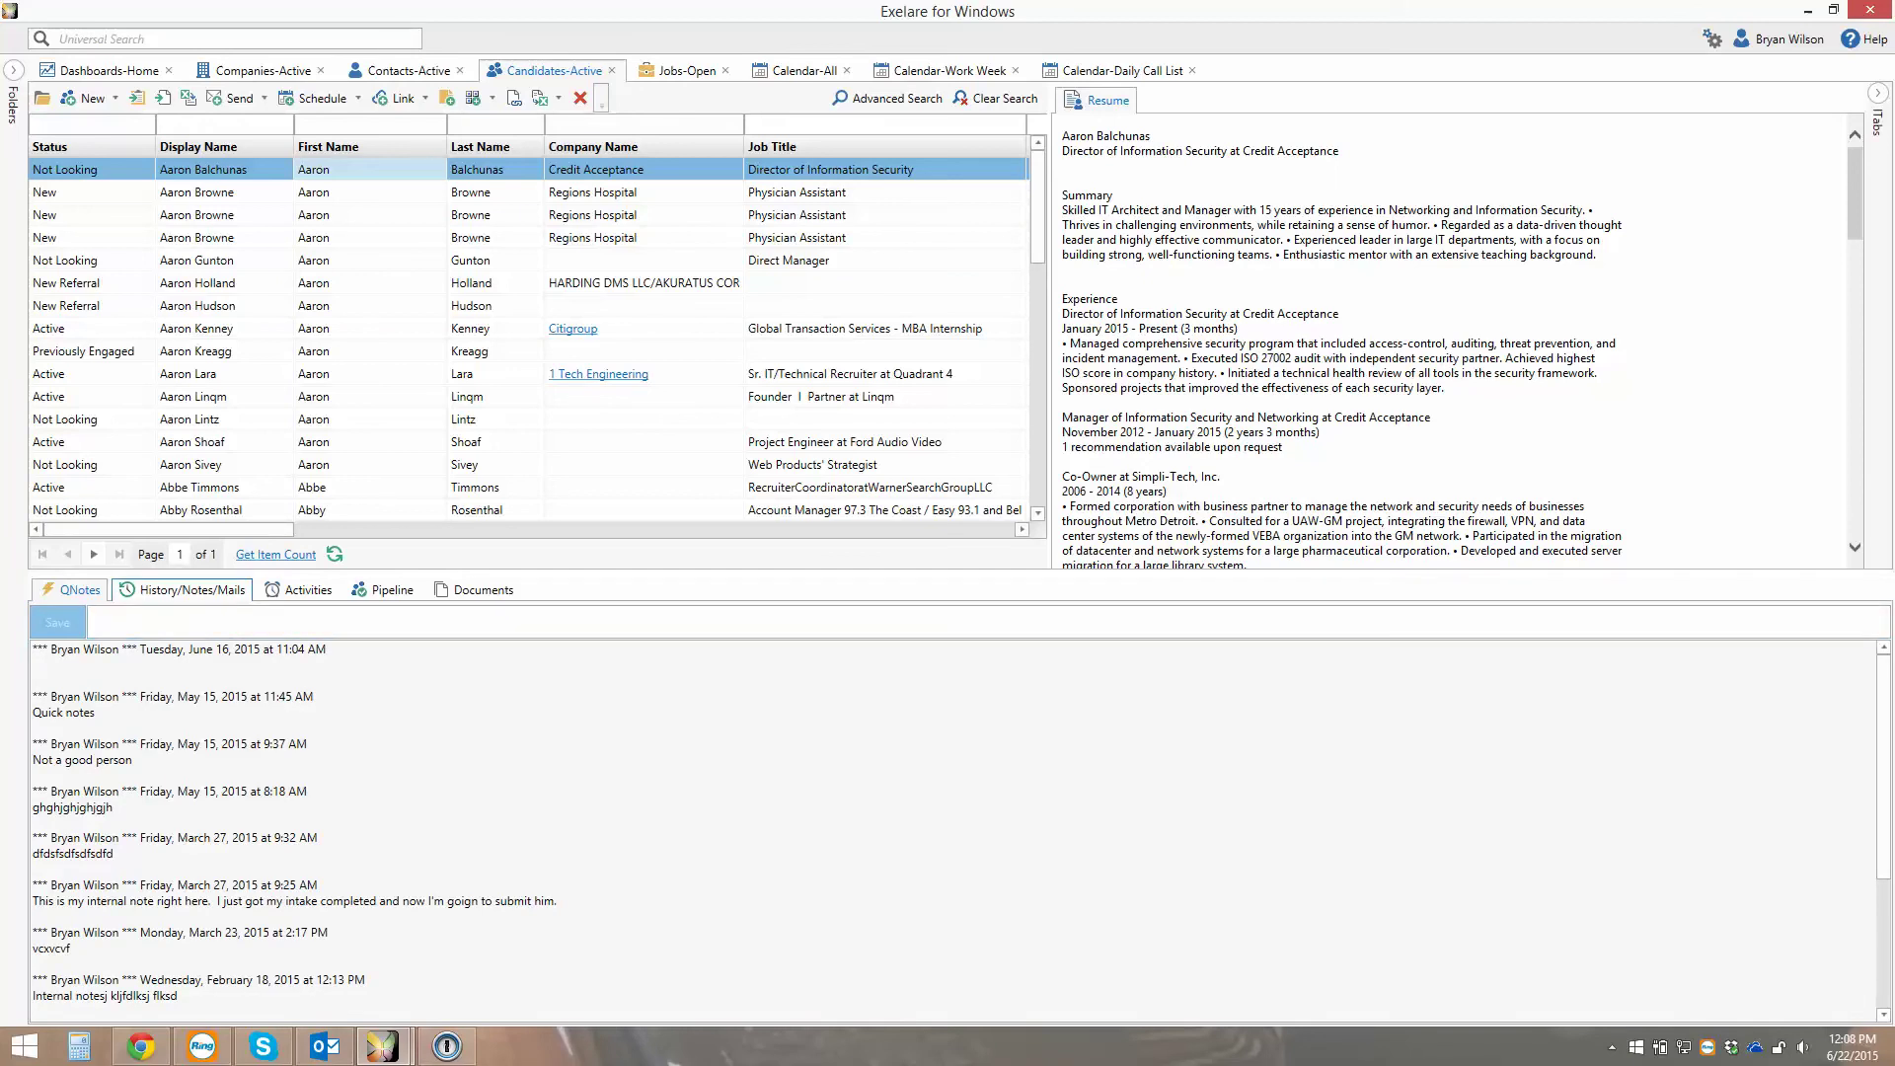
pyautogui.click(203, 169)
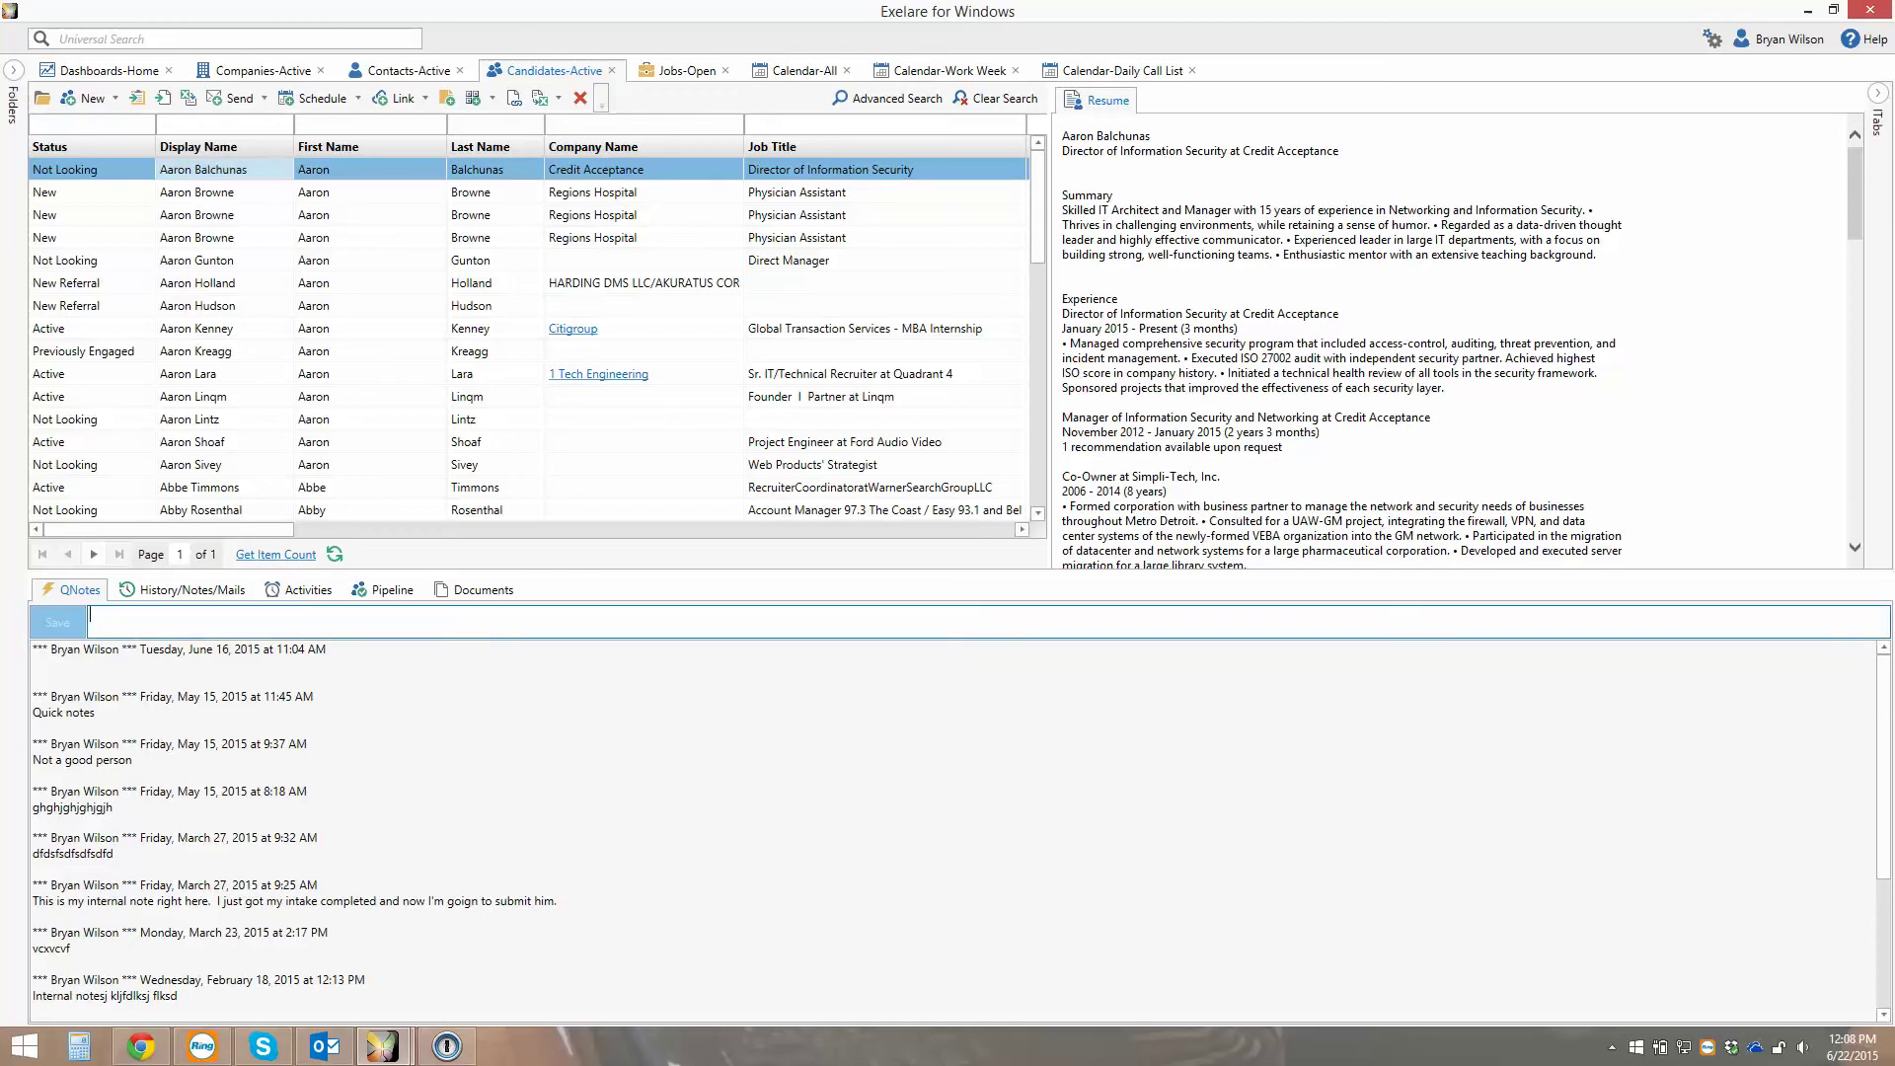
# - Save the quick note 'Spoke with him today! Not a good fit' and open History/Notes/Mails
pyautogui.write('Sp')
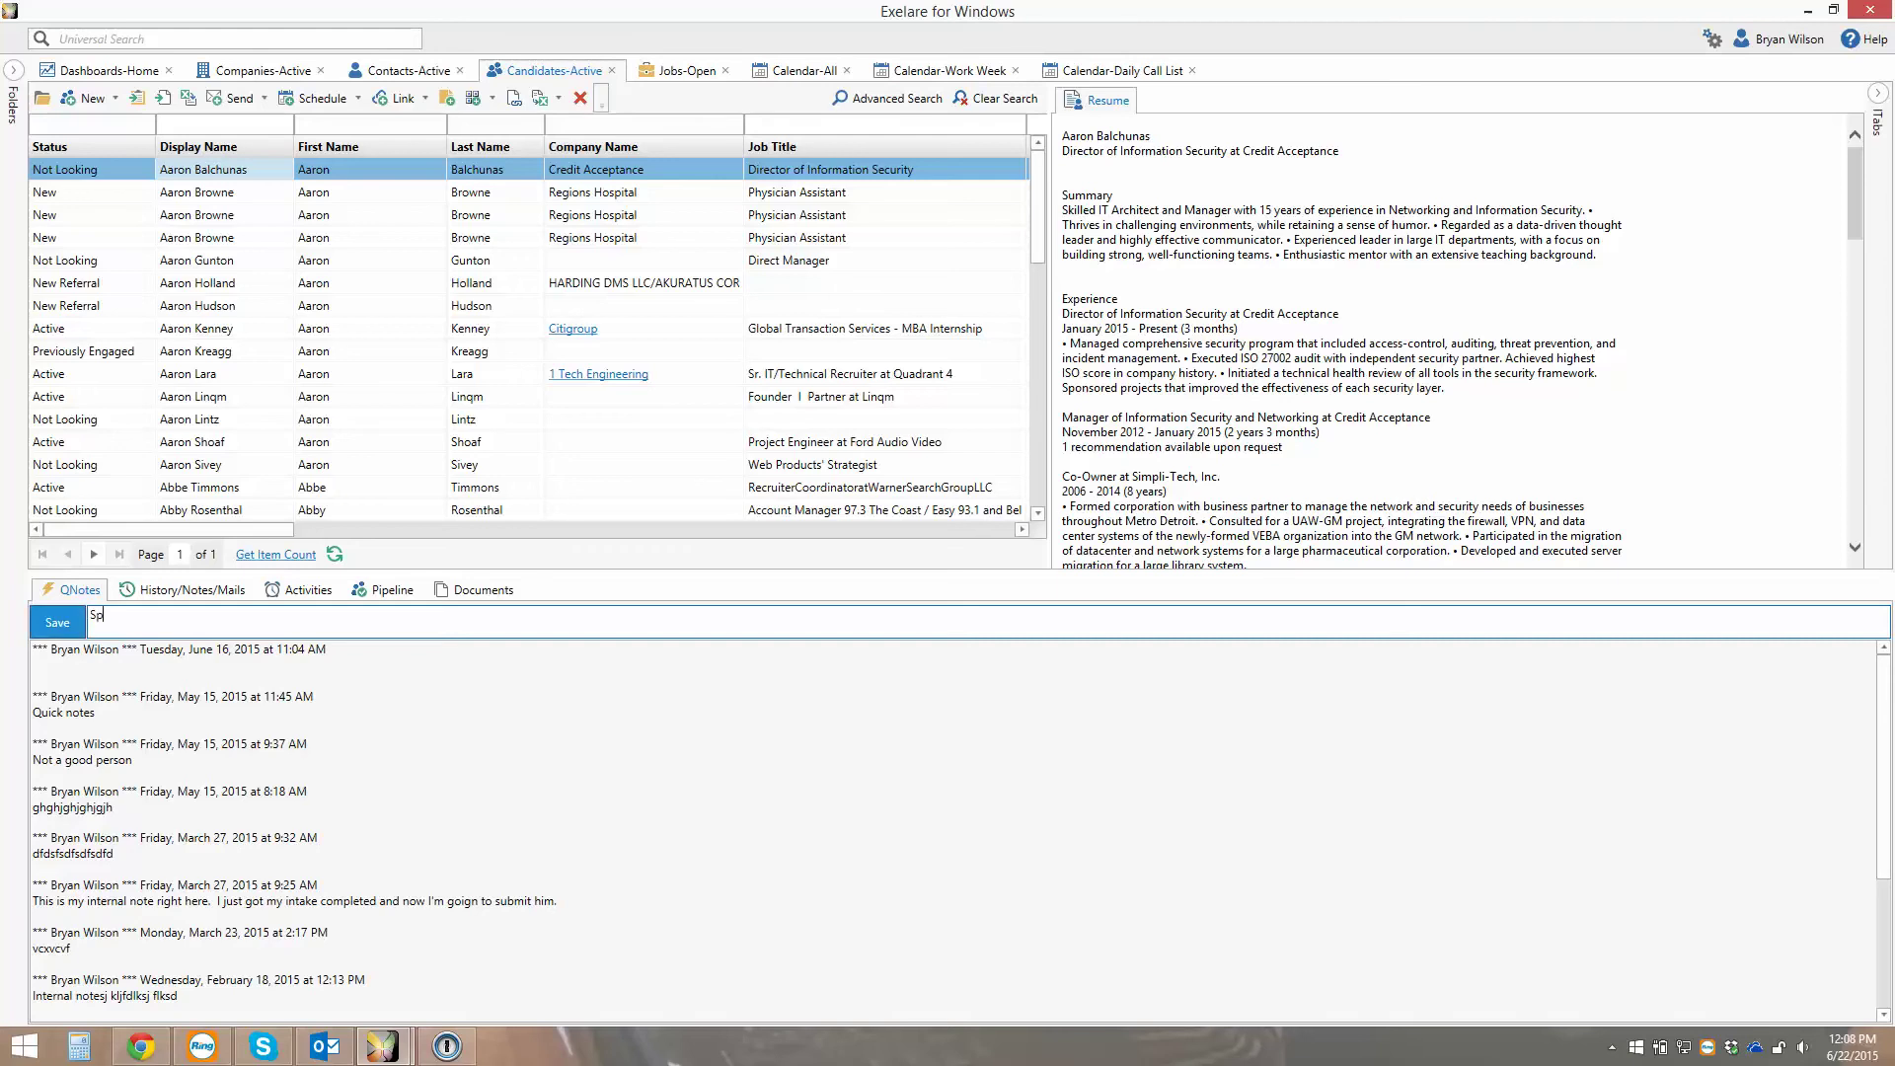
pyautogui.write('oke with him today!  Not a good fit!')
pyautogui.press('Tab')
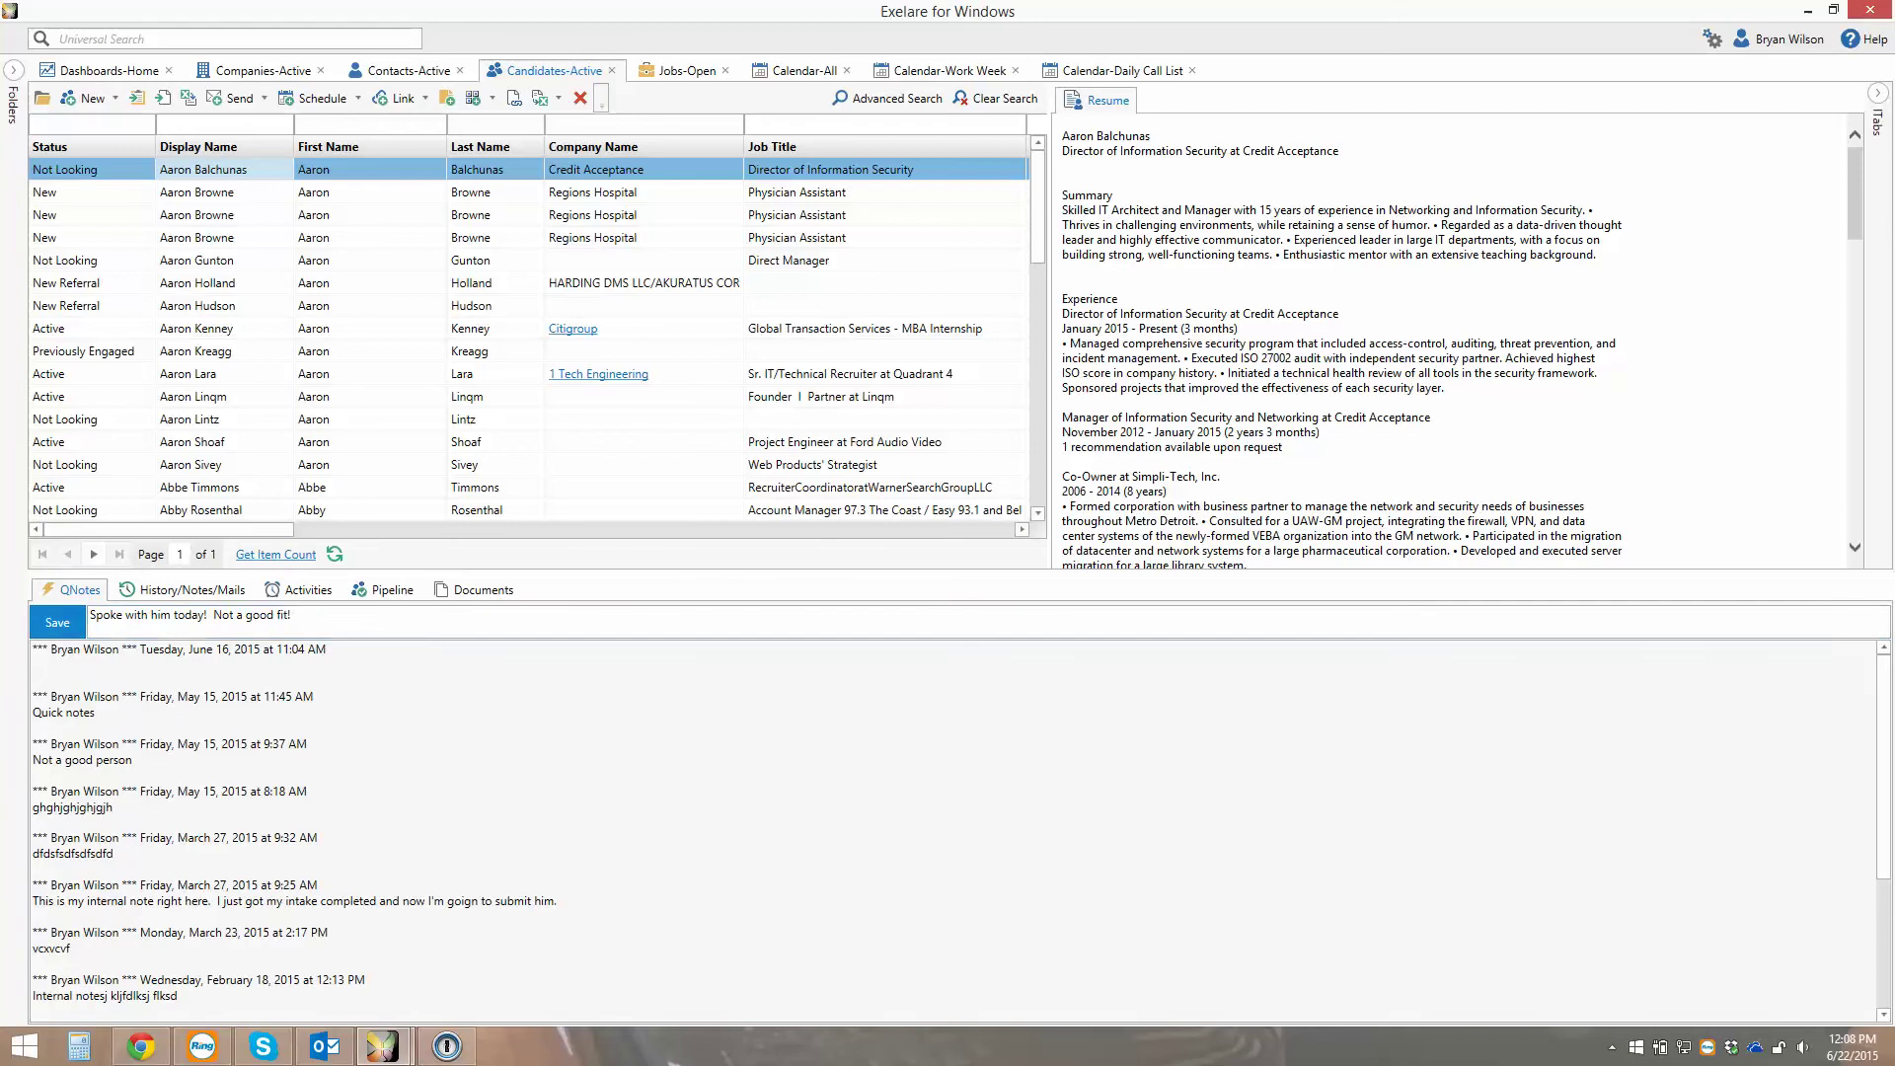
pyautogui.press('Return')
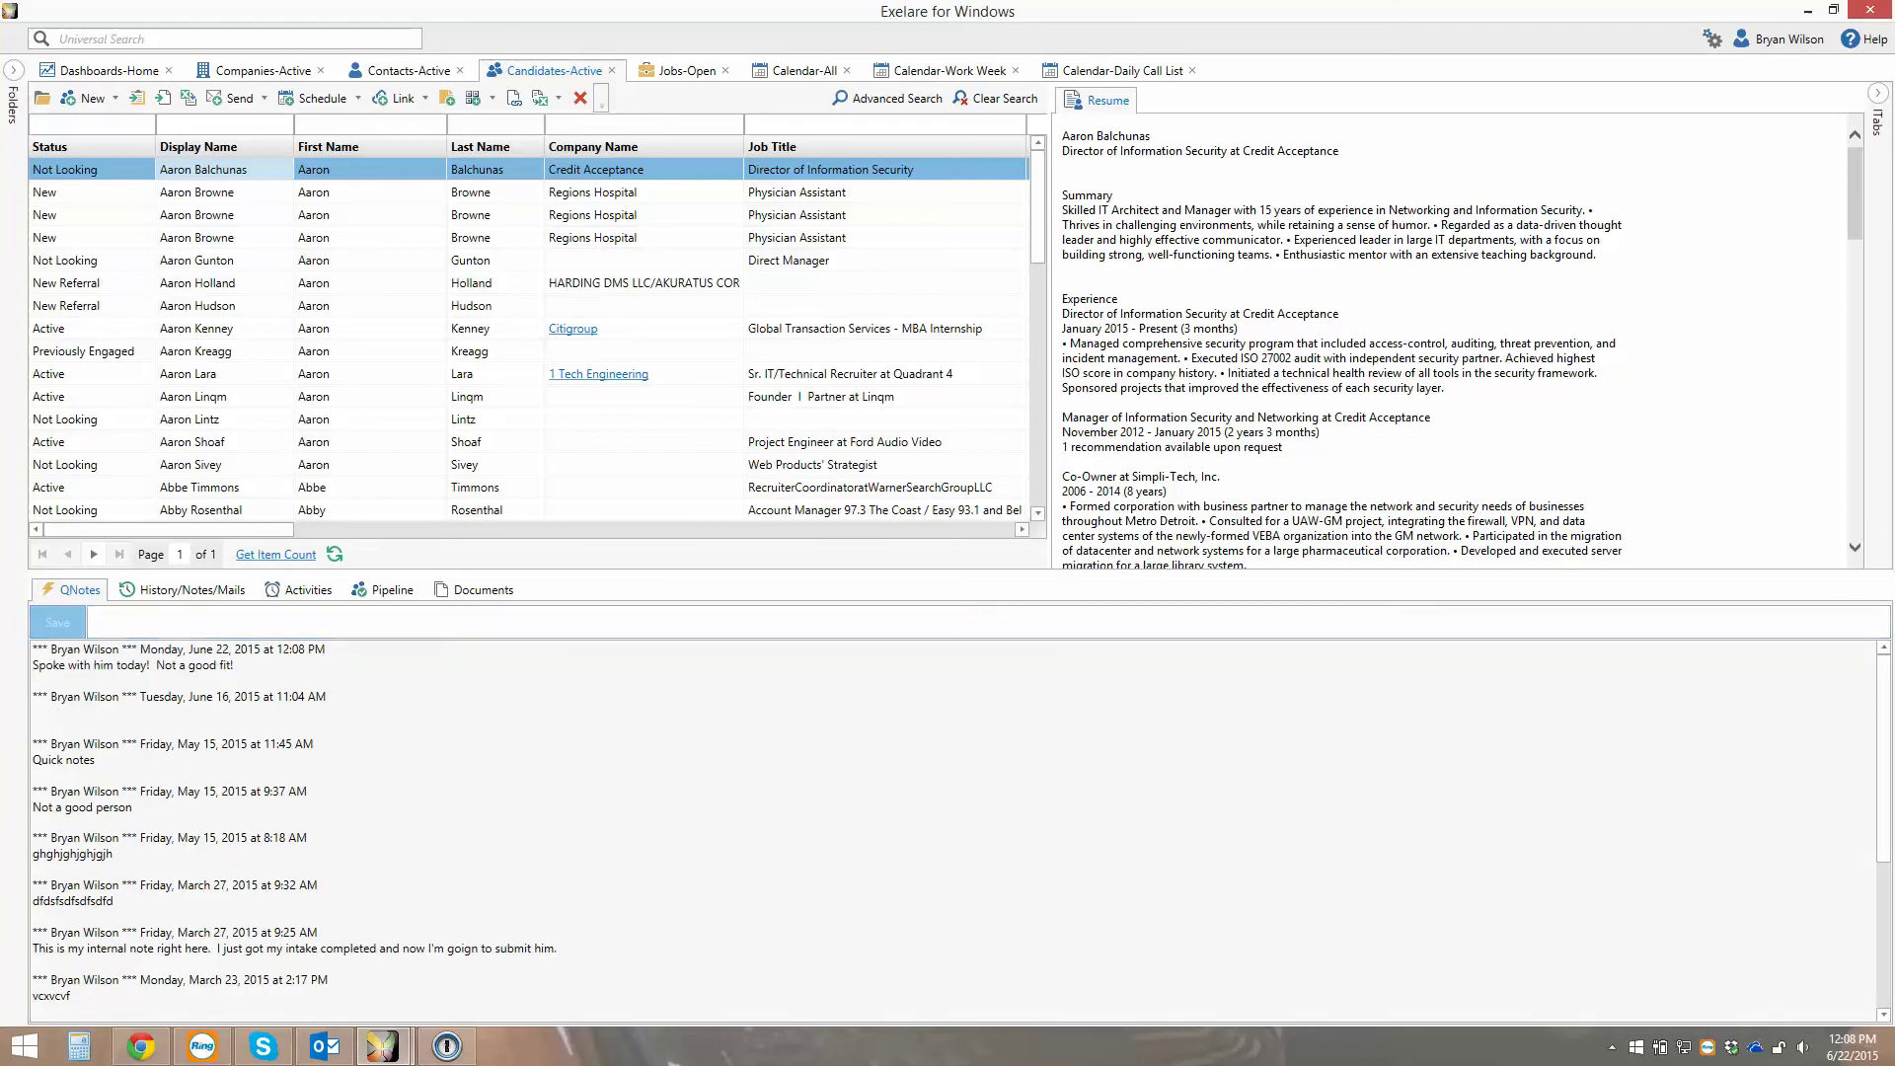
pyautogui.press('Tab')
pyautogui.press('Tab')
pyautogui.press('Tab')
pyautogui.press('Return')
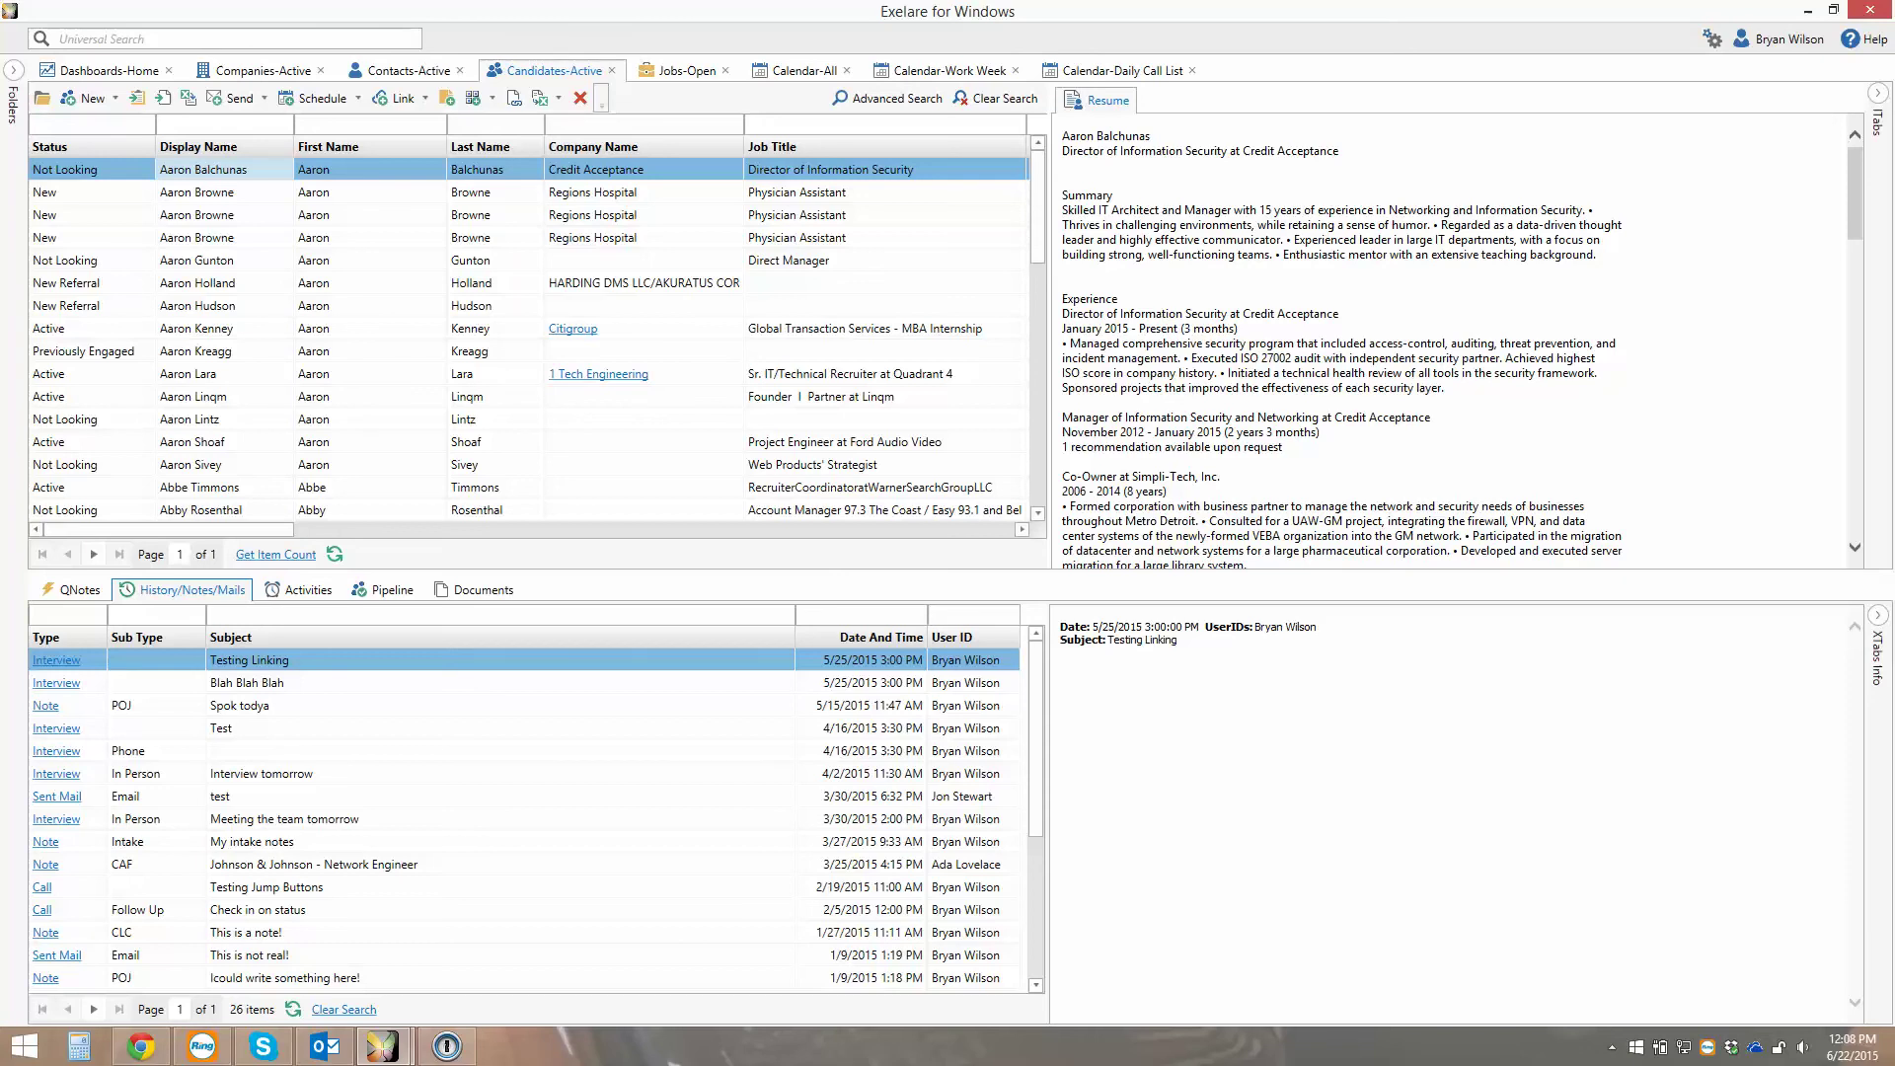
# - Preview the 'Spok todya' note and the sent test email in the history list
pyautogui.click(501, 614)
pyautogui.click(494, 704)
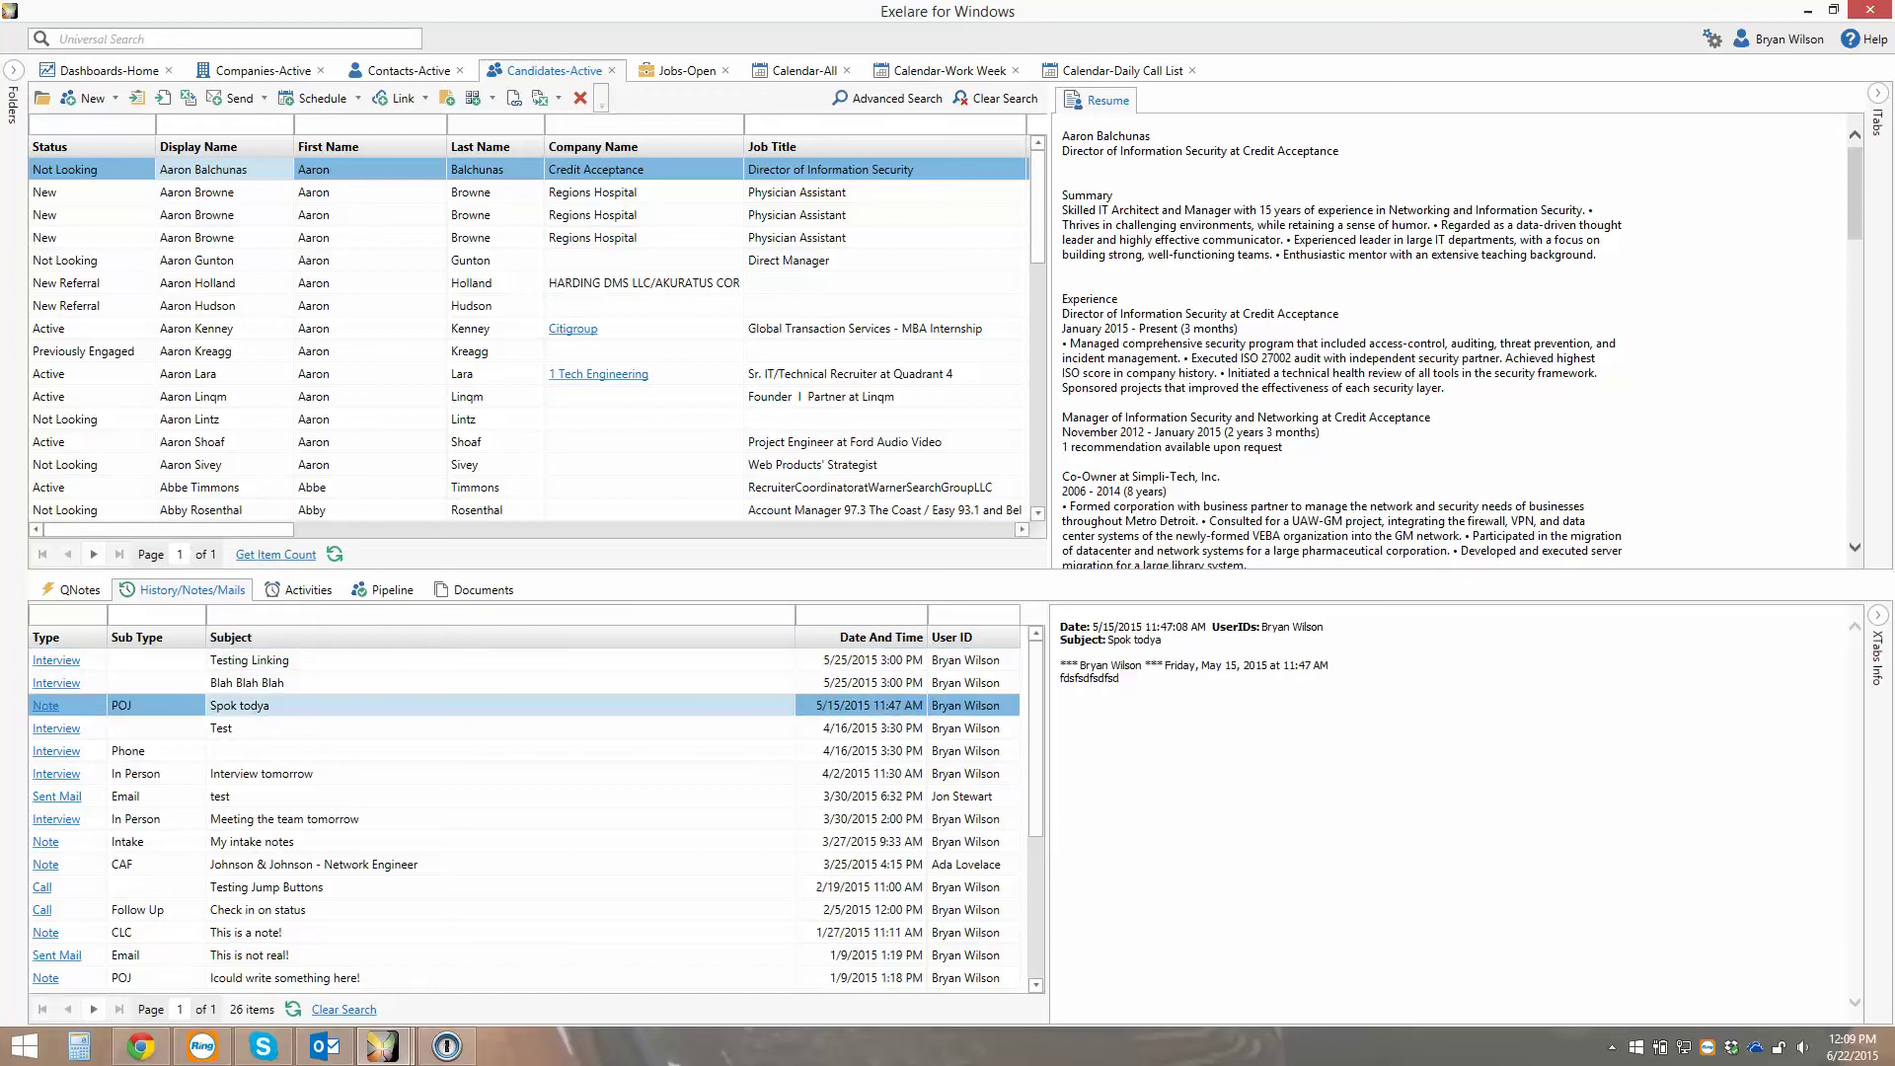
pyautogui.click(494, 795)
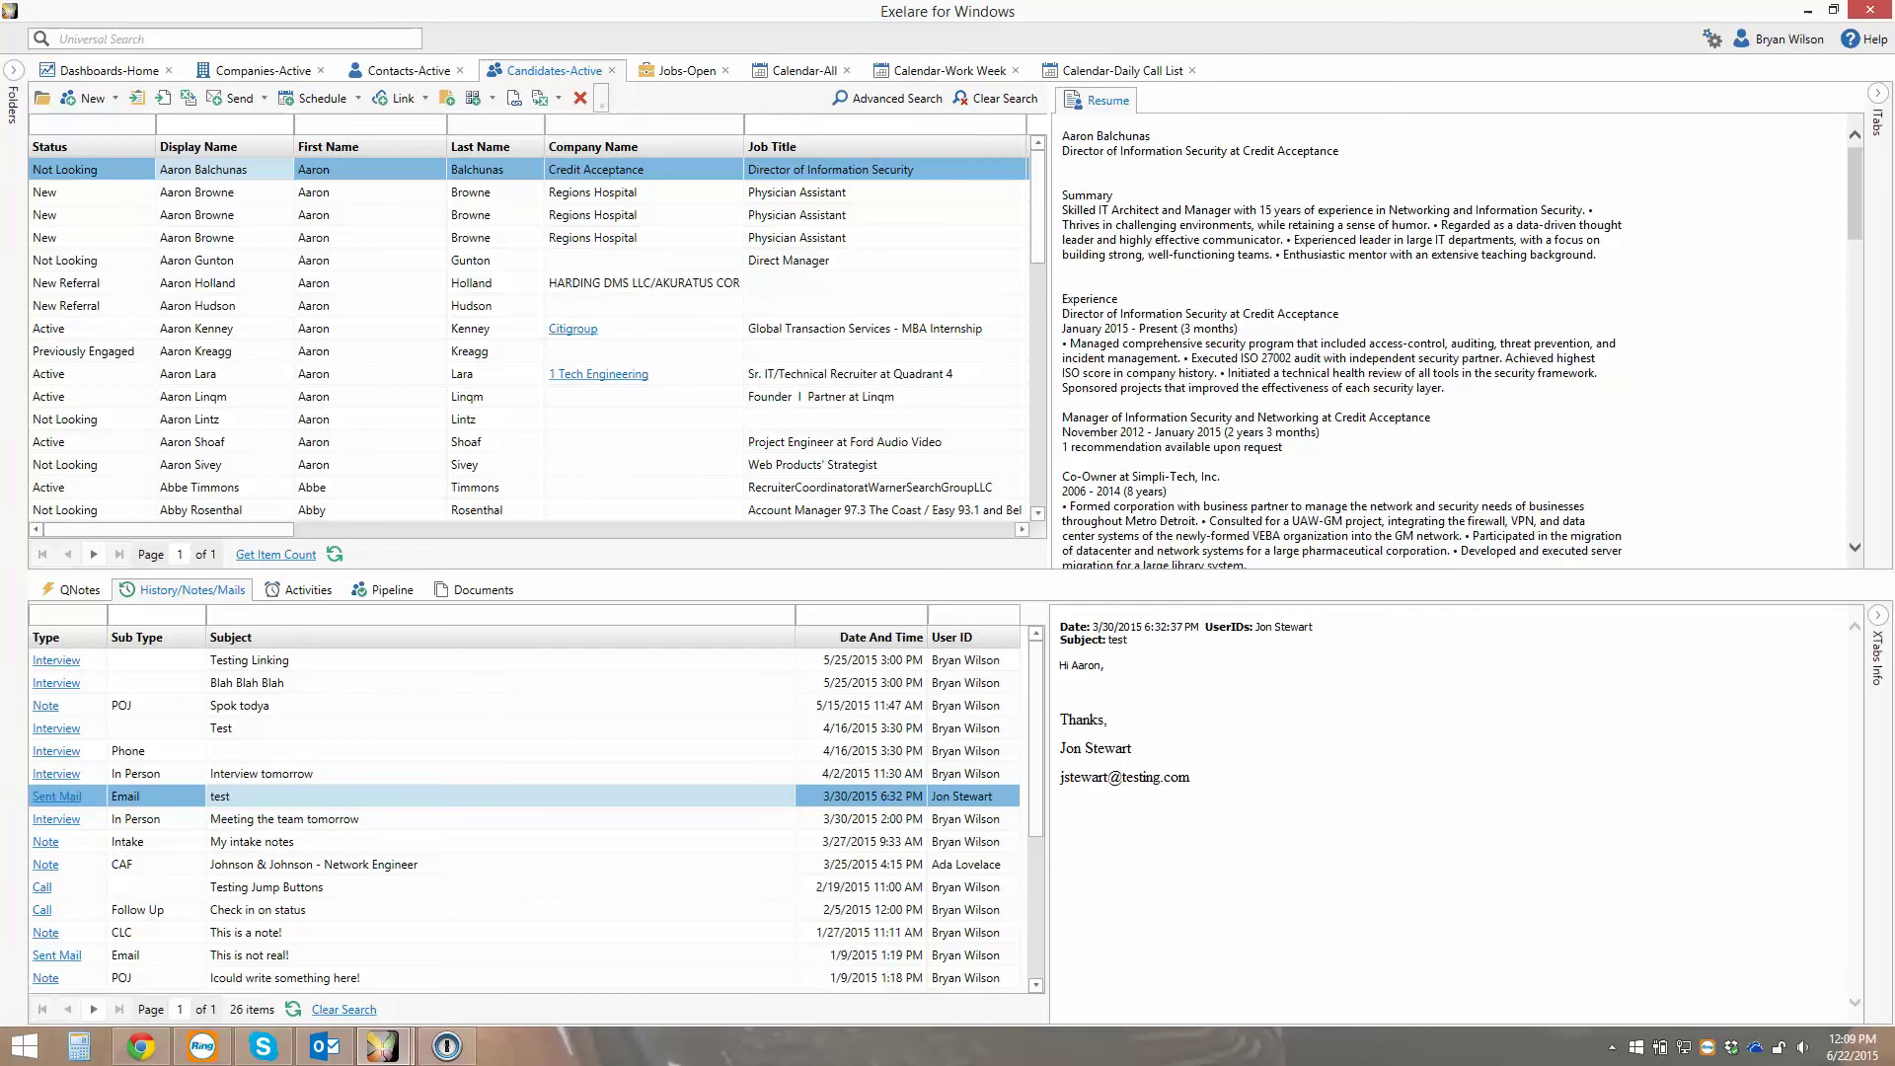
pyautogui.scroll(-1, 535, 812)
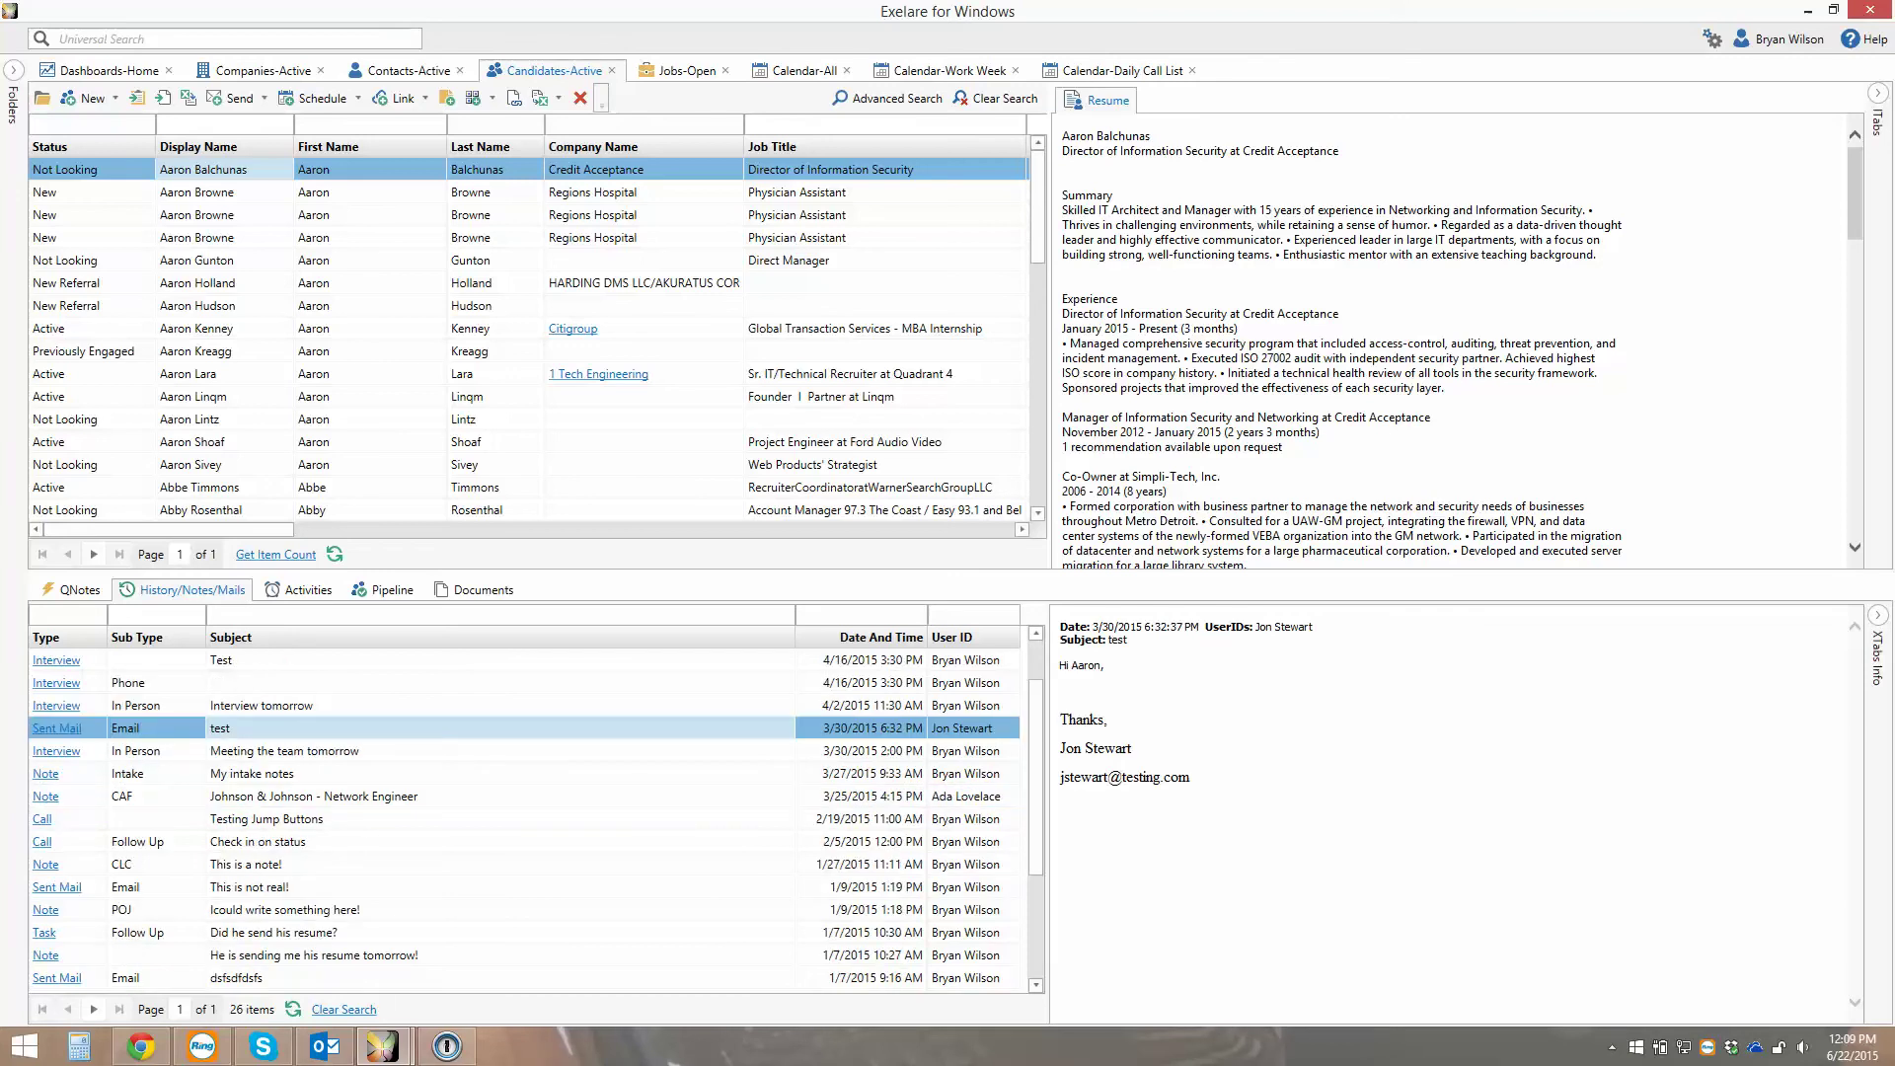
pyautogui.moveTo(1064, 801); pyautogui.dragTo(1062, 693)
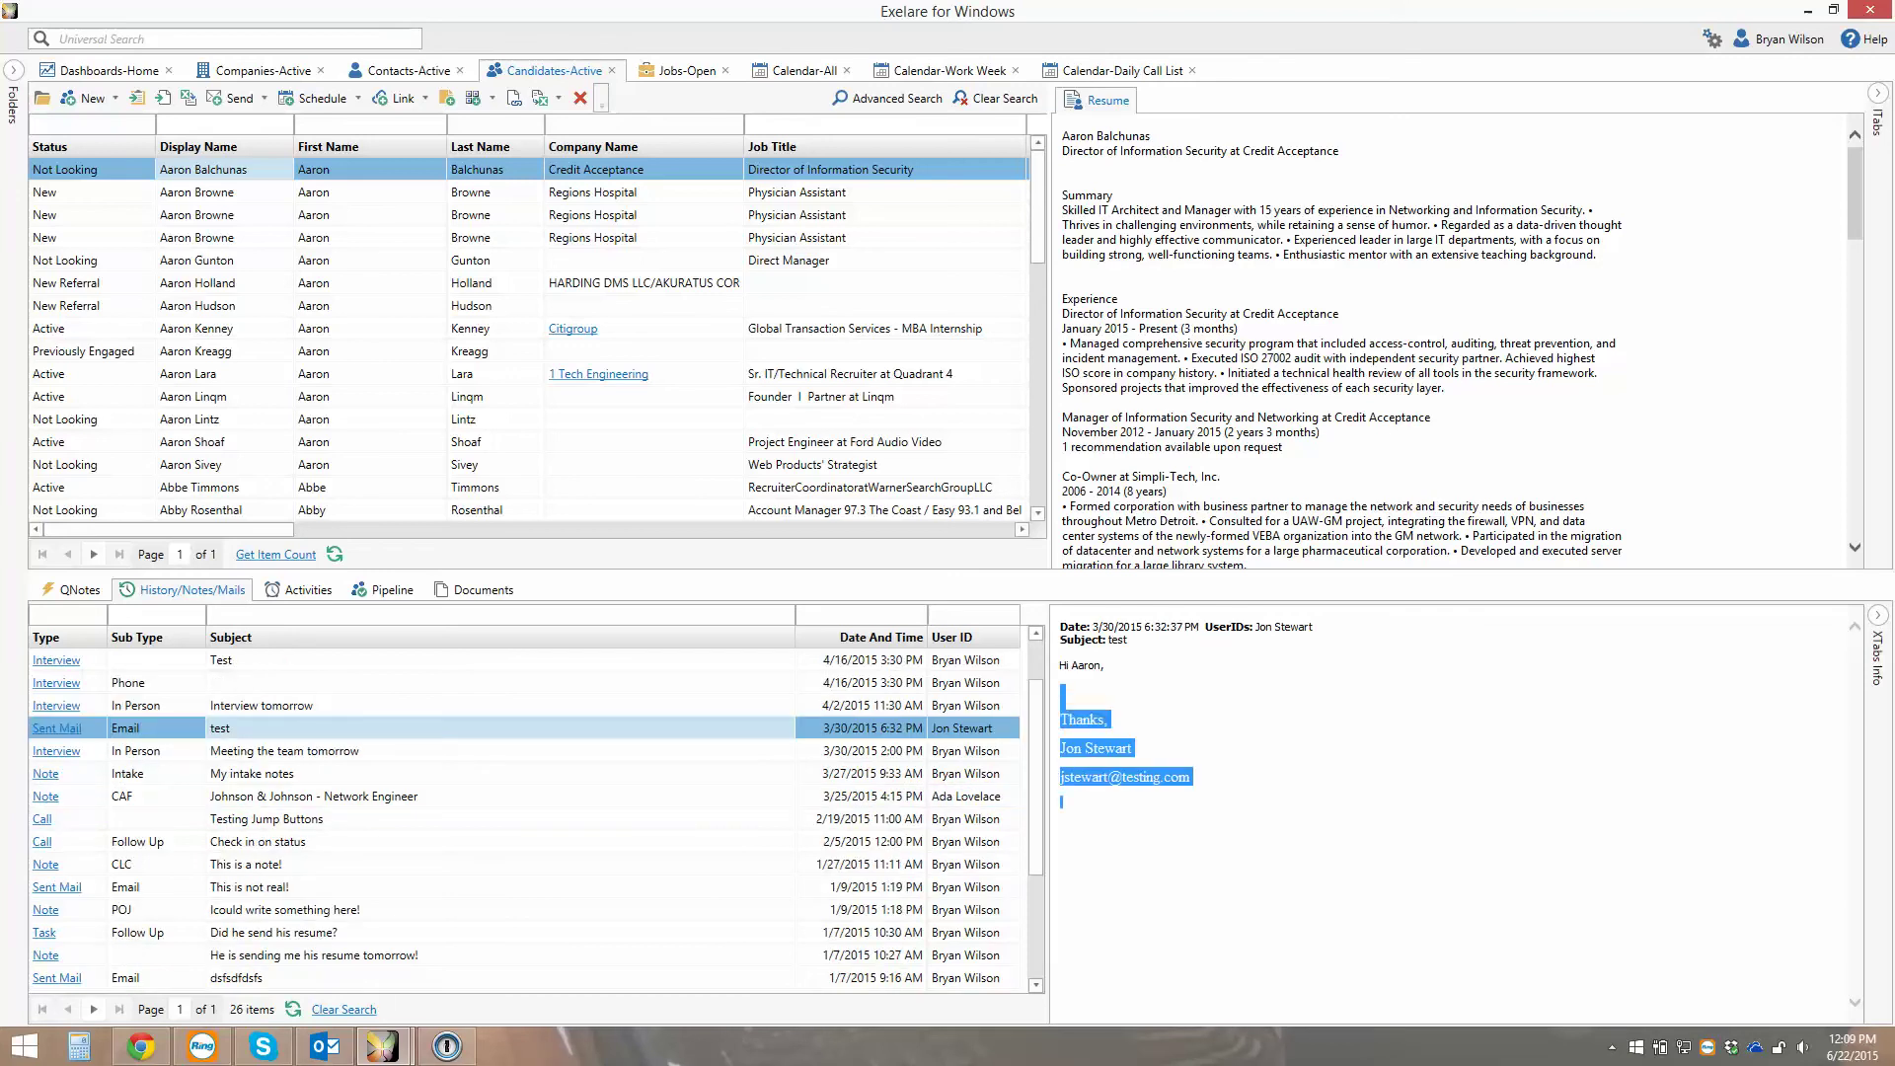
# - Read the full text of 'This is a note!' and move User ID before Date And Time
pyautogui.click(395, 863)
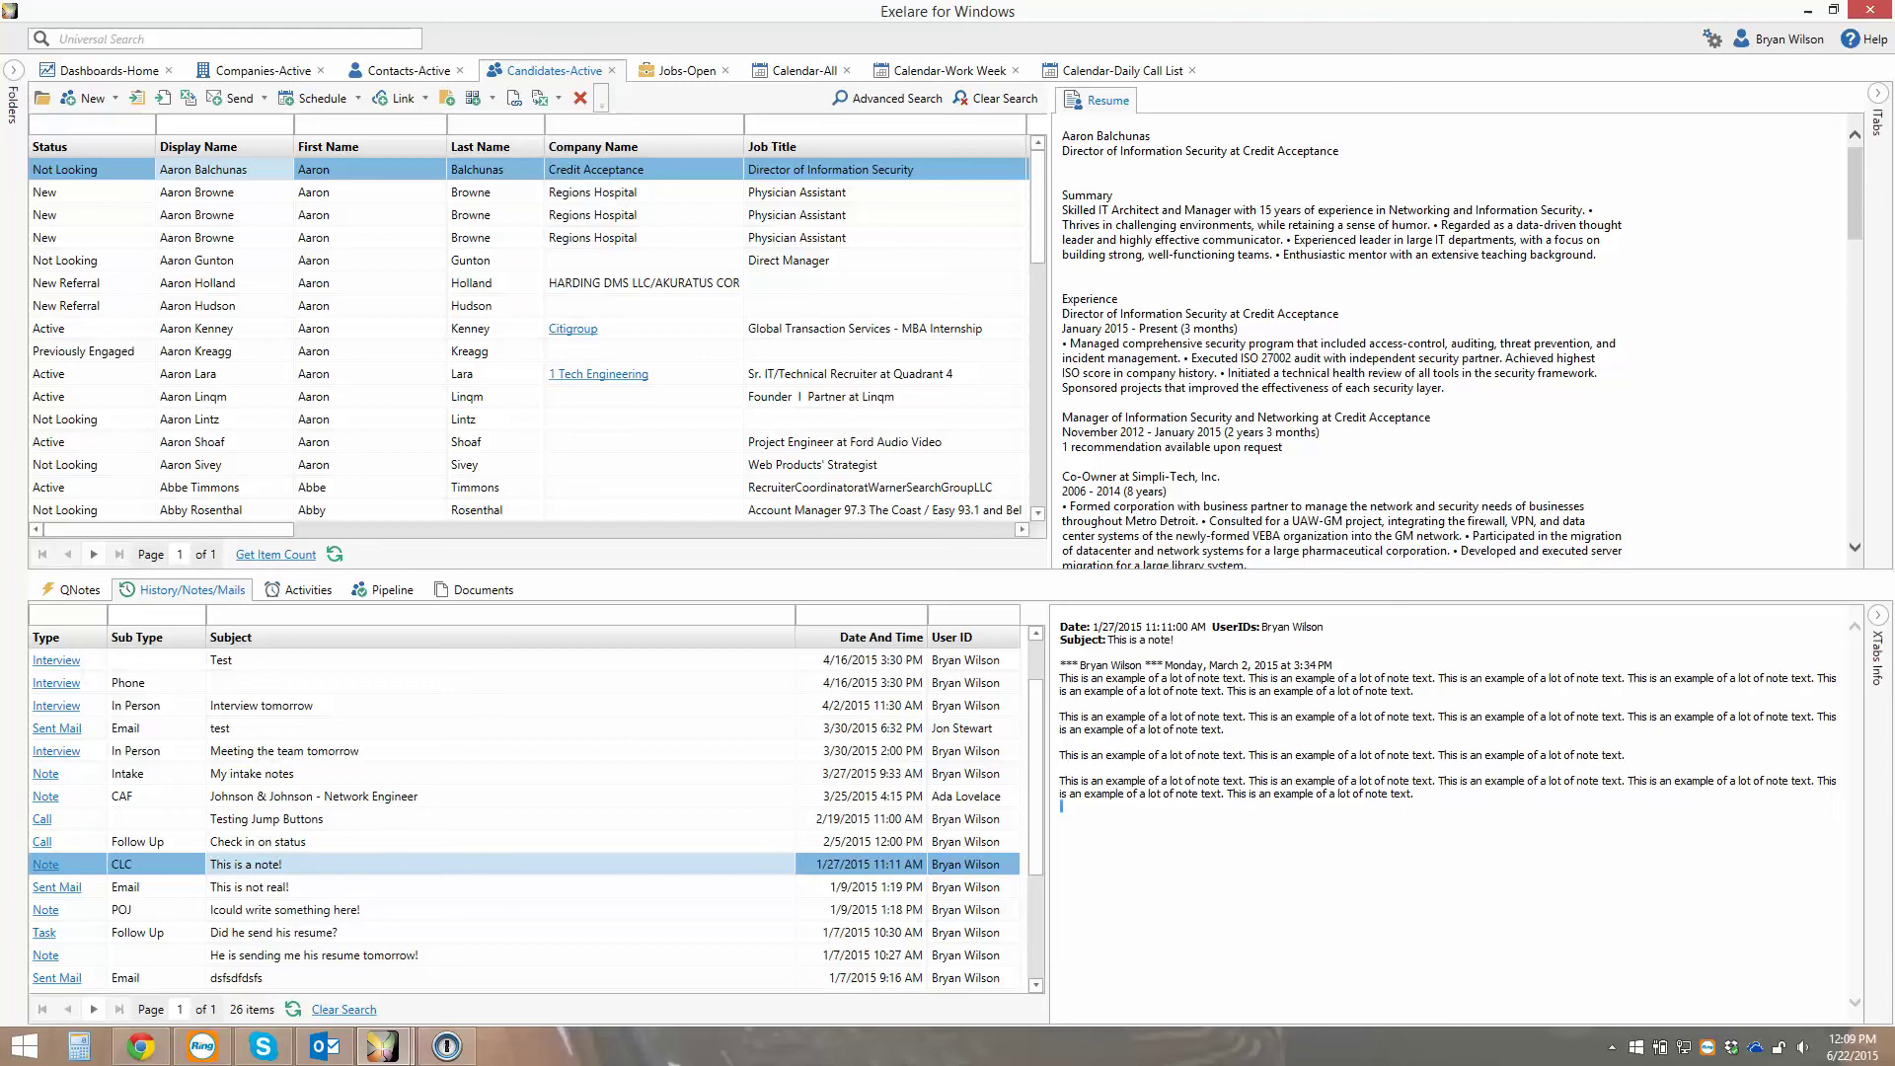
pyautogui.moveTo(1062, 804); pyautogui.dragTo(1060, 678)
pyautogui.click(1060, 678)
pyautogui.scroll(1, 536, 812)
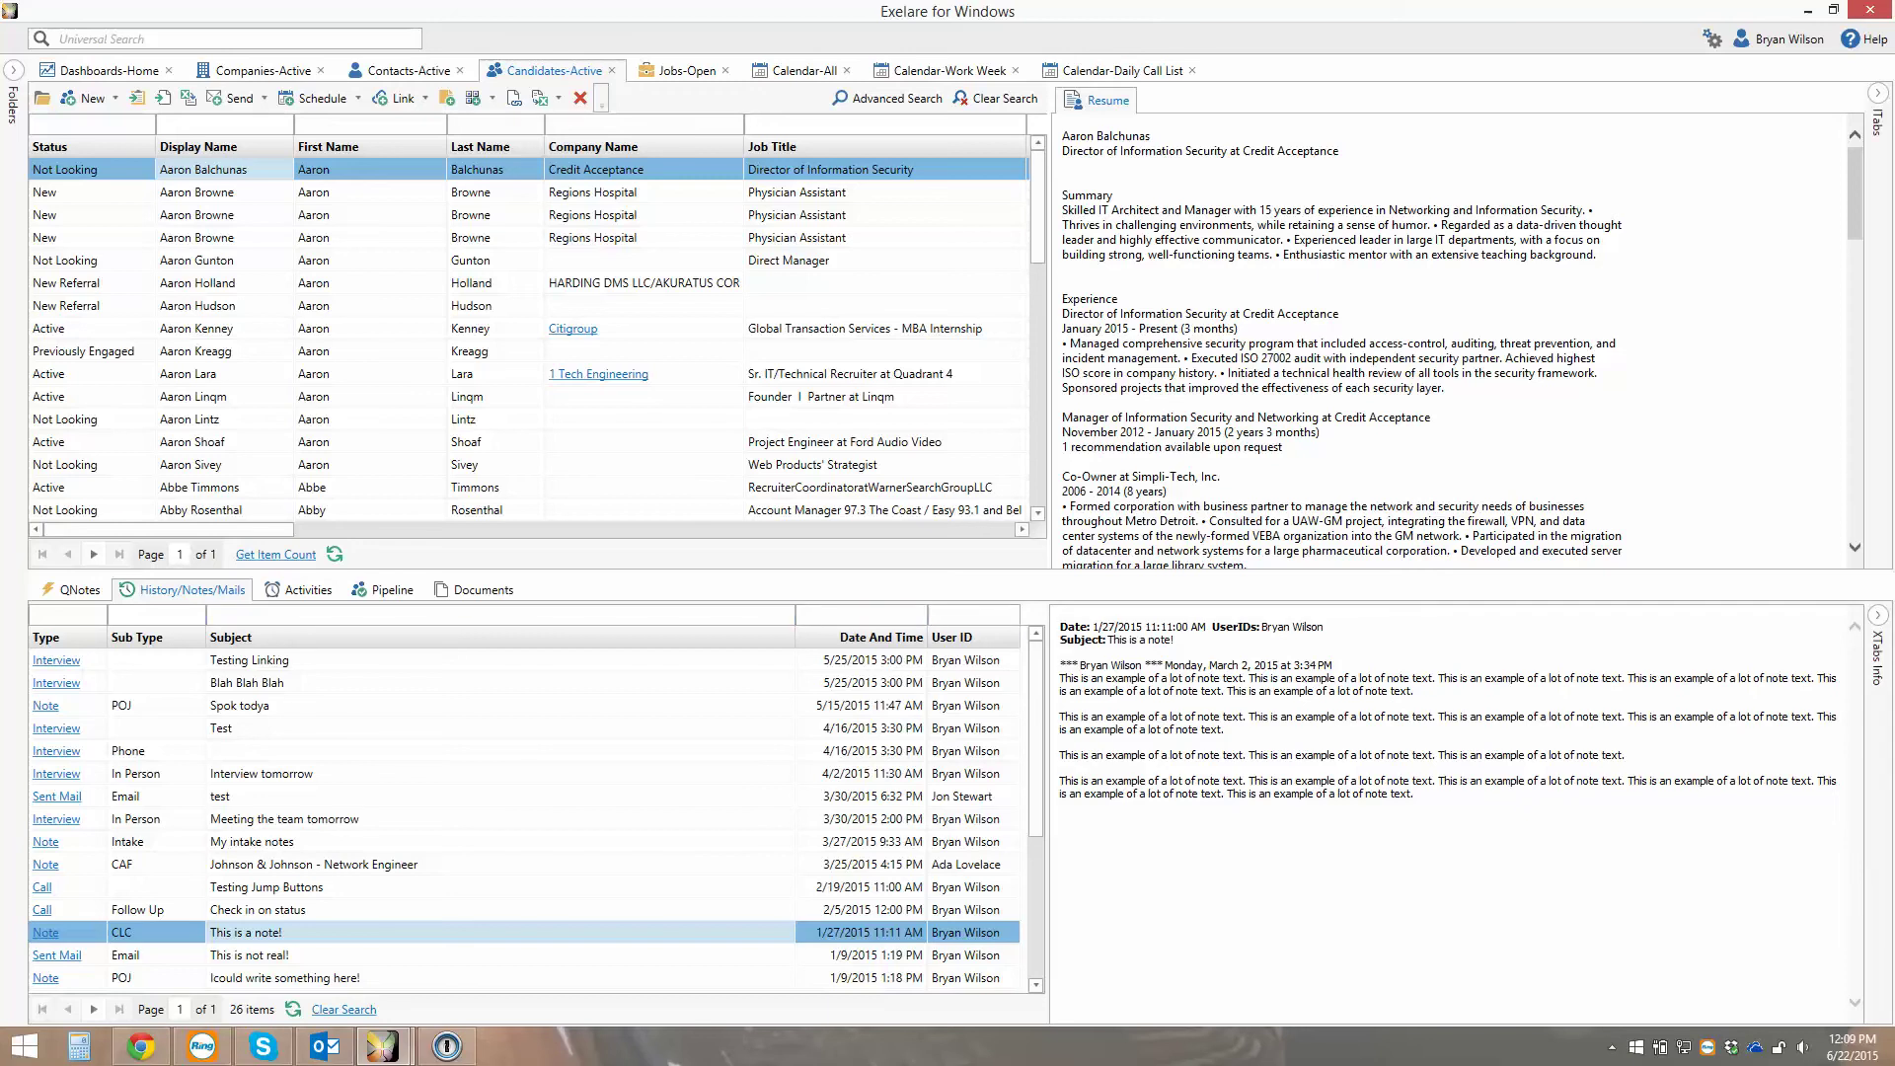
pyautogui.moveTo(962, 636); pyautogui.dragTo(973, 637)
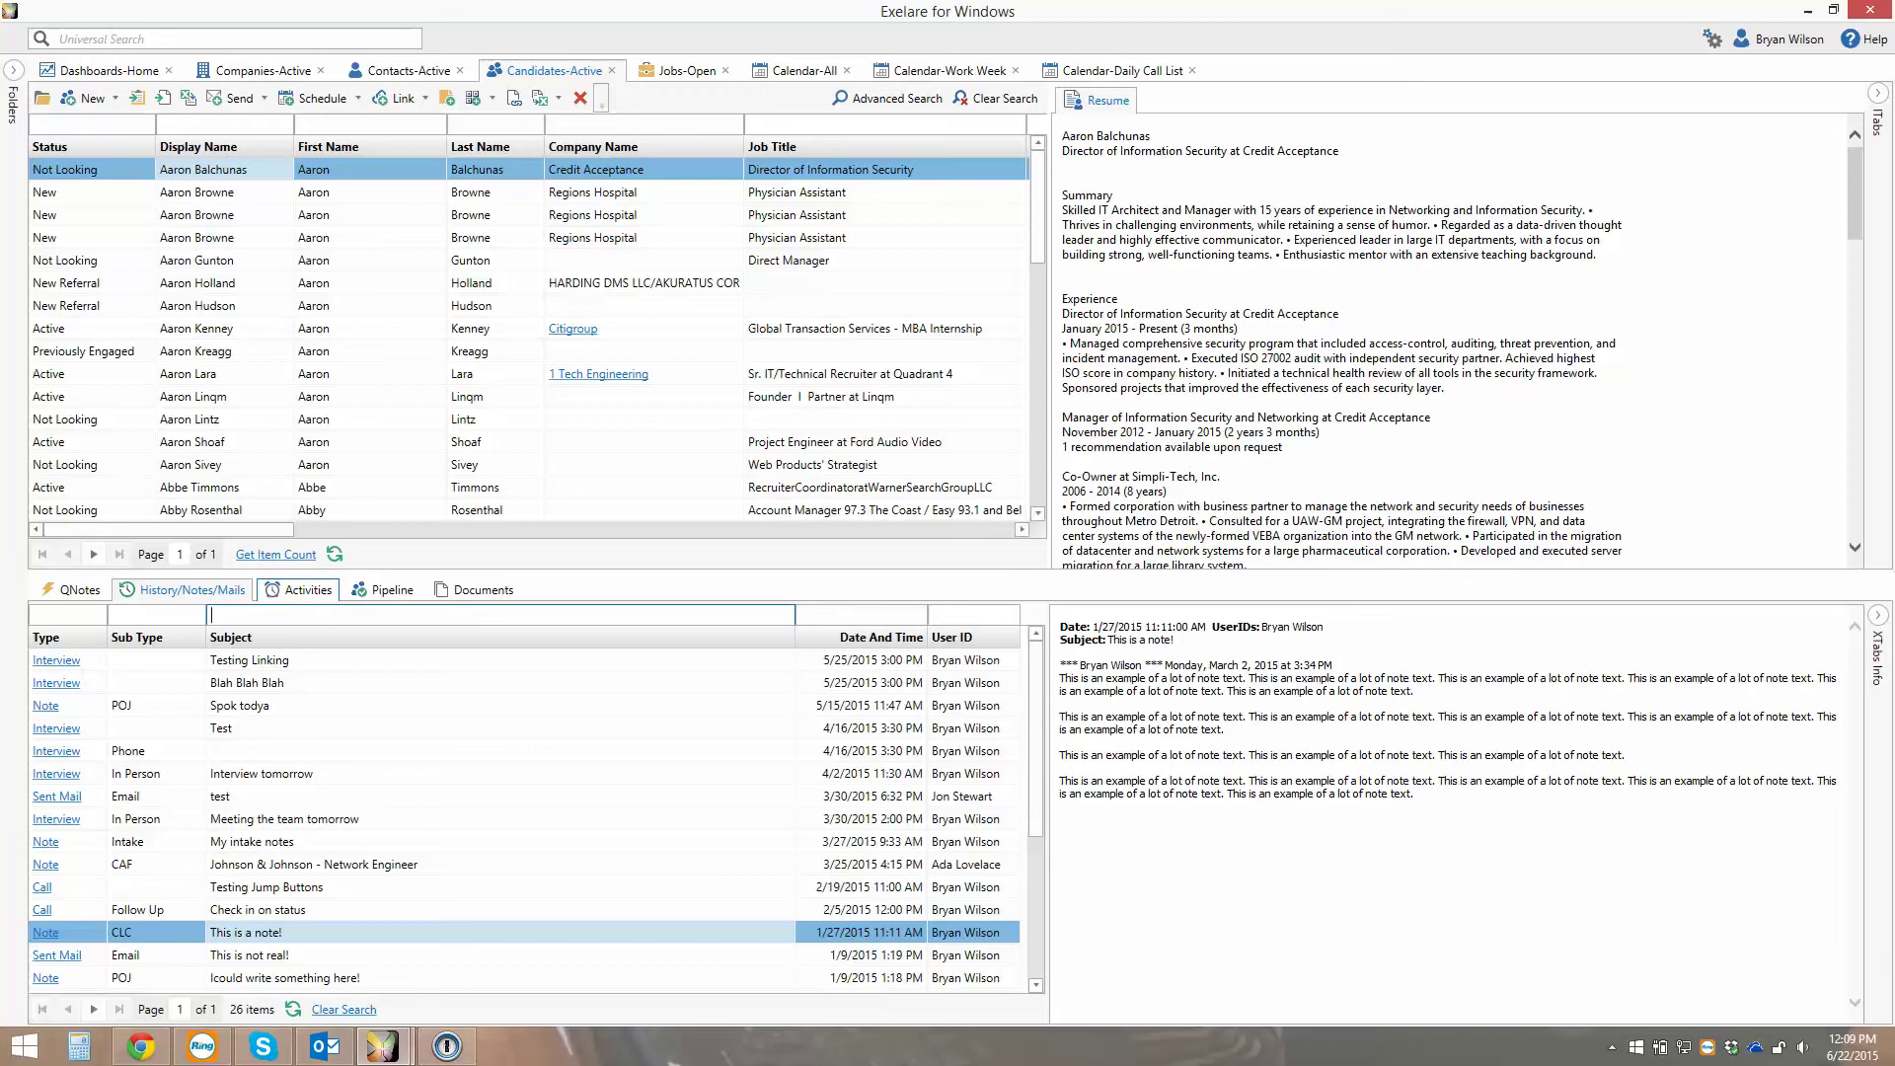
# - Check the Activities tab, then switch to the Pipeline tab's 37 entries
pyautogui.click(298, 589)
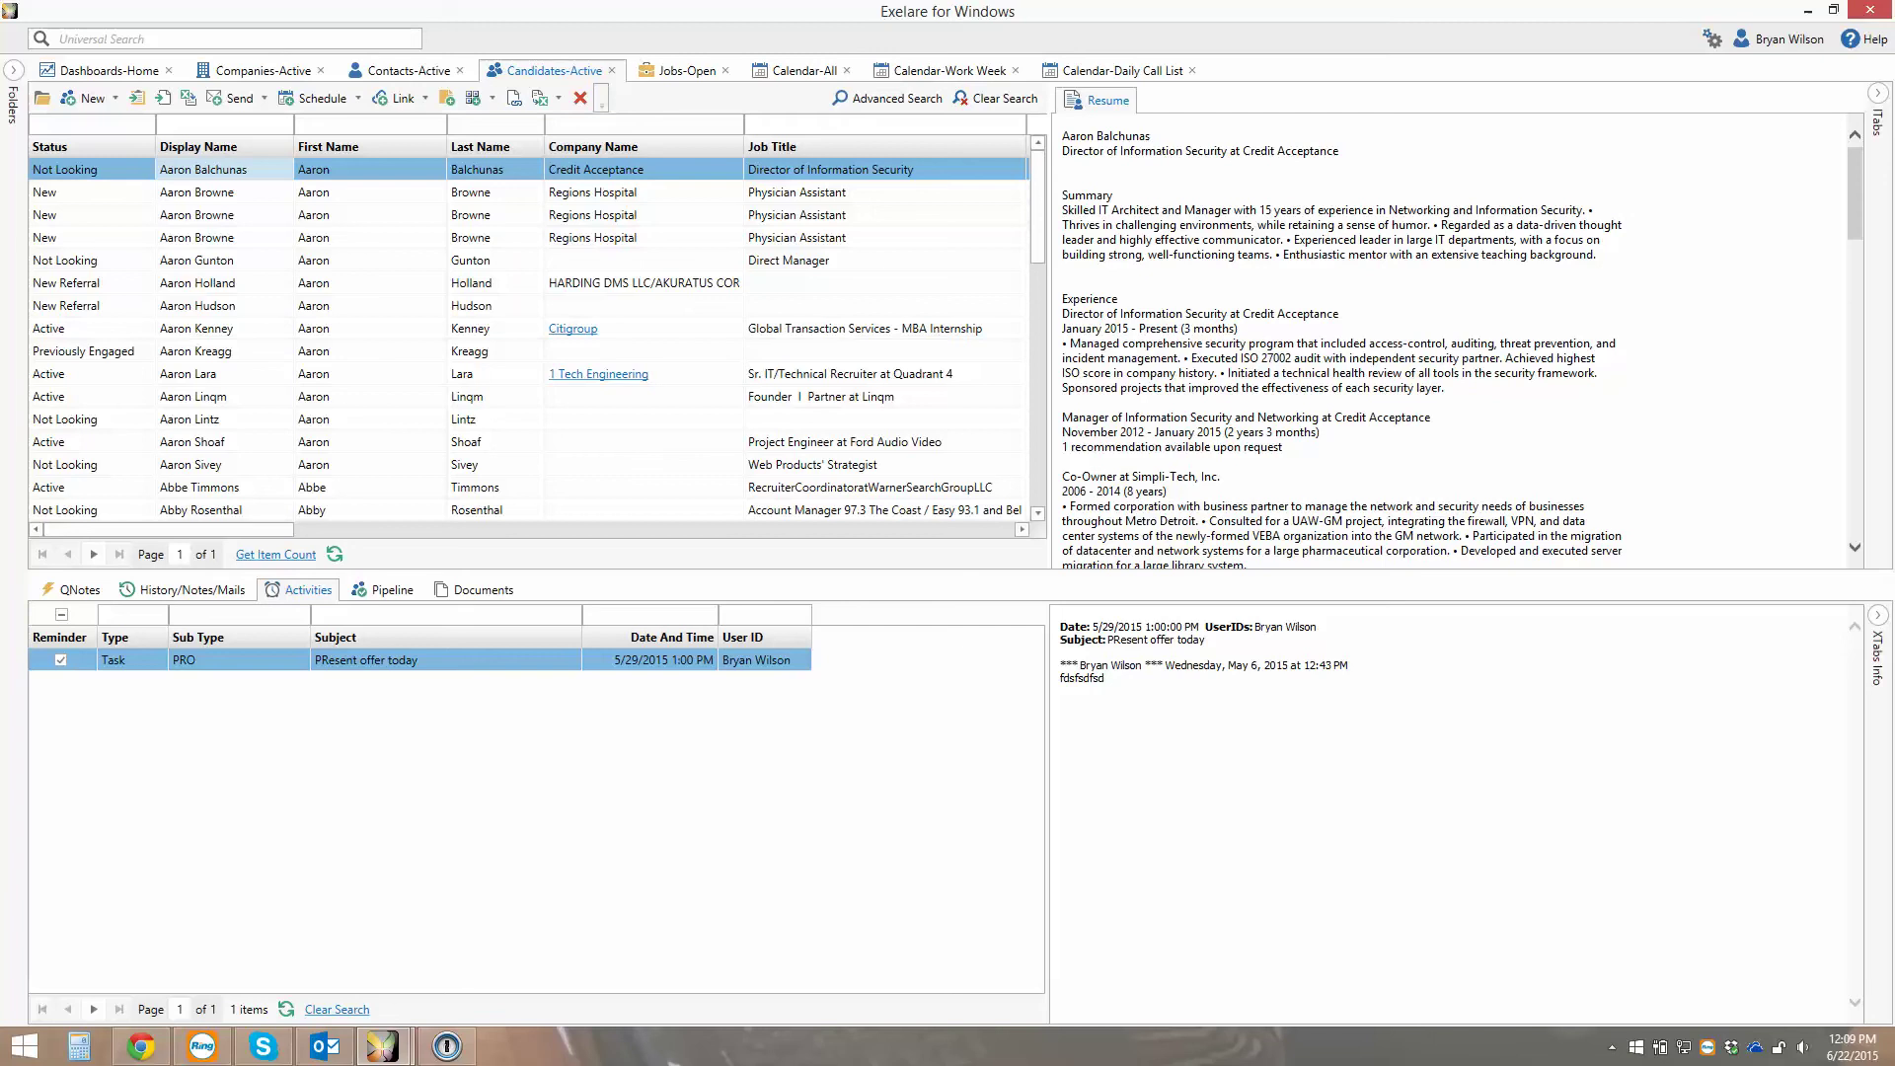
pyautogui.click(385, 589)
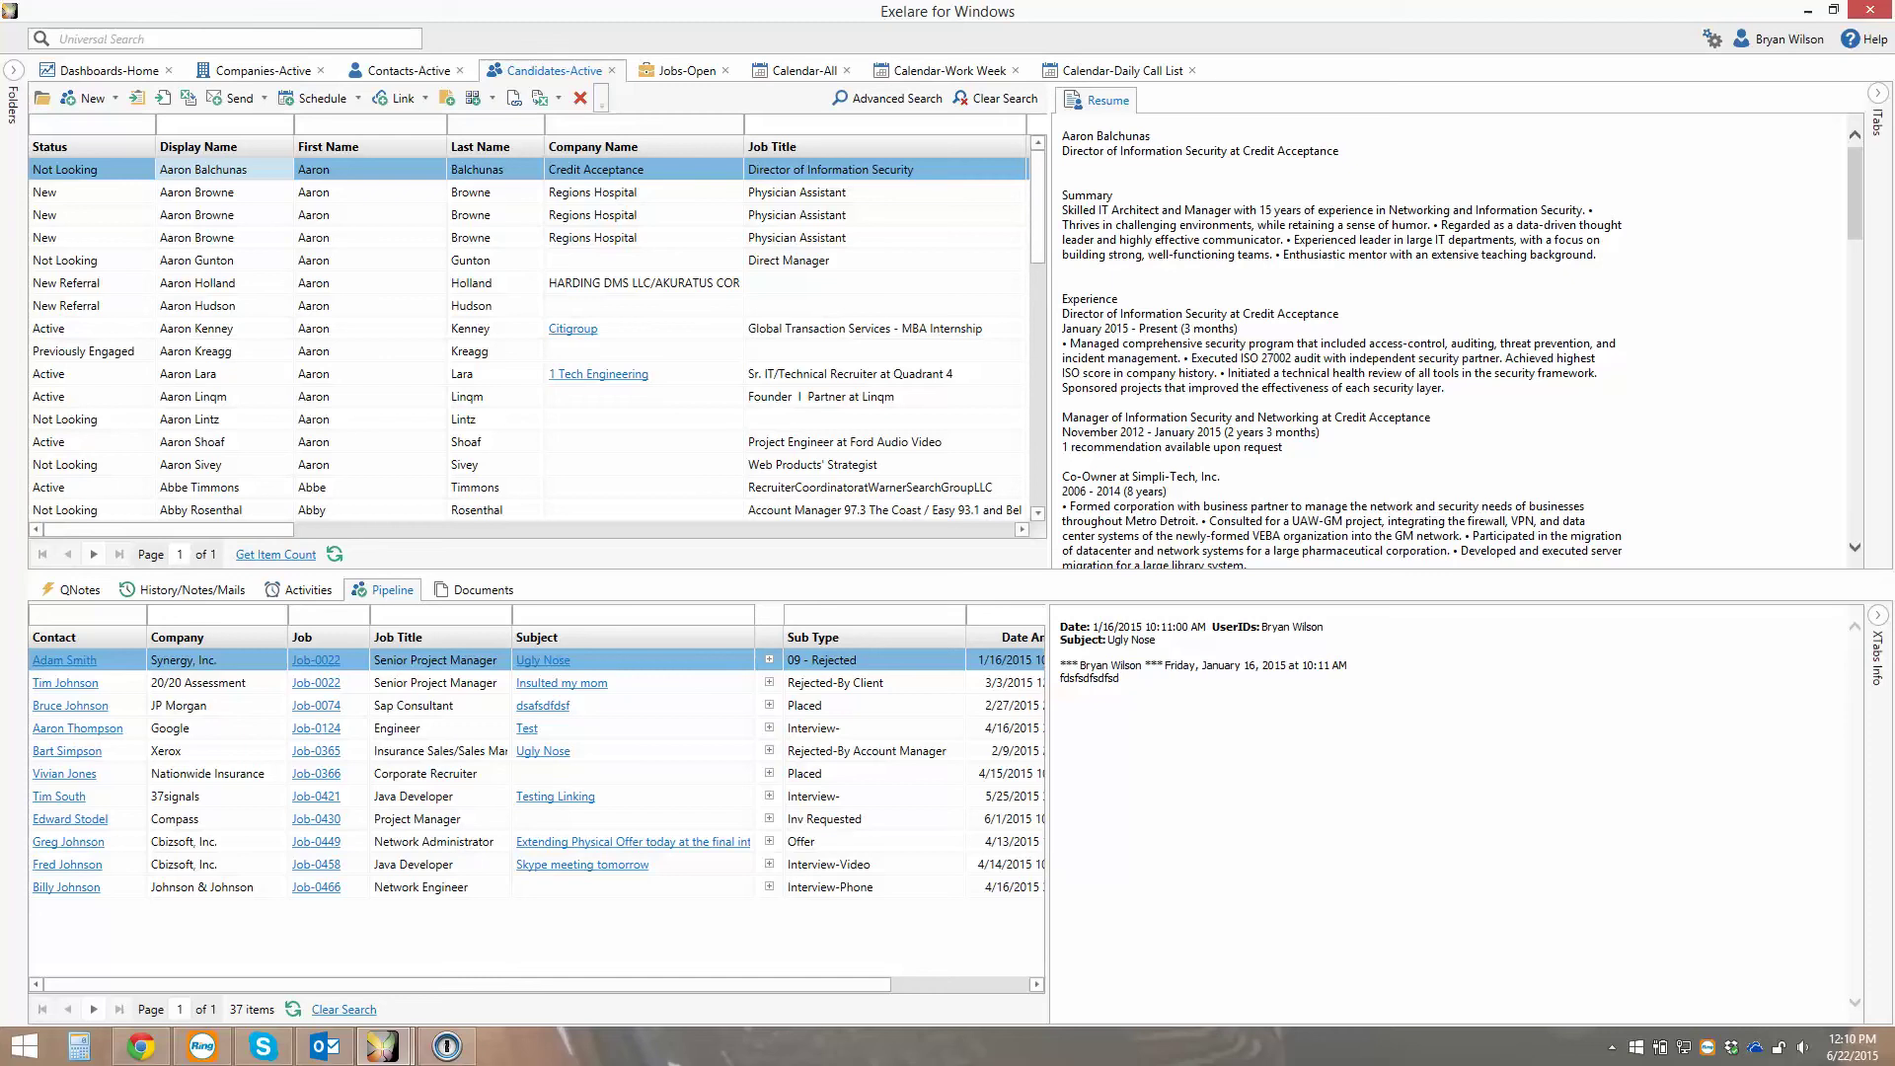
# - Move Sub Type ahead of Subject and preview the Rejected, 20/20 Assessment and JP Morgan entries
pyautogui.moveTo(537, 636); pyautogui.dragTo(965, 637)
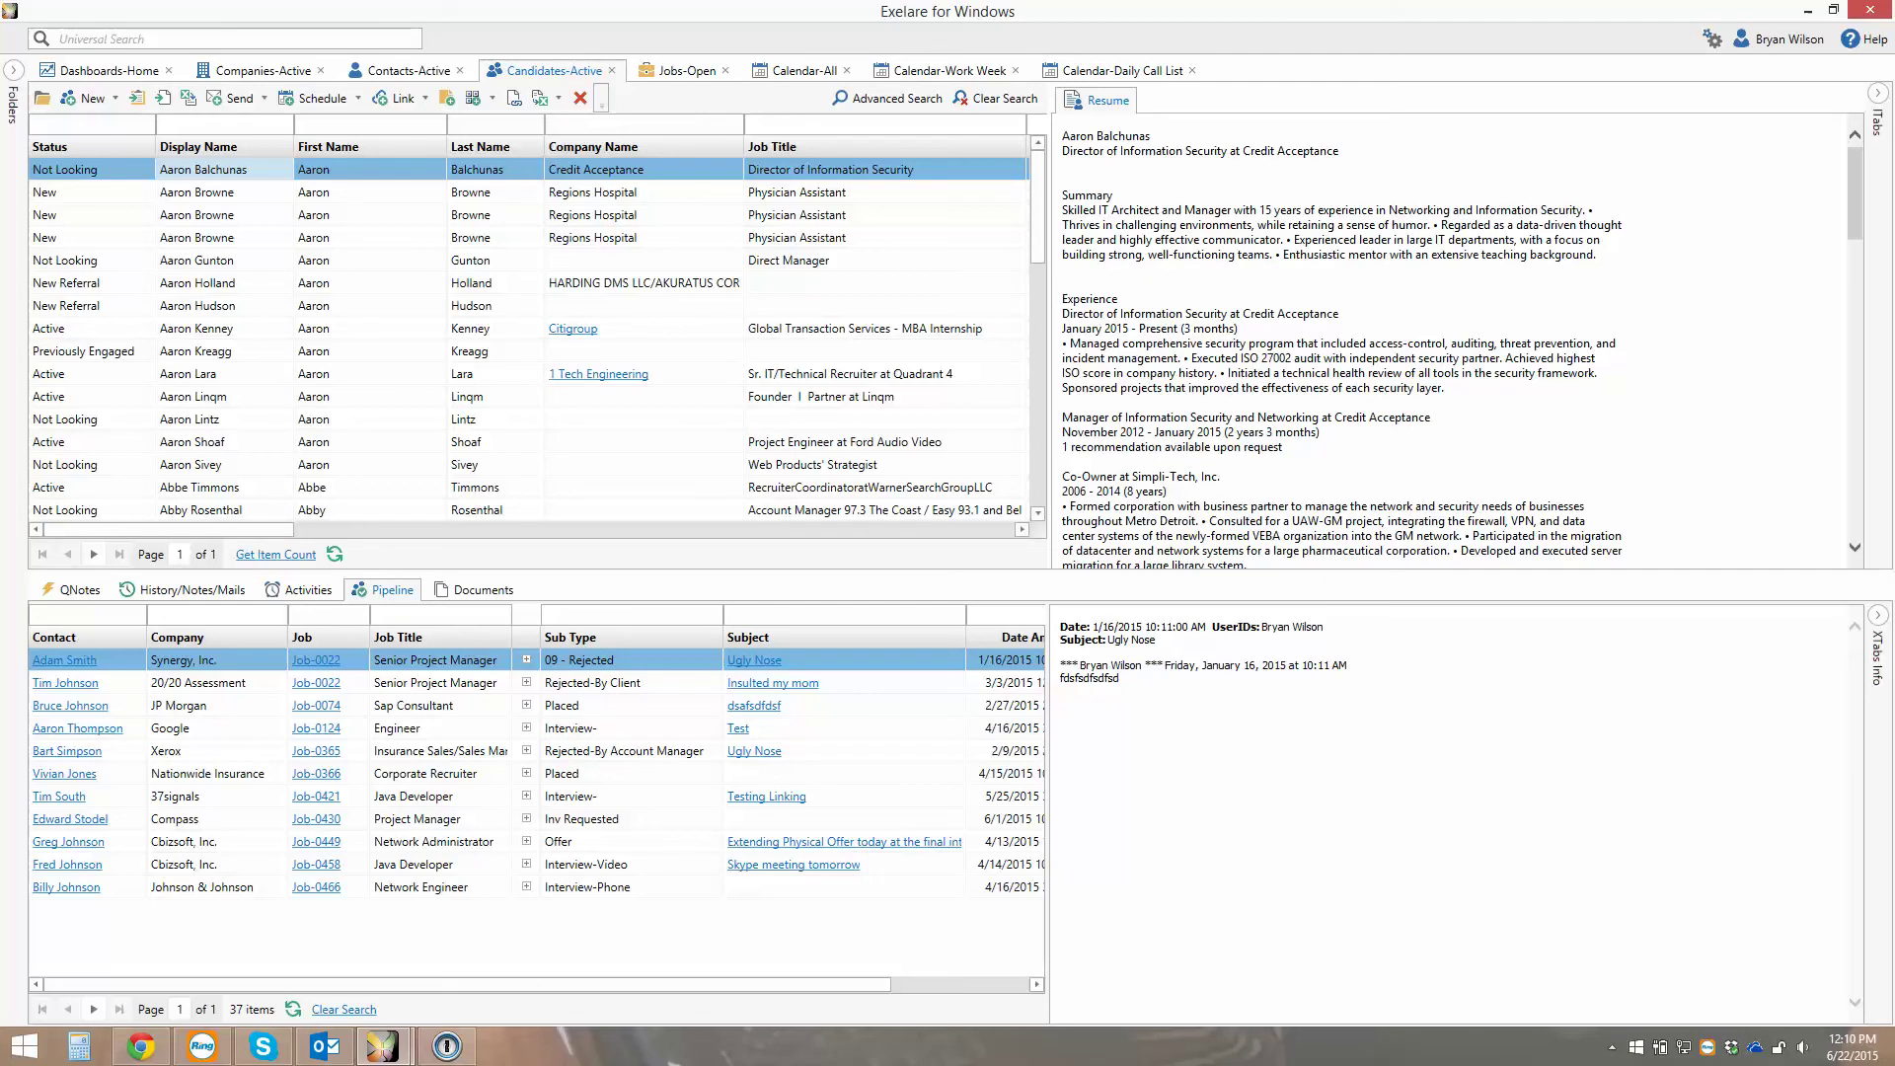
pyautogui.click(628, 659)
pyautogui.click(629, 682)
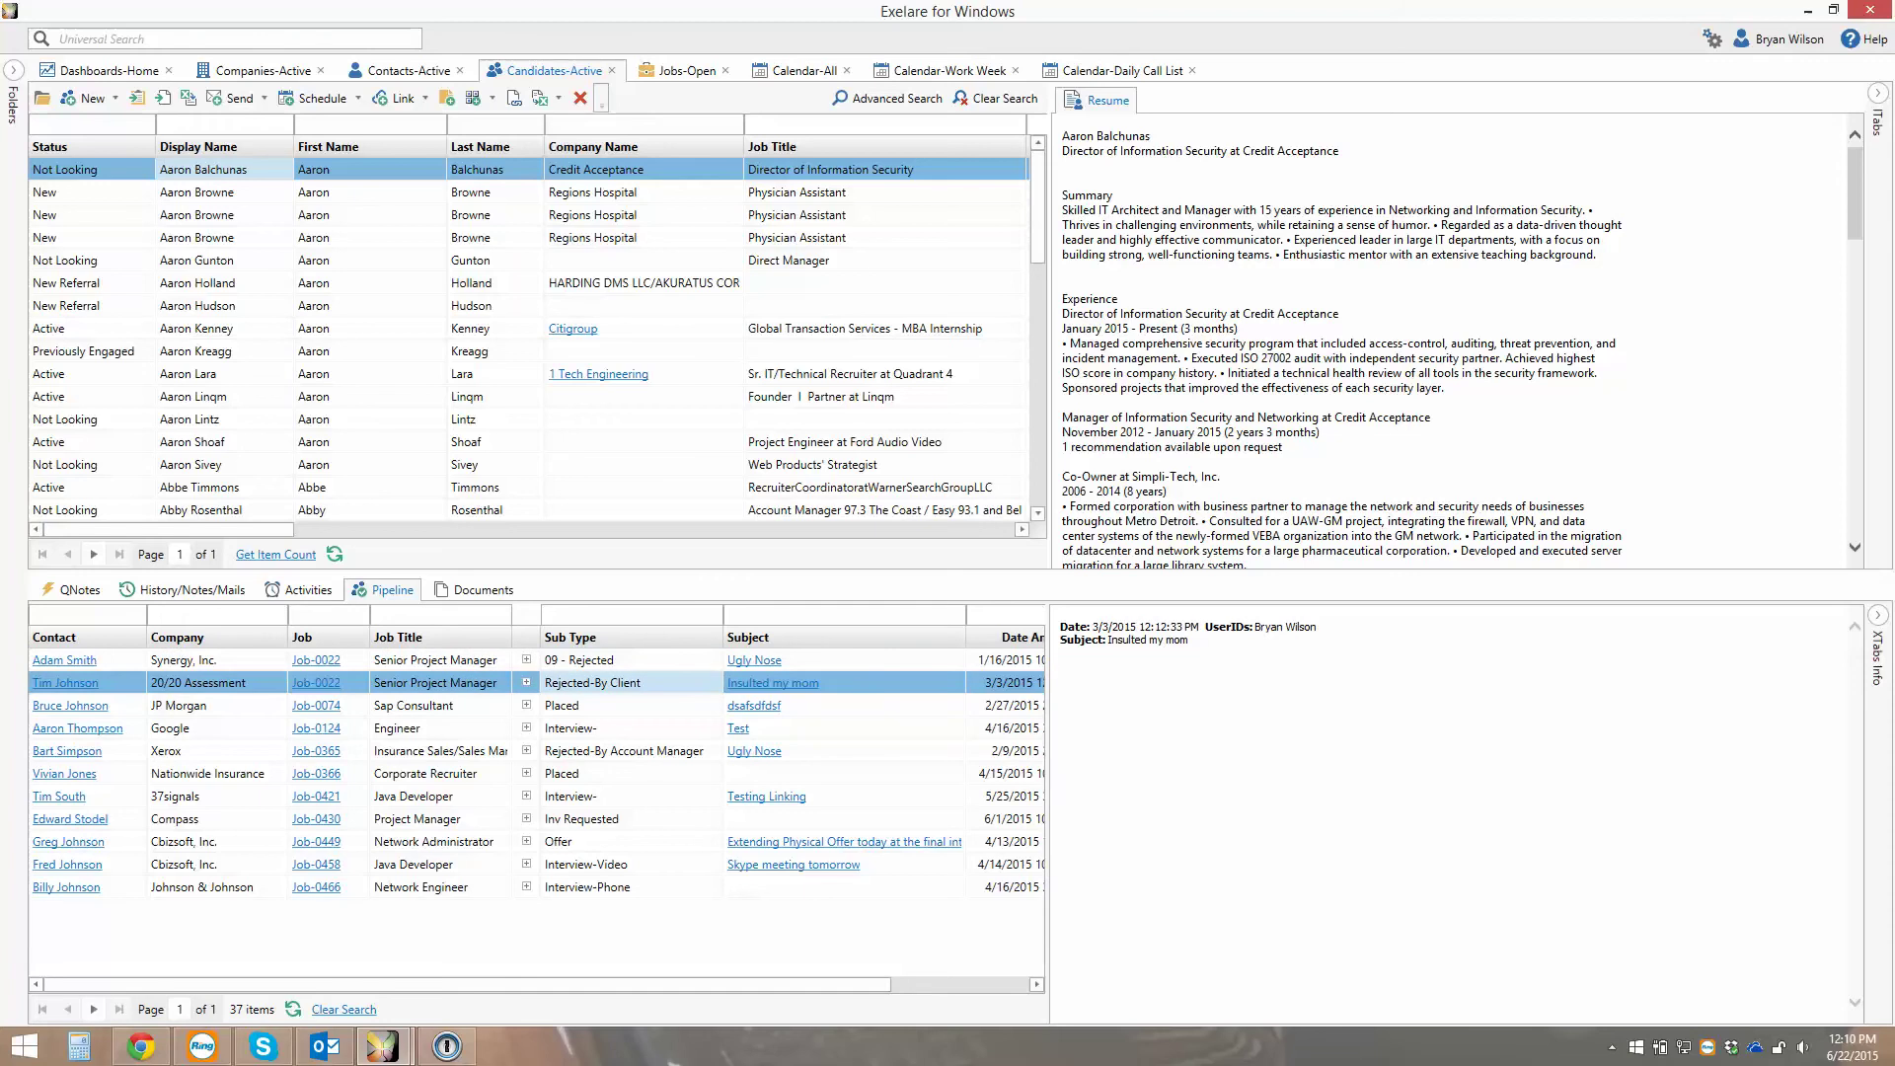
pyautogui.click(628, 705)
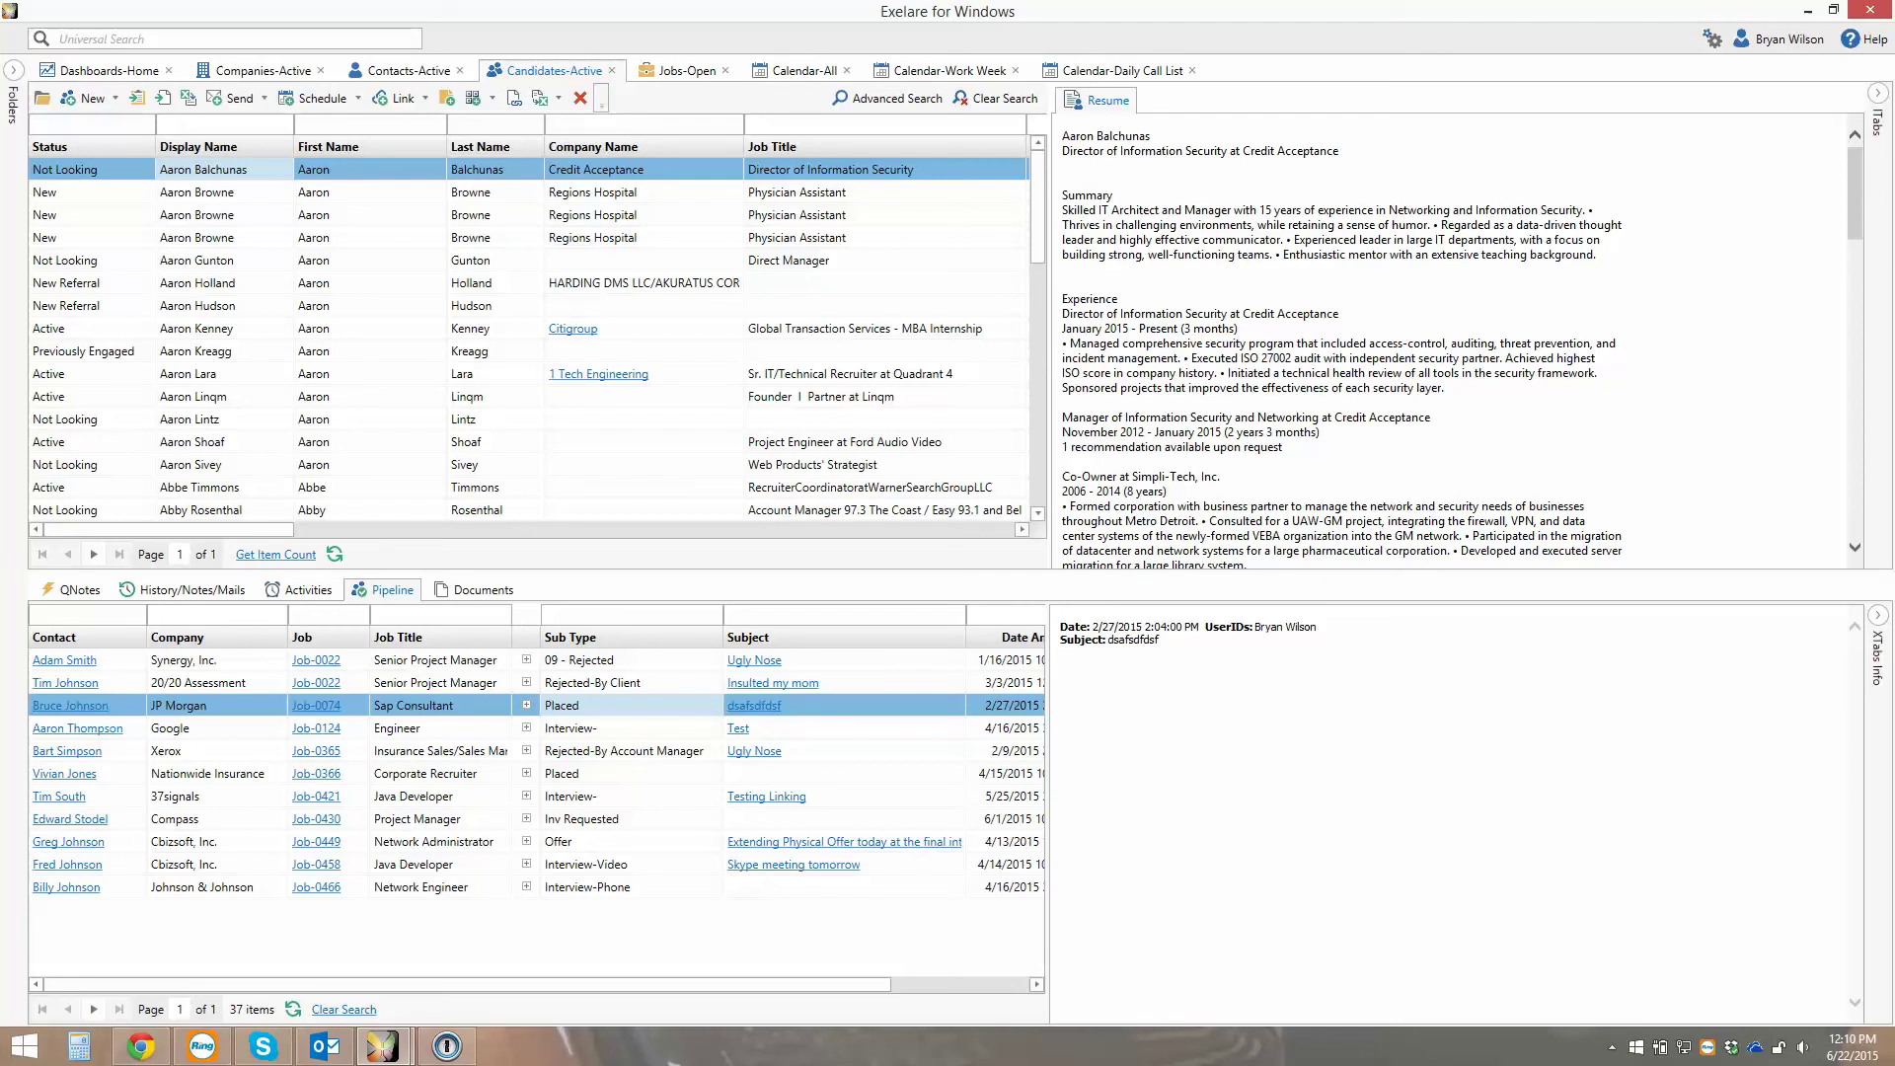
pyautogui.click(754, 705)
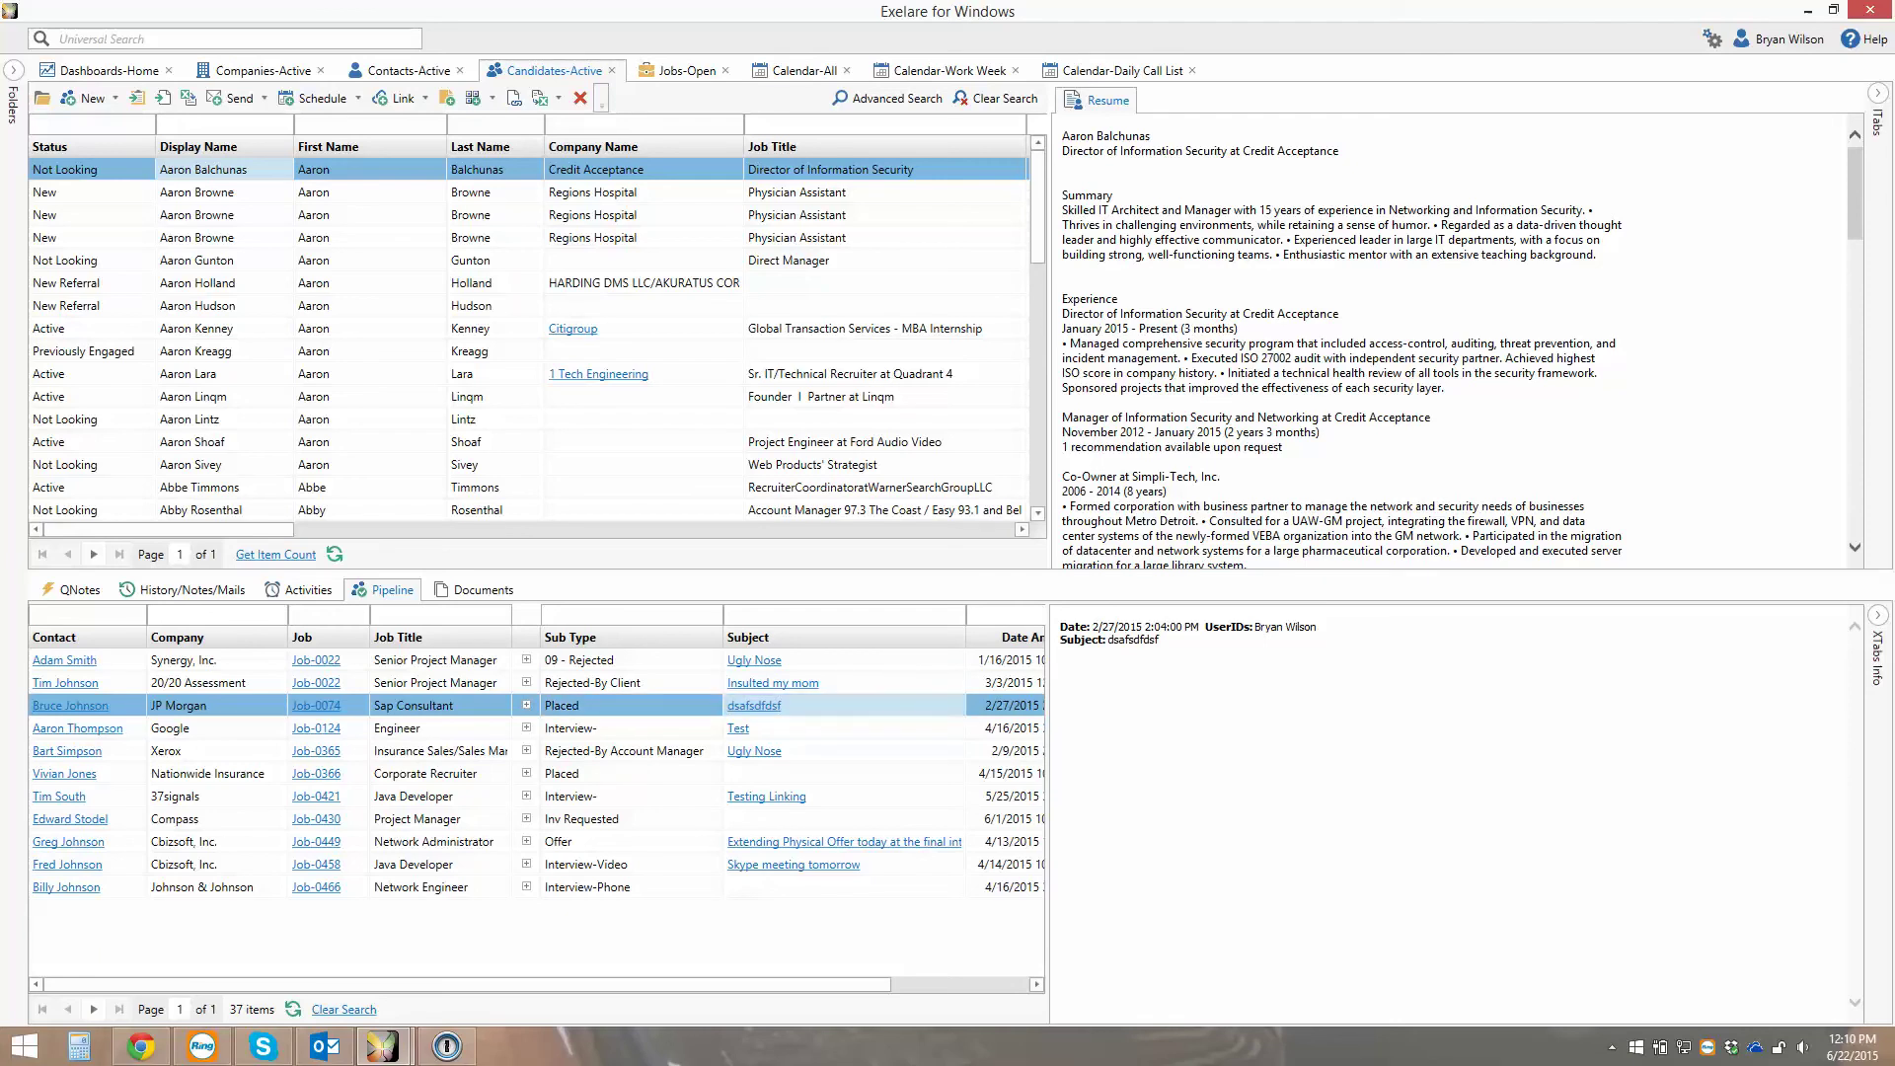
# - Expand the JP Morgan Sap Consultant entry, review Submit Resume through Placed, then collapse it
pyautogui.click(526, 704)
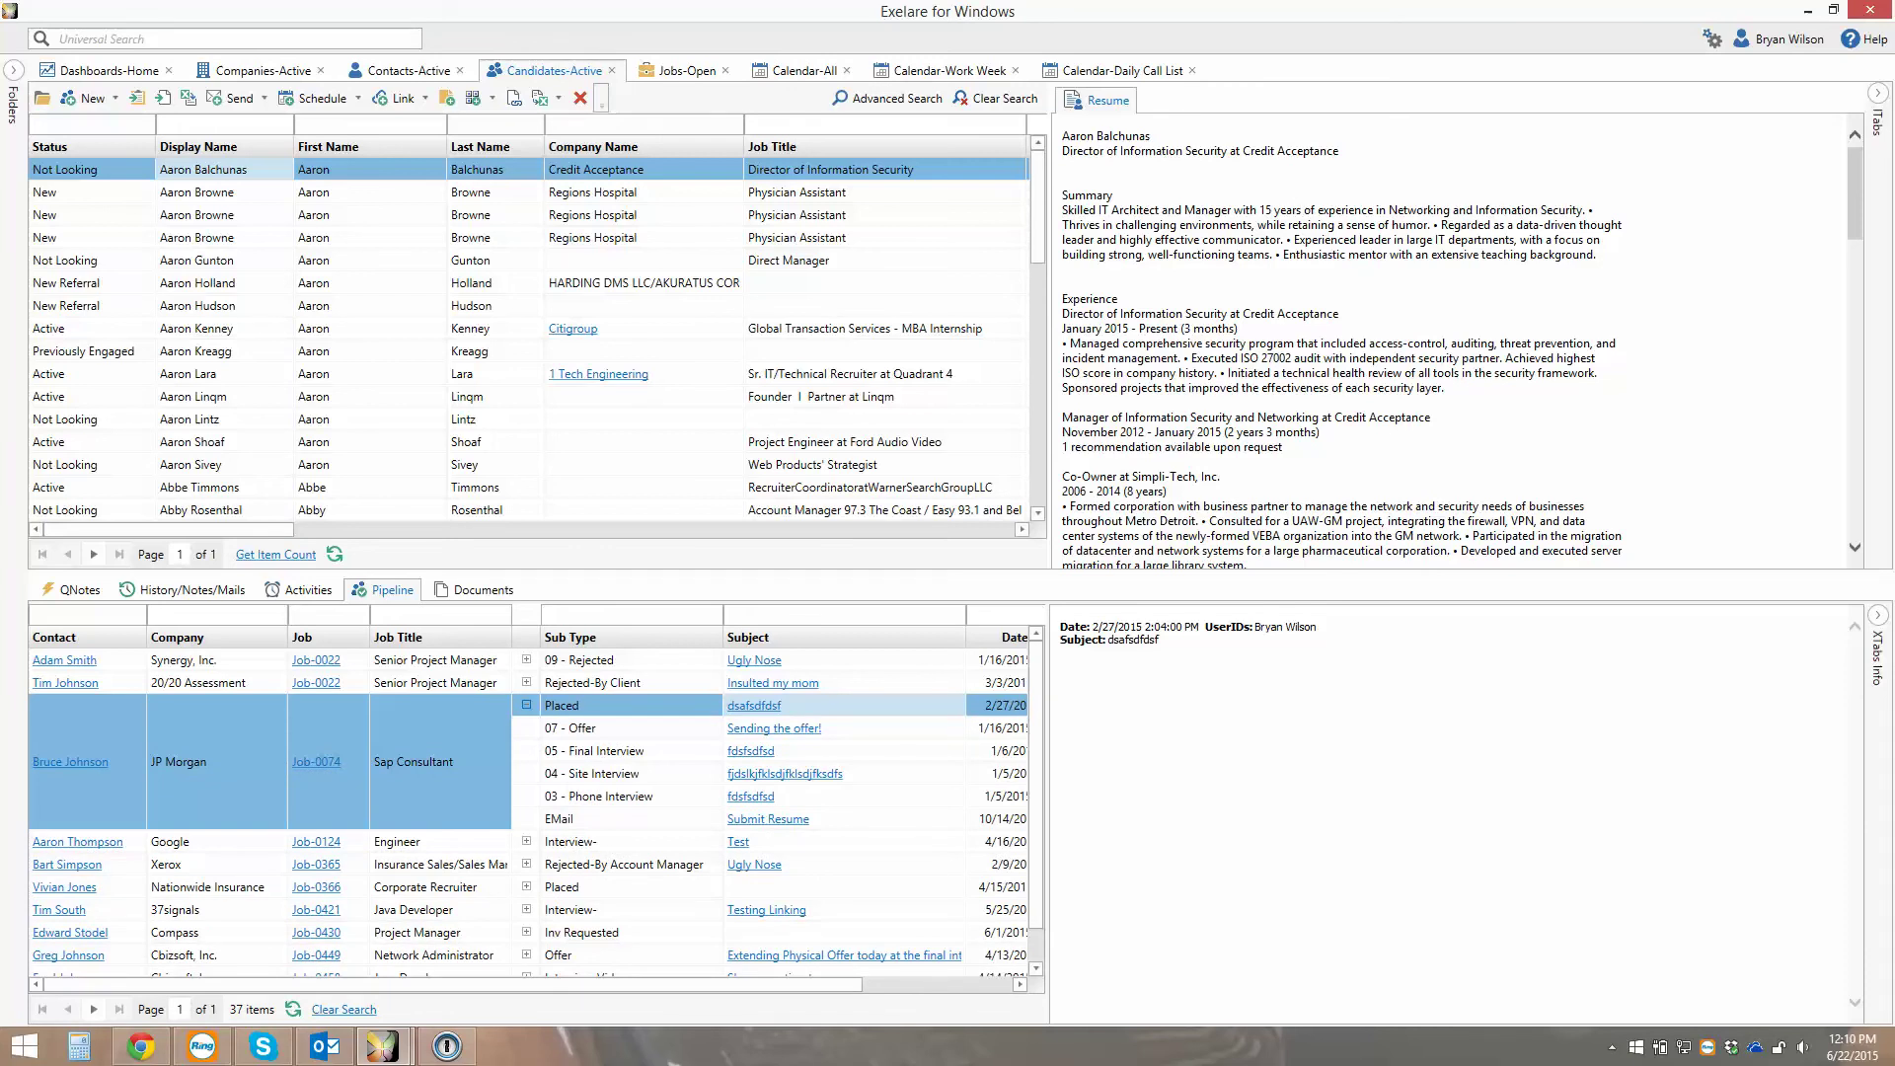
pyautogui.click(767, 818)
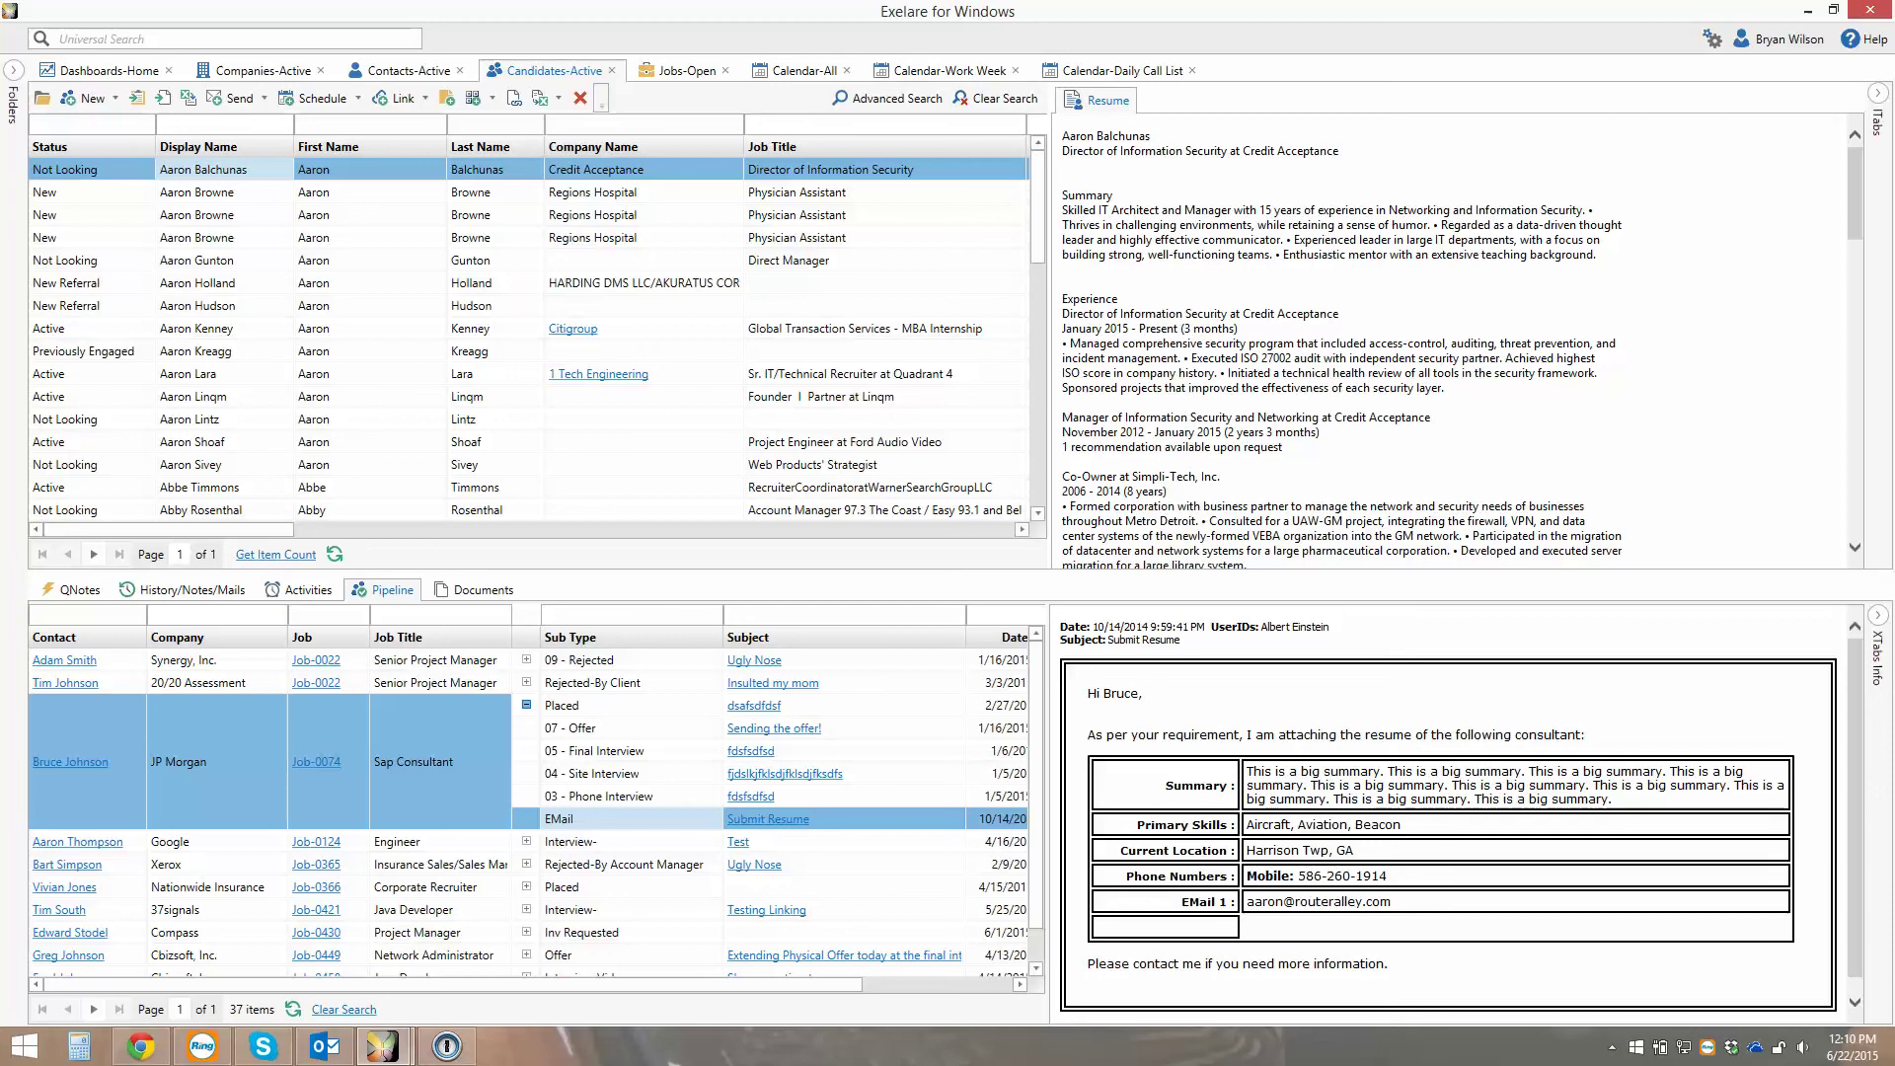
pyautogui.click(750, 795)
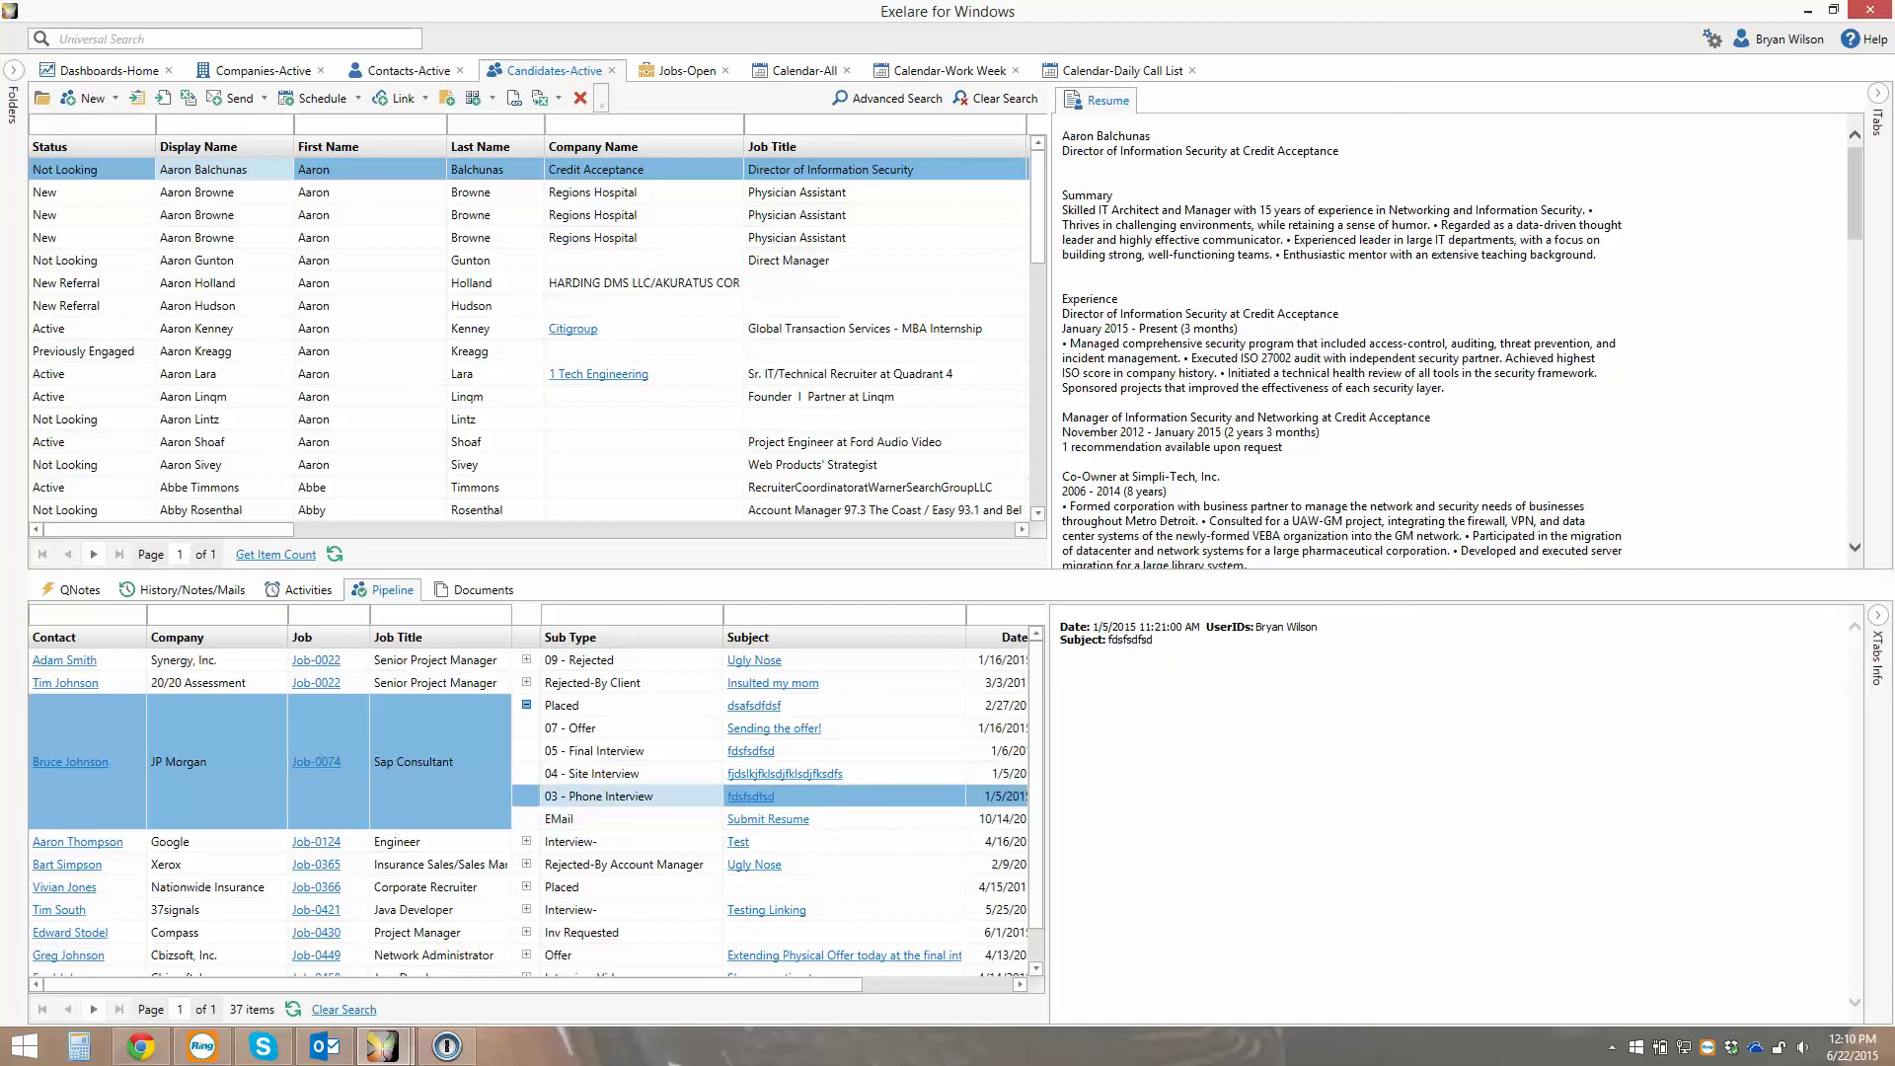
pyautogui.click(751, 773)
pyautogui.click(750, 750)
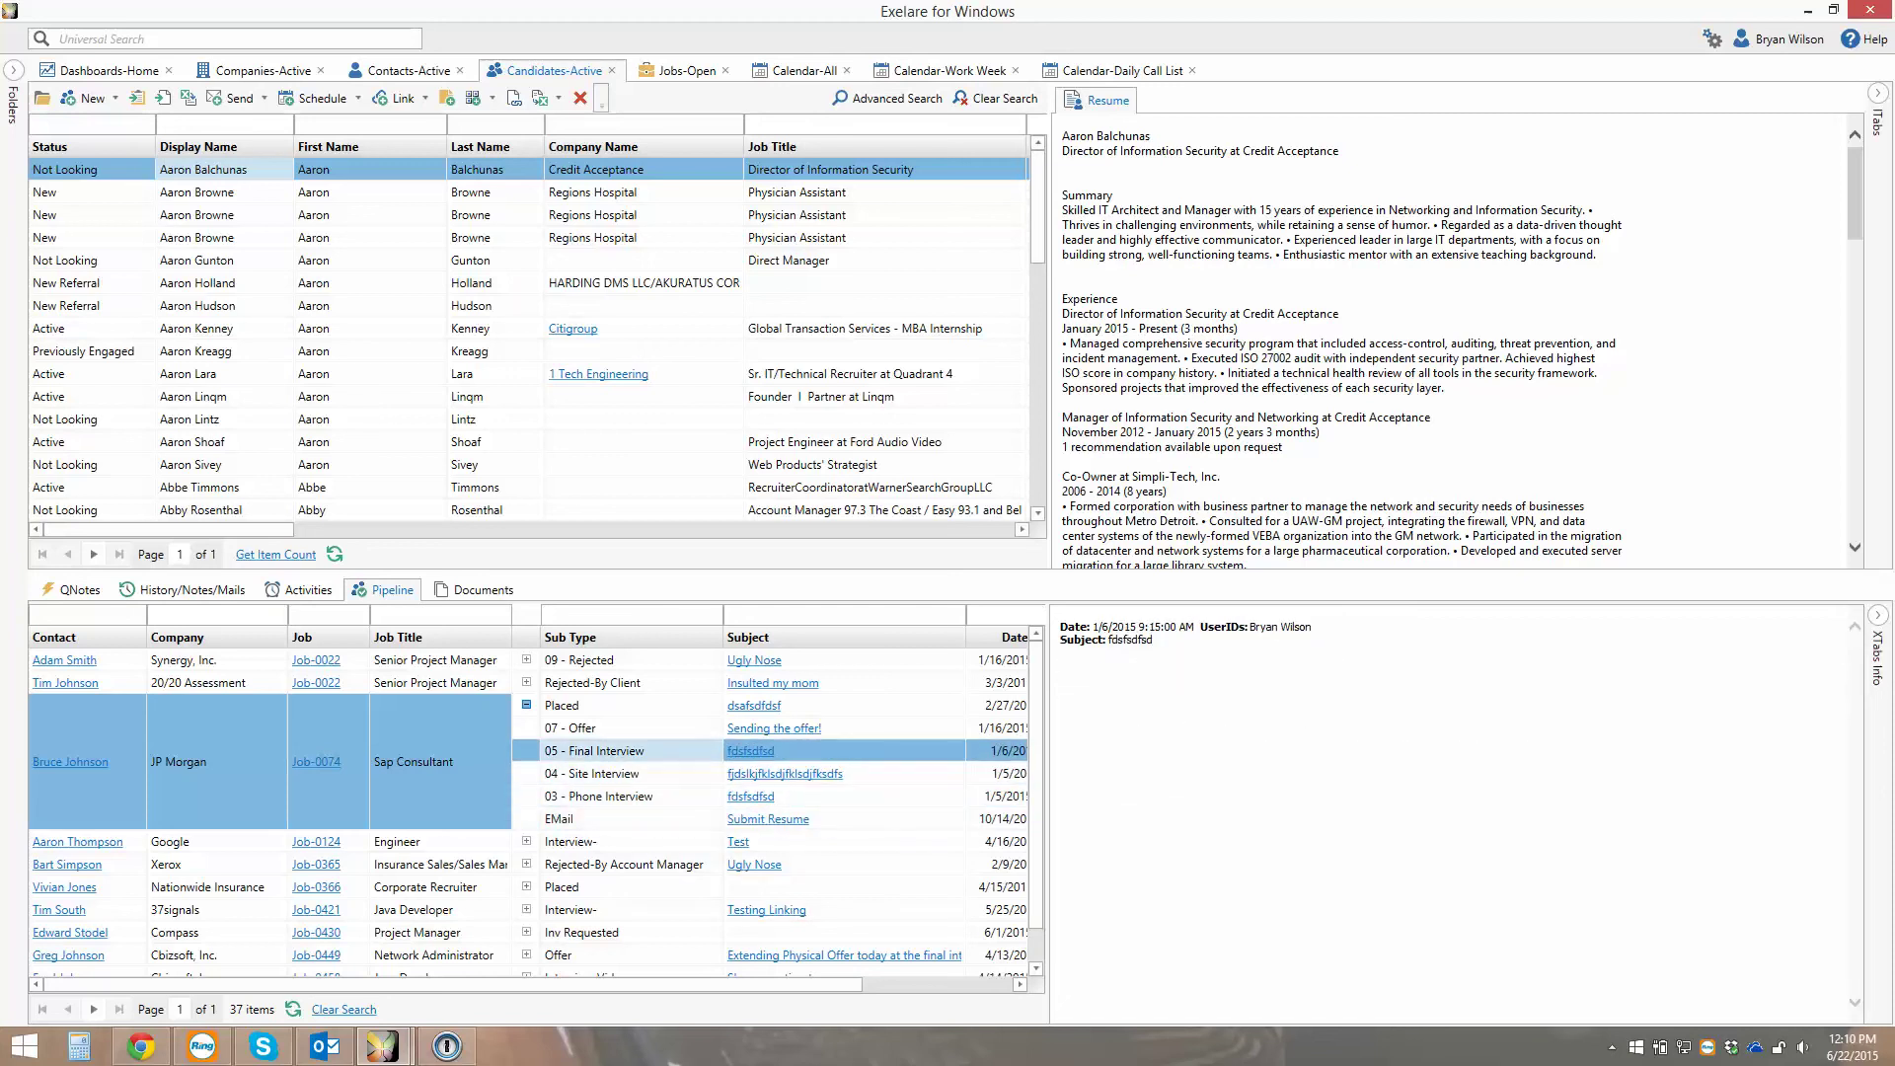
pyautogui.click(773, 727)
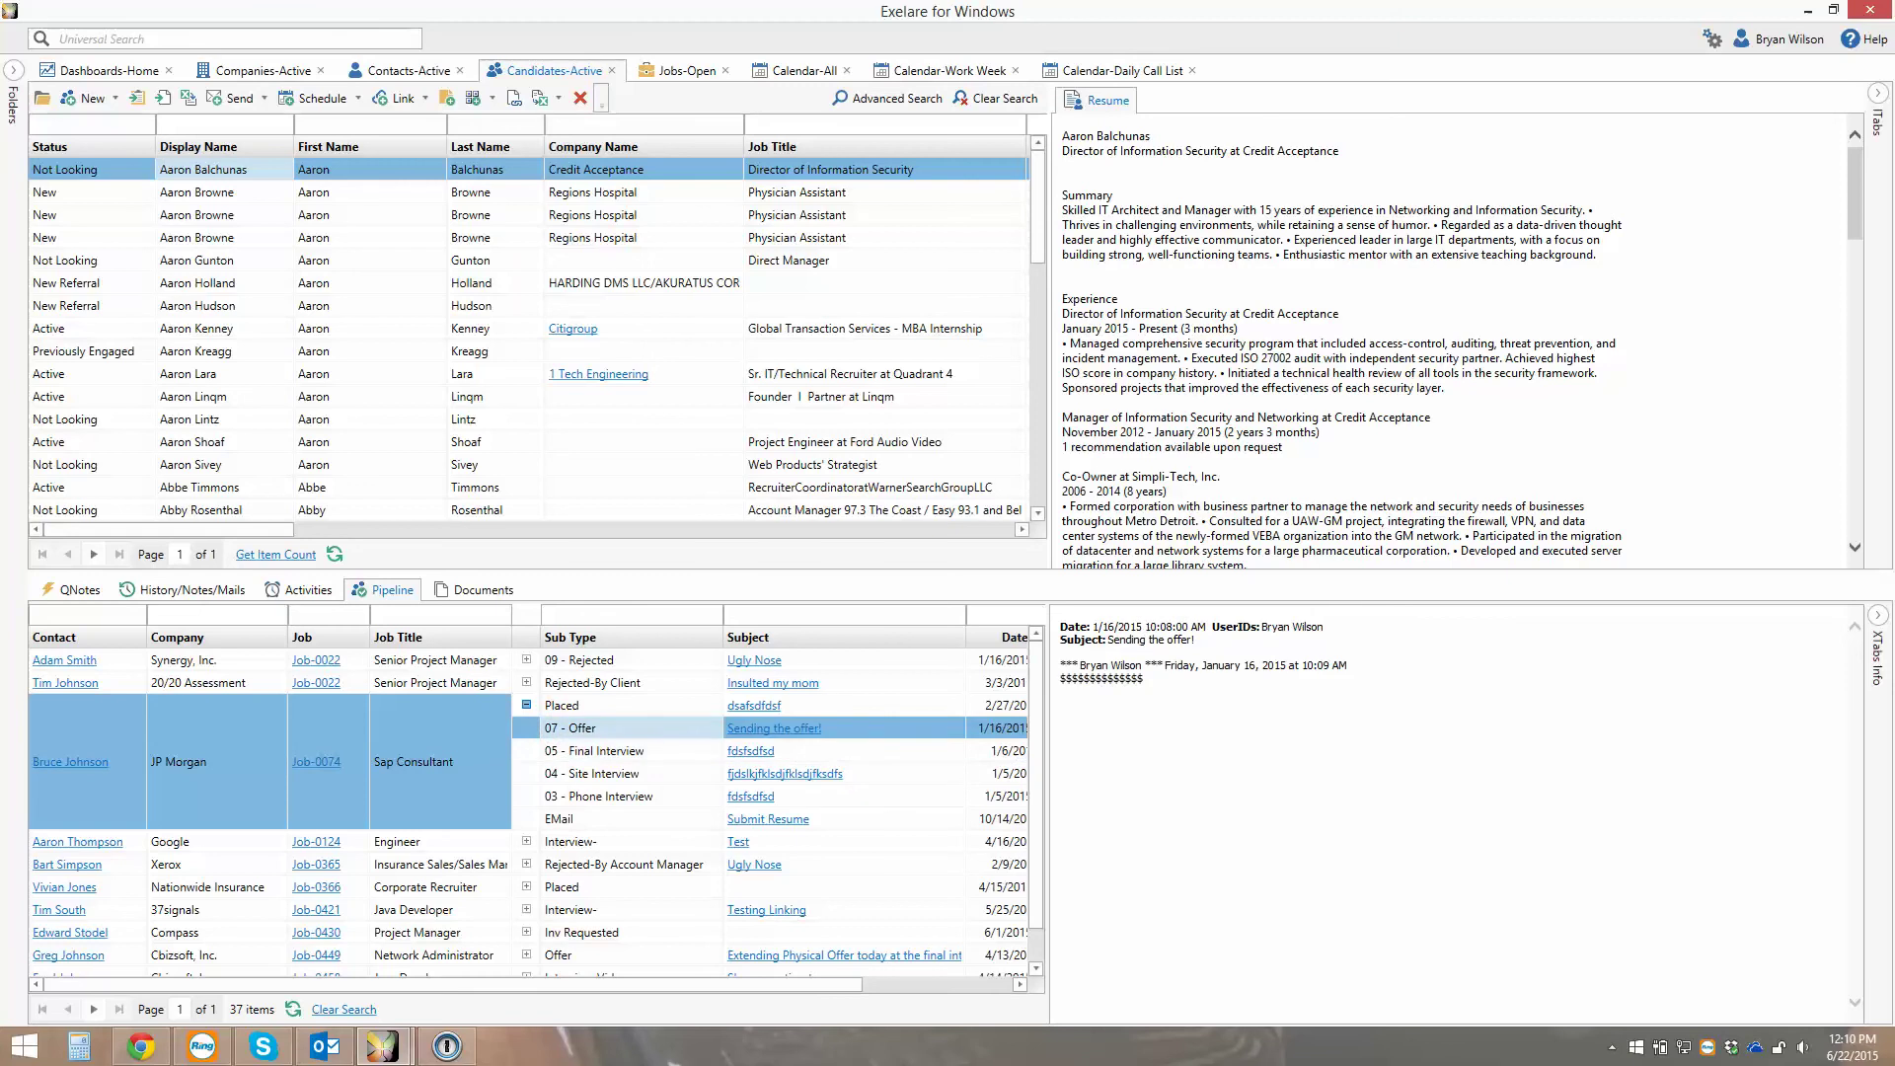
pyautogui.click(754, 705)
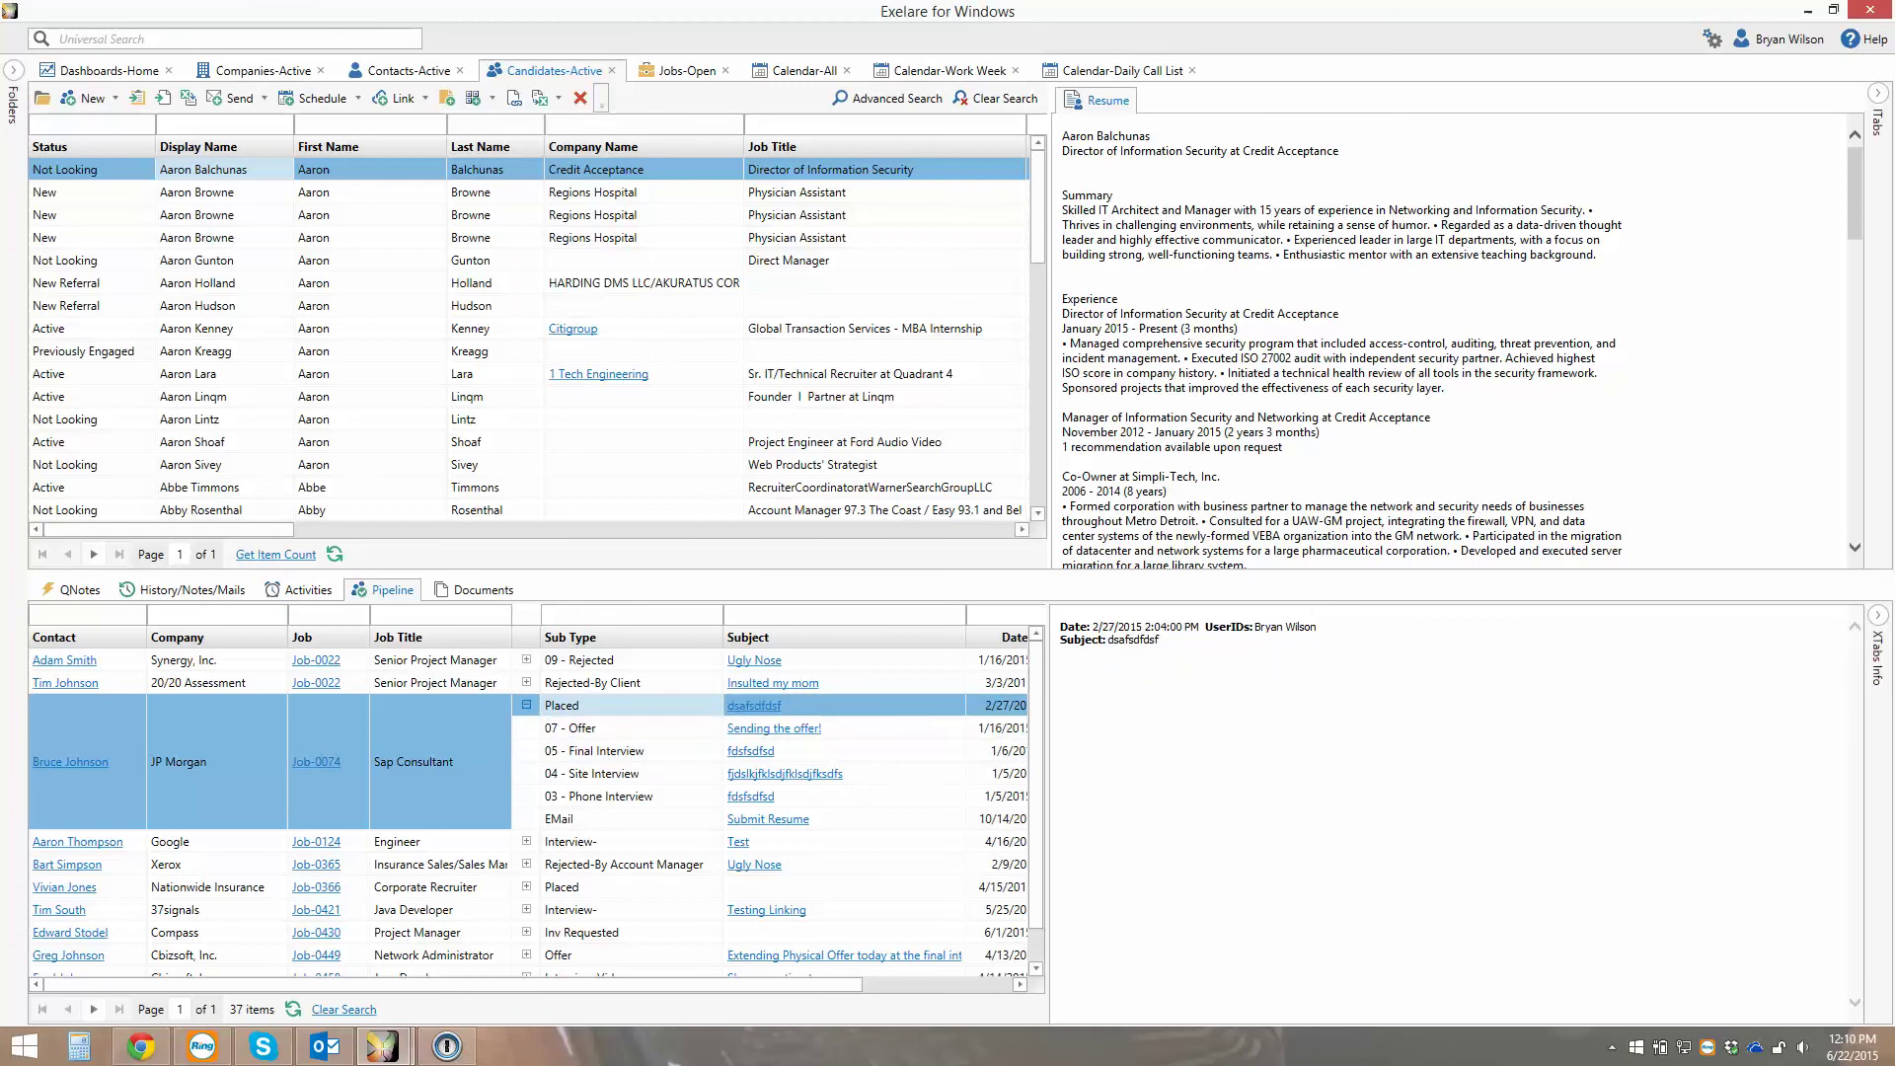
pyautogui.press('Left')
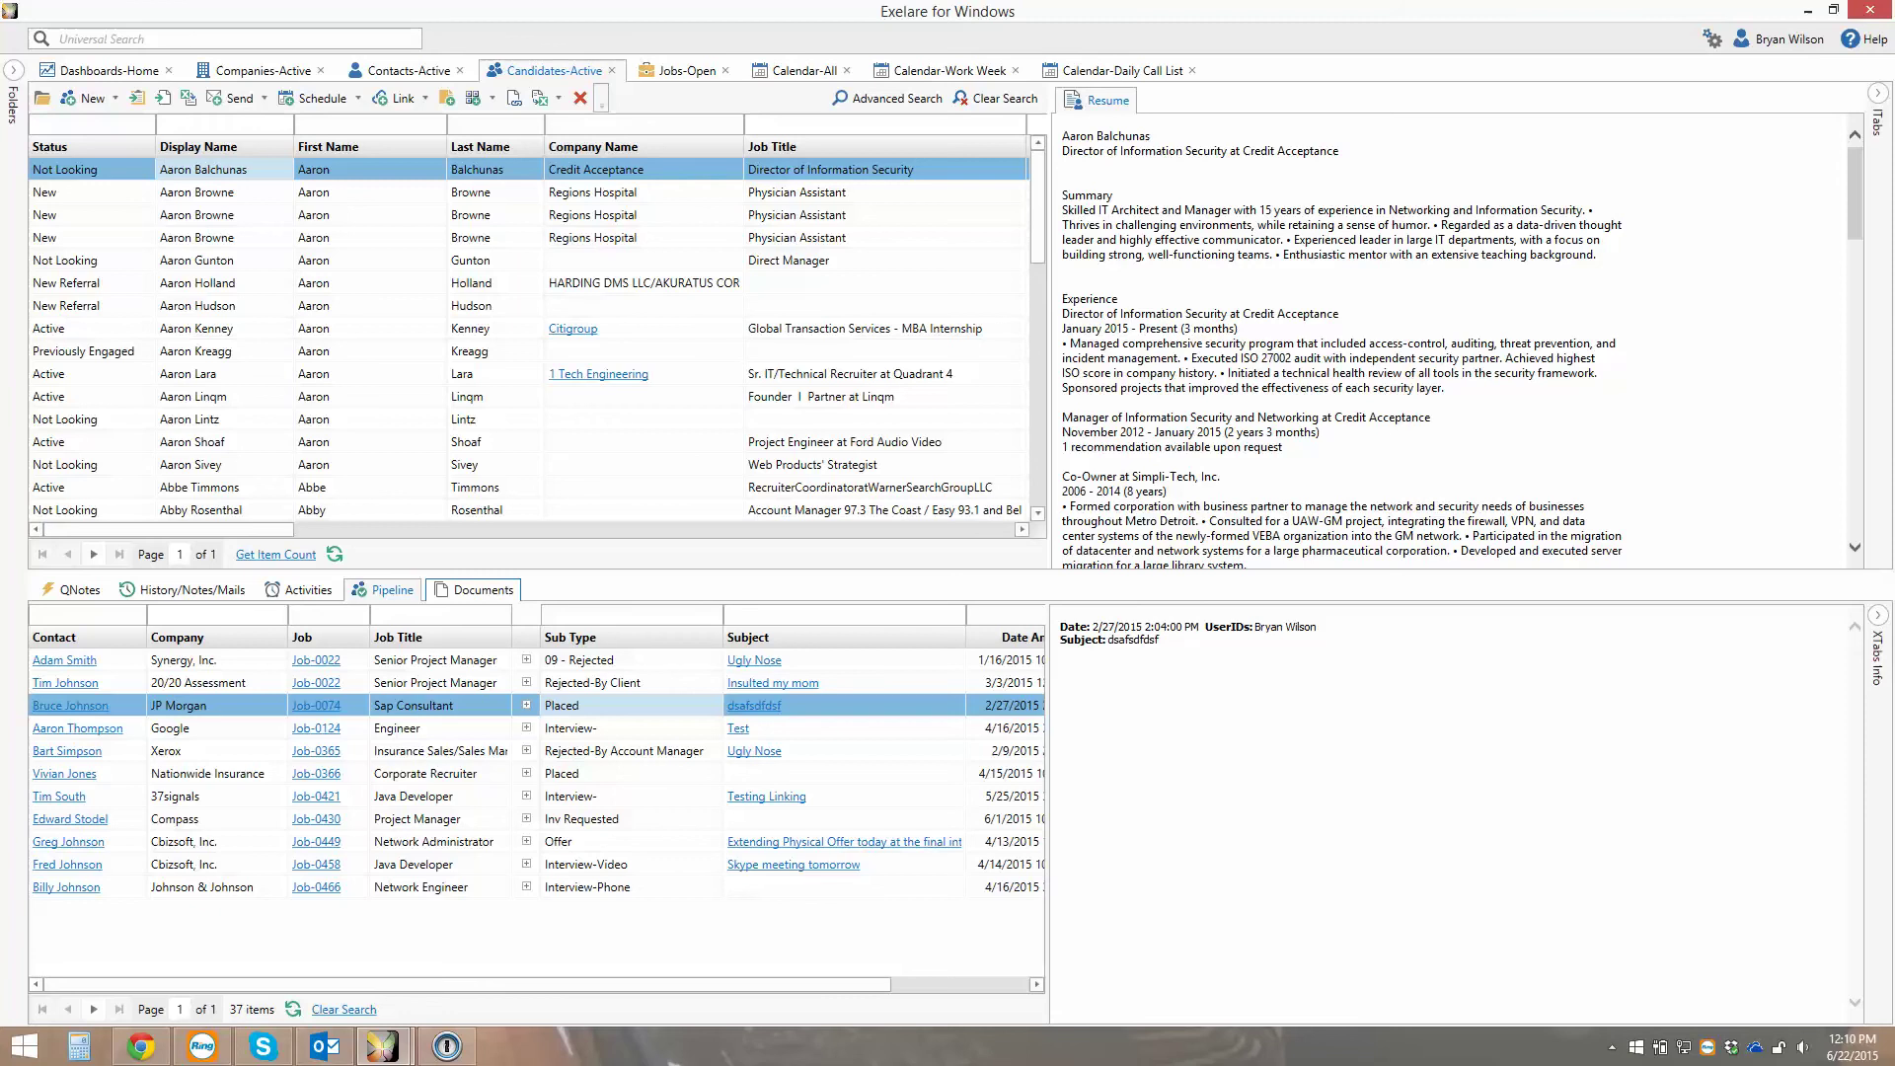
# - Open Documents, preview the Implementations Guide and CC Authorization Form records, and widen Subject
pyautogui.click(476, 590)
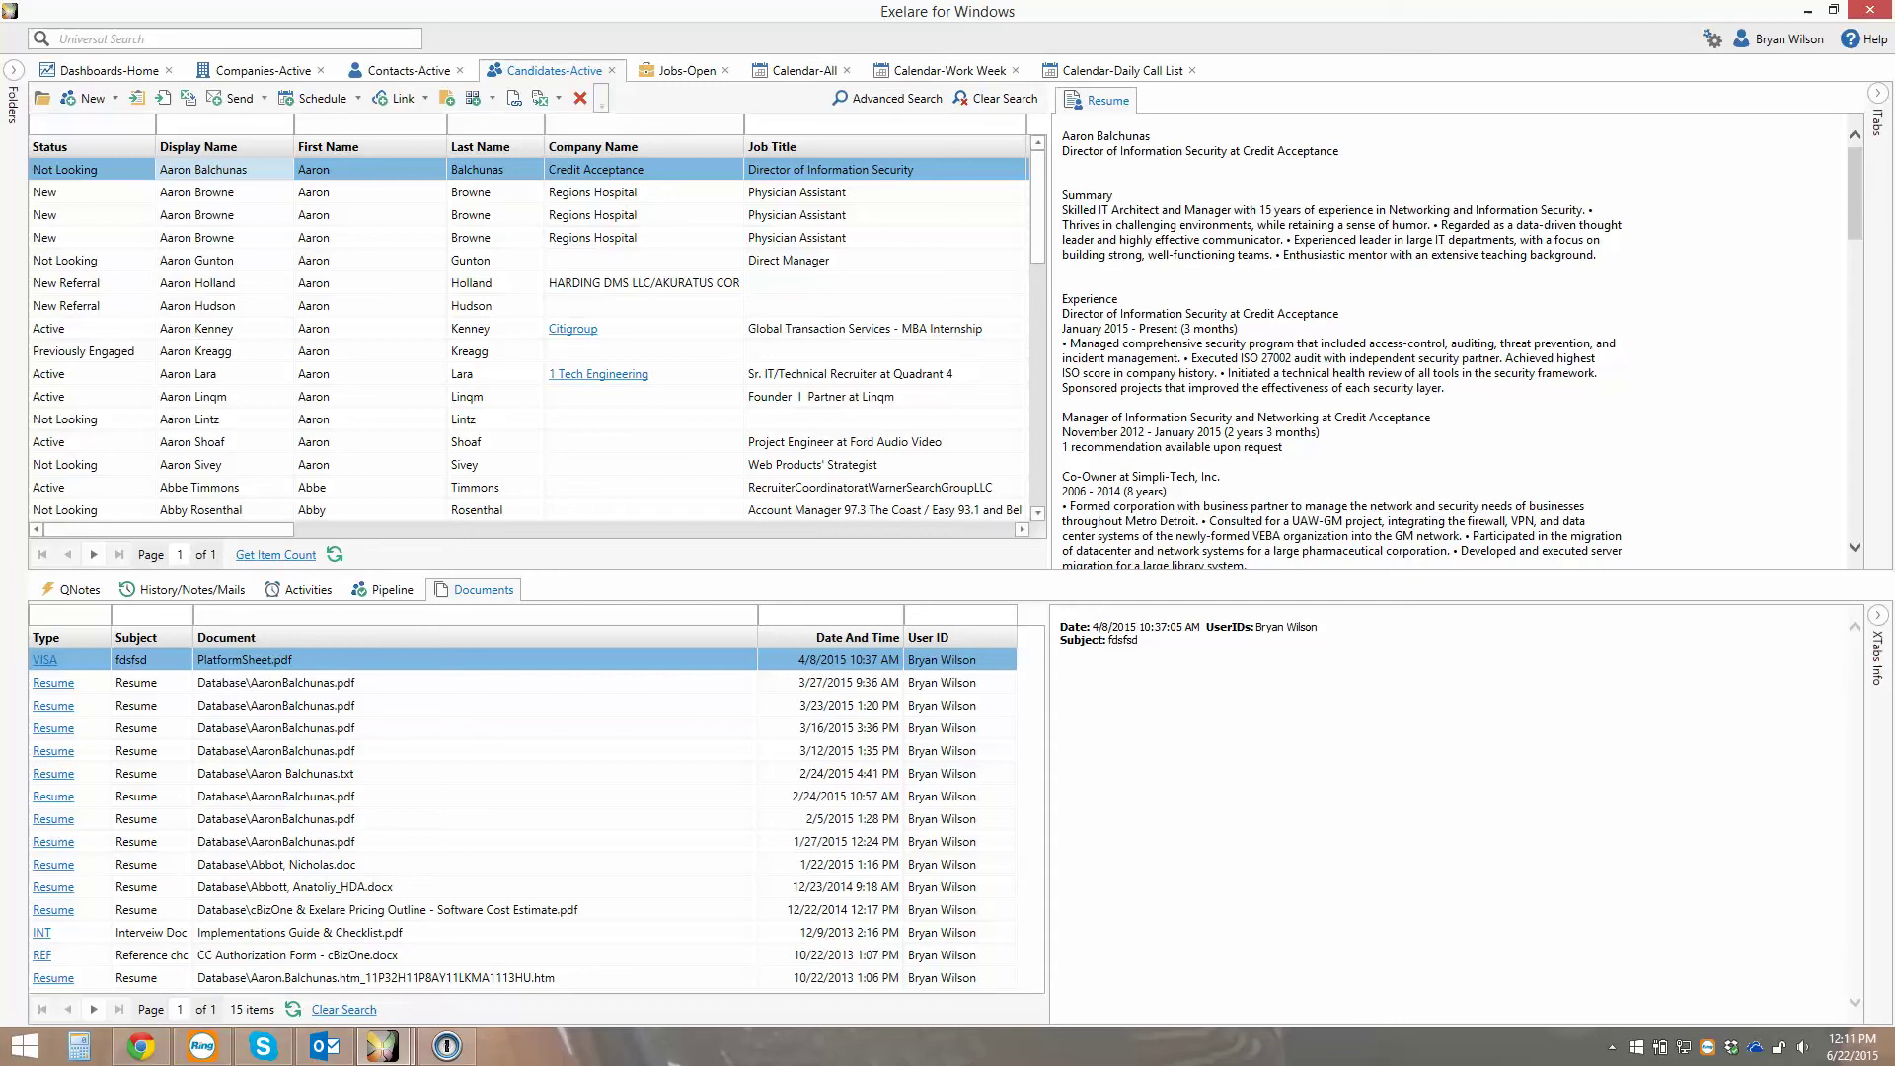
pyautogui.click(474, 932)
pyautogui.click(474, 954)
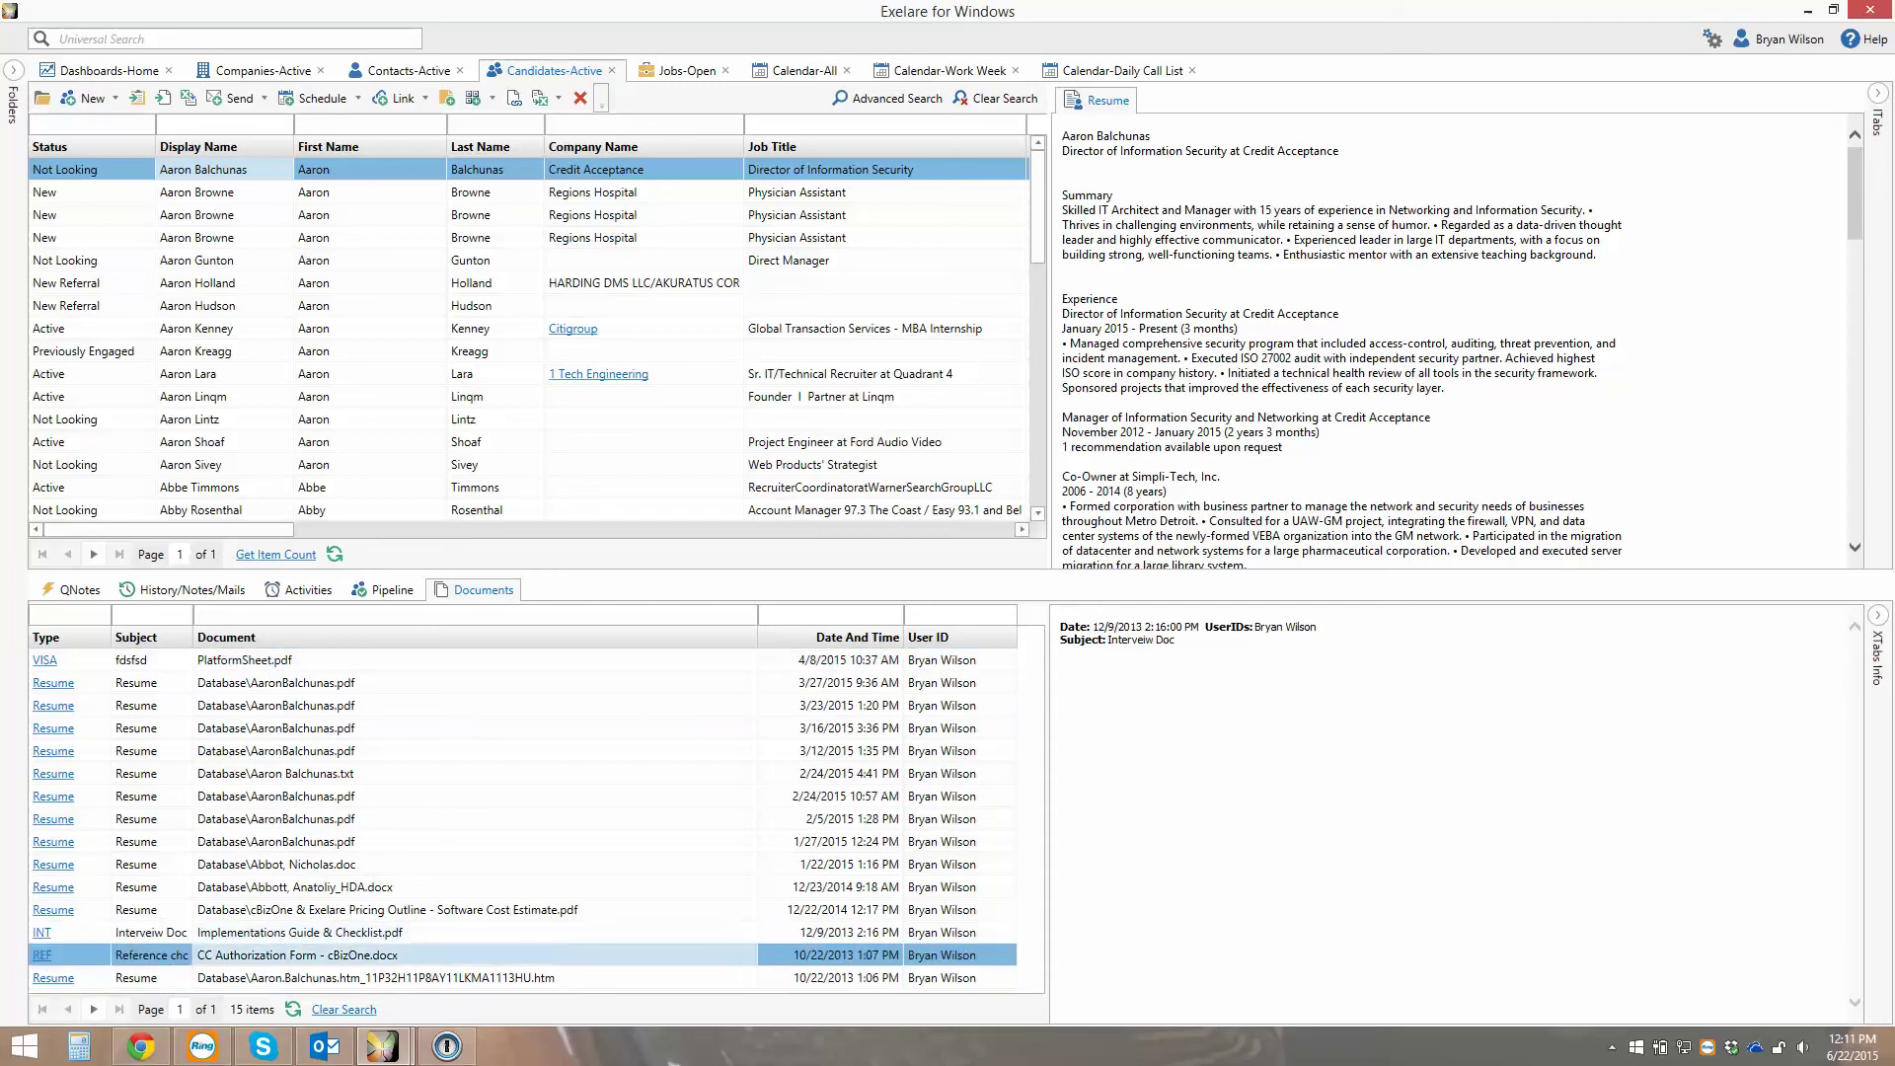
pyautogui.moveTo(194, 637); pyautogui.dragTo(220, 636)
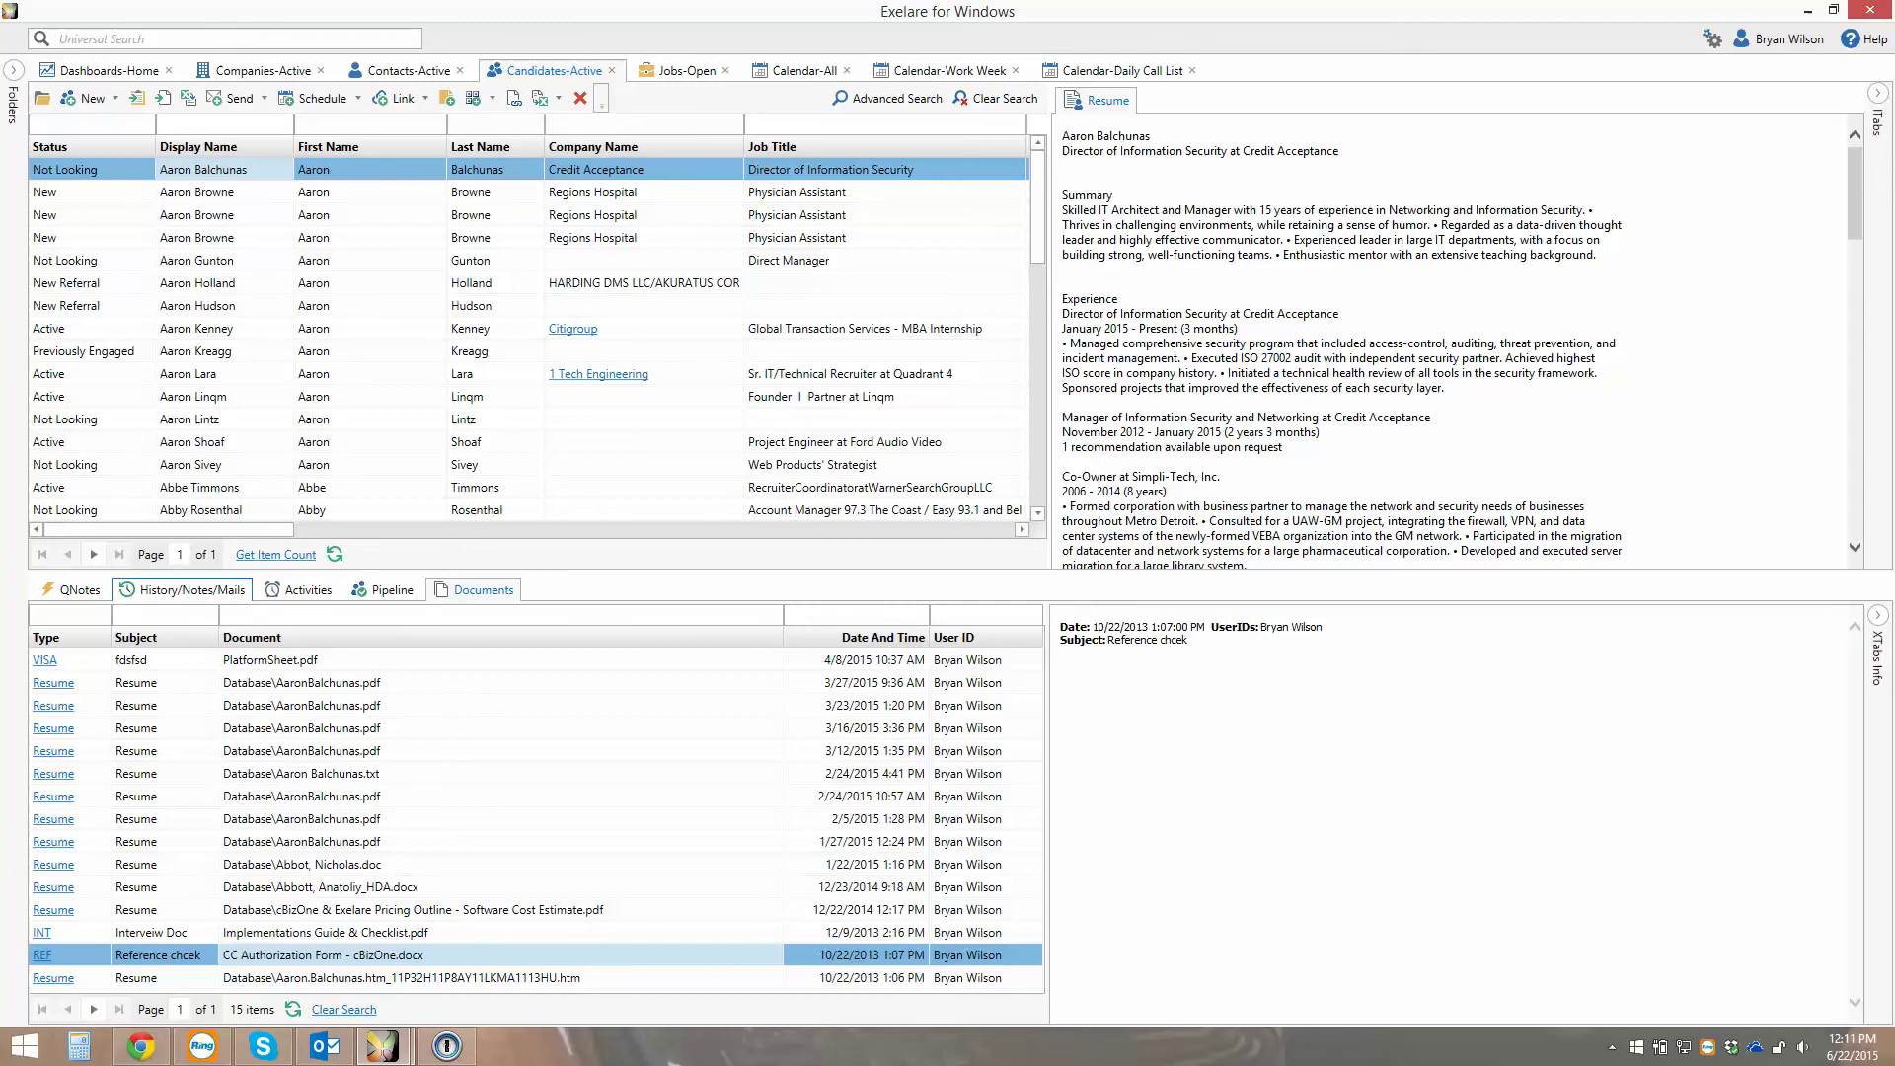
# - Return to History/Notes/Mails, briefly filter Company Name by abc, then clear the search
pyautogui.click(182, 590)
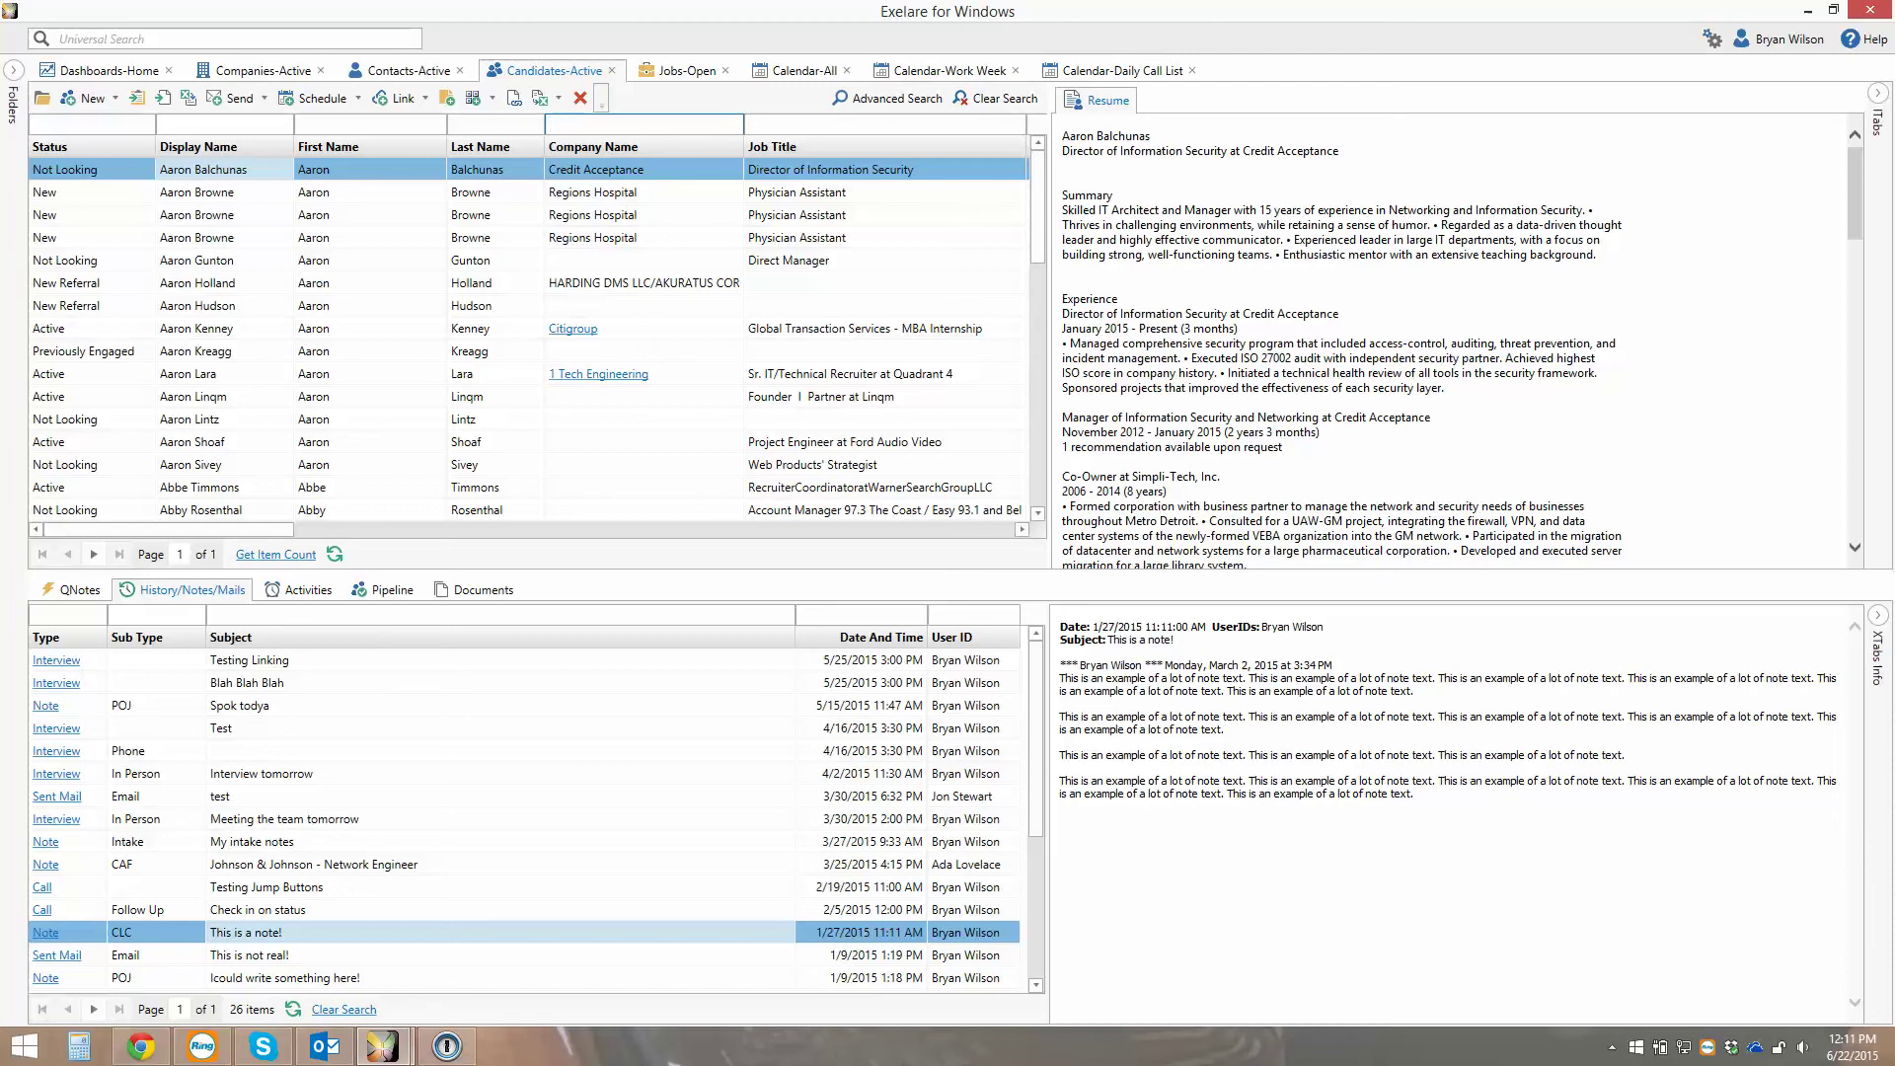
pyautogui.write('abc')
pyautogui.press('BackSpace')
pyautogui.press('BackSpace')
pyautogui.press('BackSpace')
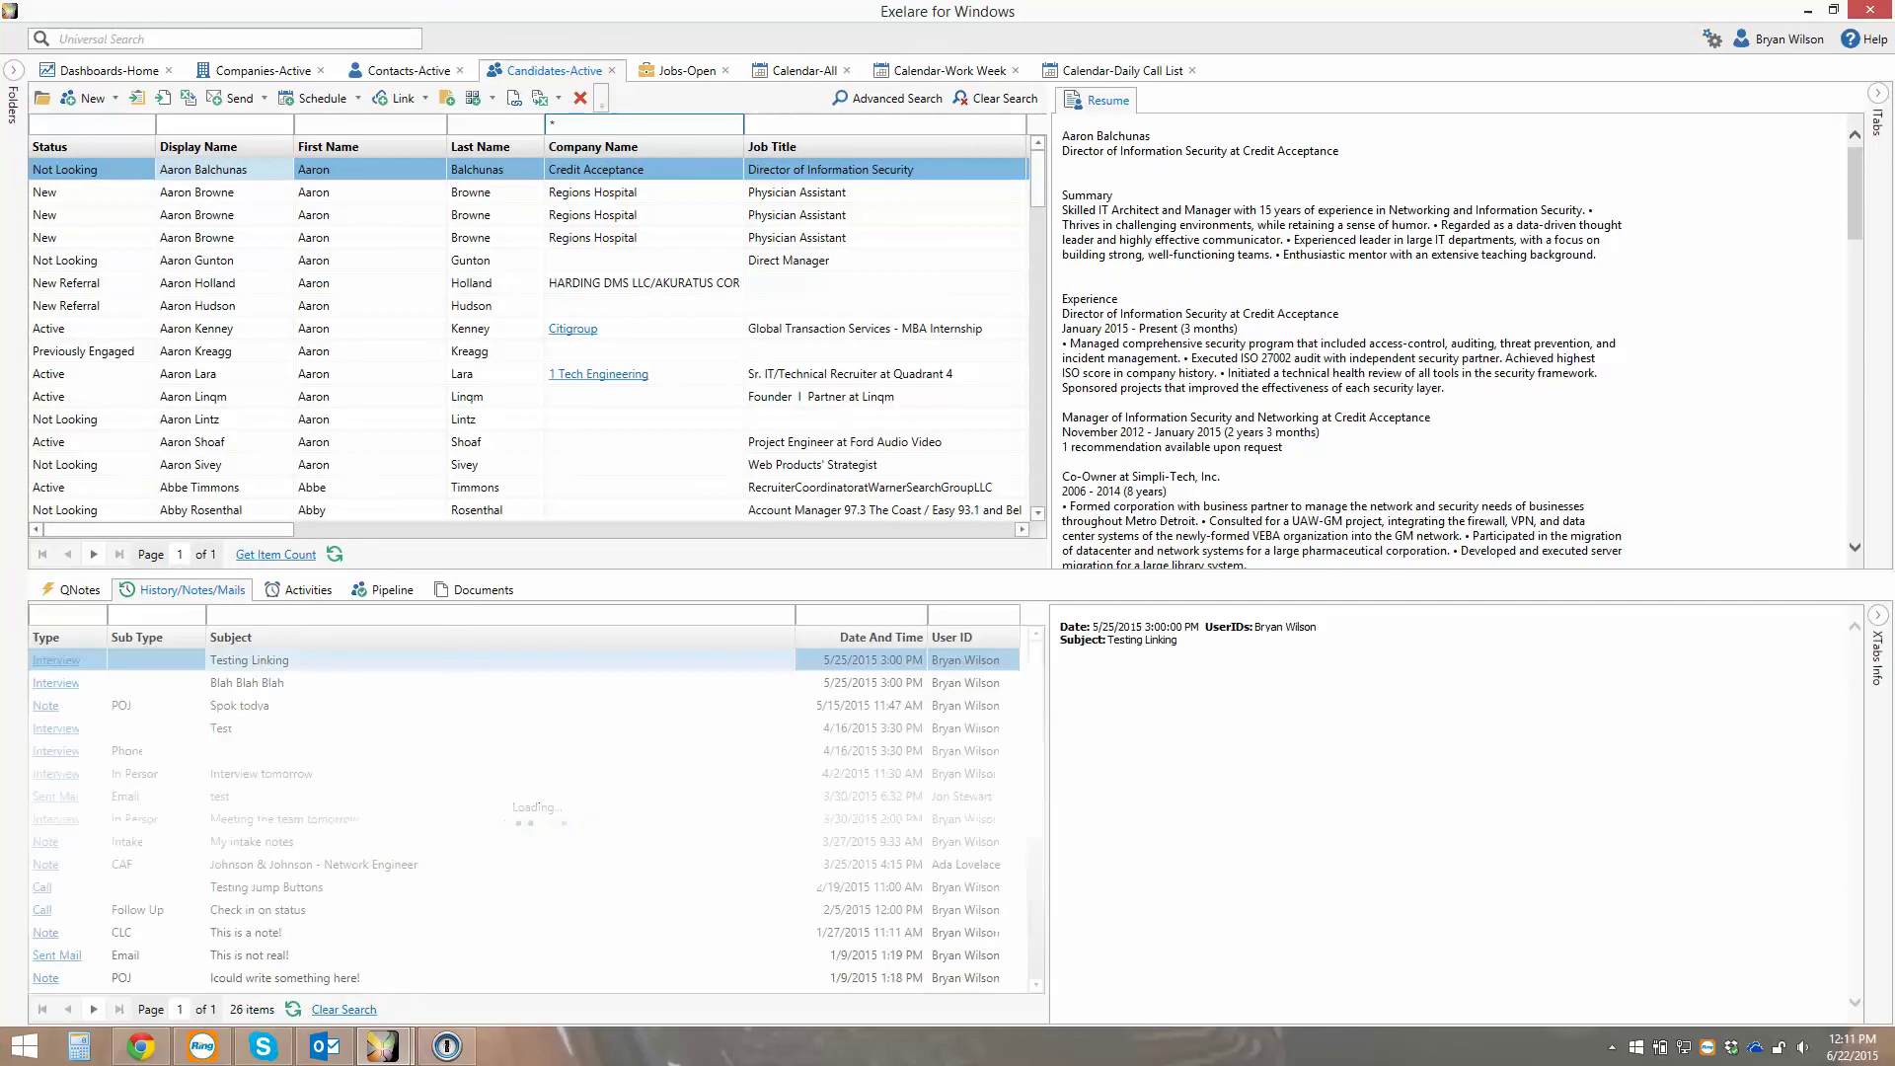
pyautogui.press('BackSpace')
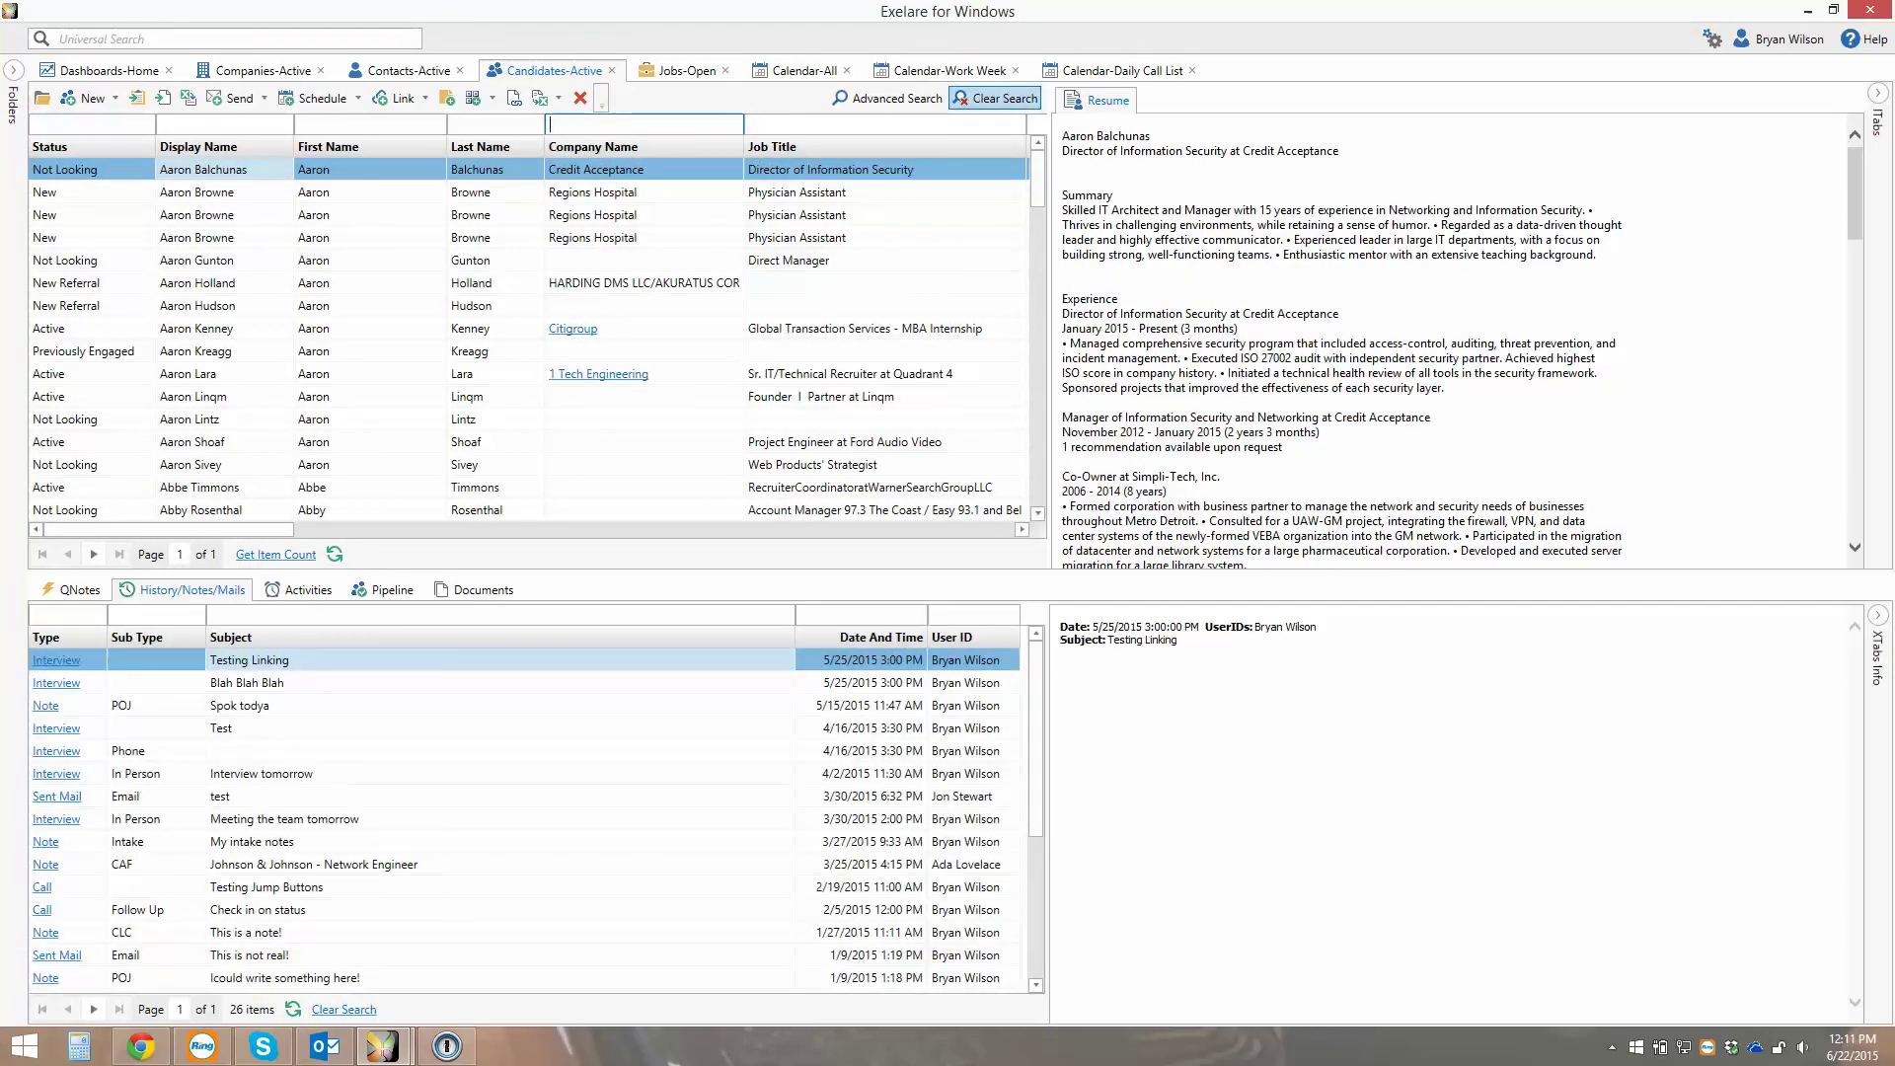
pyautogui.click(997, 98)
pyautogui.click(886, 98)
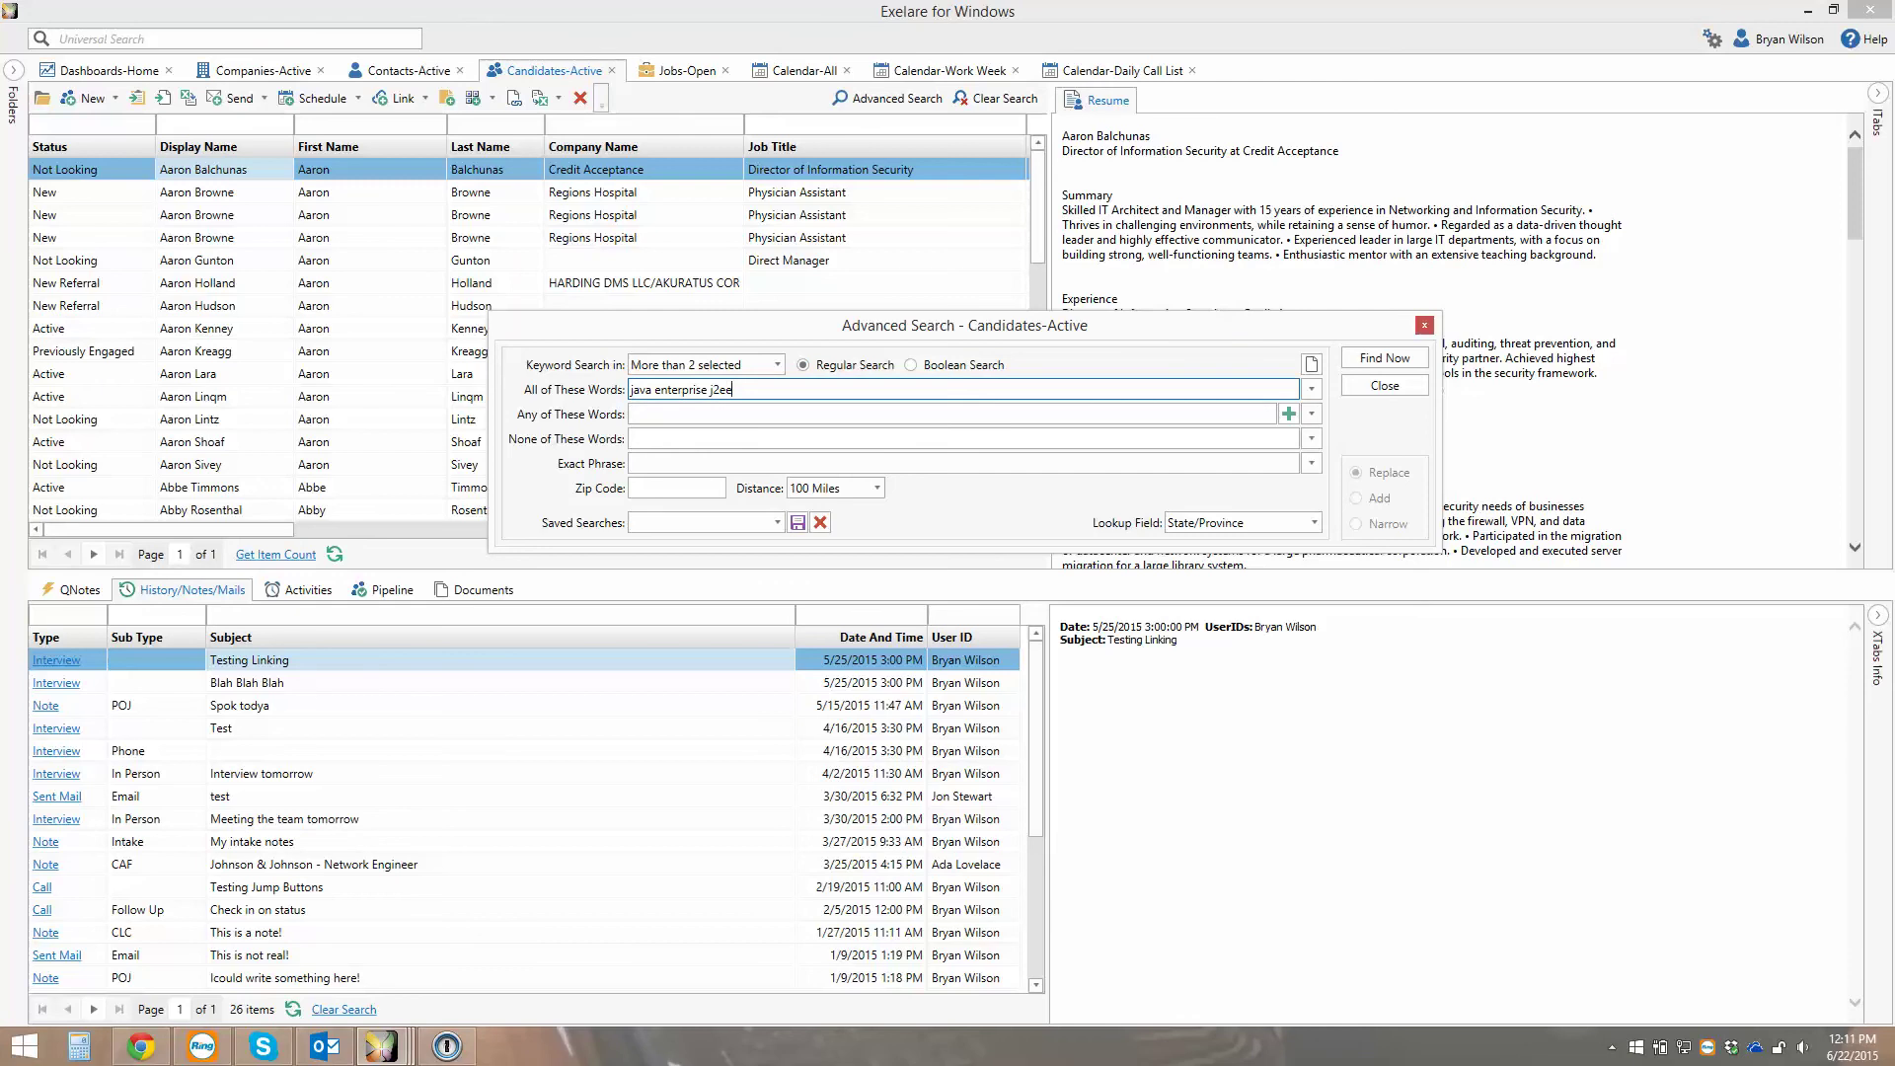
# - Run a regular advanced search for all words 'sales marketing' within 100 Miles
pyautogui.press('Tab')
pyautogui.press('Tab')
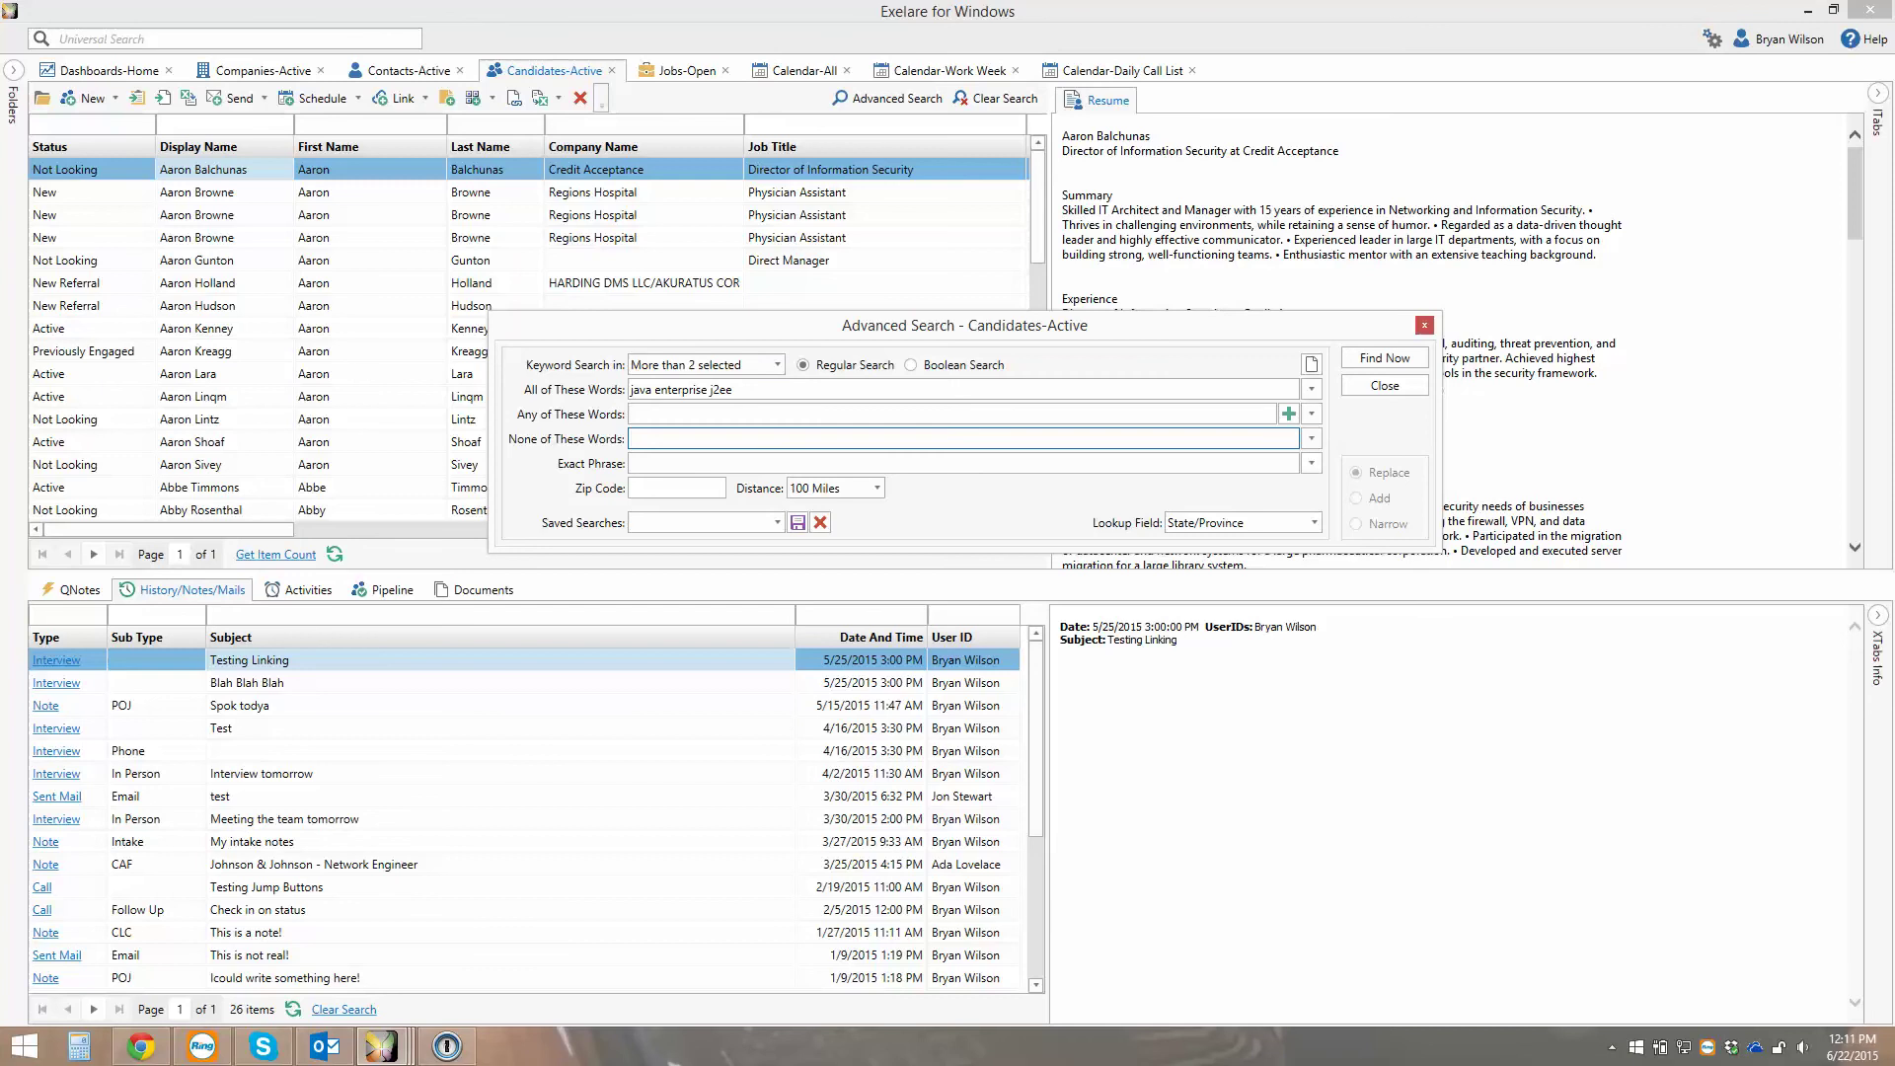
pyautogui.press('Tab')
pyautogui.press('Tab')
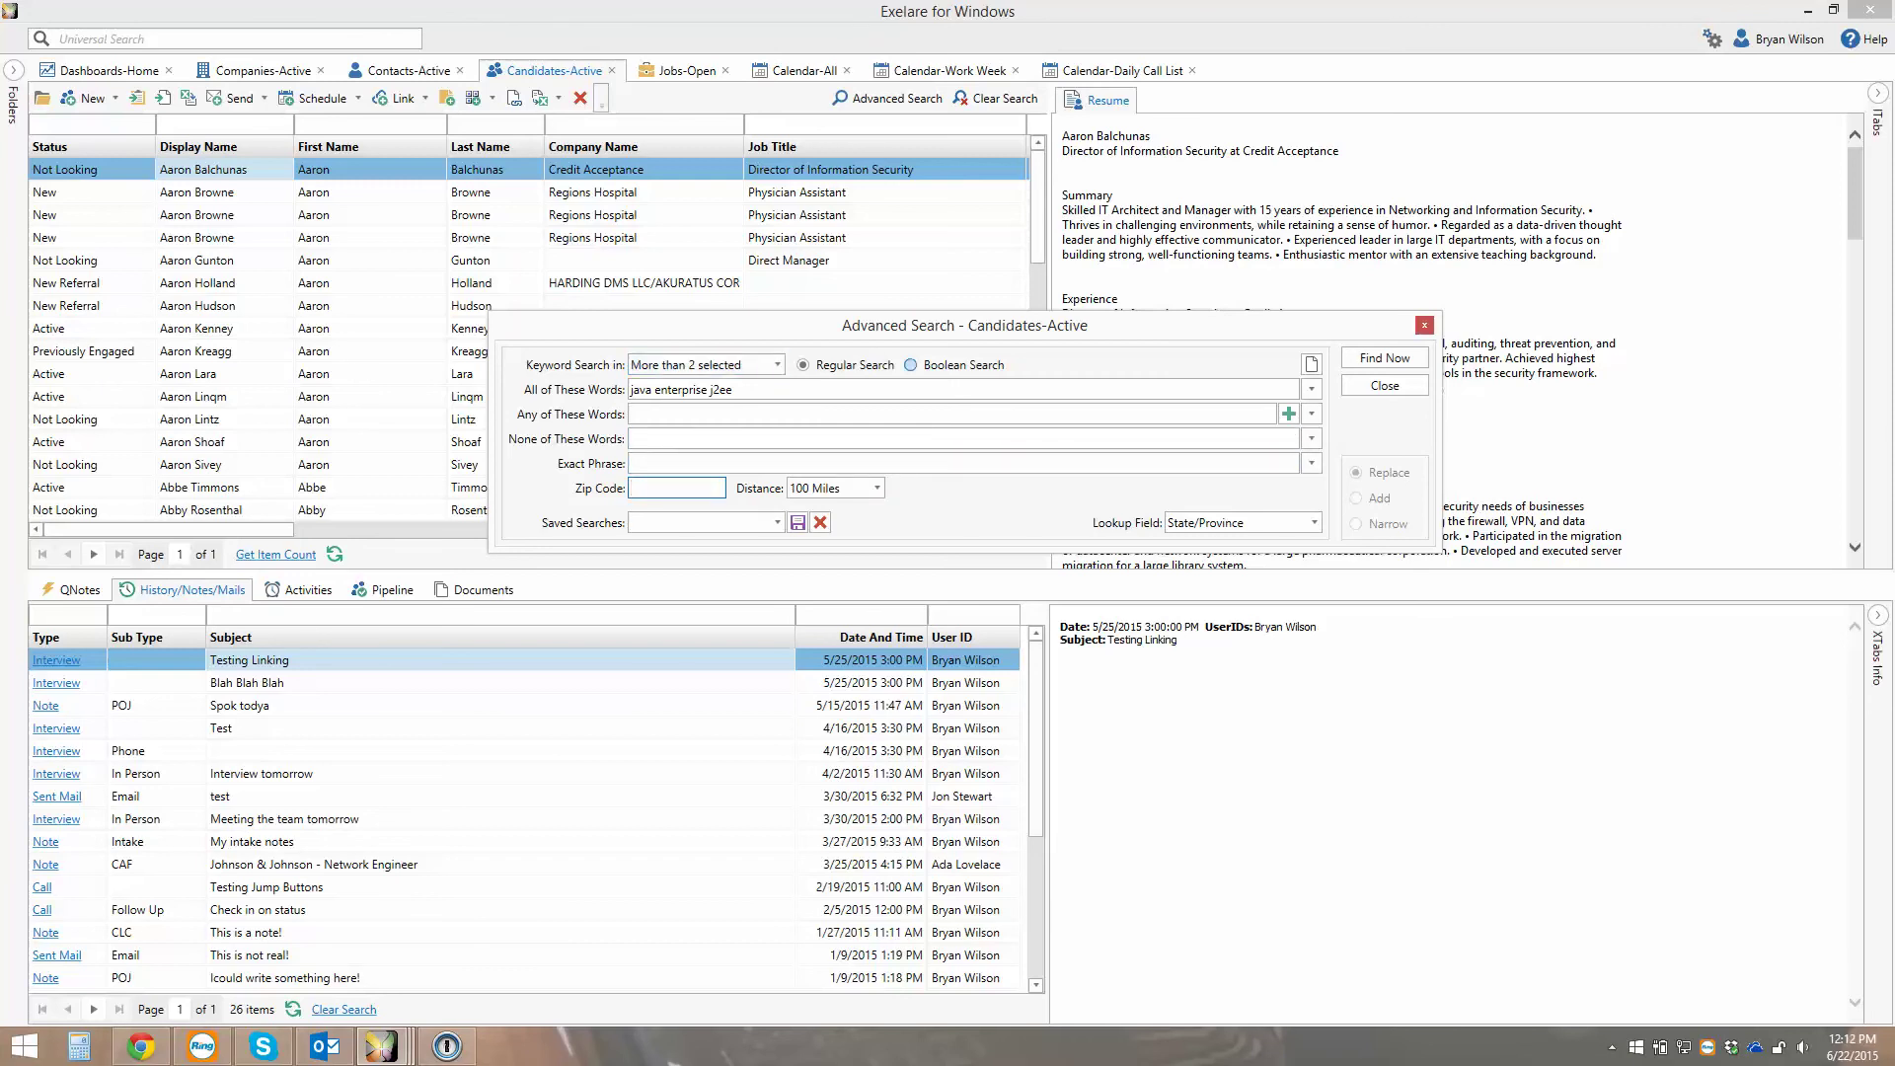
pyautogui.click(910, 365)
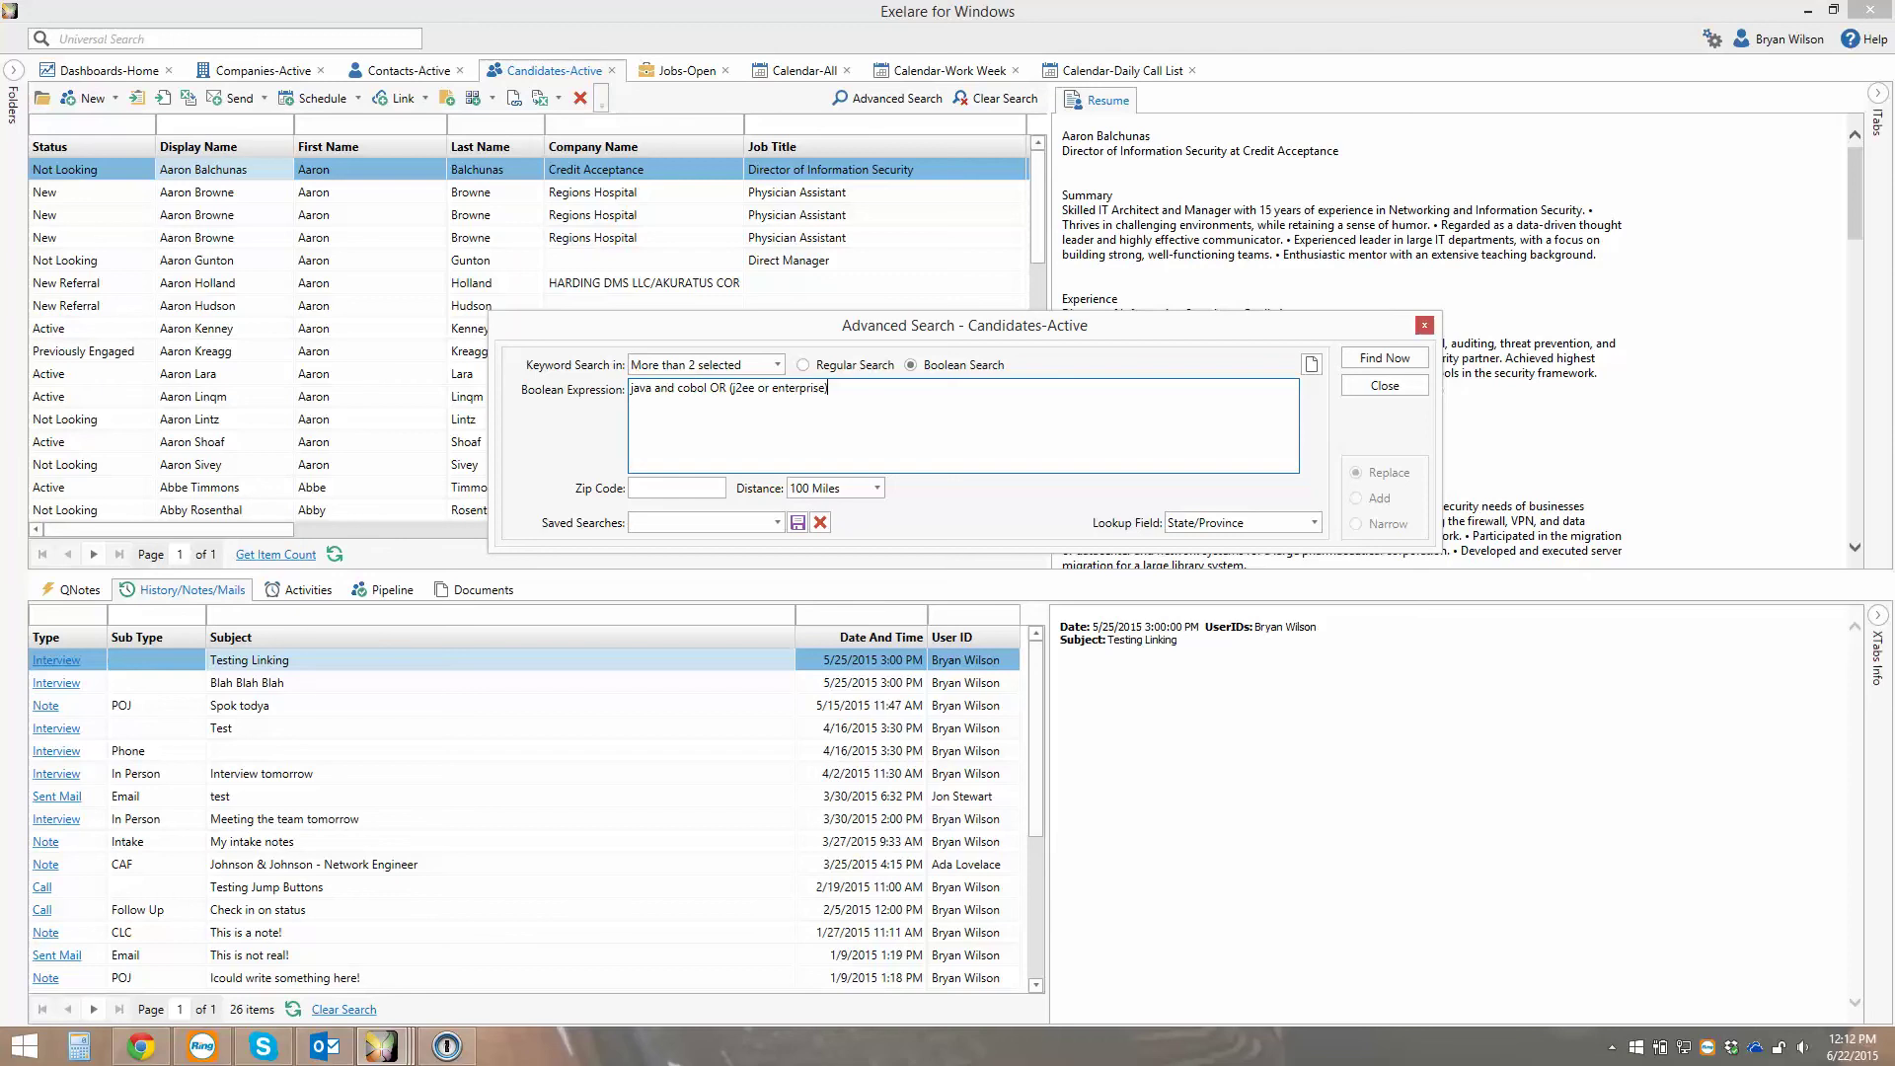
pyautogui.click(803, 365)
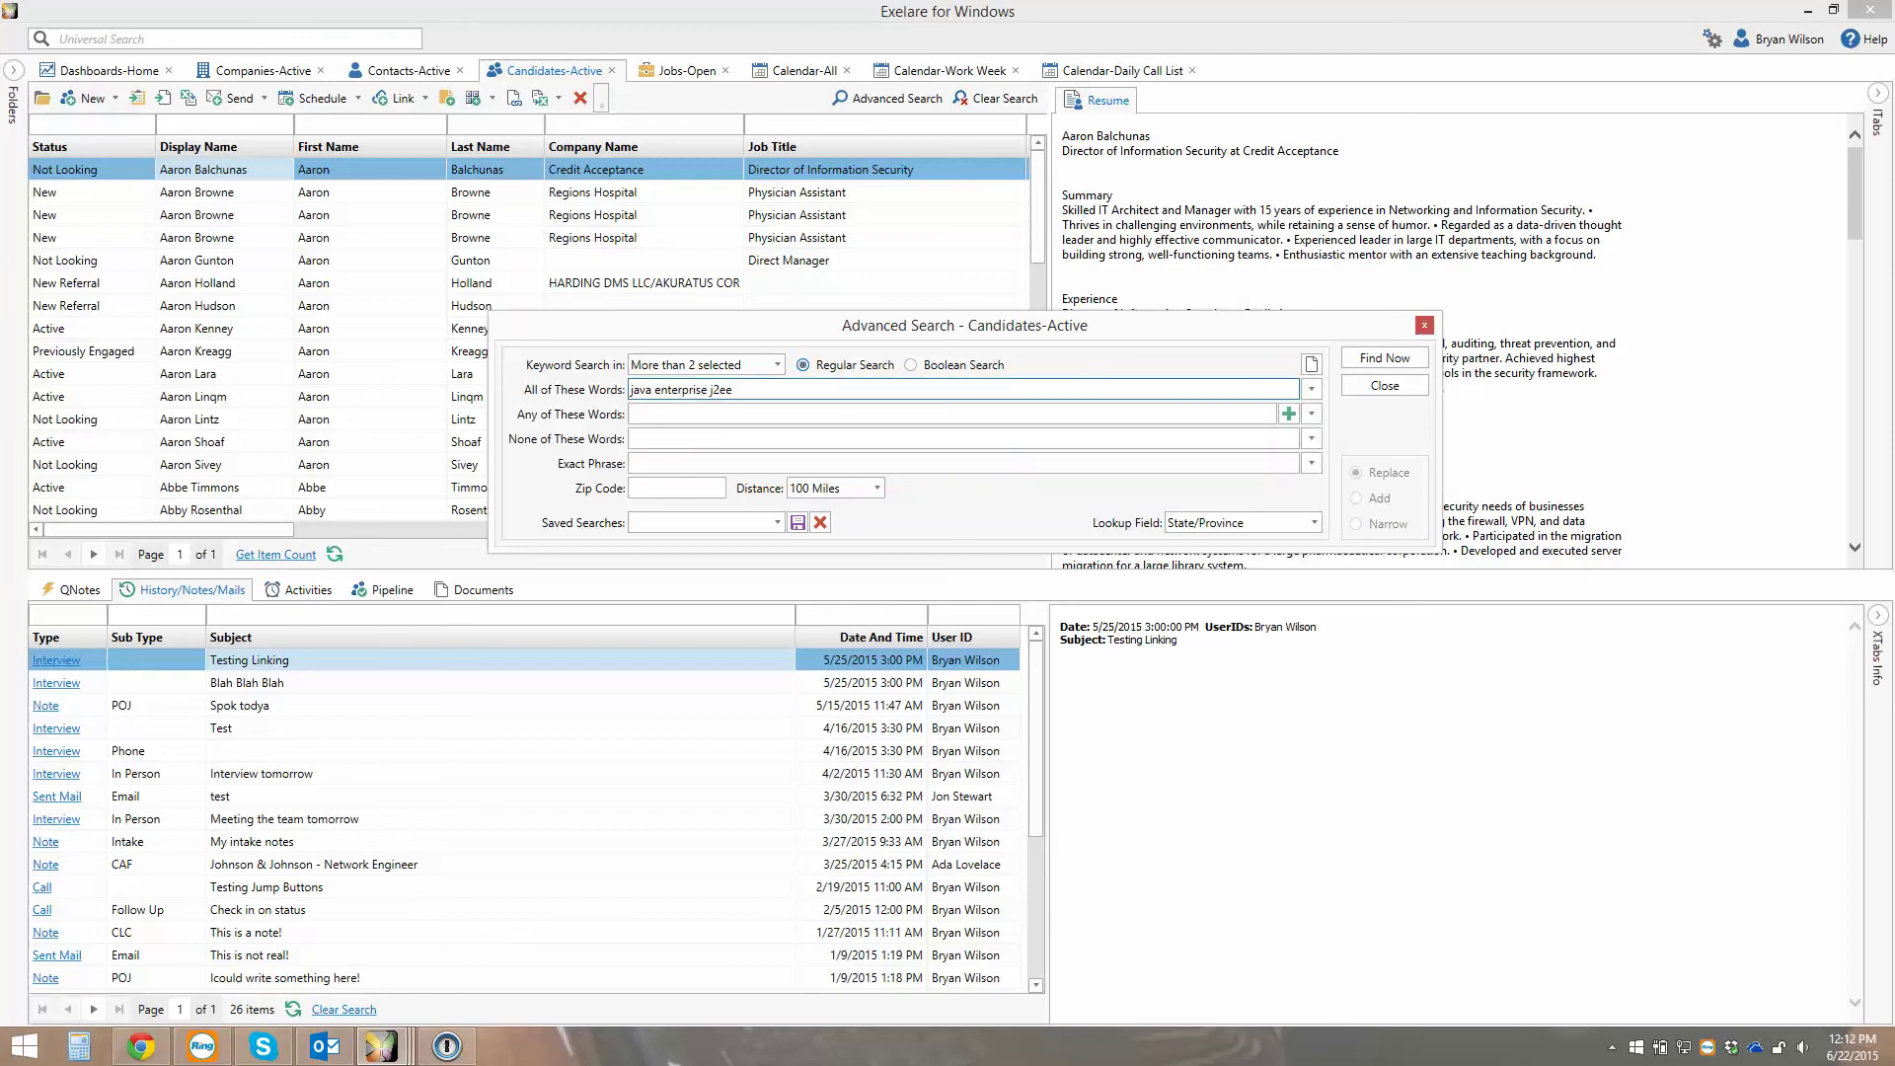
pyautogui.write('sales marketing')
pyautogui.press('Tab')
pyautogui.press('Tab')
pyautogui.press('Tab')
pyautogui.press('Tab')
pyautogui.press('Tab')
pyautogui.press('Tab')
pyautogui.hotkey('alt', 'Down')
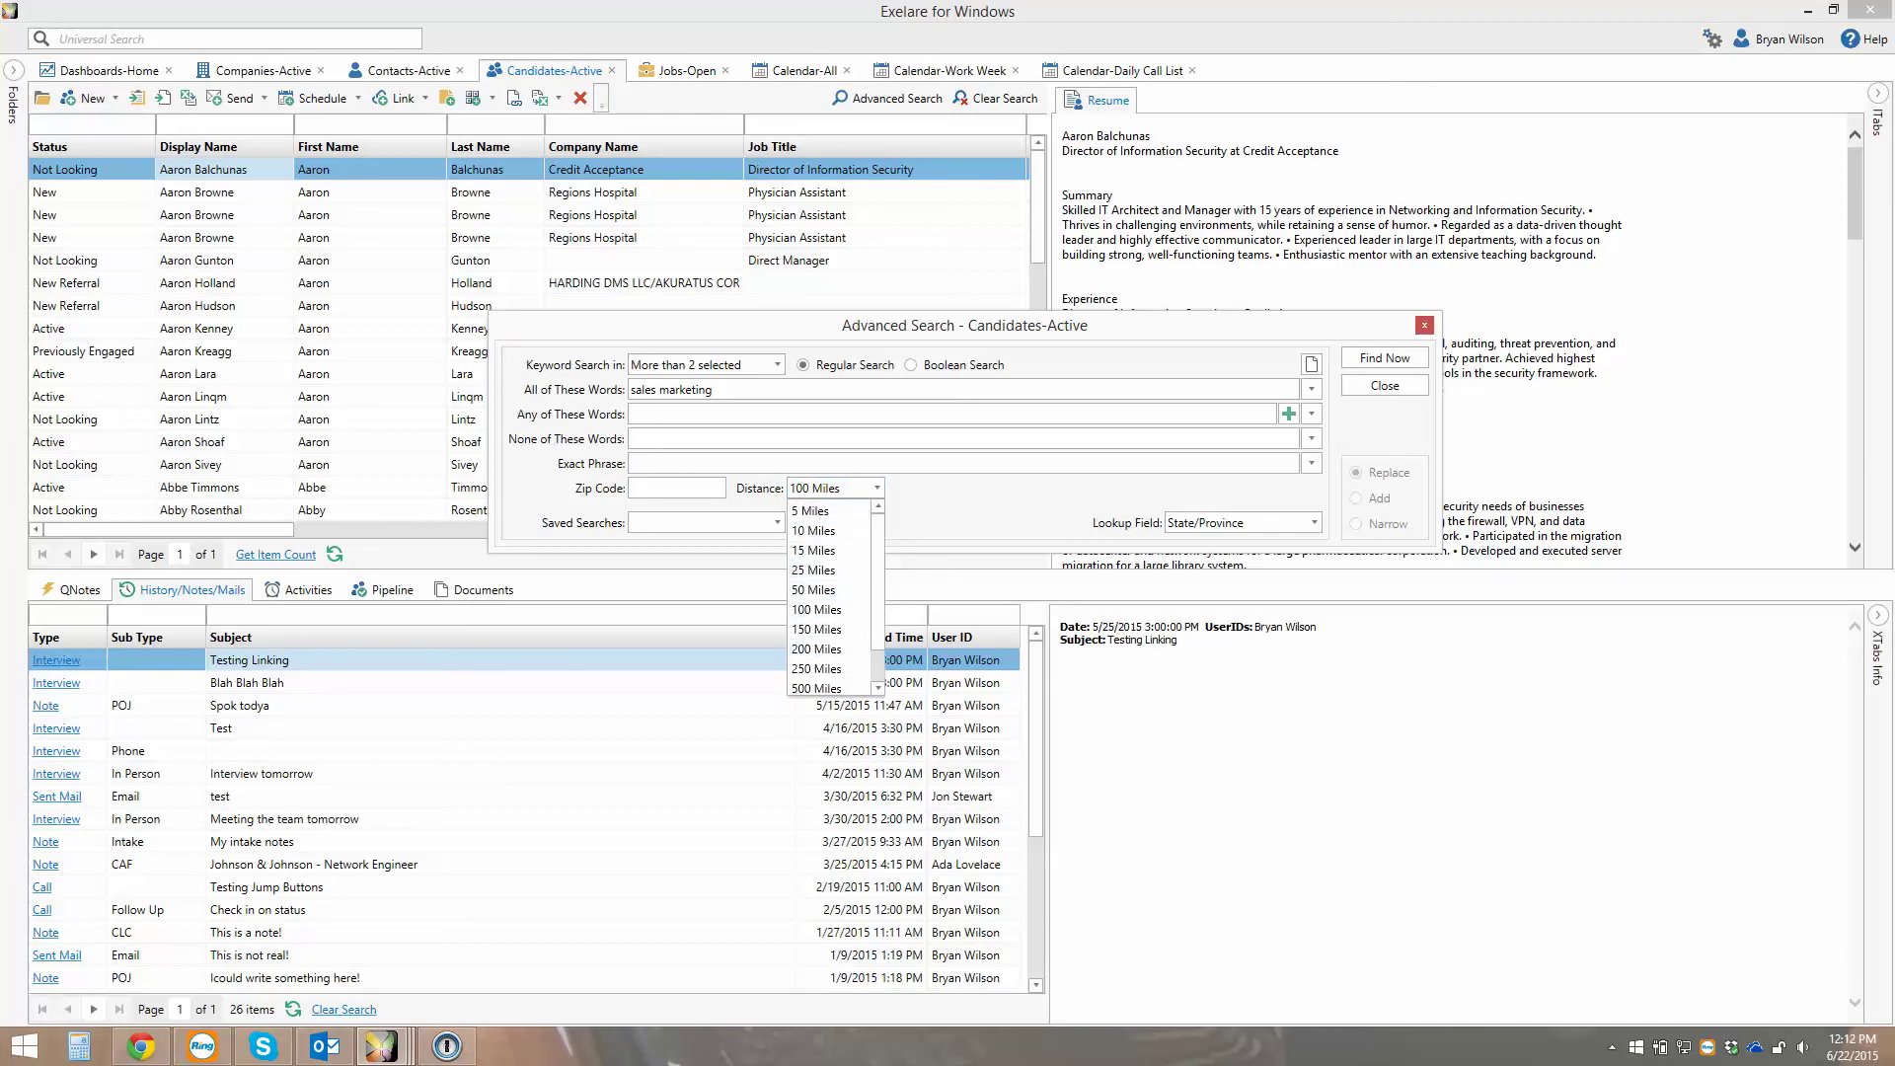
pyautogui.click(829, 438)
pyautogui.click(702, 522)
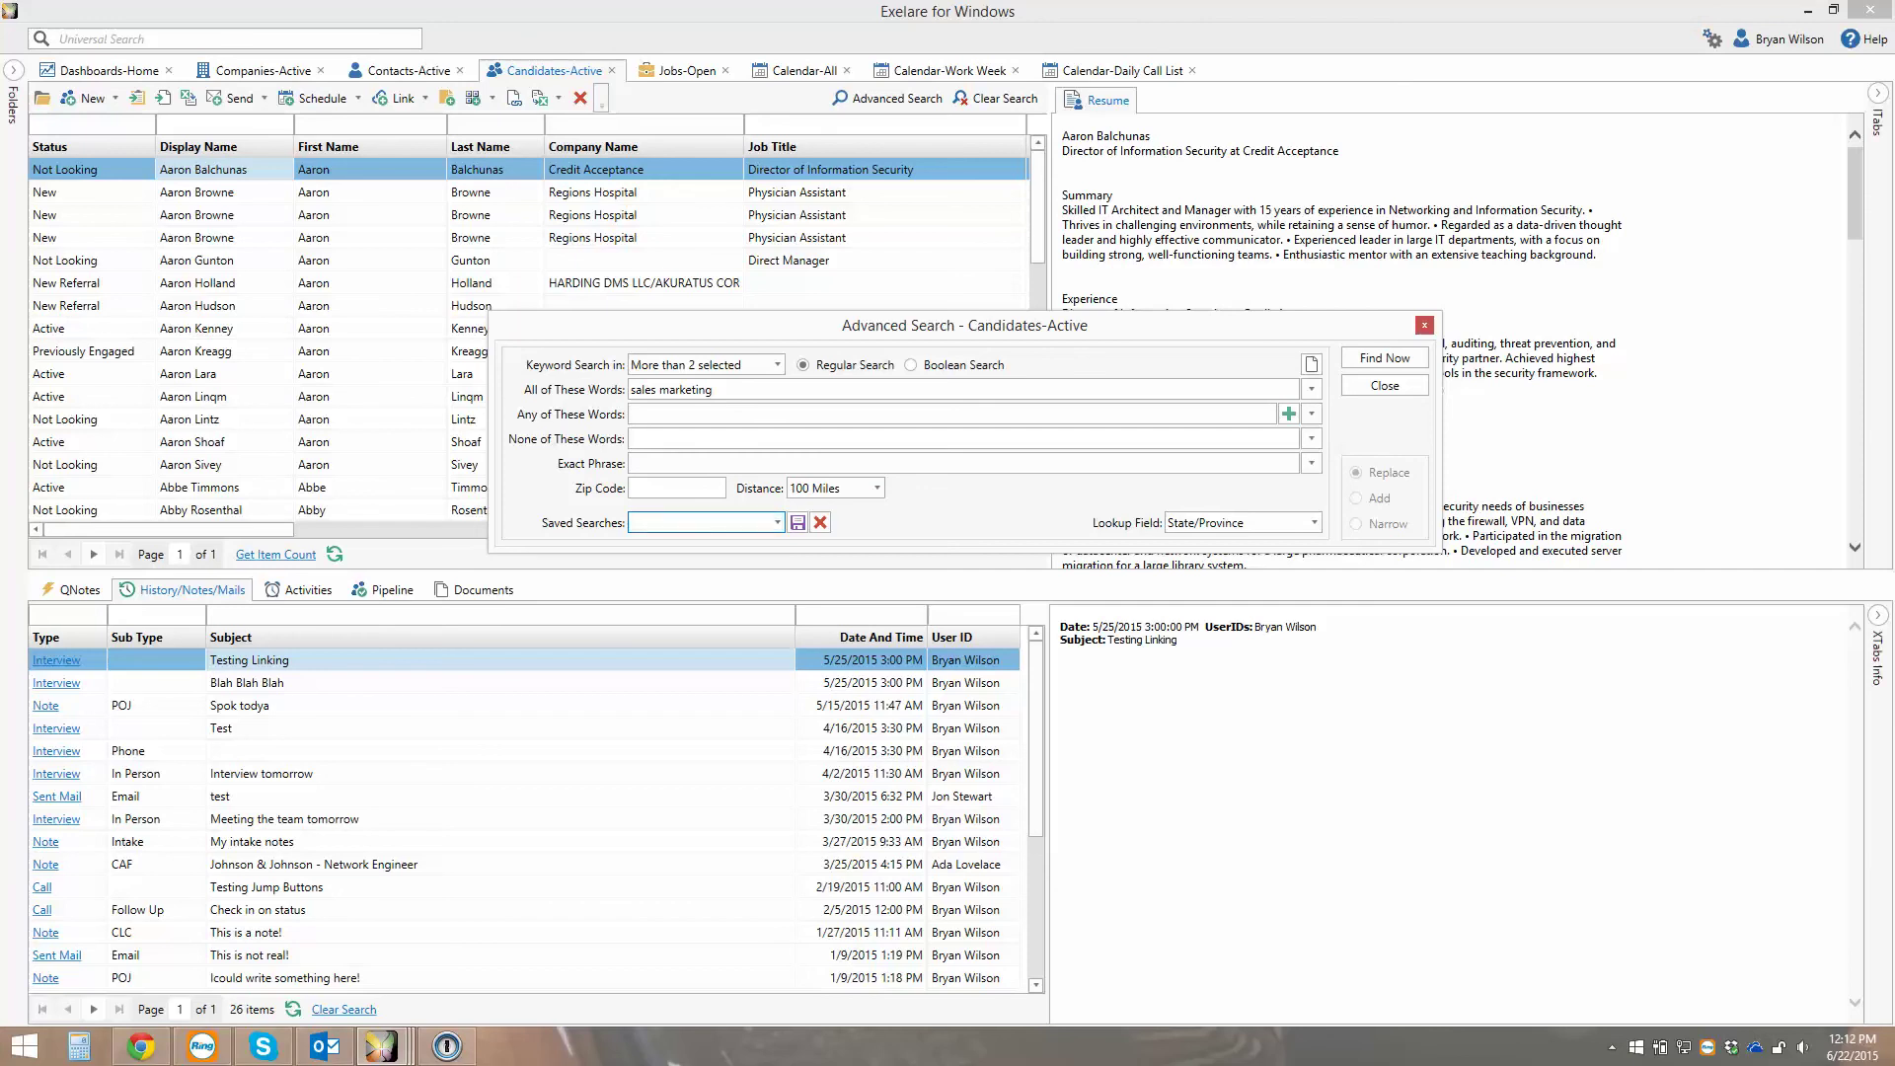
pyautogui.click(713, 389)
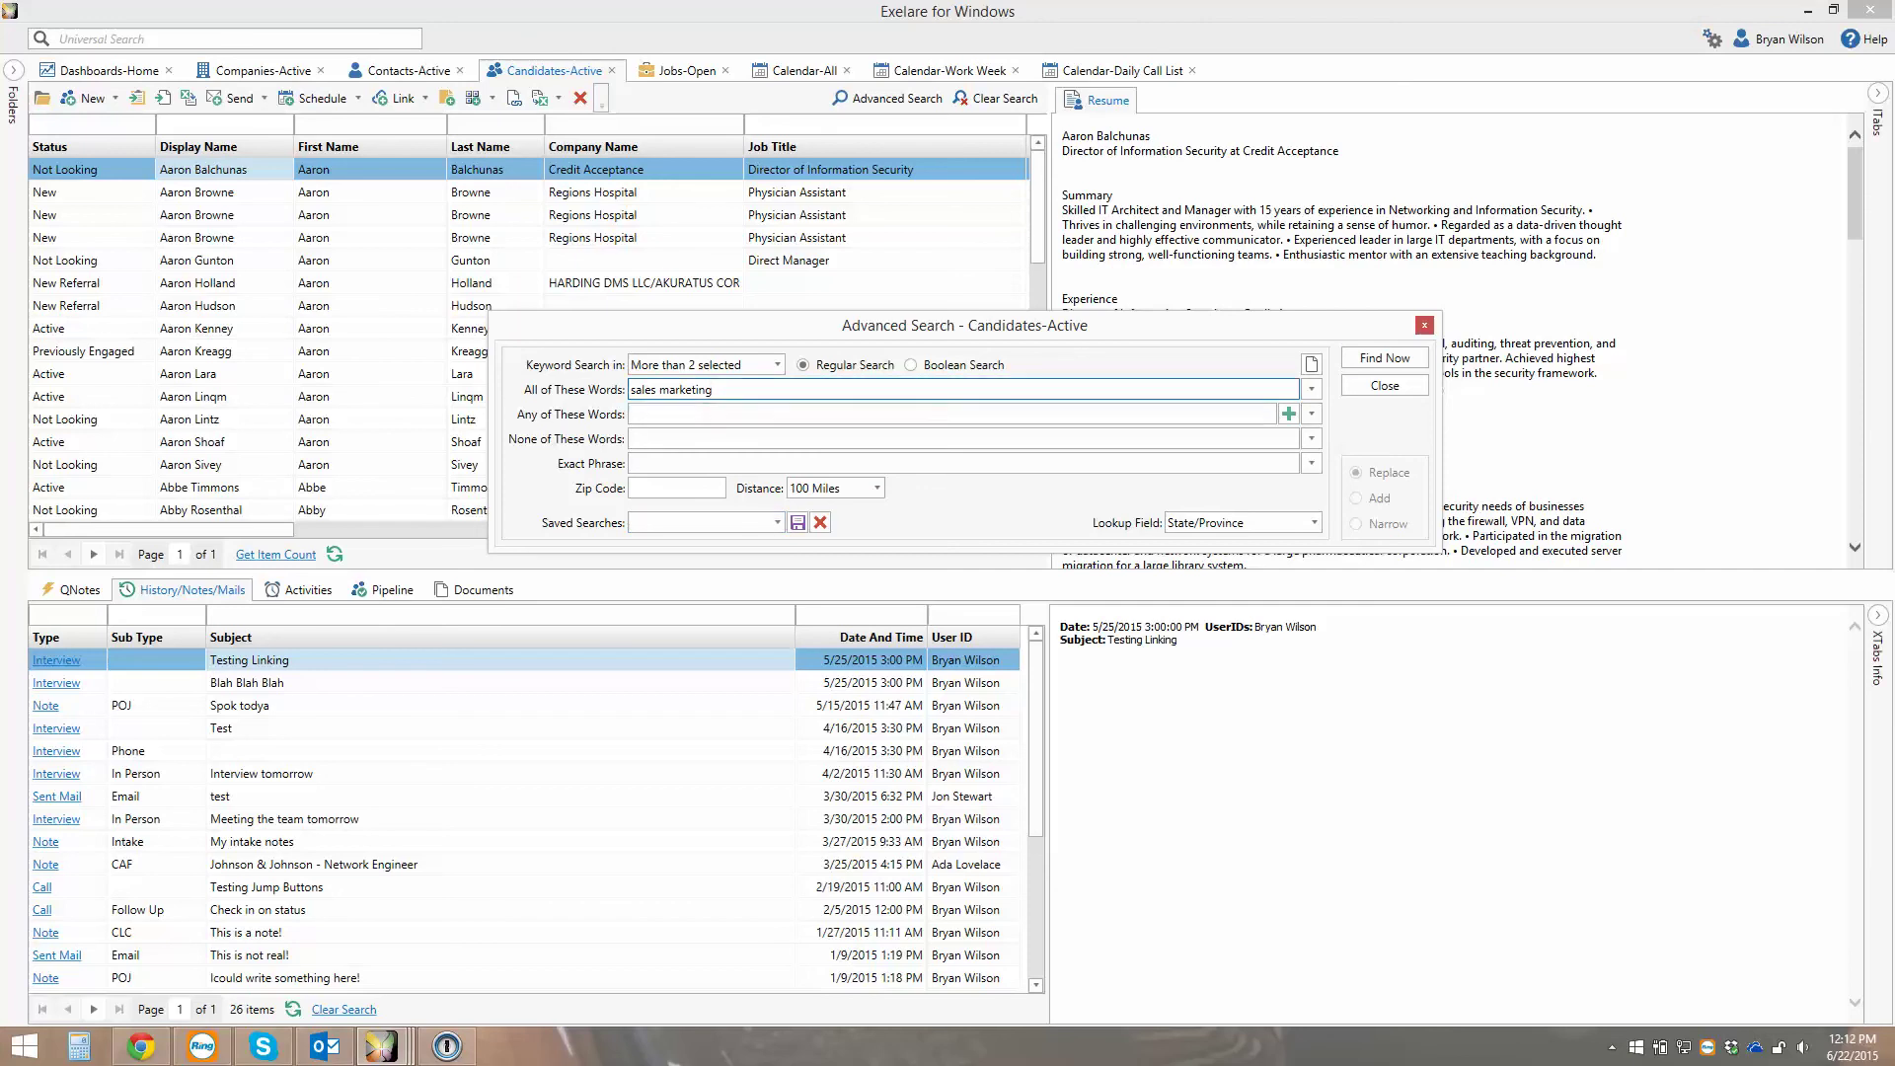
pyautogui.press('Return')
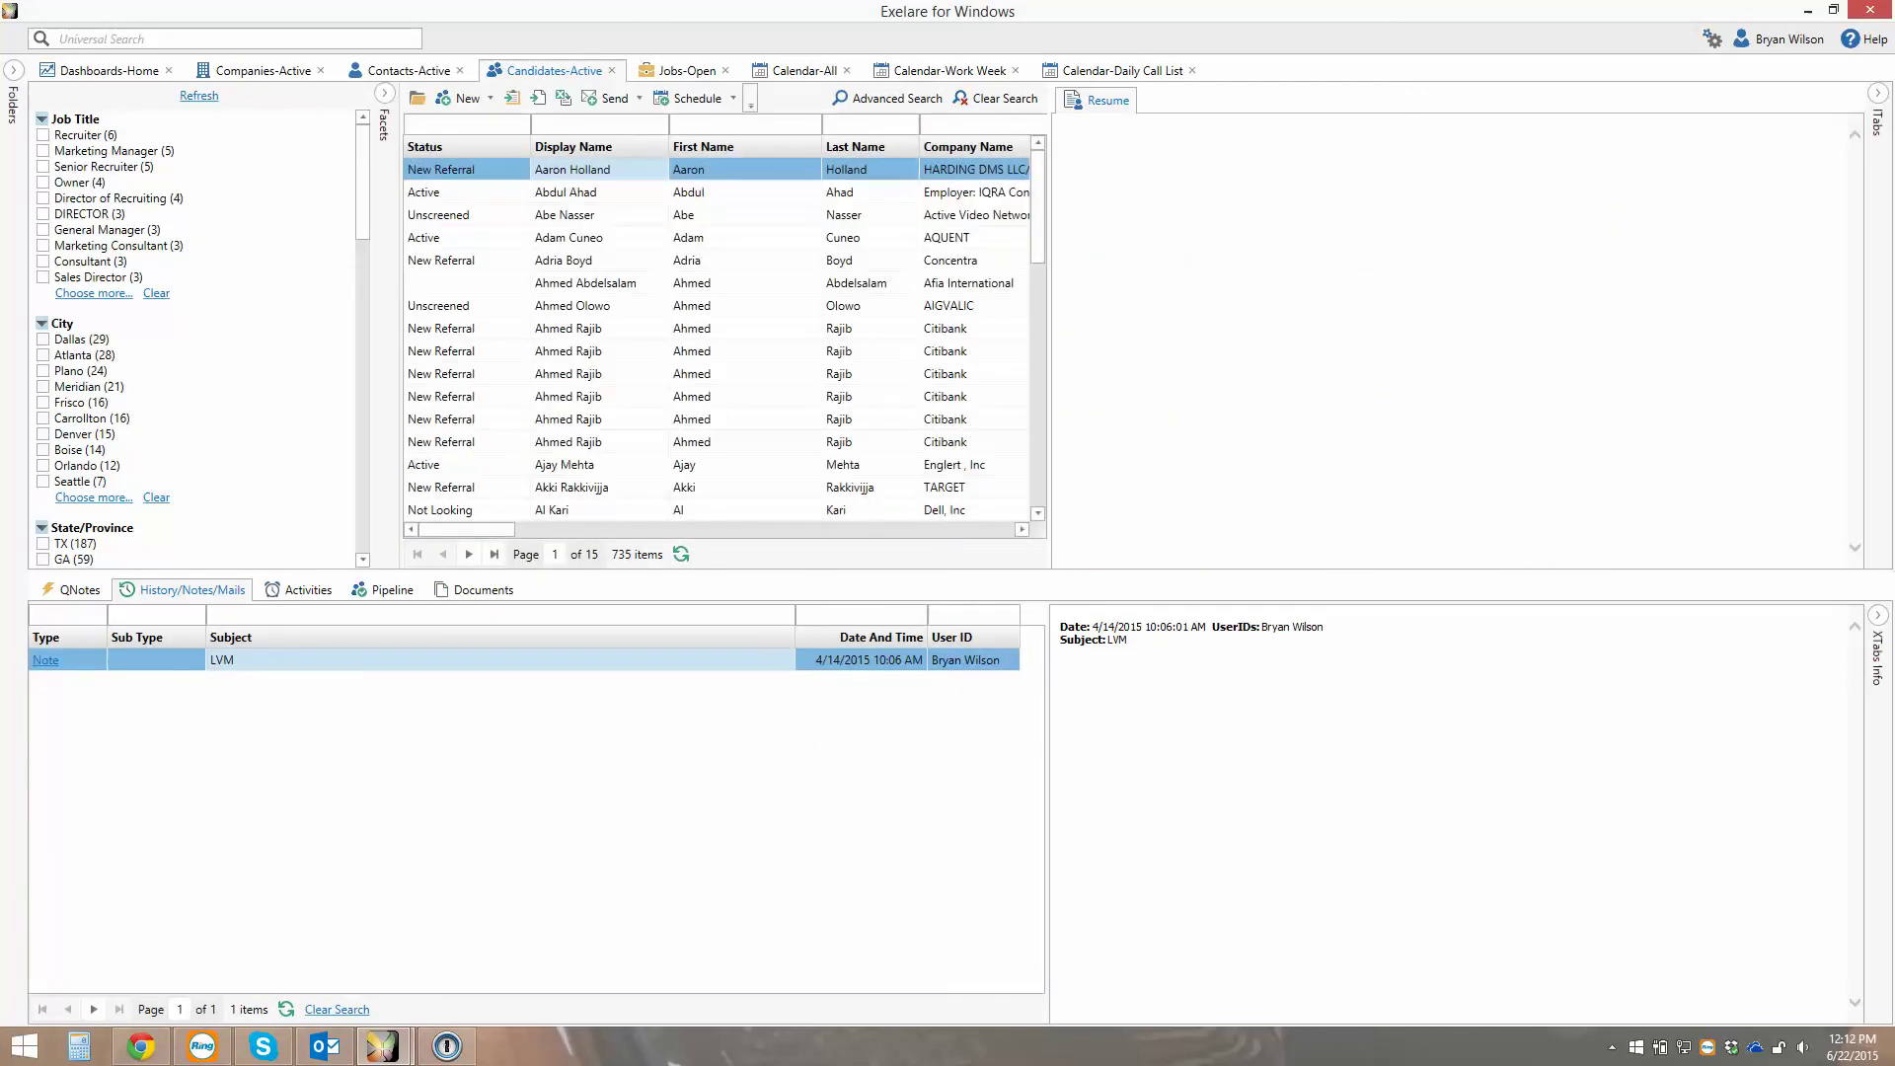
# - Preview the Dell, Inc candidate and the next several candidates' history and résumé in turn
pyautogui.scroll(-2, 718, 336)
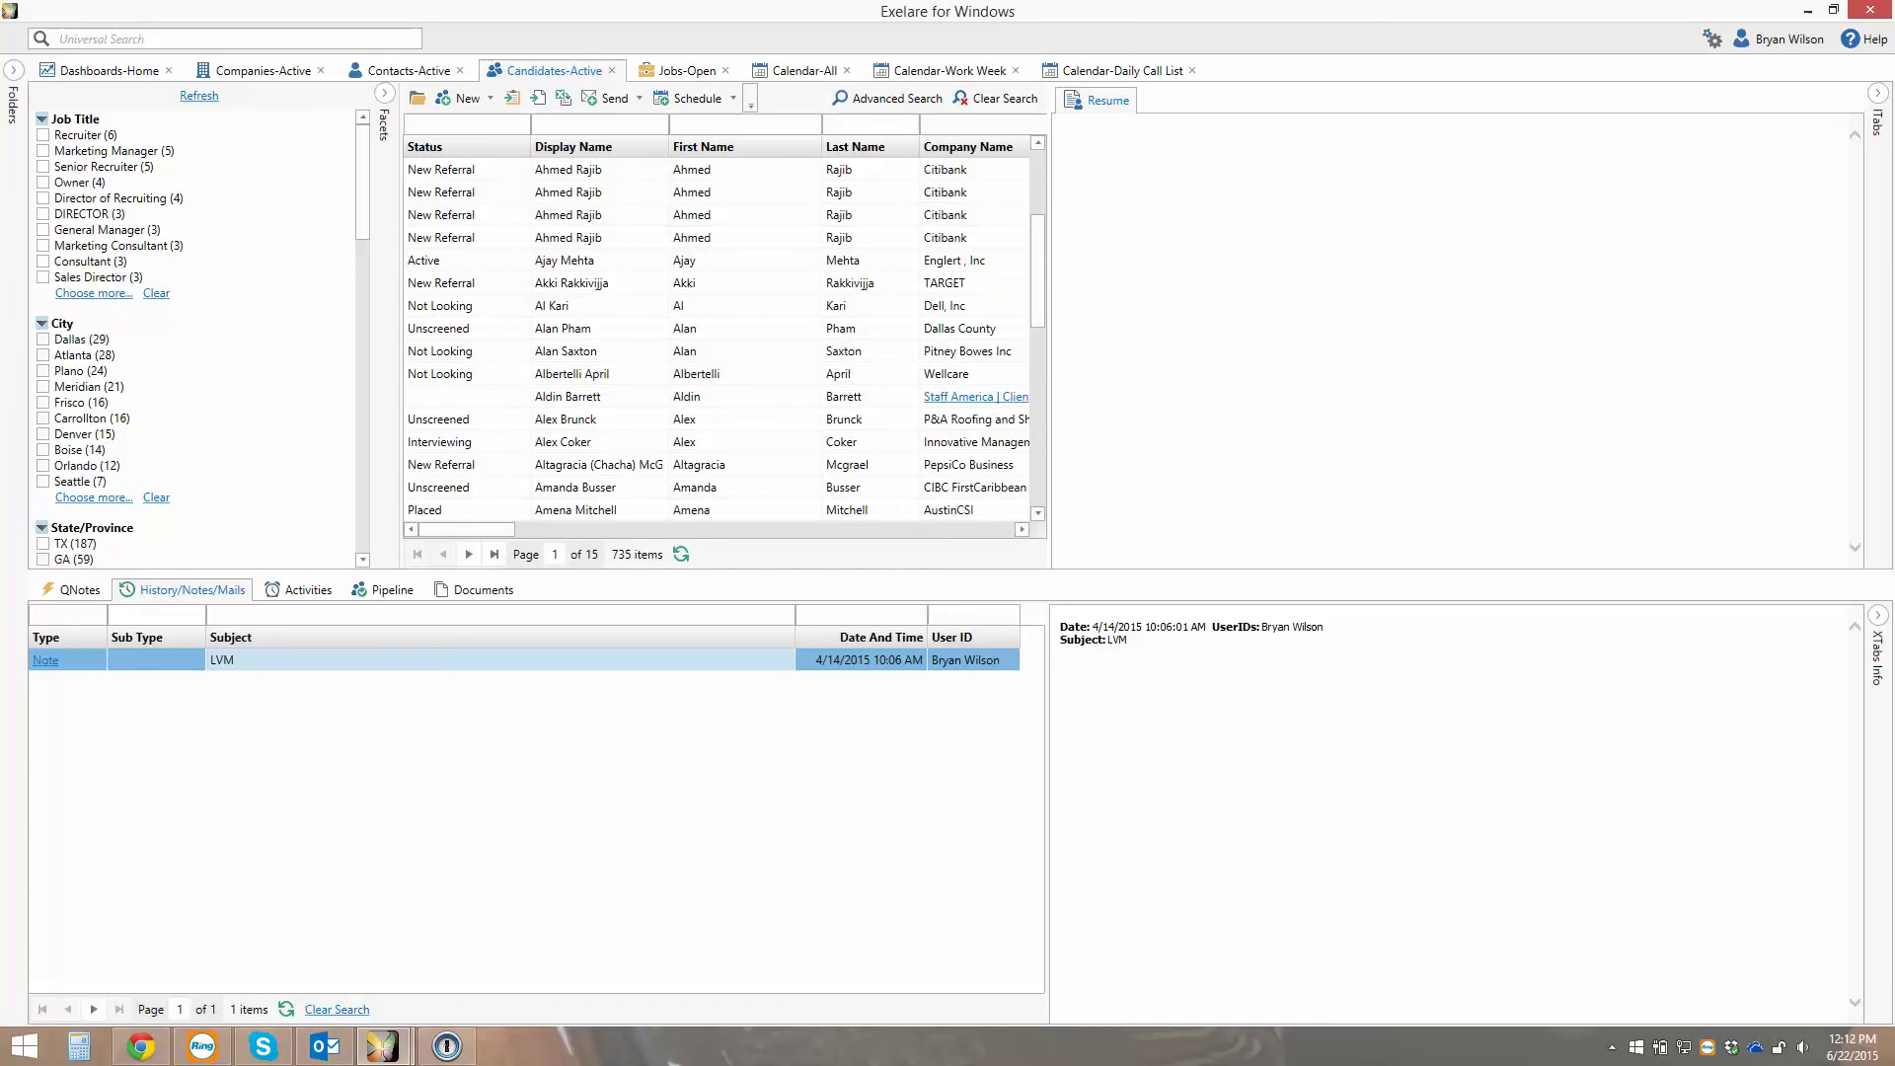
pyautogui.click(553, 305)
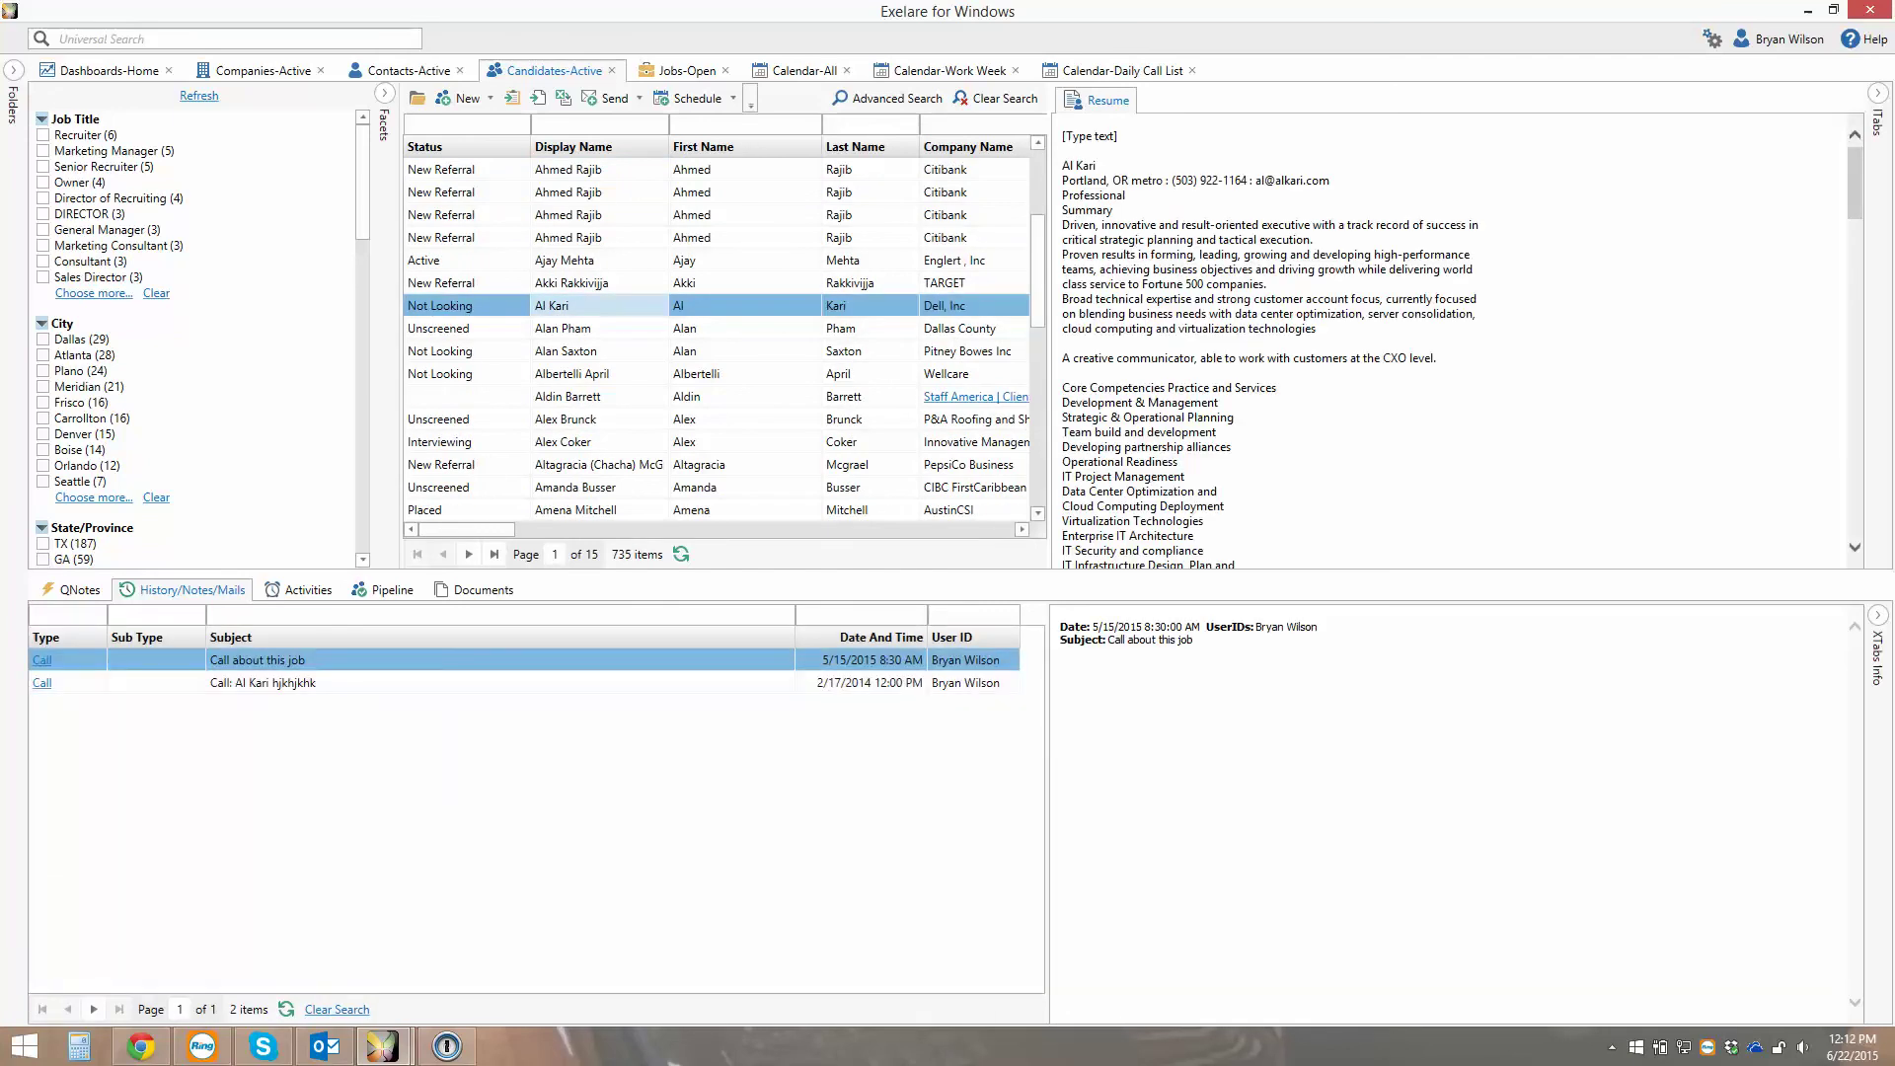
pyautogui.click(562, 328)
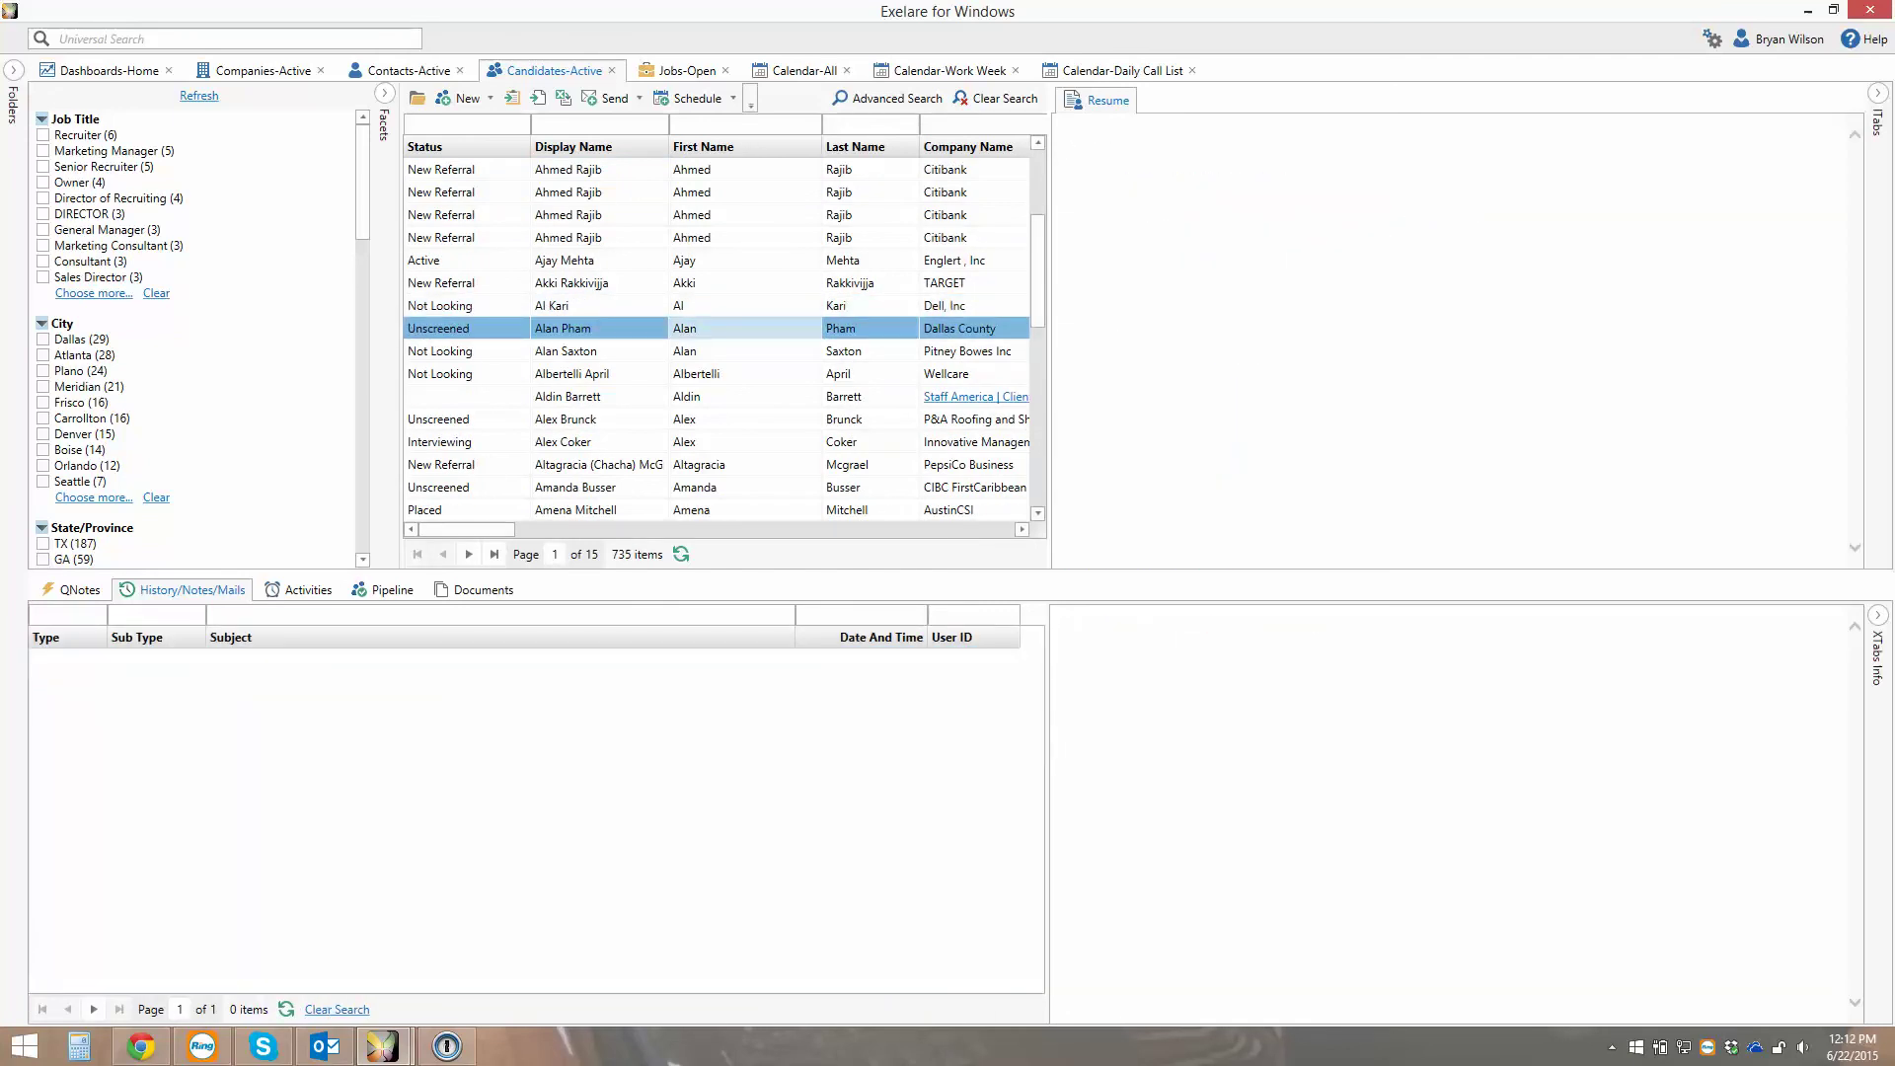
pyautogui.click(565, 350)
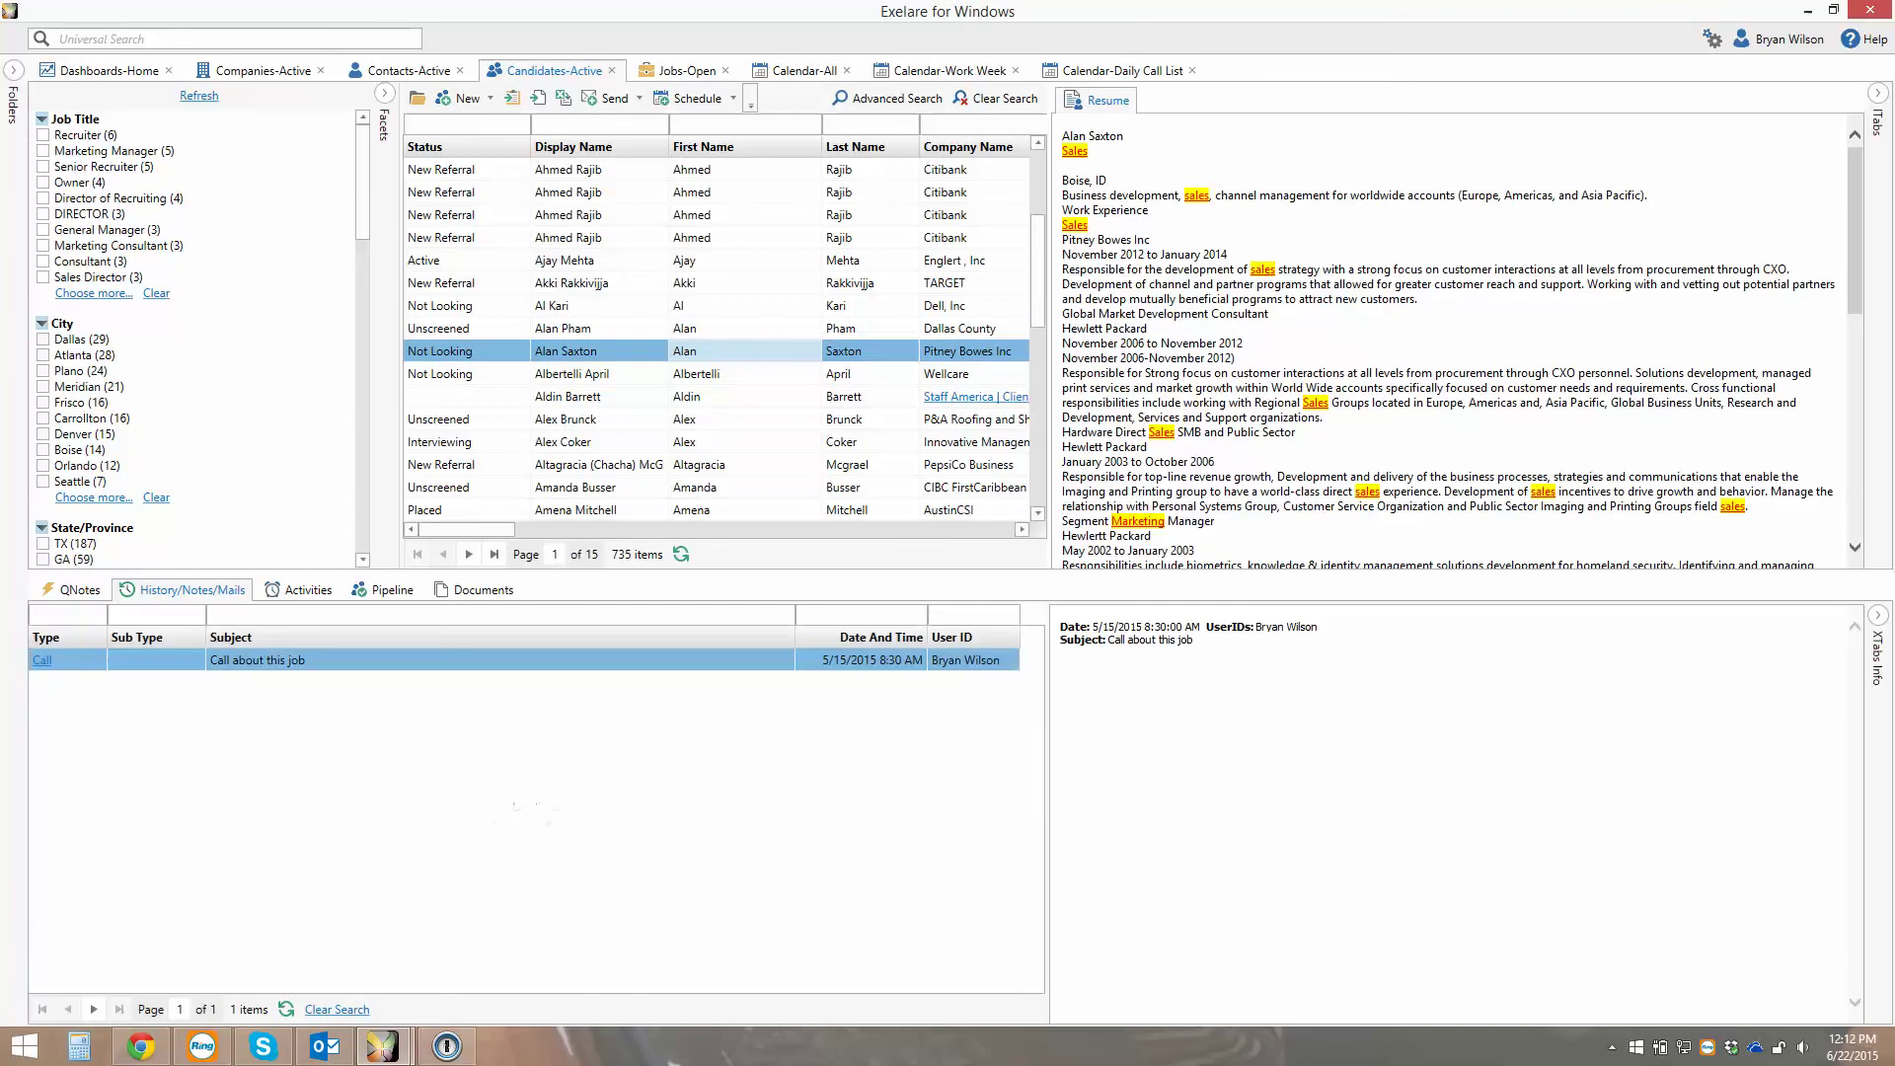
pyautogui.scroll(-2, 1447, 340)
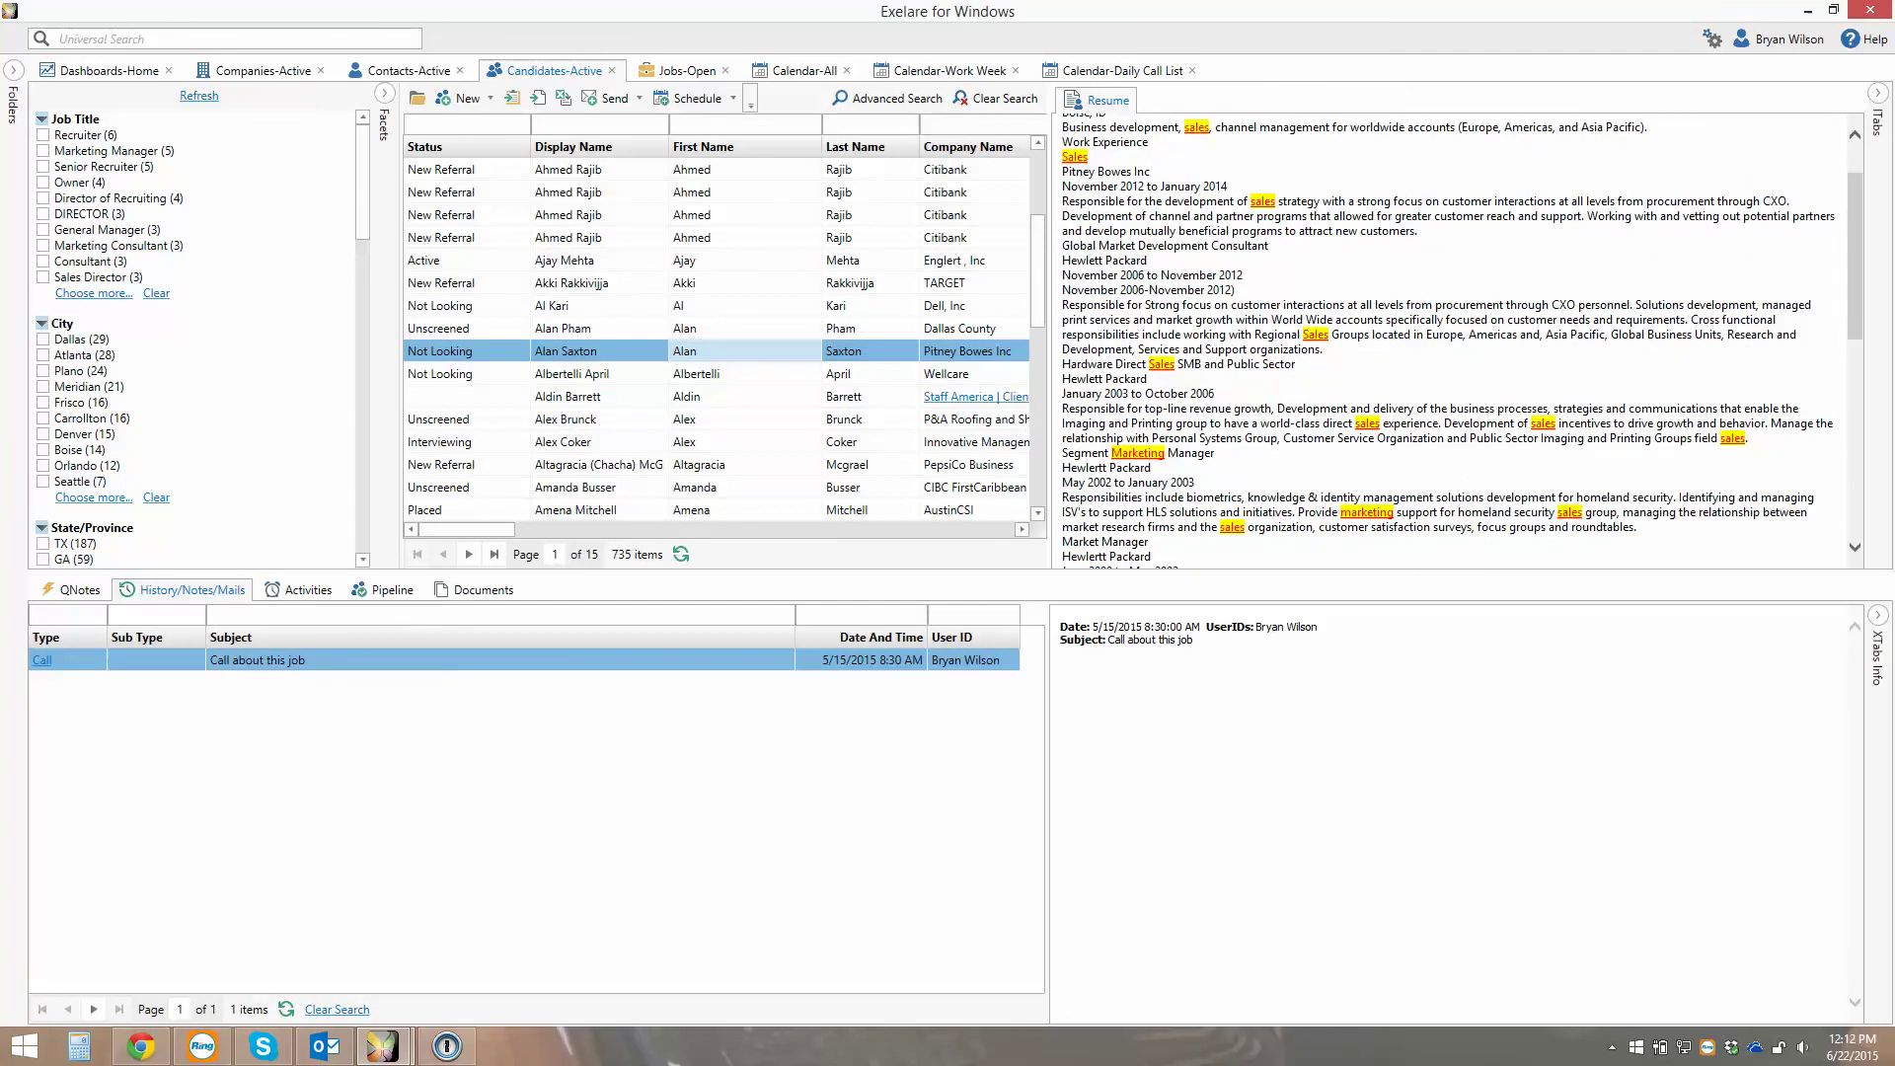
pyautogui.click(572, 373)
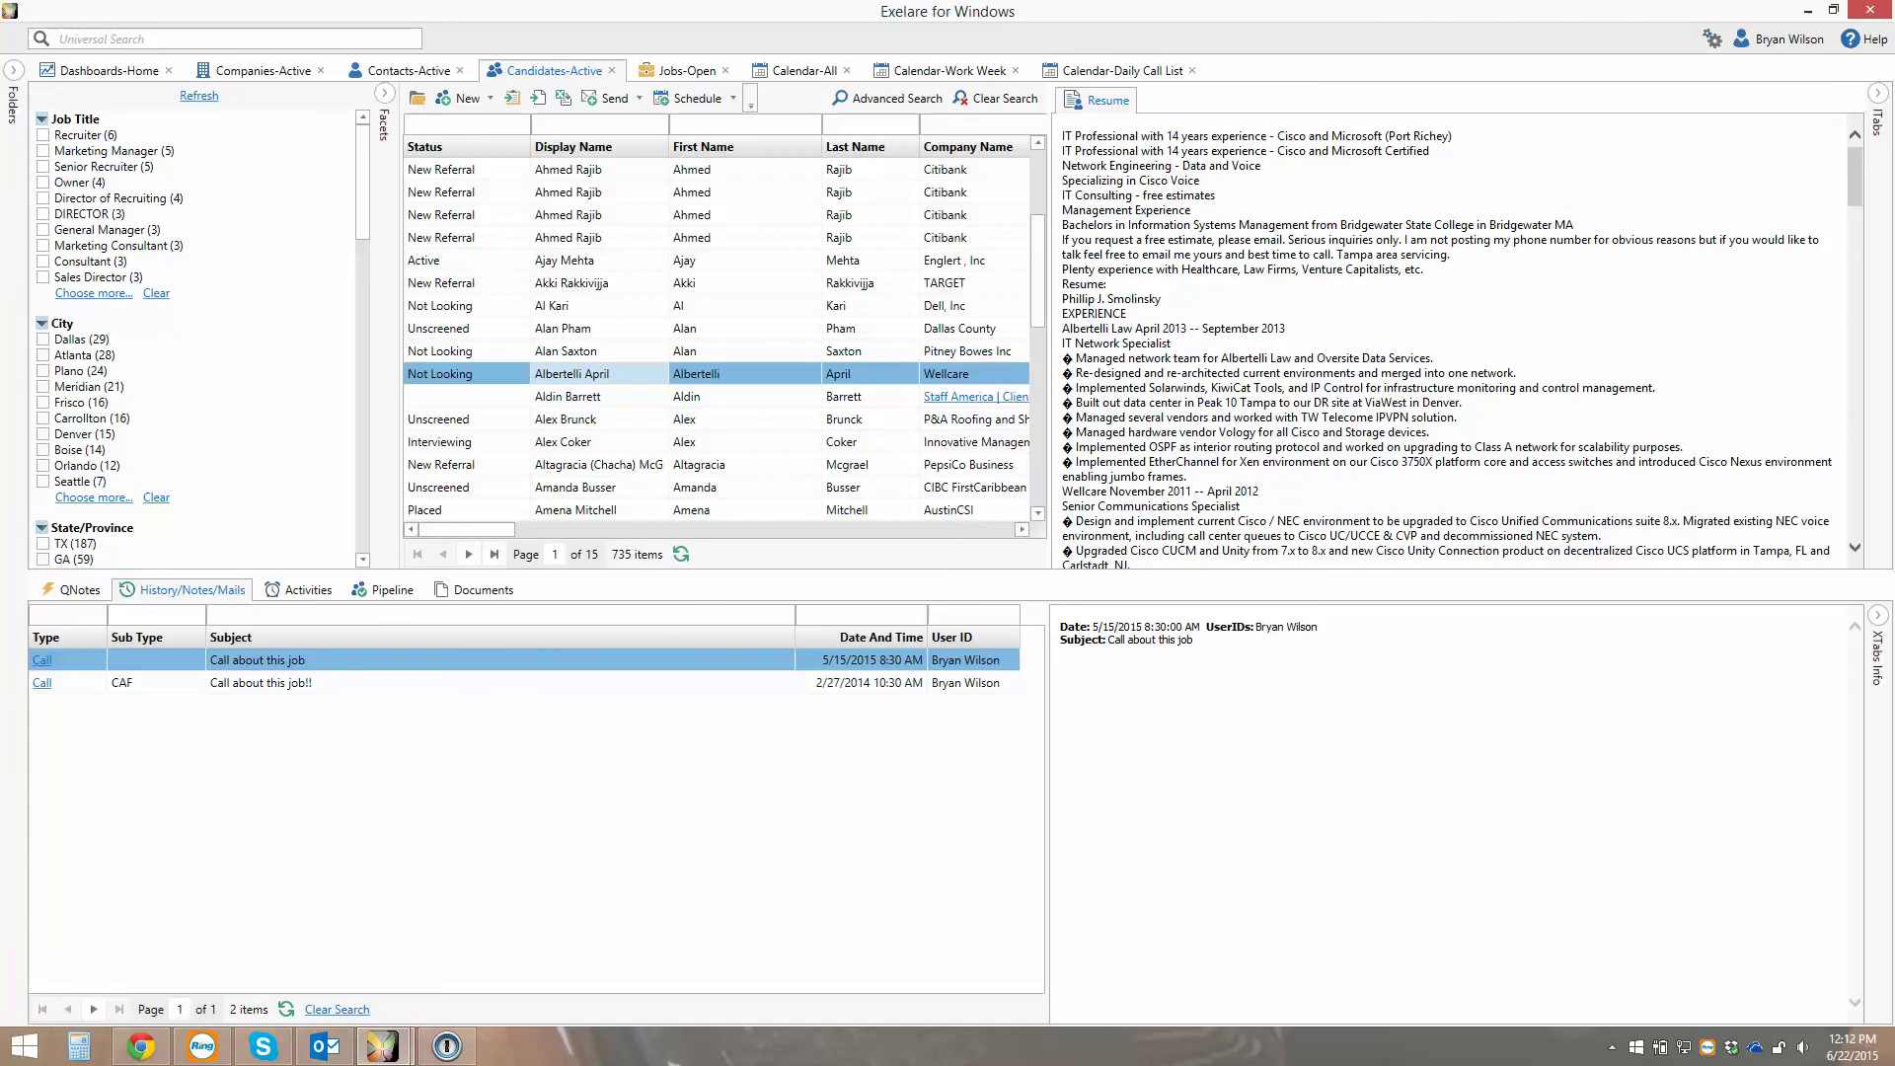
pyautogui.scroll(-10, 1447, 341)
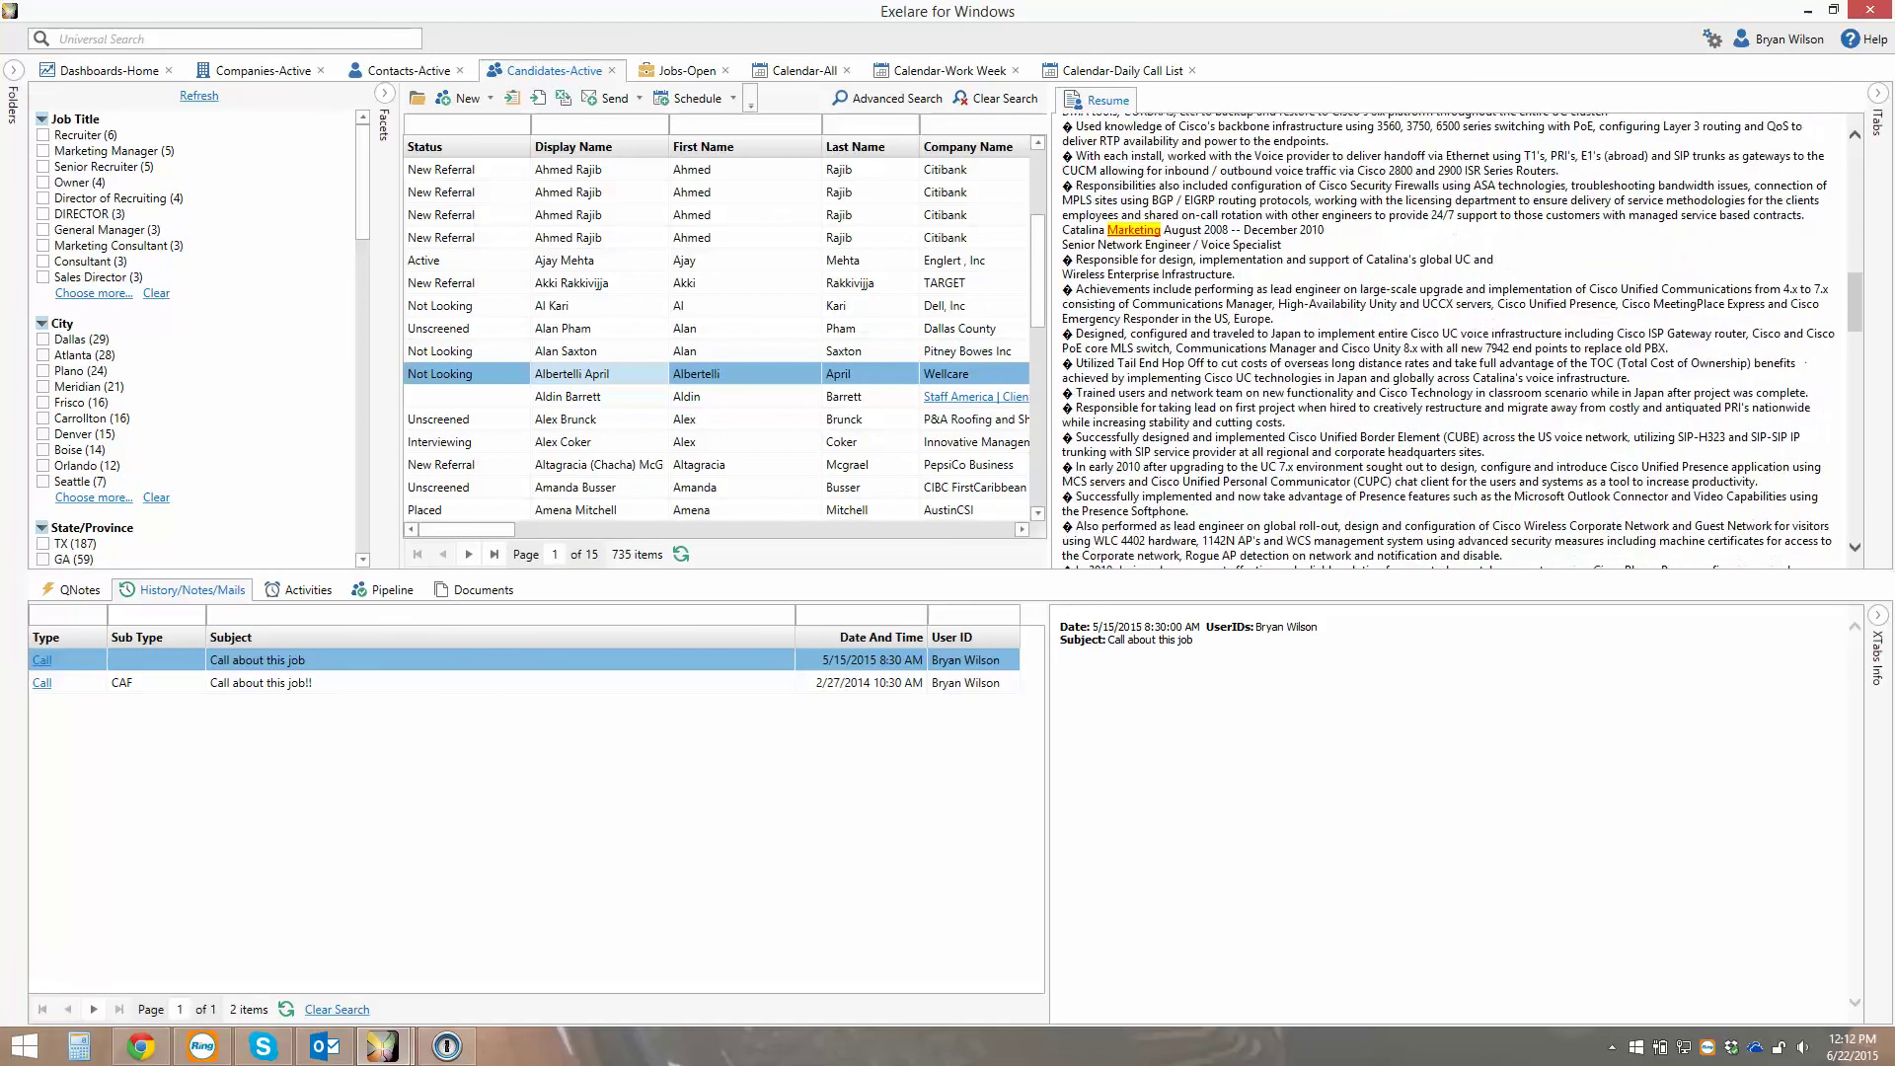
pyautogui.click(568, 396)
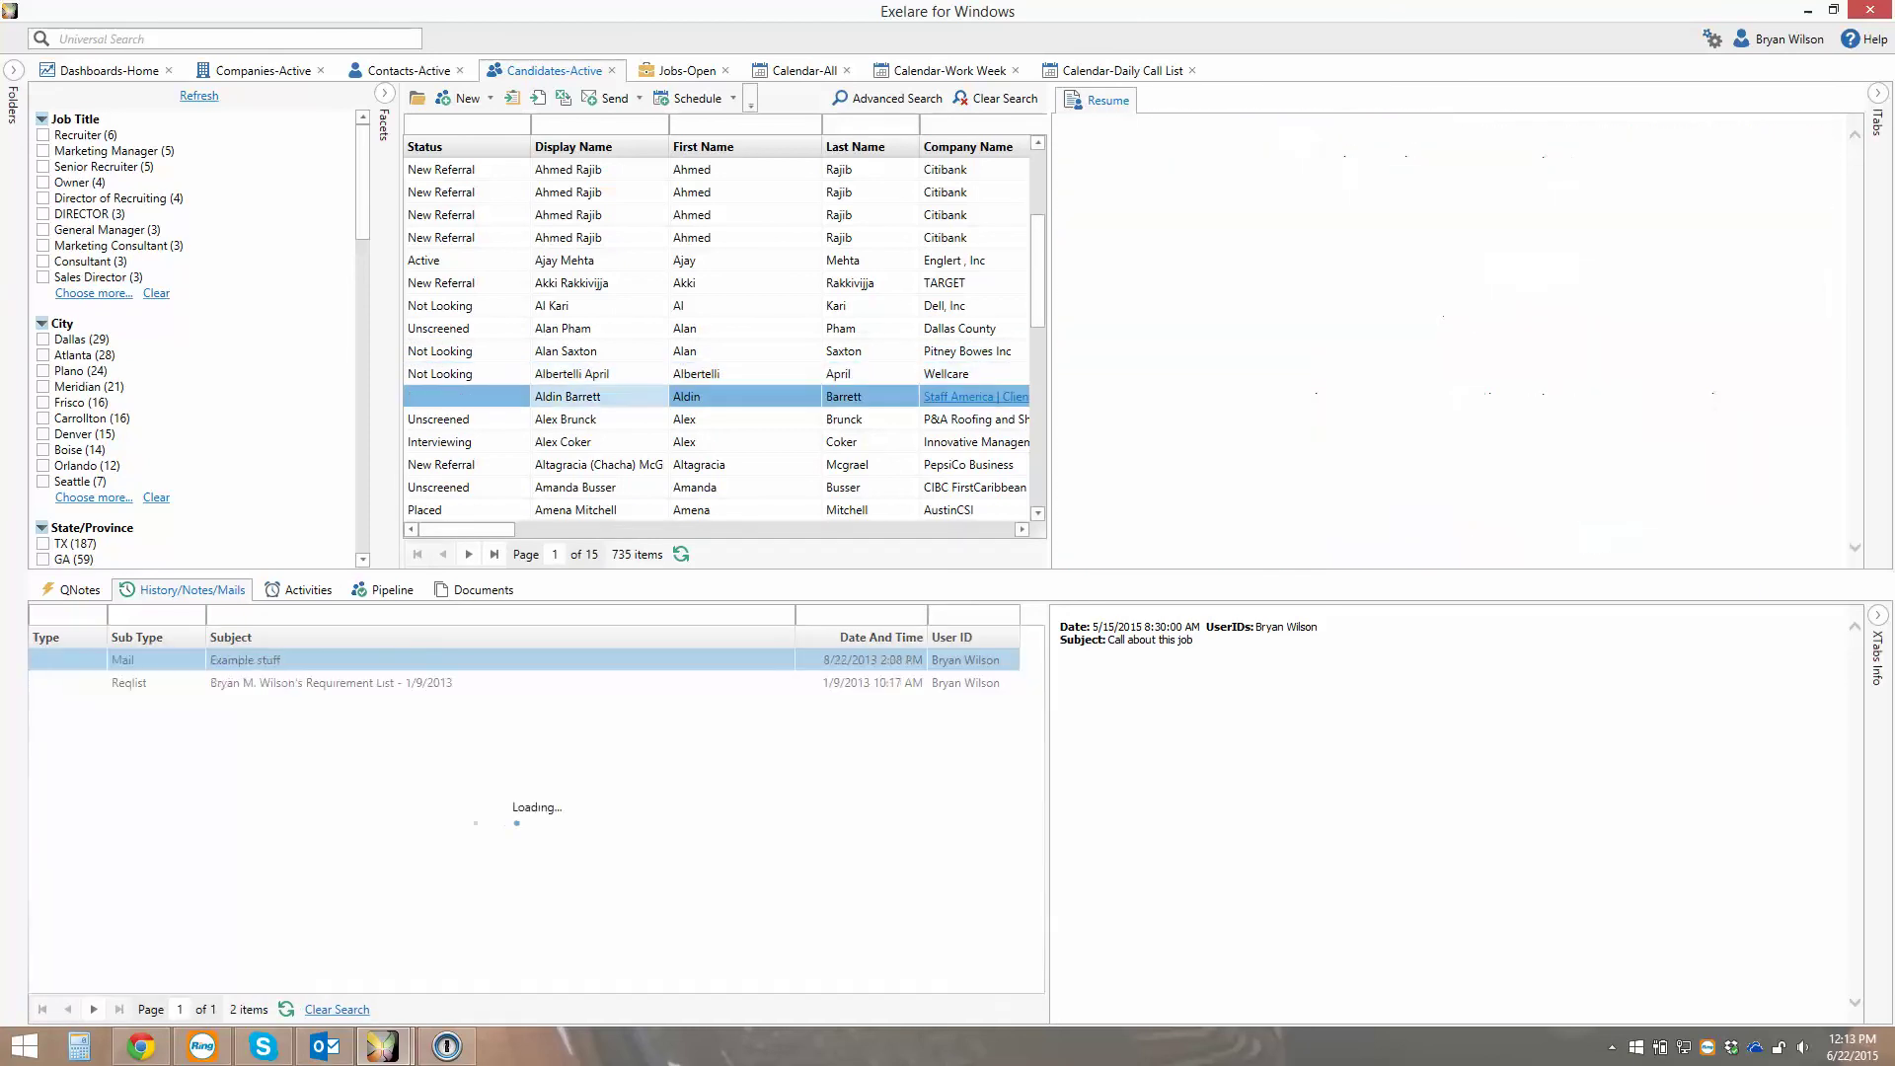
pyautogui.click(565, 419)
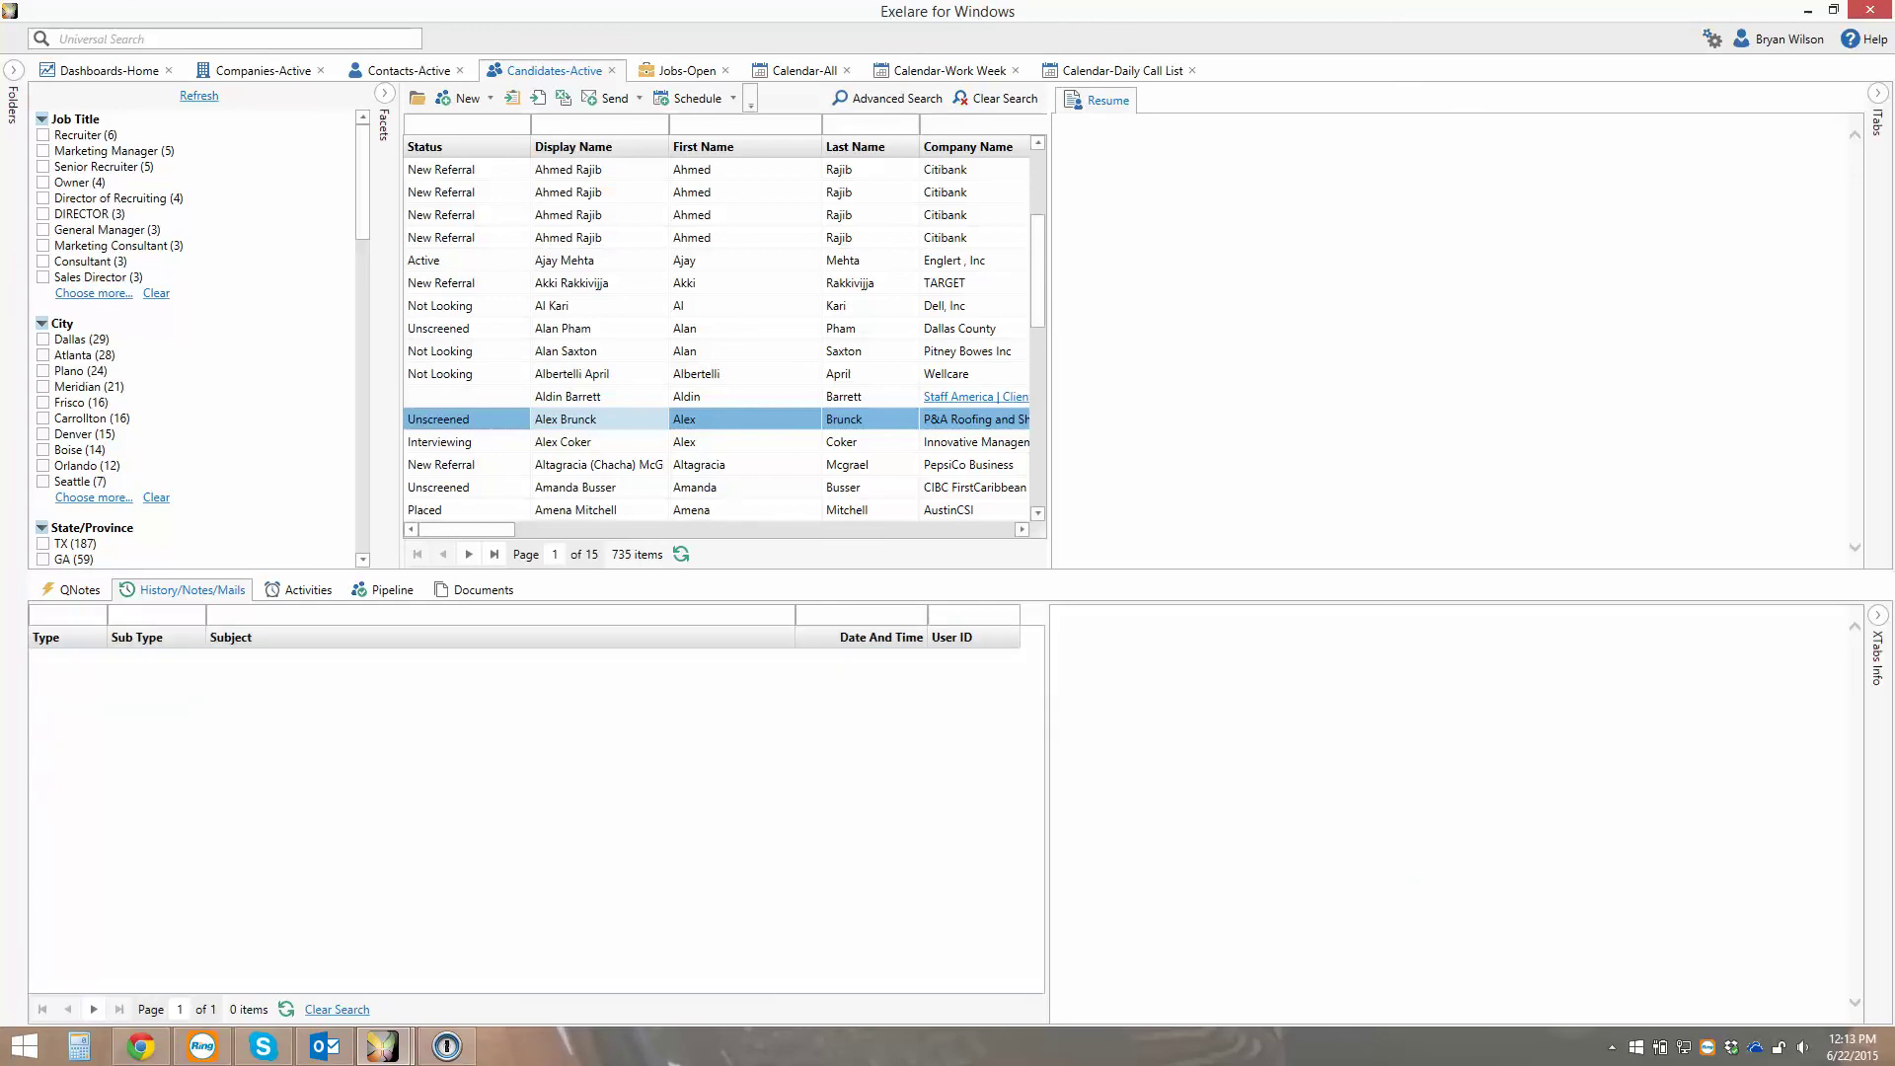
pyautogui.click(562, 441)
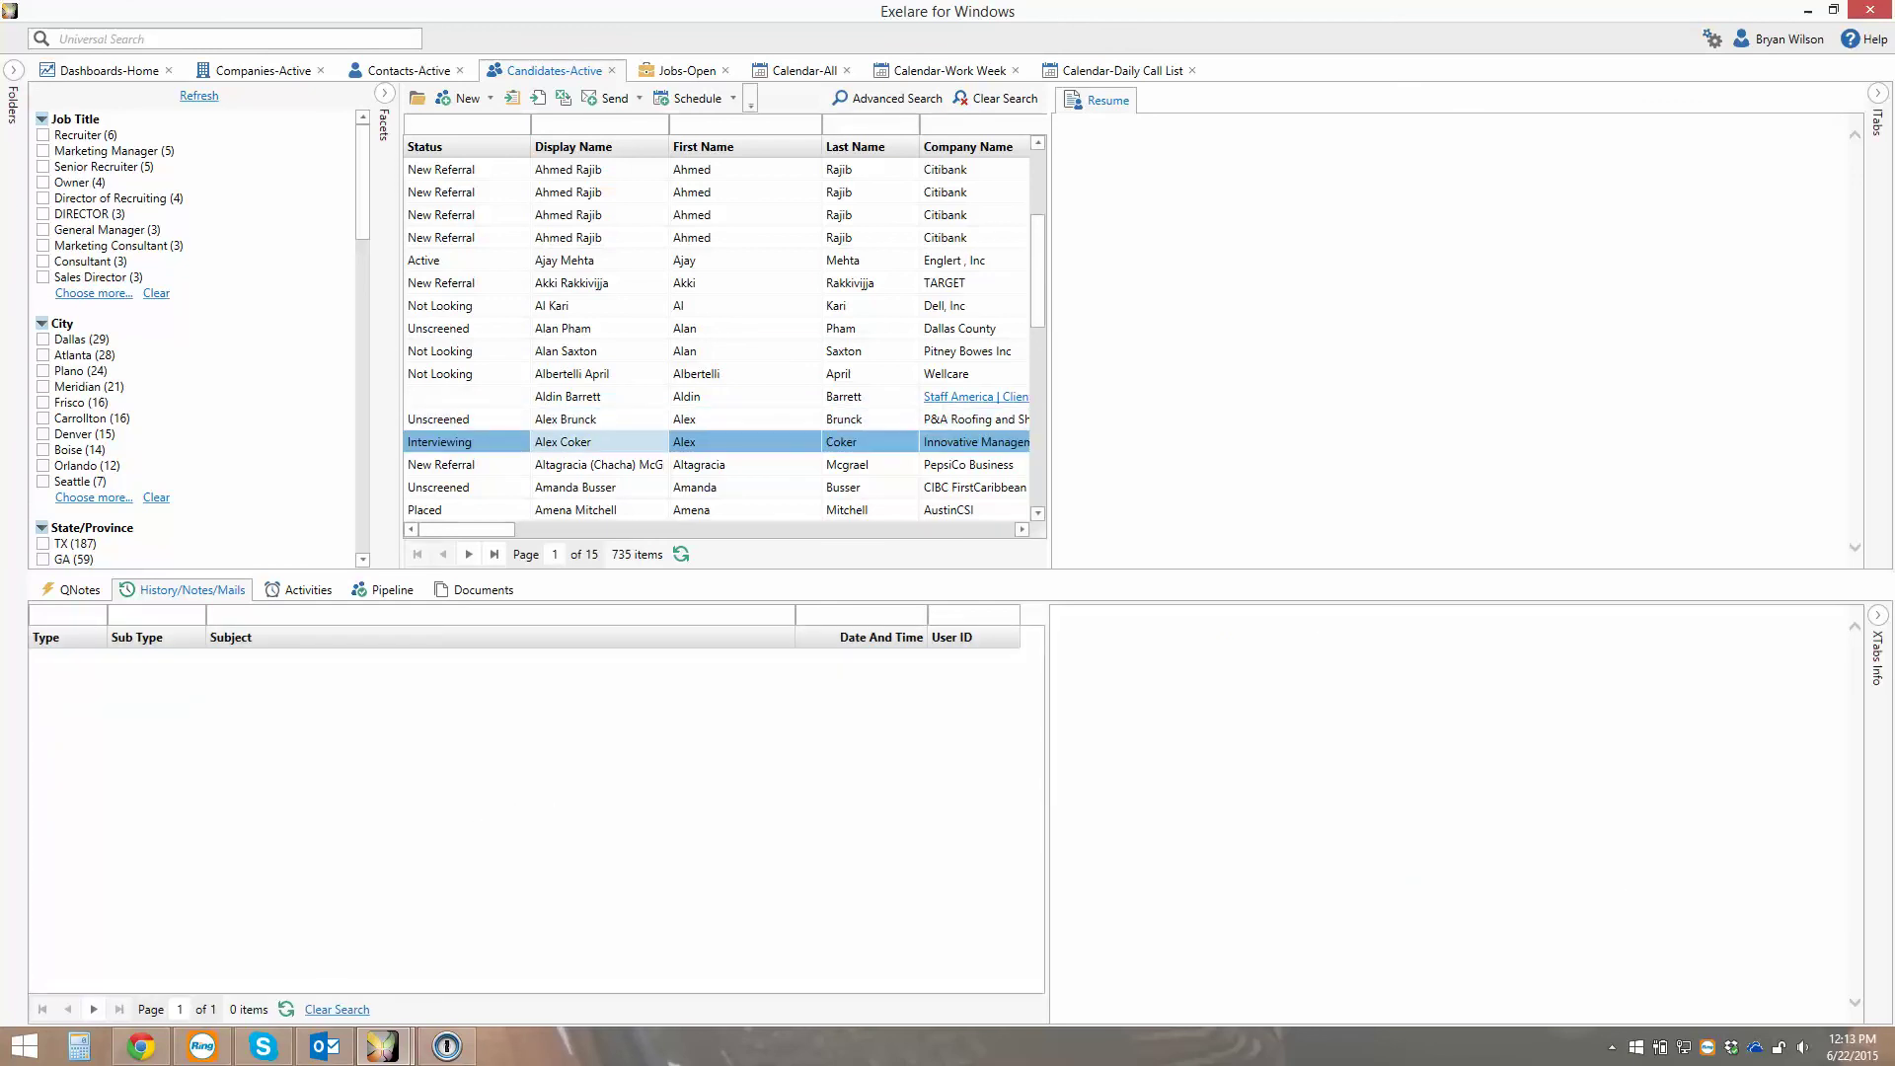
# - Go back to candidates near the top of the list and review their notes and call history
pyautogui.click(568, 169)
pyautogui.scroll(3, 717, 336)
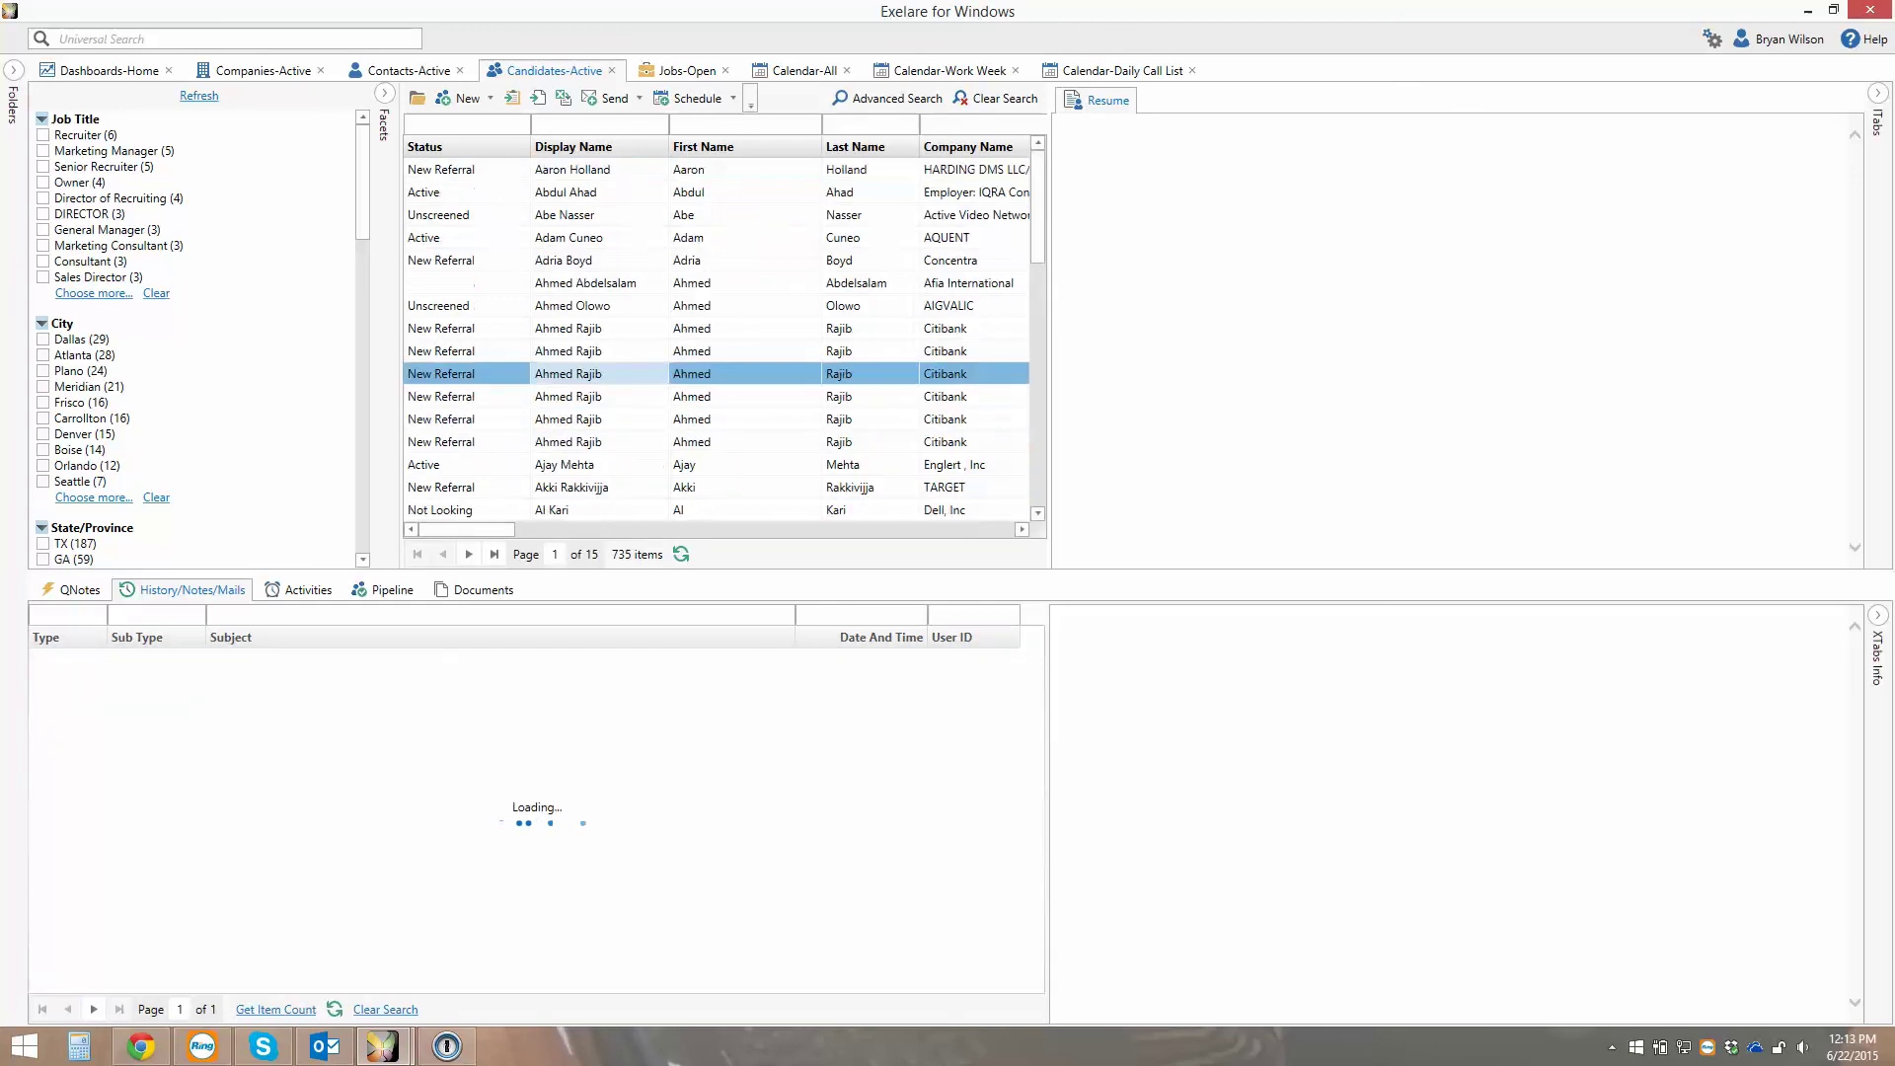
pyautogui.click(568, 168)
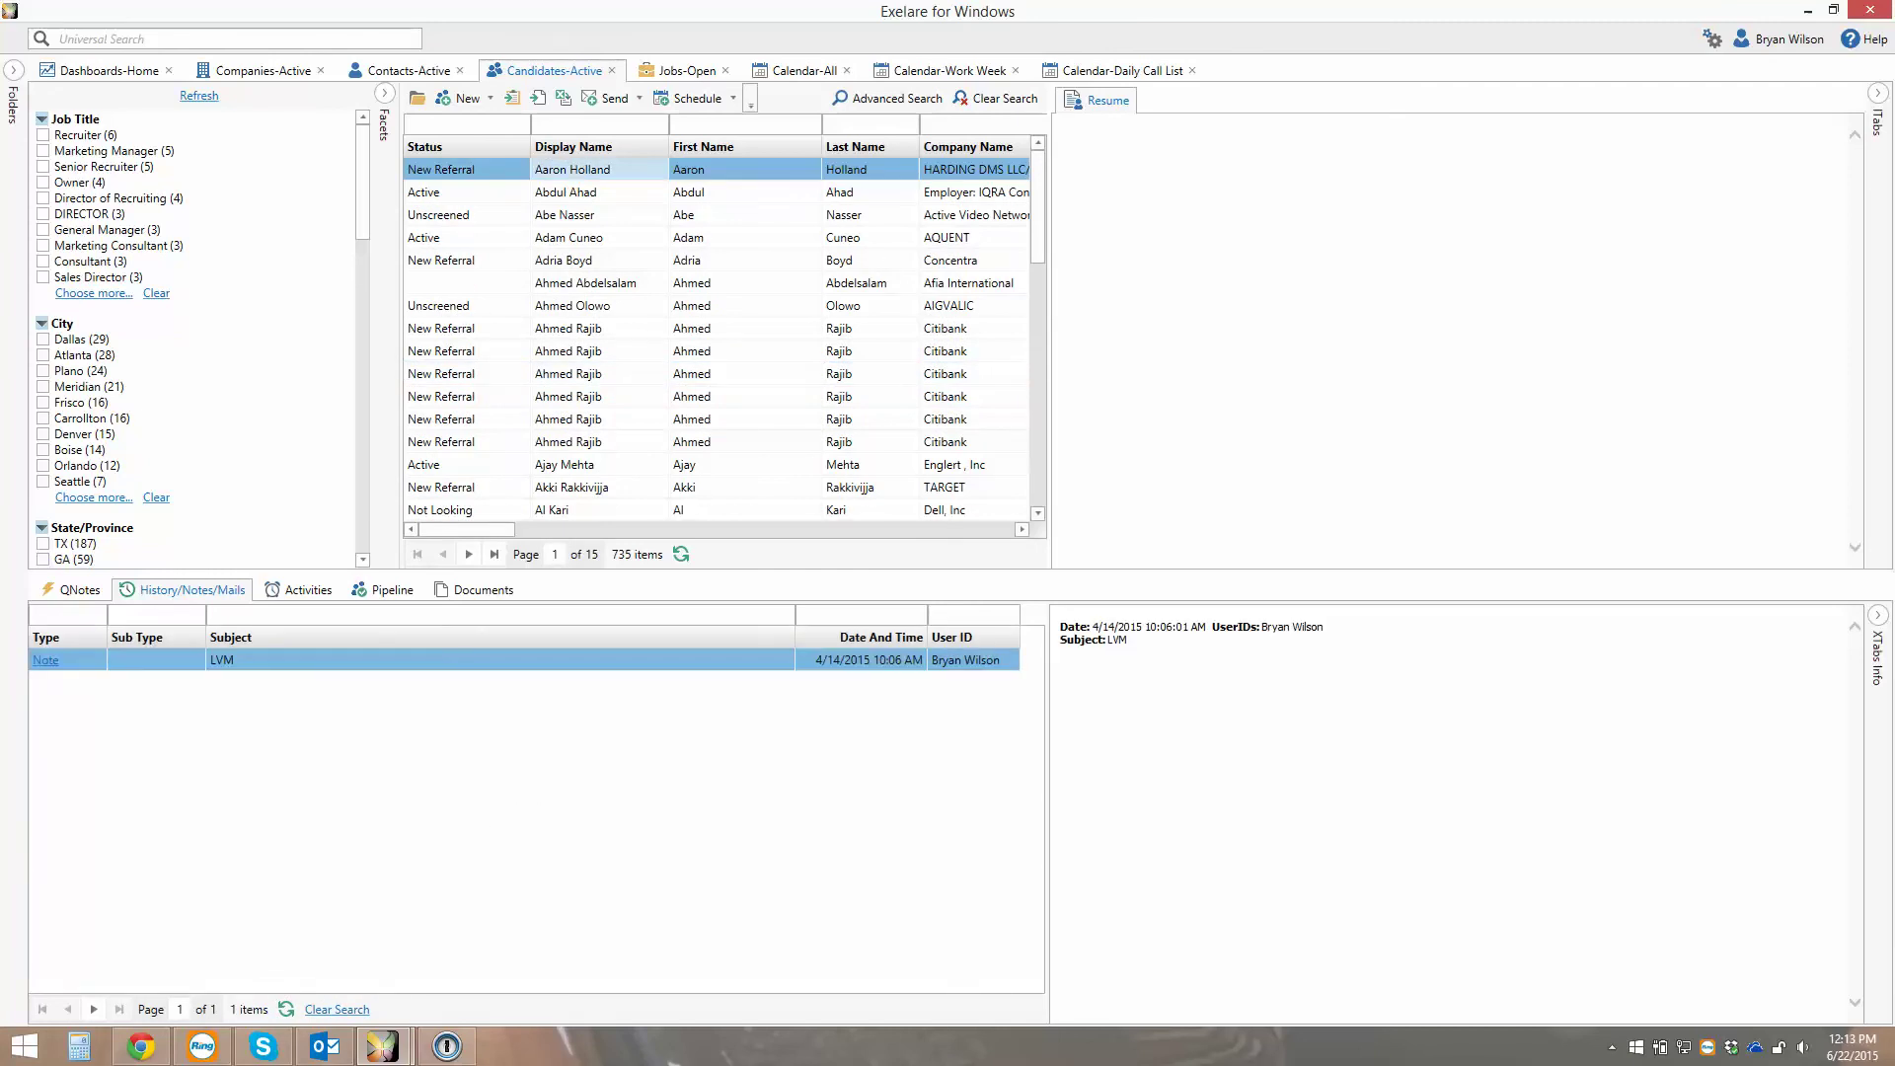
pyautogui.click(568, 214)
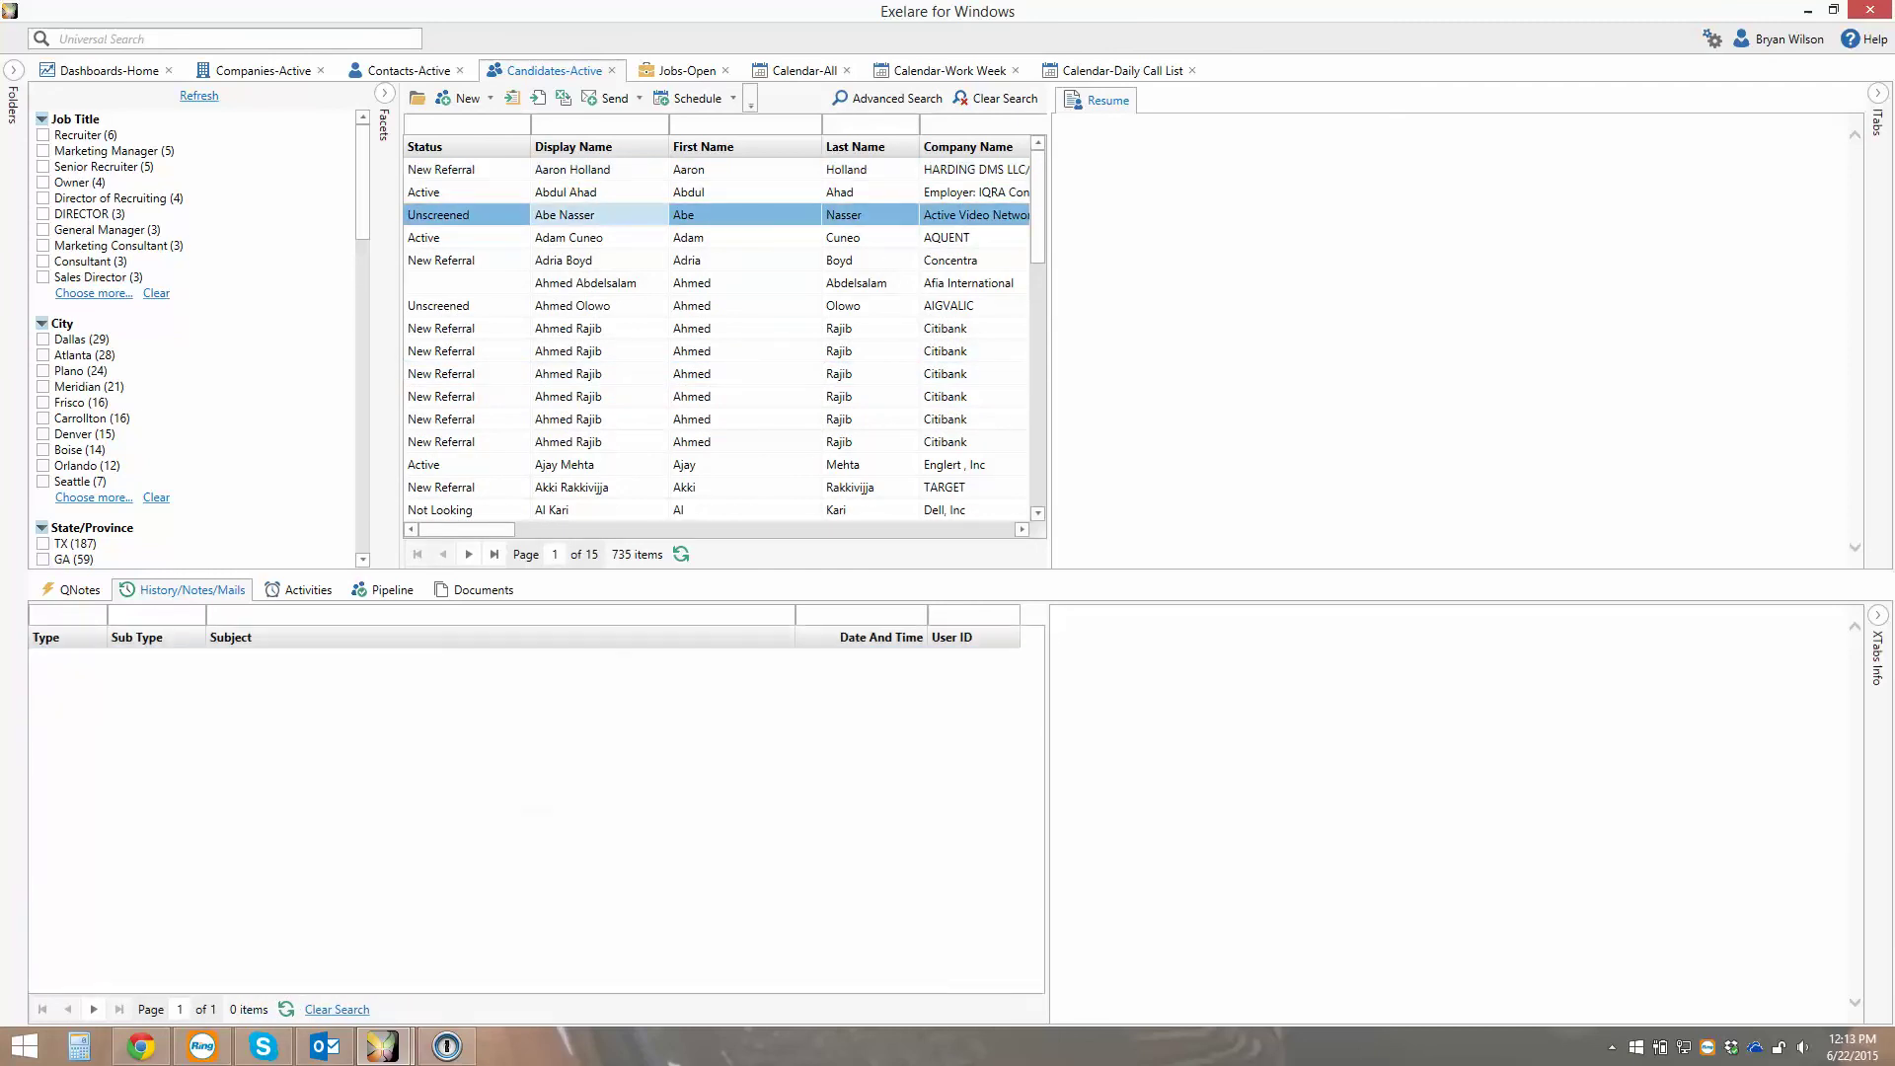
pyautogui.click(567, 283)
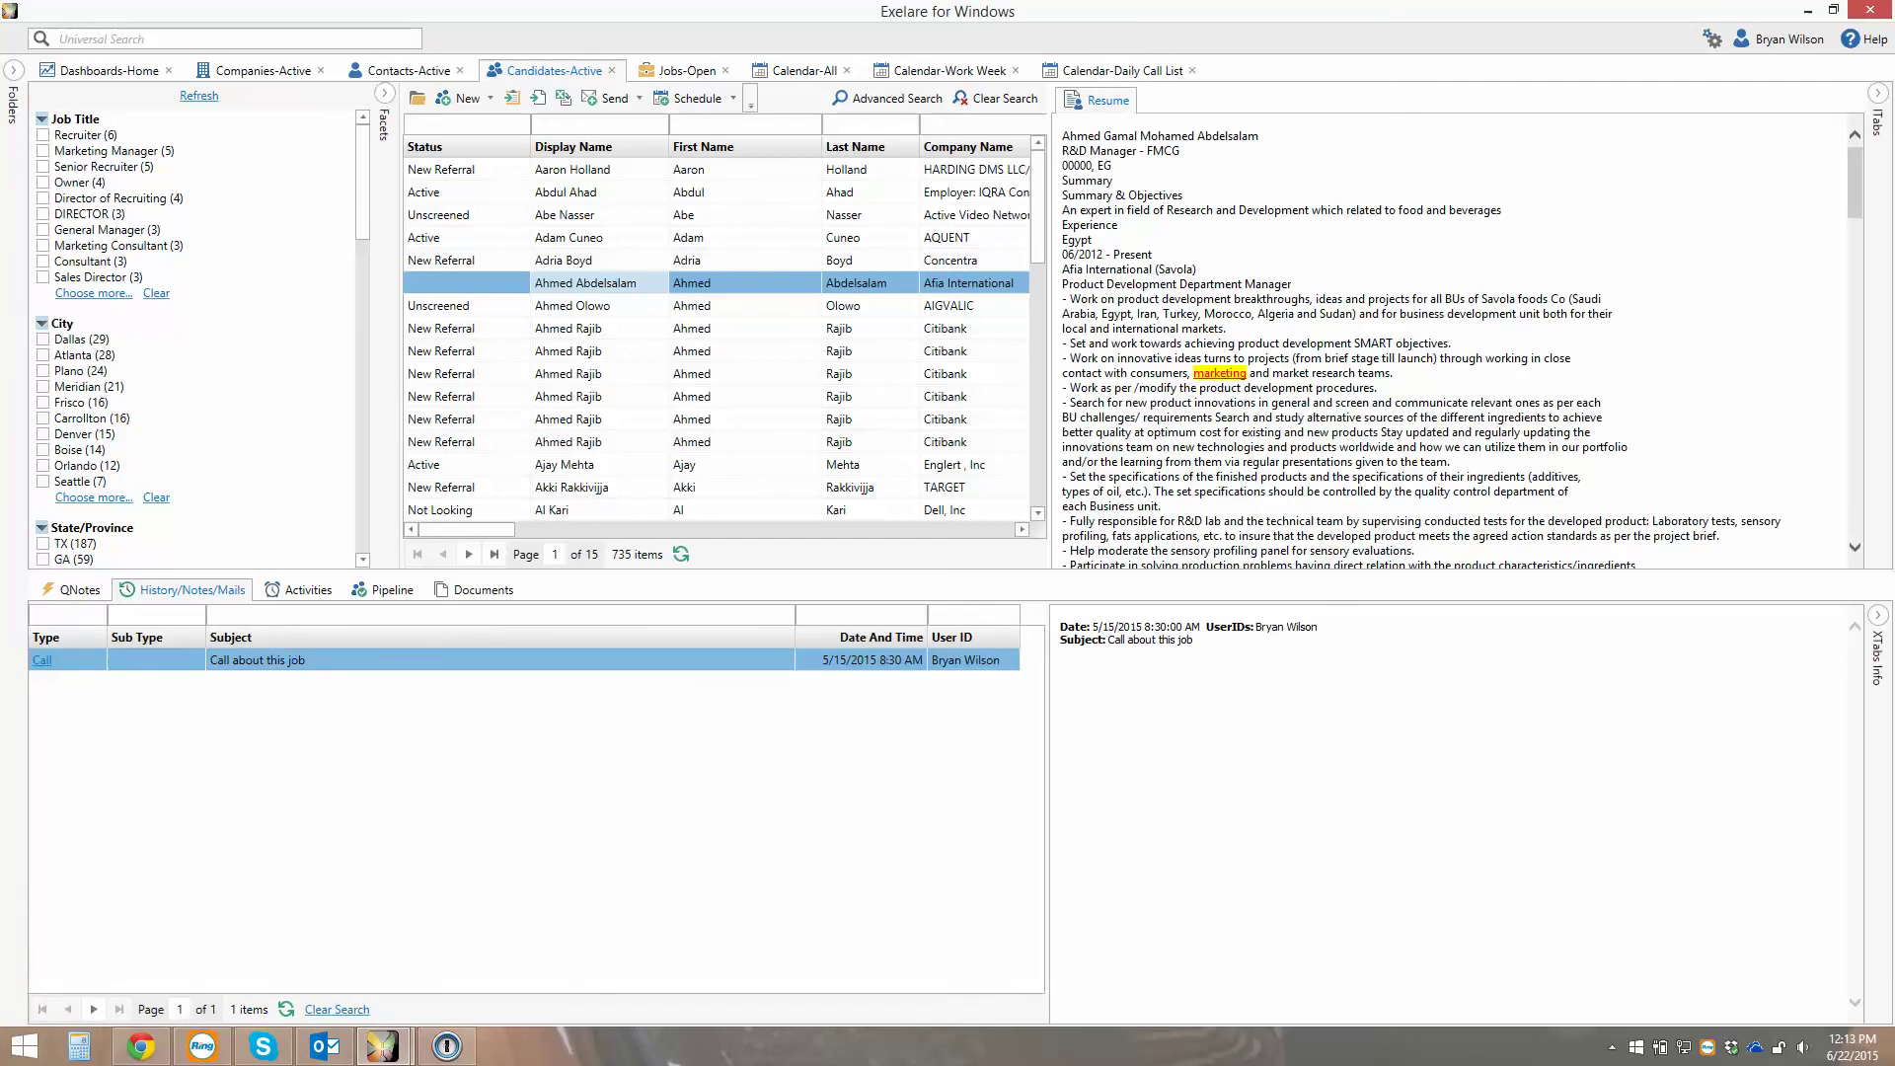
pyautogui.scroll(-3, 198, 336)
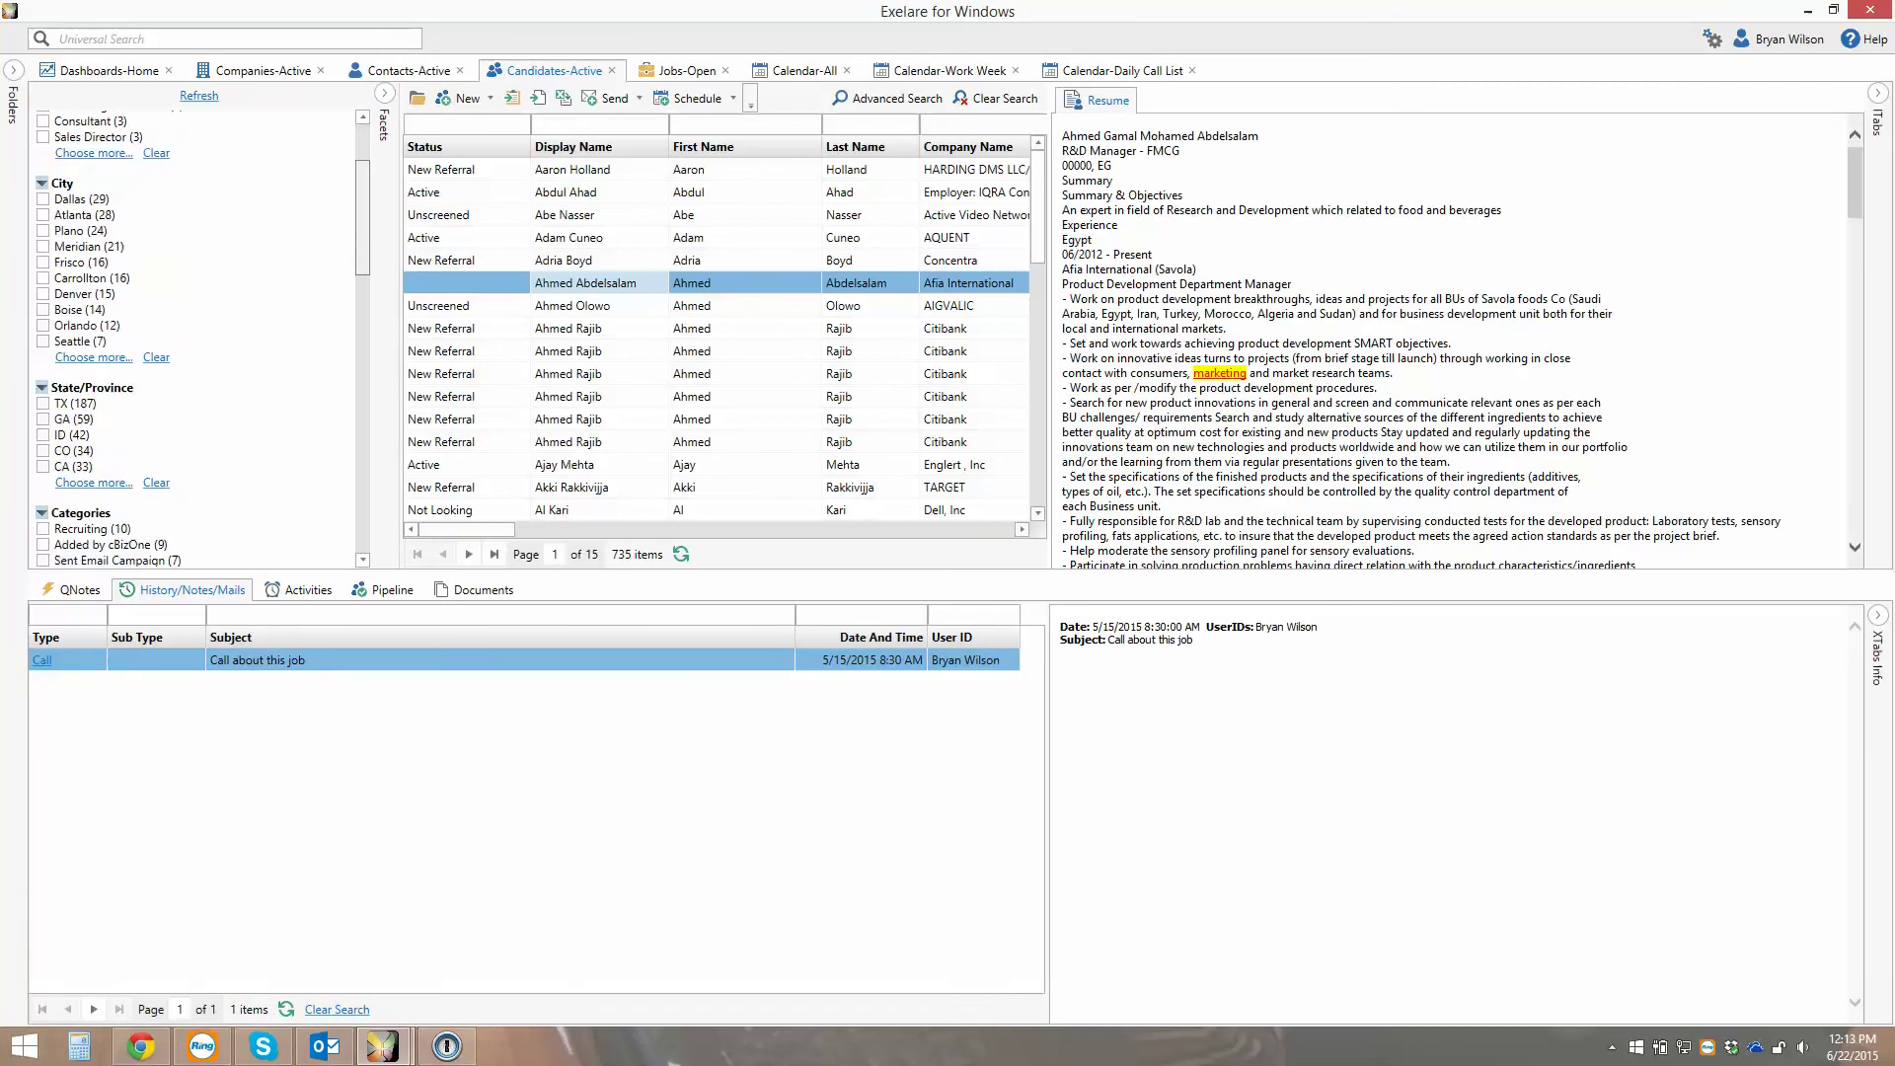
pyautogui.scroll(3, 198, 336)
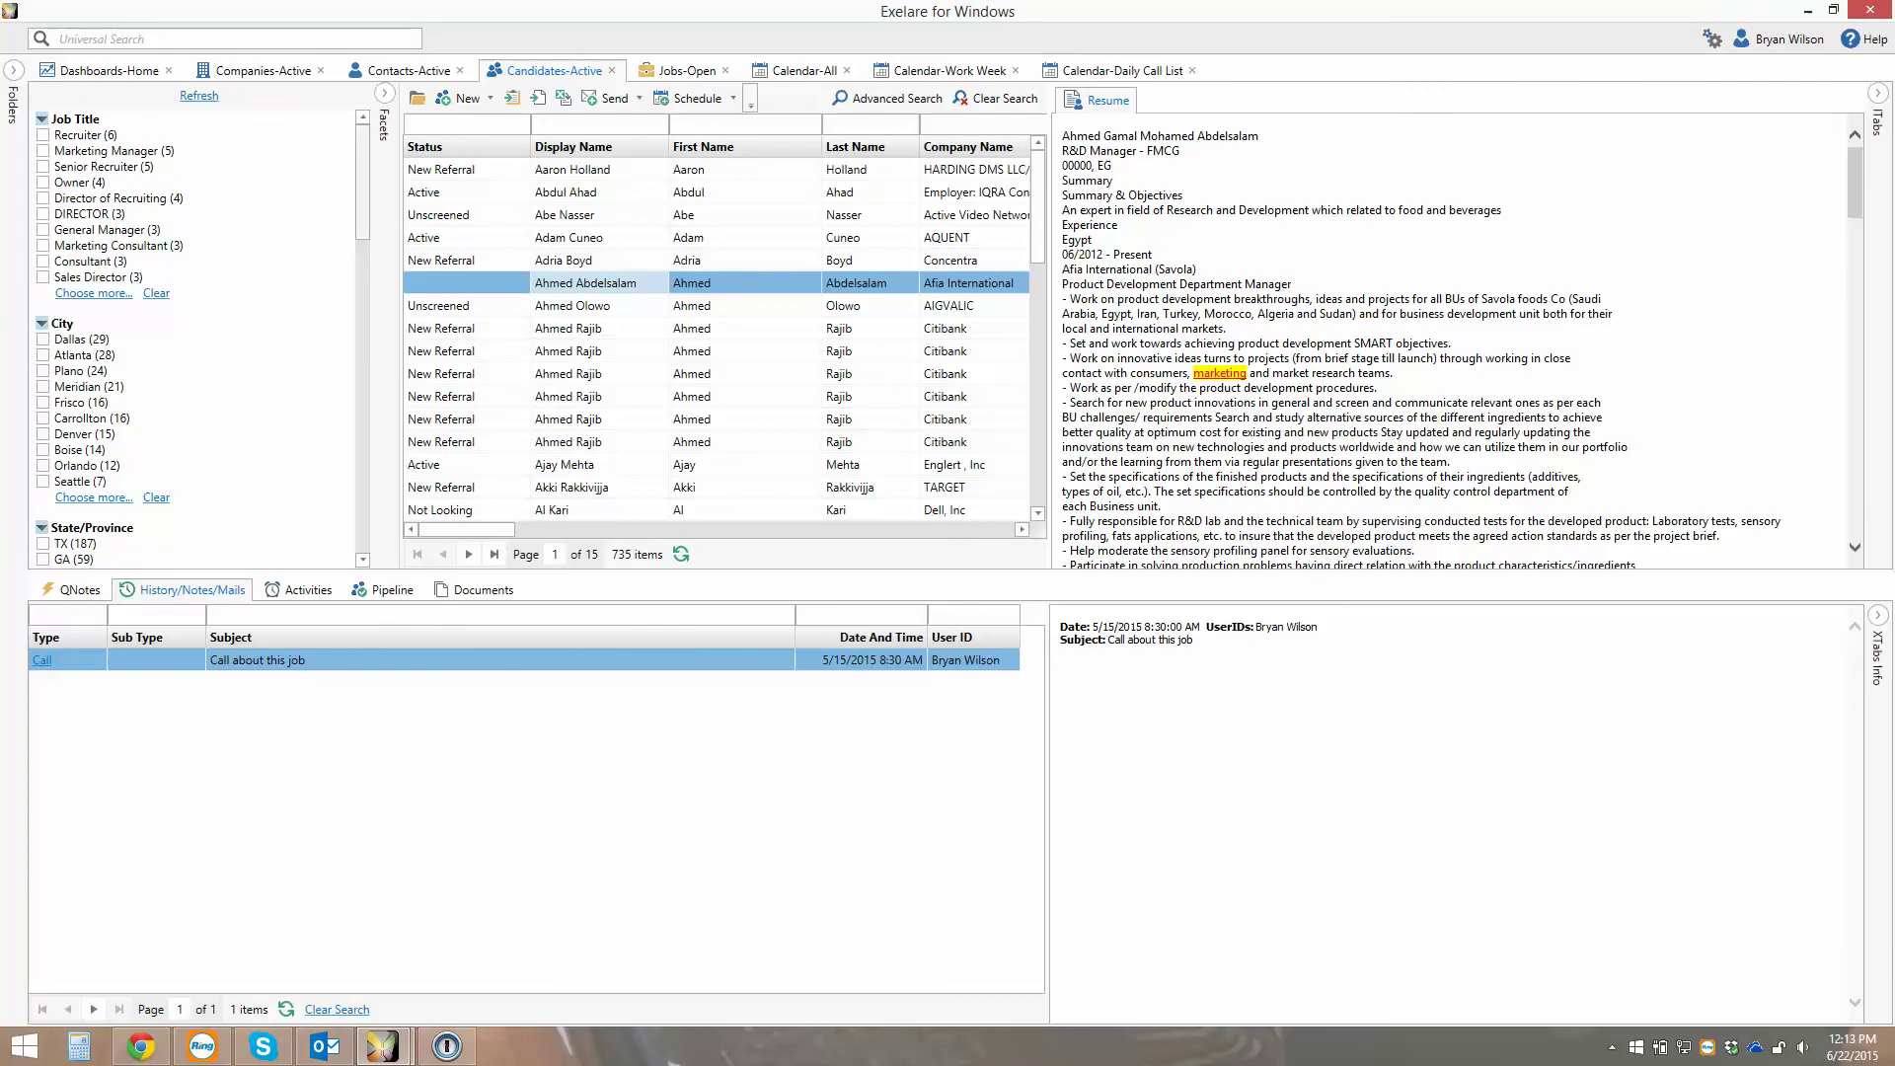
# - Tick ID beside CO under State/Province, leaving 76 candidates, then browse the other facets
pyautogui.scroll(-4, 197, 335)
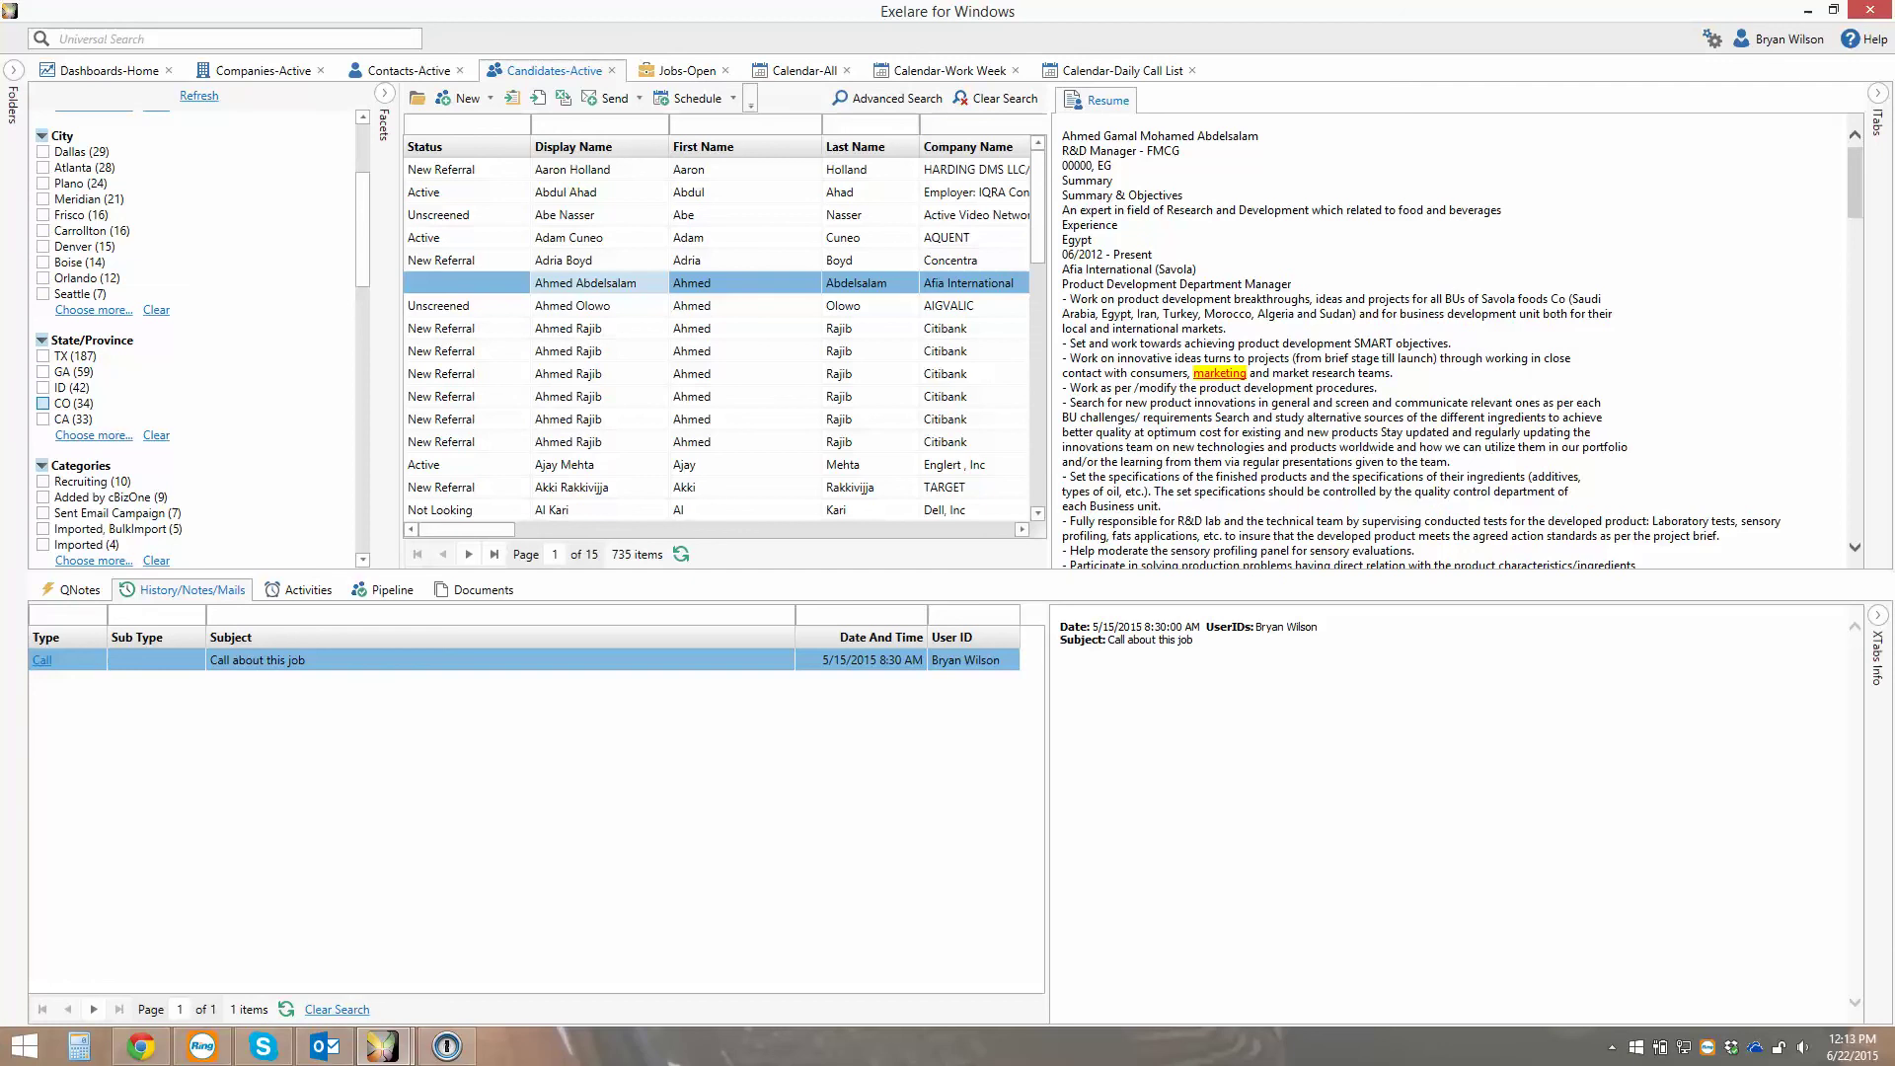
pyautogui.click(43, 386)
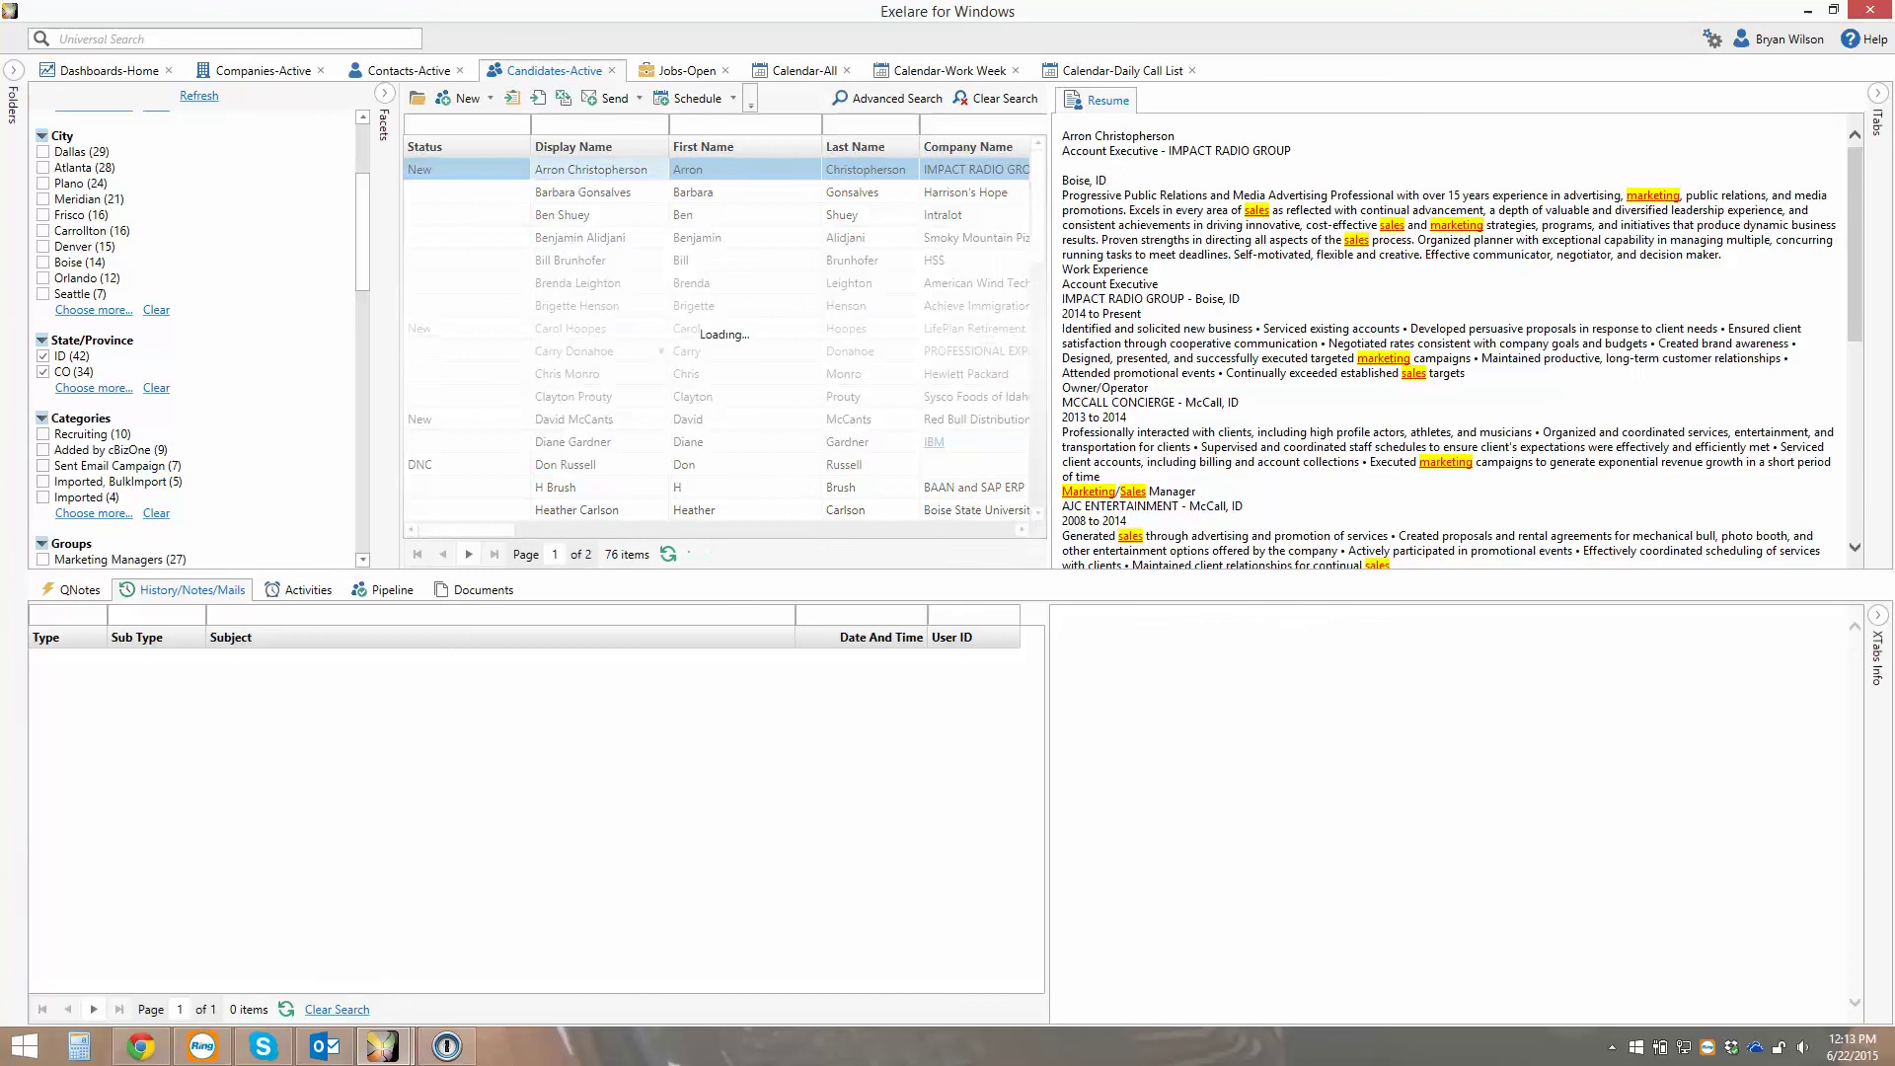
pyautogui.scroll(-6, 197, 336)
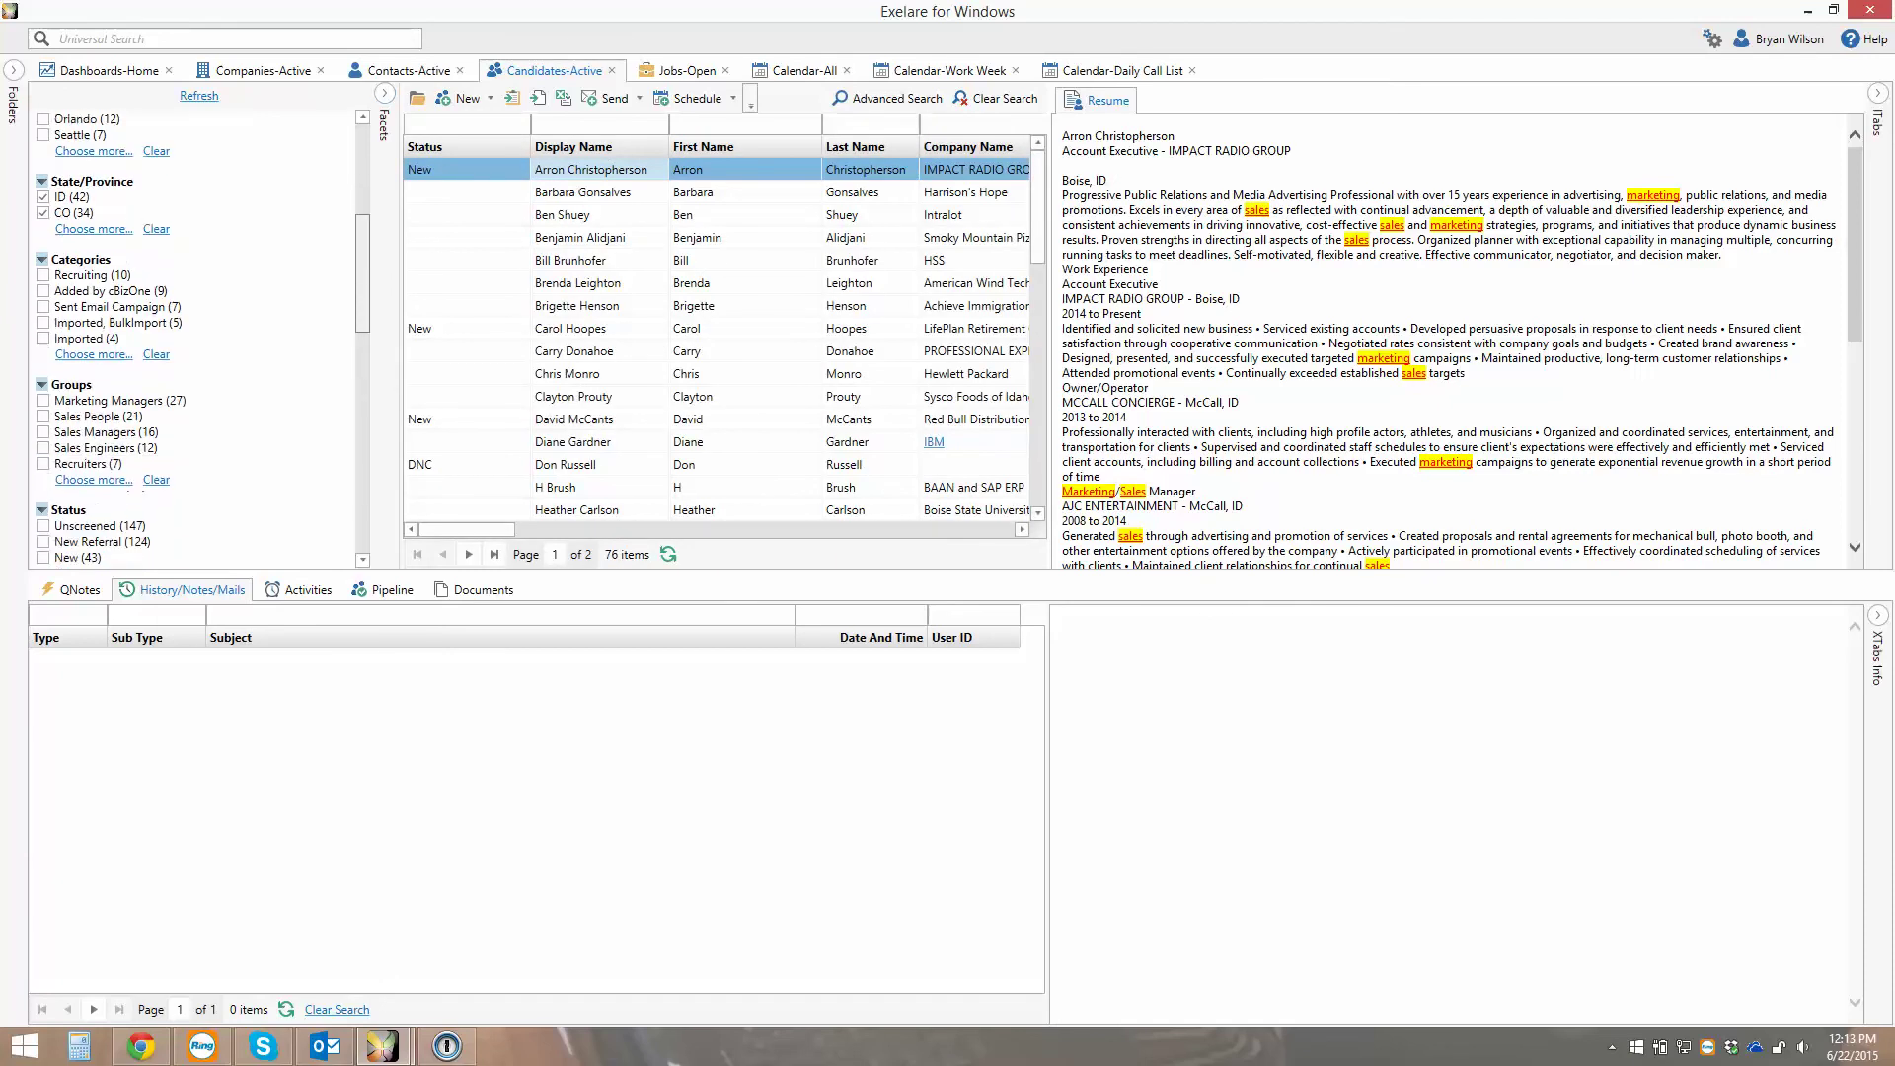
pyautogui.scroll(3, 197, 336)
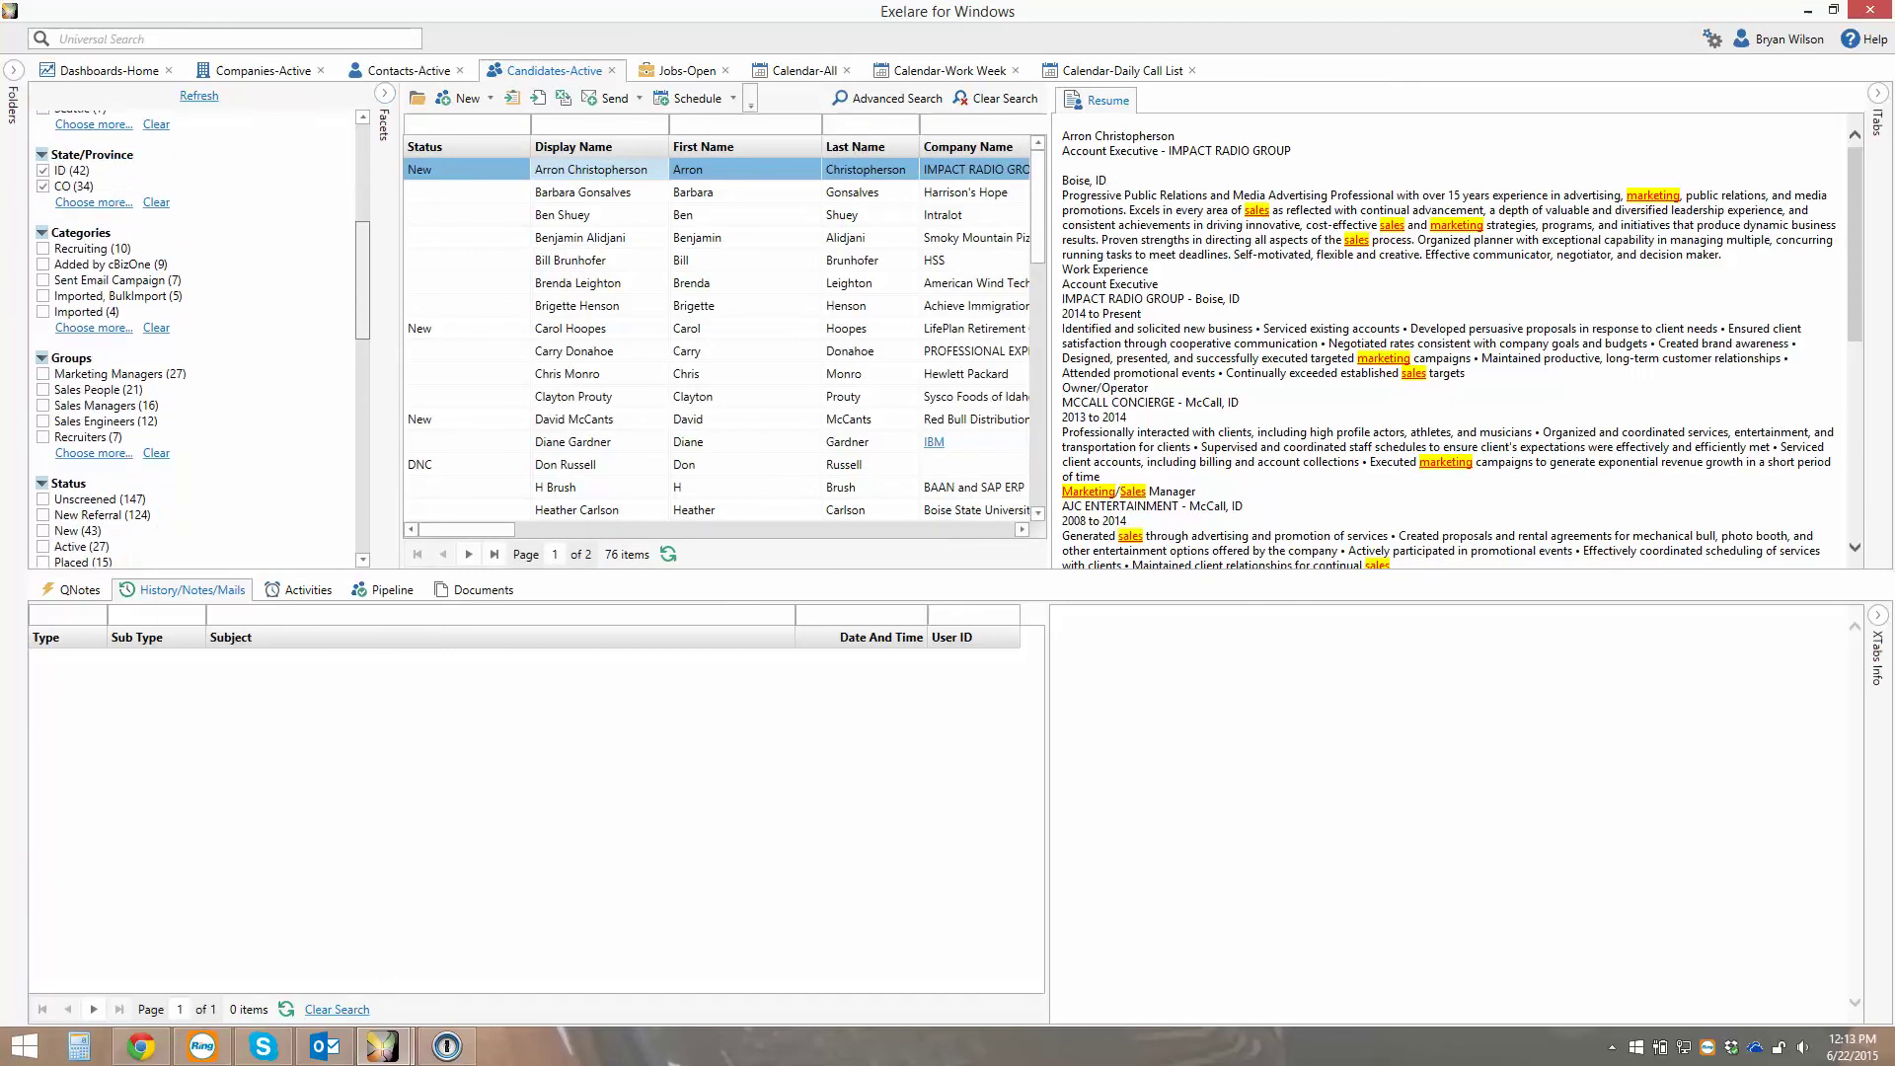
pyautogui.scroll(-5, 197, 335)
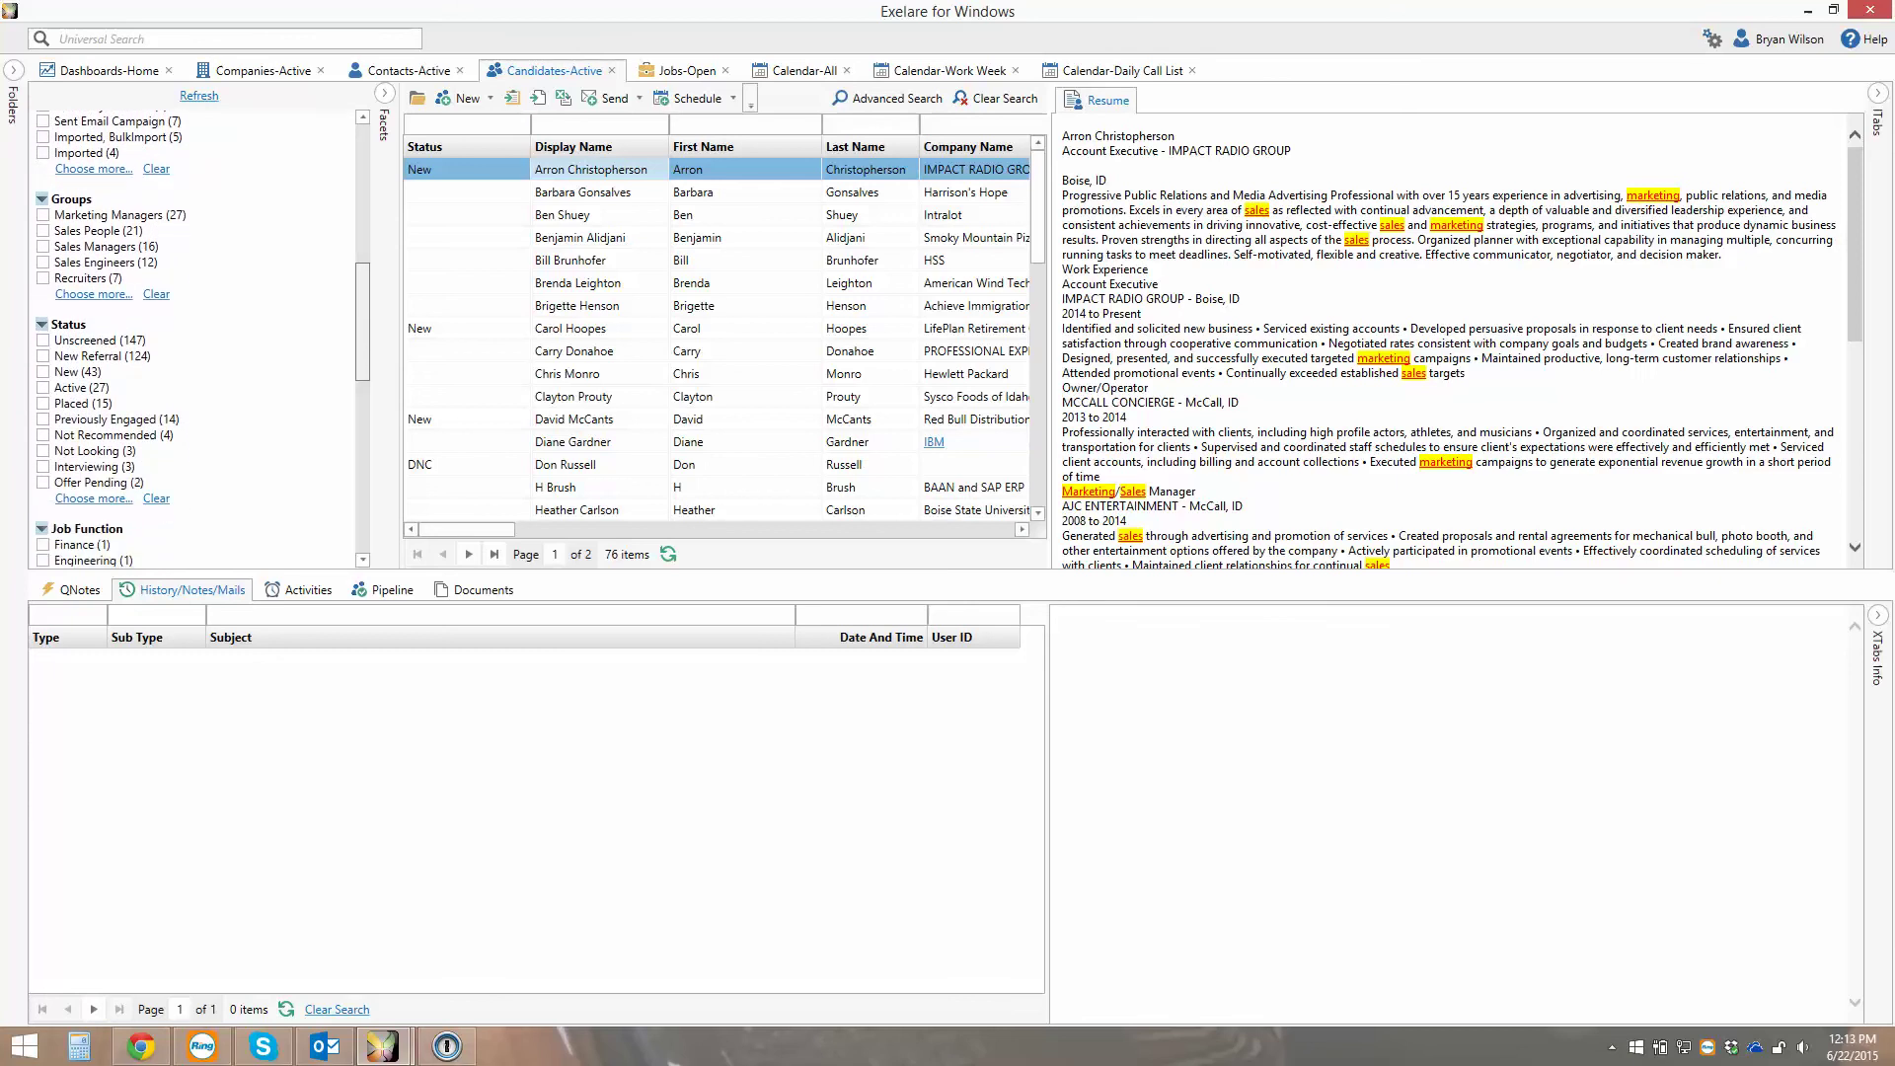
pyautogui.scroll(-4, 197, 336)
pyautogui.scroll(-5, 198, 335)
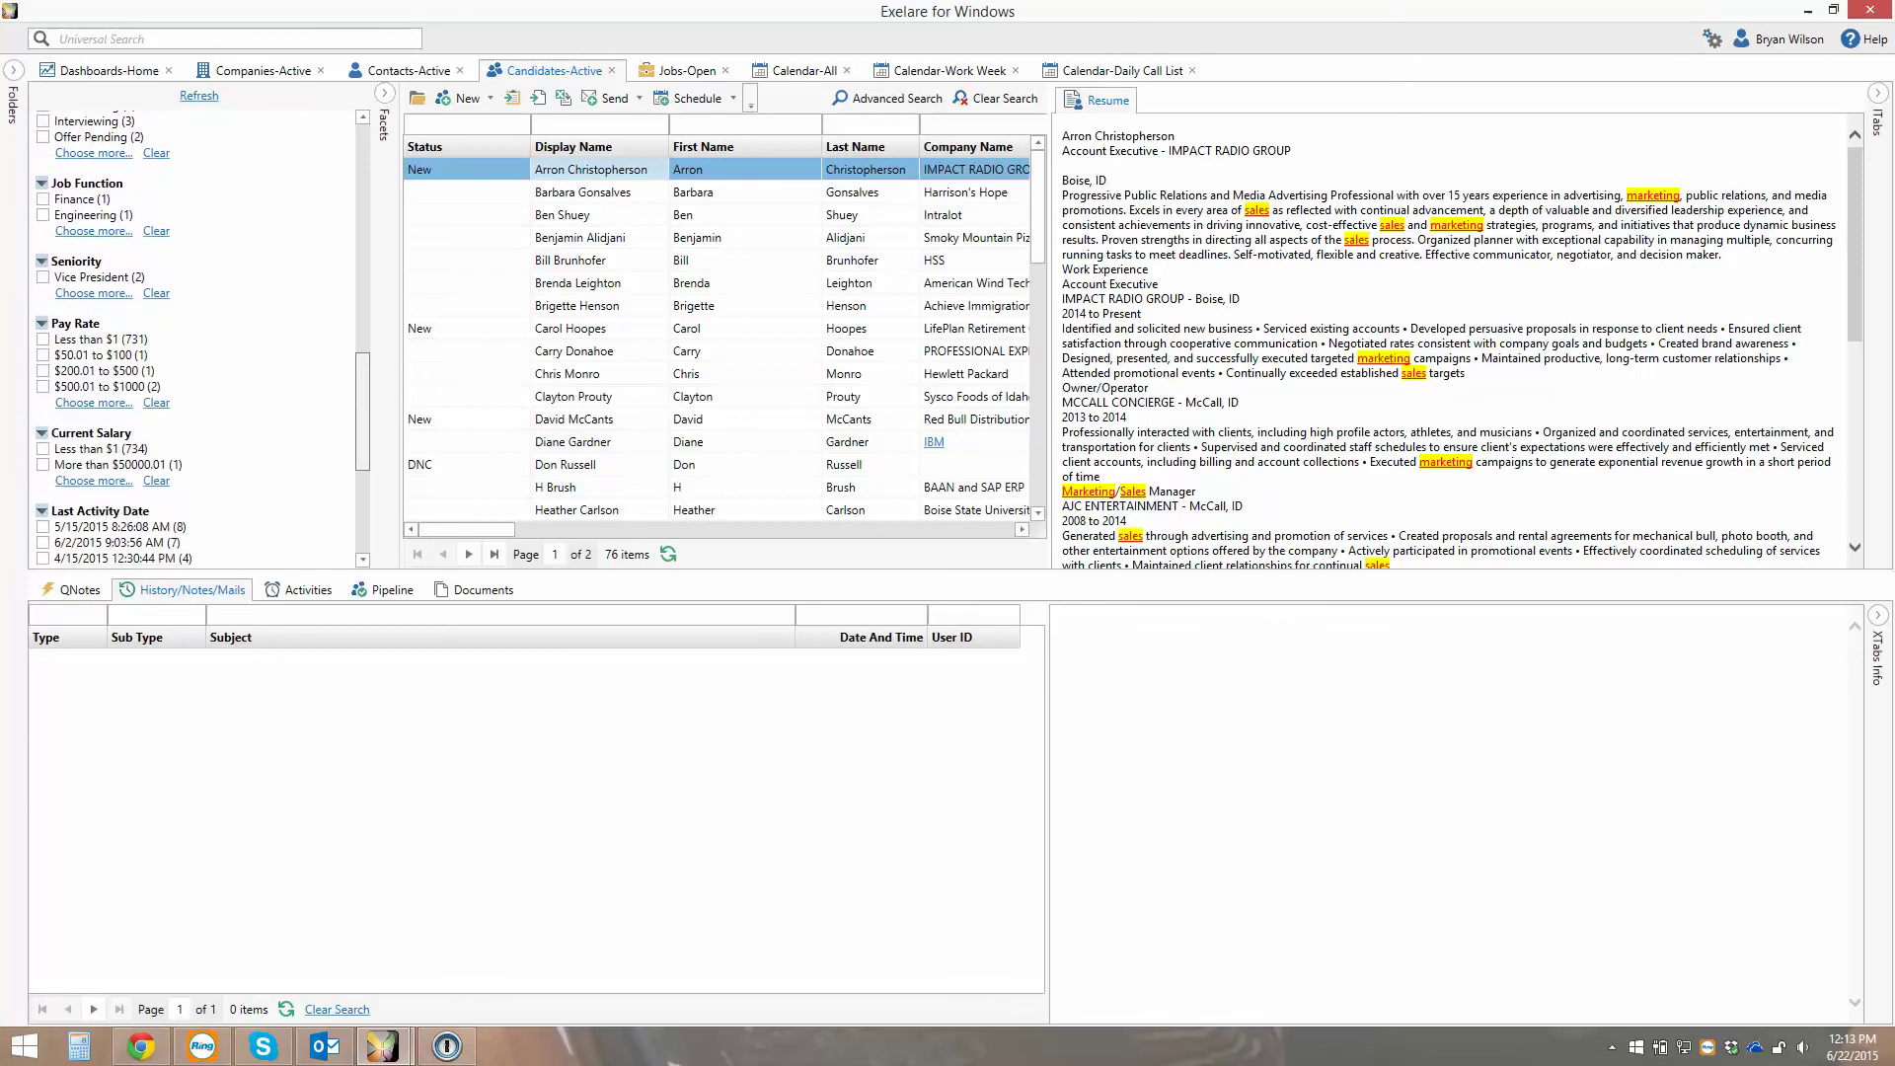
pyautogui.scroll(10, 197, 336)
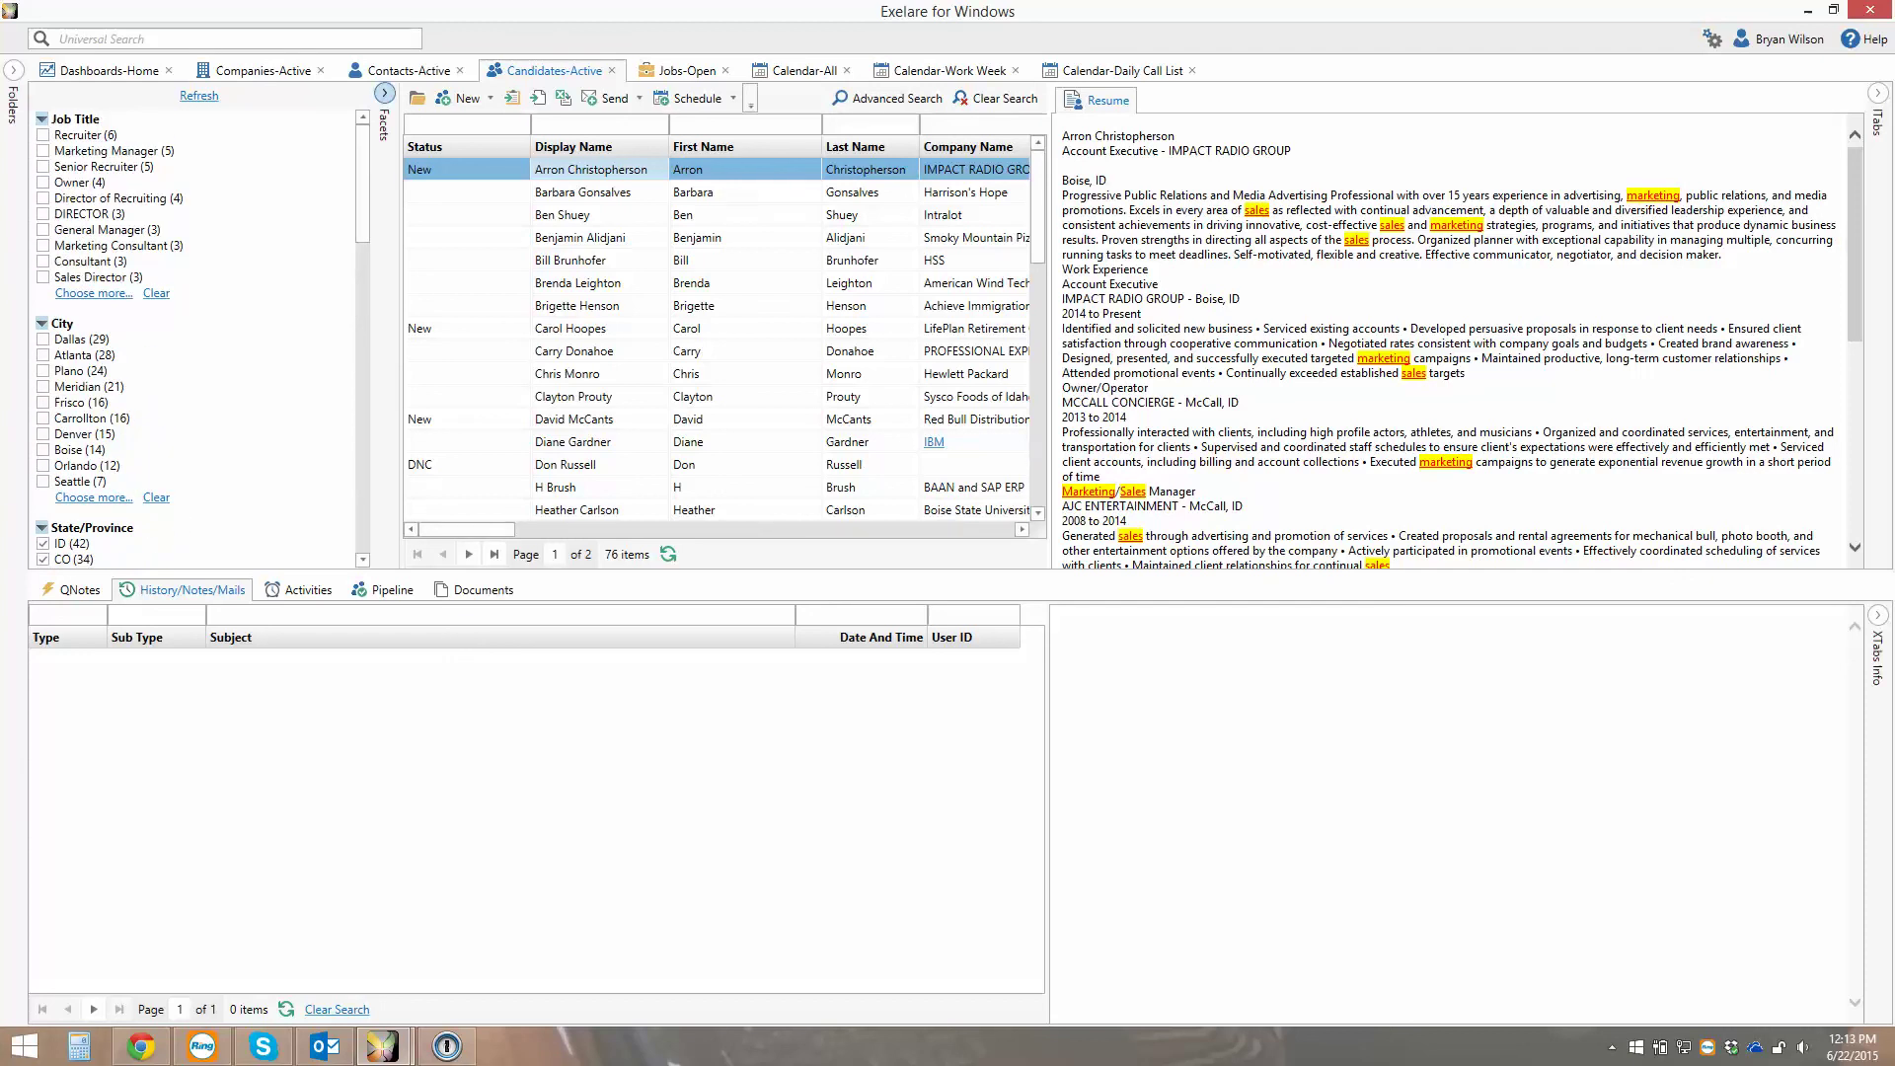
# - Hide the Facets panel and filter the Job Title column with *manager, leaving 17 candidates
pyautogui.click(384, 92)
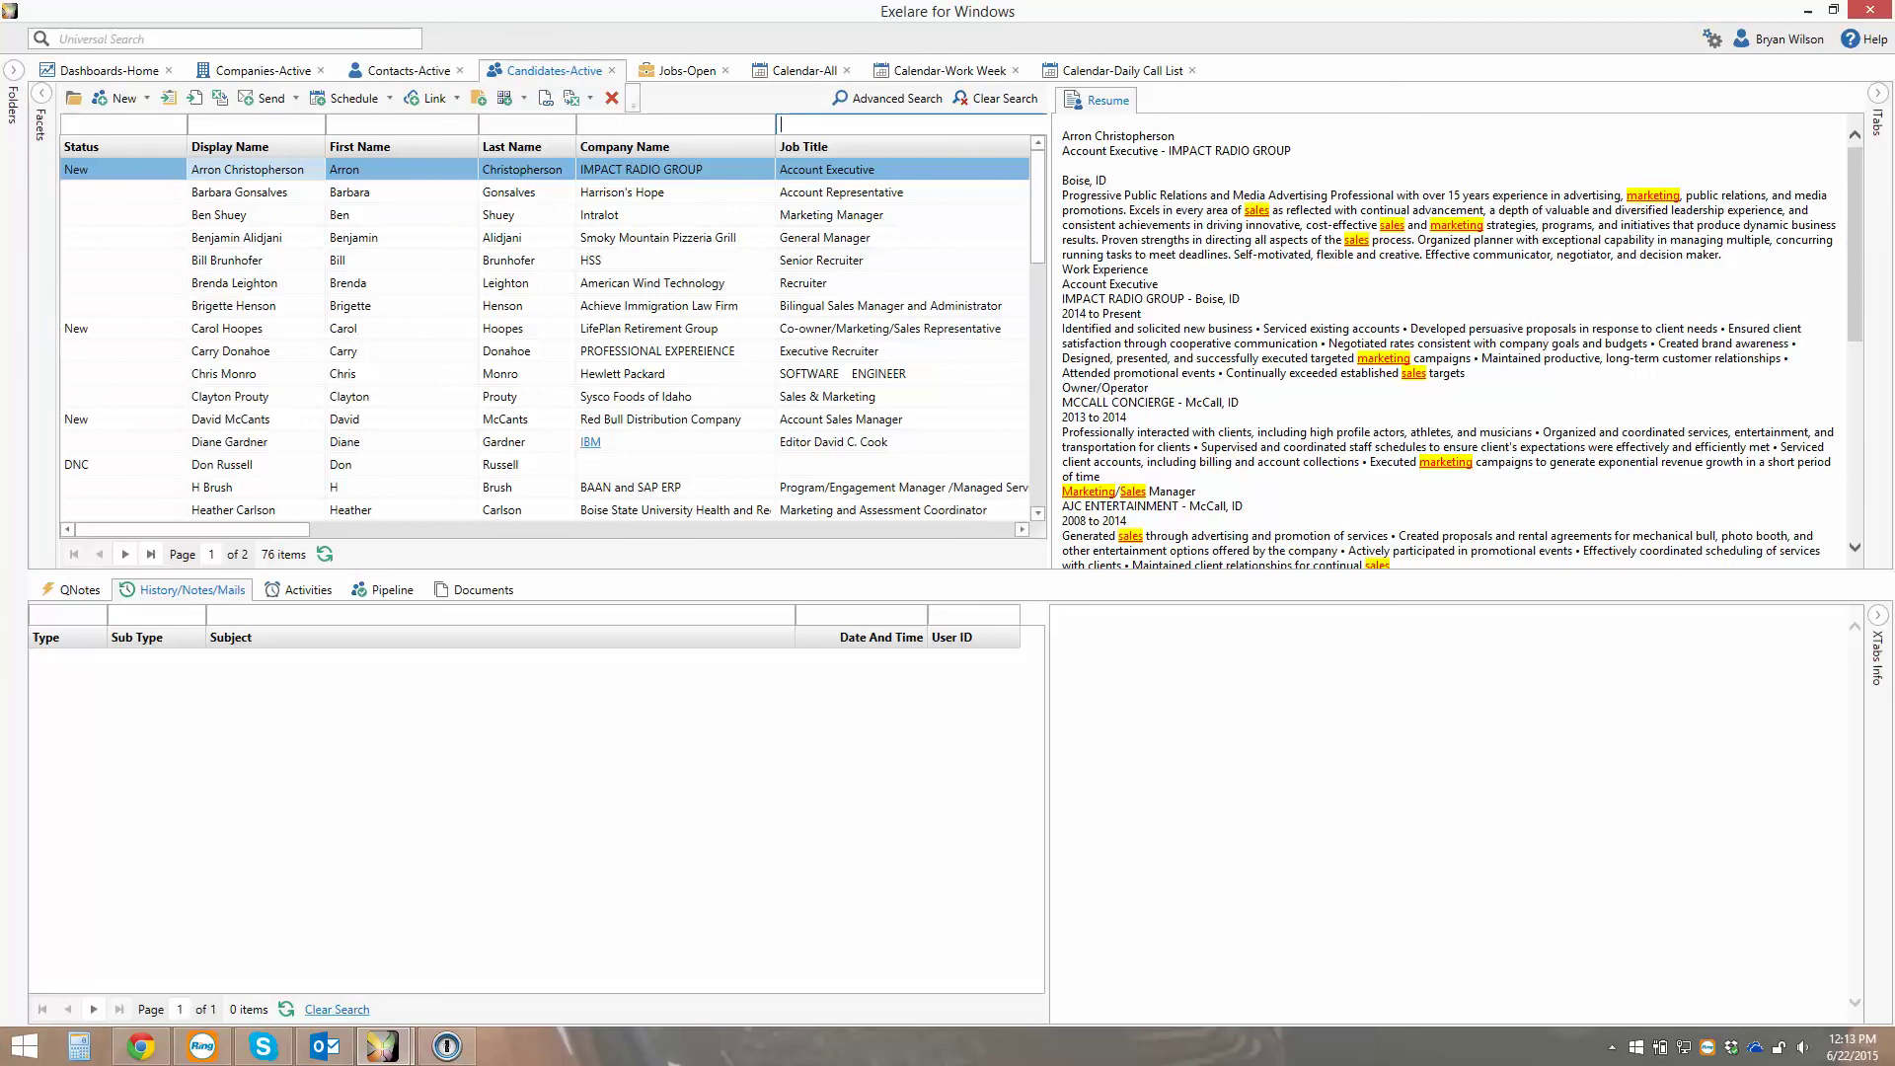
pyautogui.write('*manager')
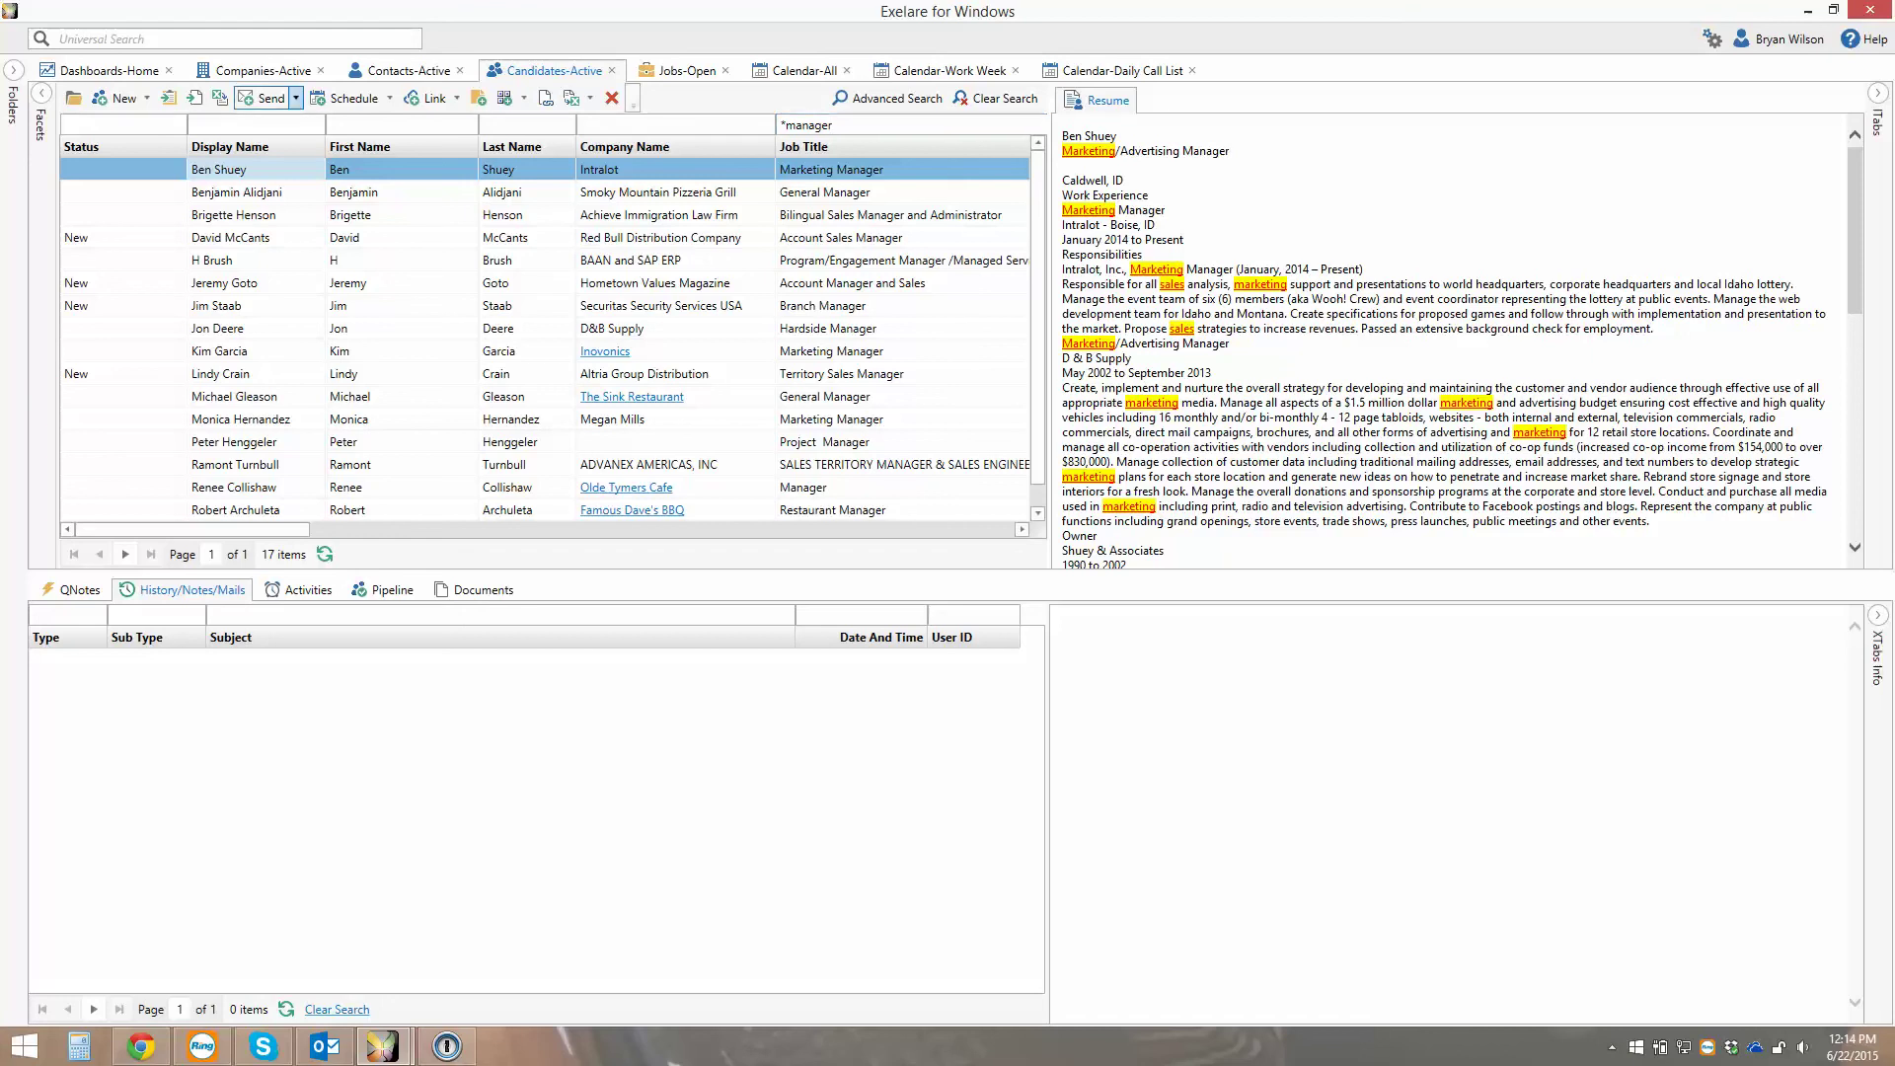
# - Start an email to the current candidate, then cancel it without sending
pyautogui.click(295, 97)
pyautogui.click(296, 146)
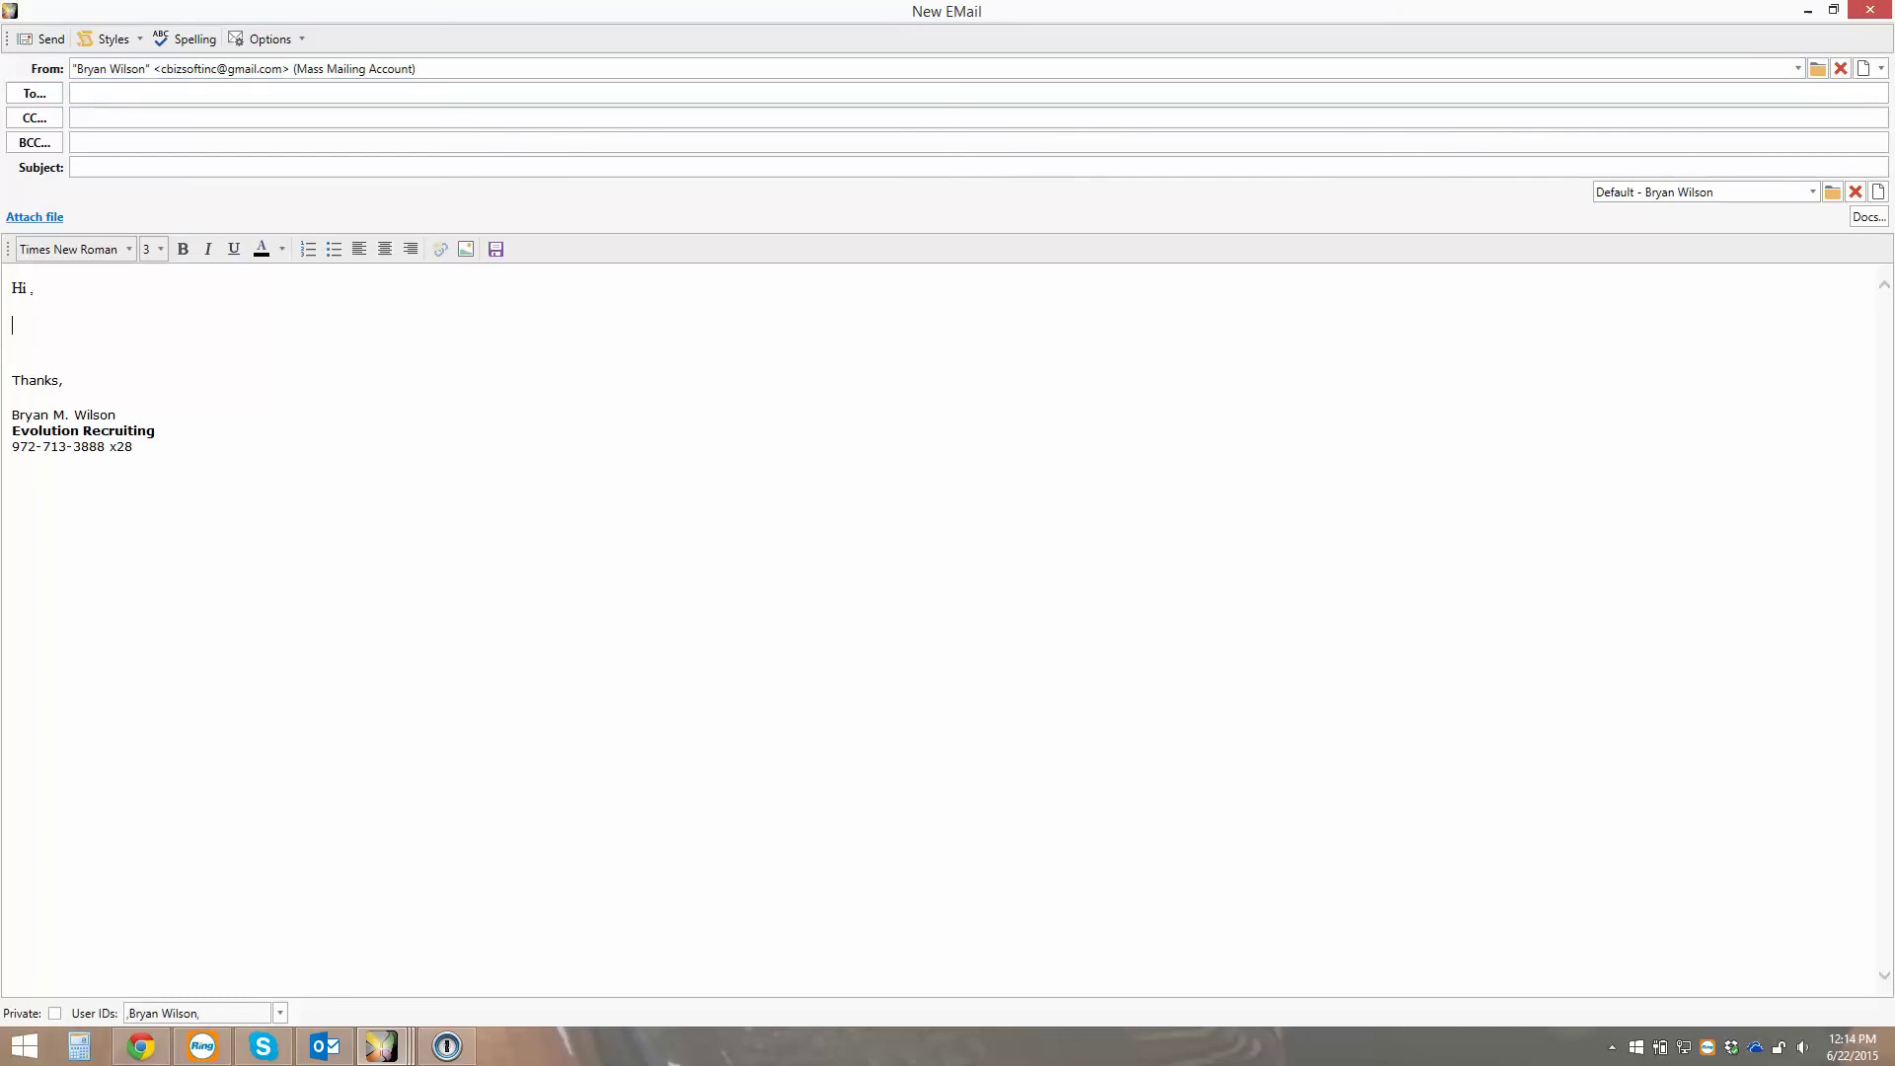
pyautogui.press('Escape')
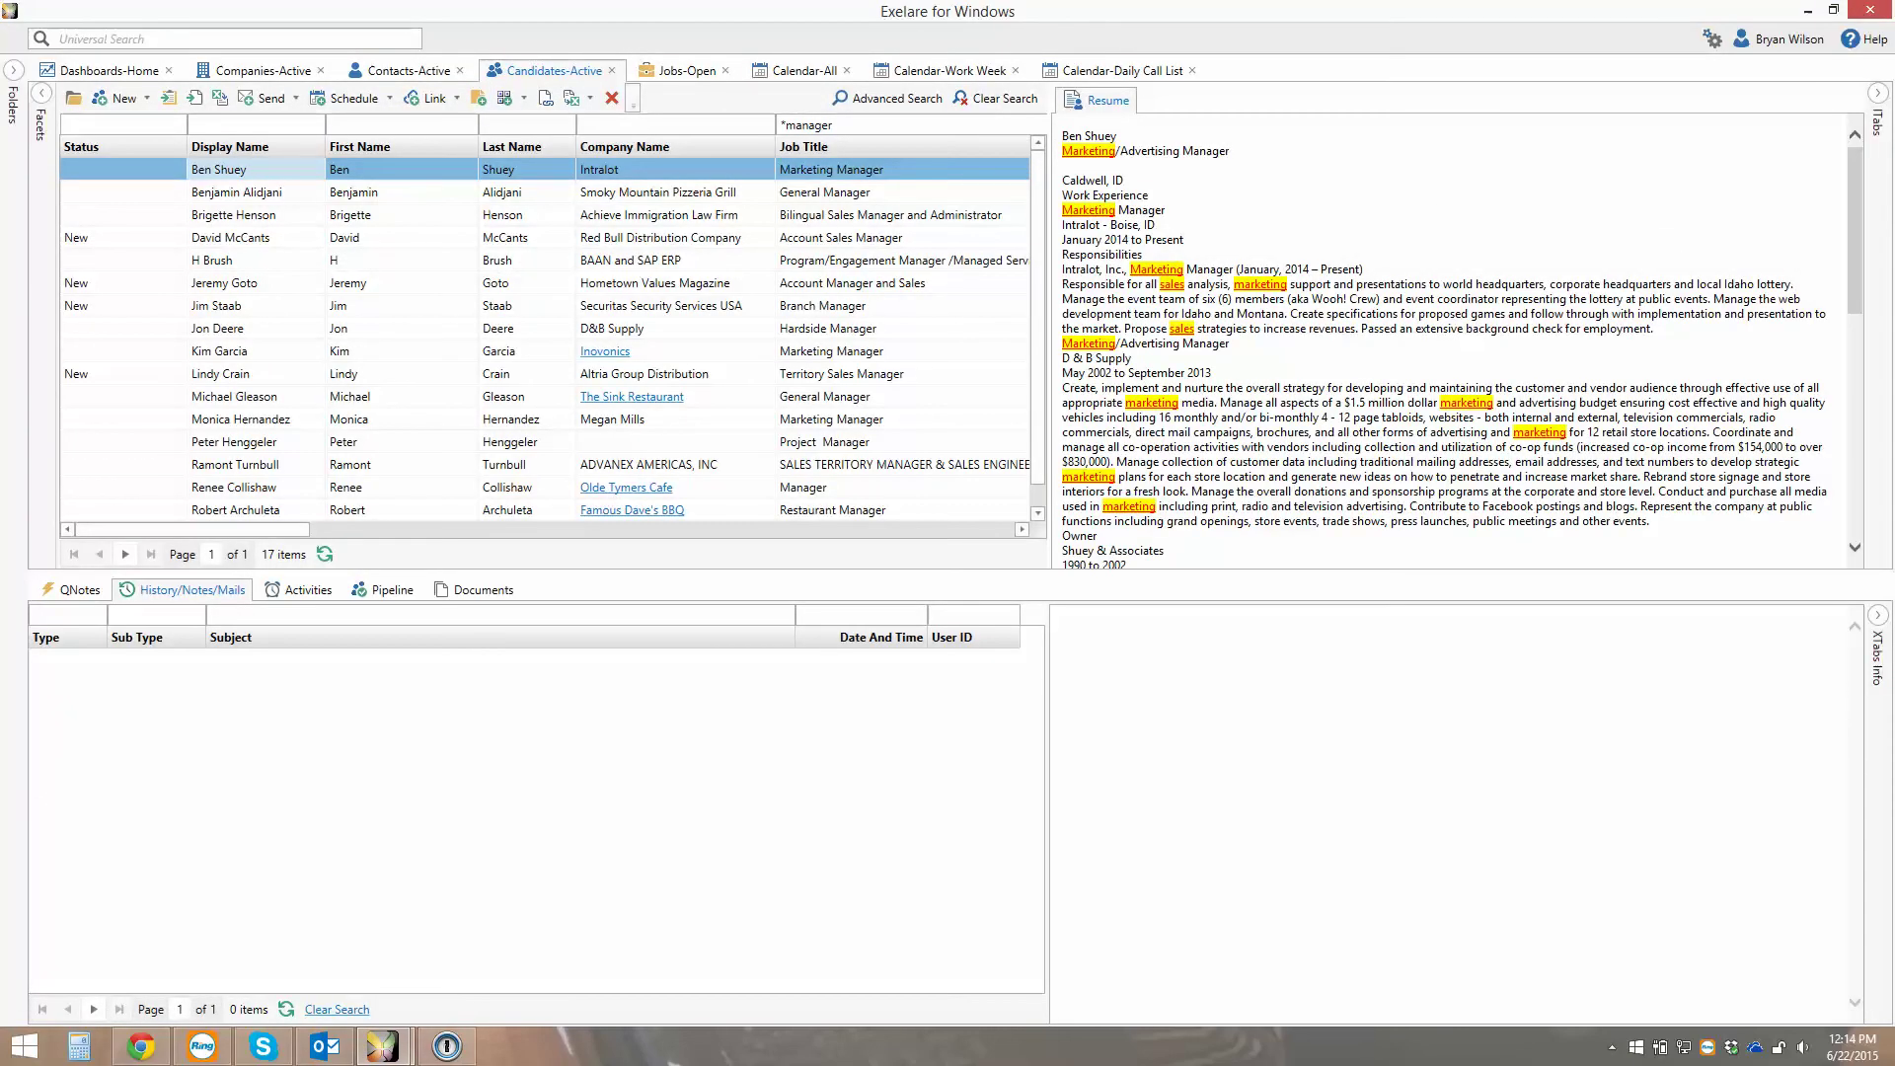
# - Select all 17 candidates, then deselect the BAAN/SAP ERP, Sink Restaurant and D&B Supply candidates
pyautogui.hotkey('ctrl', 'a')
pyautogui.keyDown('ctrl'); pyautogui.click(212, 259); pyautogui.keyUp('ctrl')
pyautogui.keyDown('ctrl'); pyautogui.click(234, 395); pyautogui.keyUp('ctrl')
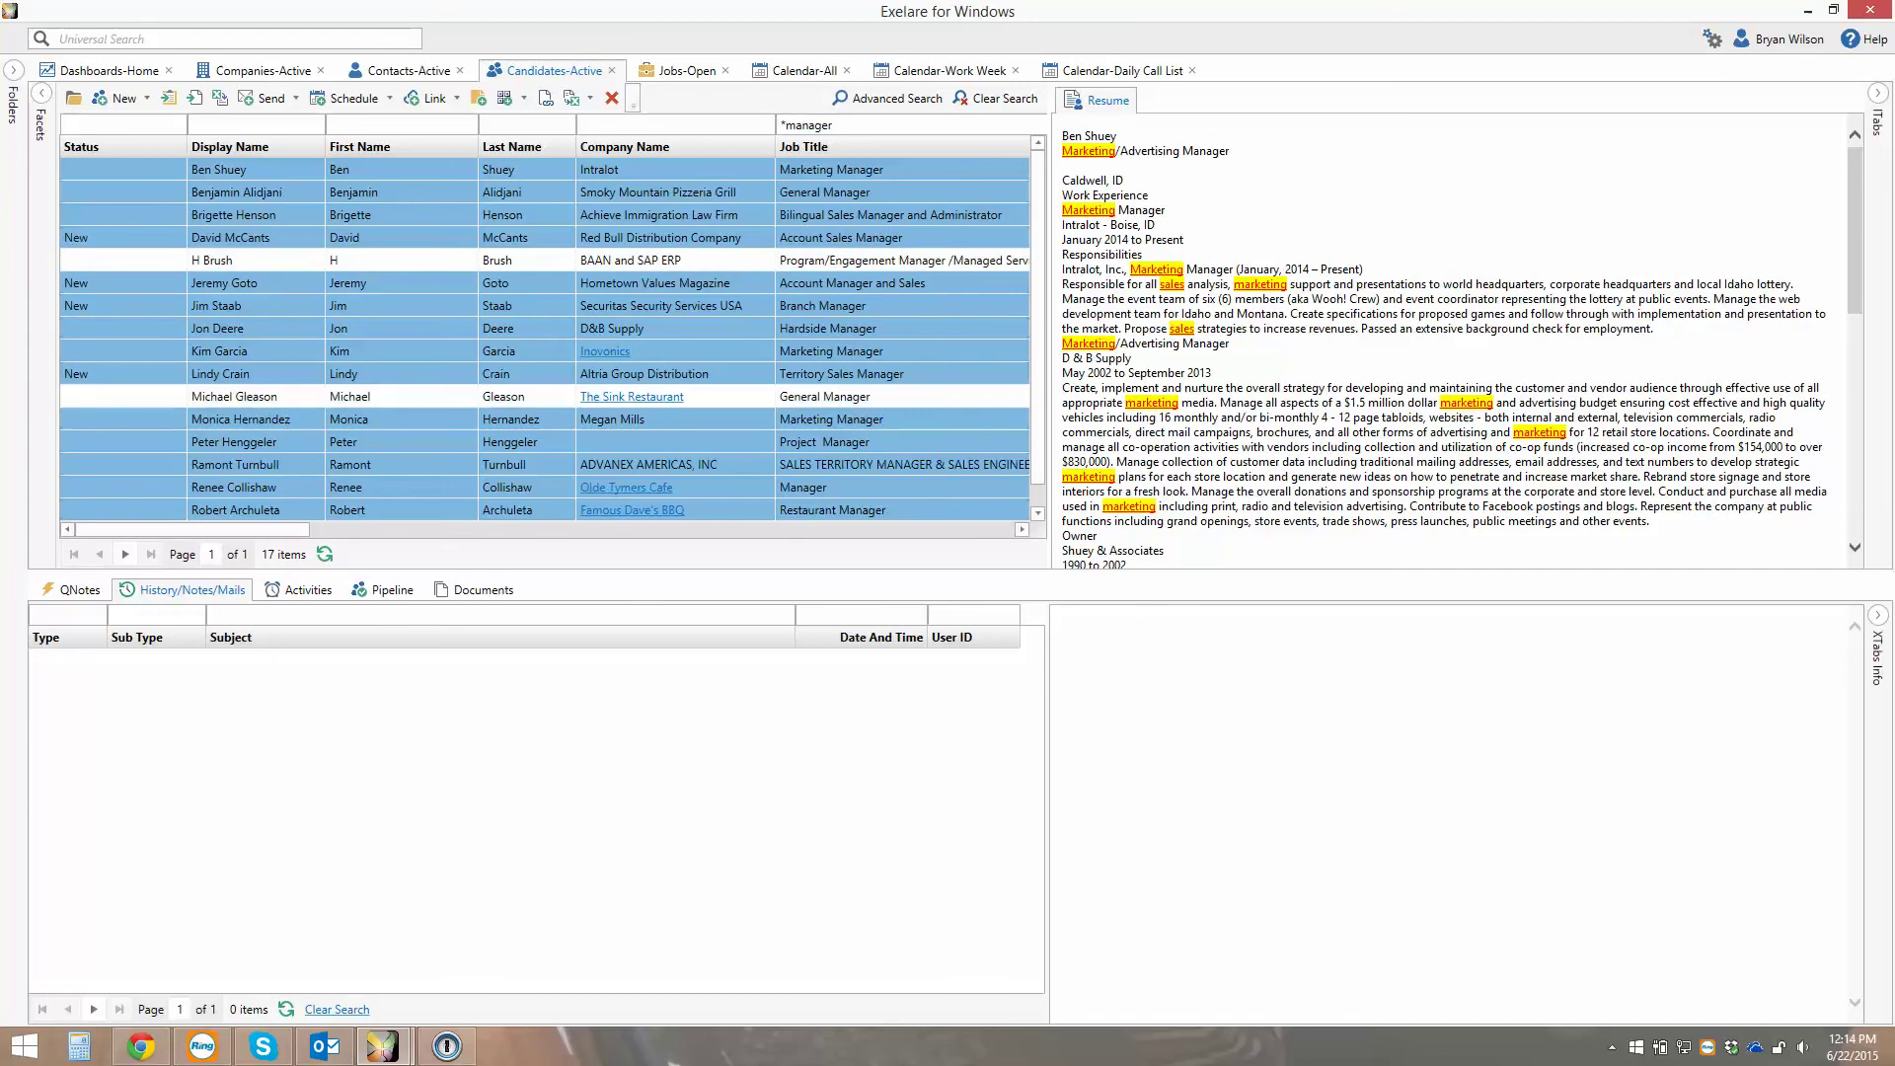
pyautogui.keyDown('ctrl'); pyautogui.click(217, 327); pyautogui.keyUp('ctrl')
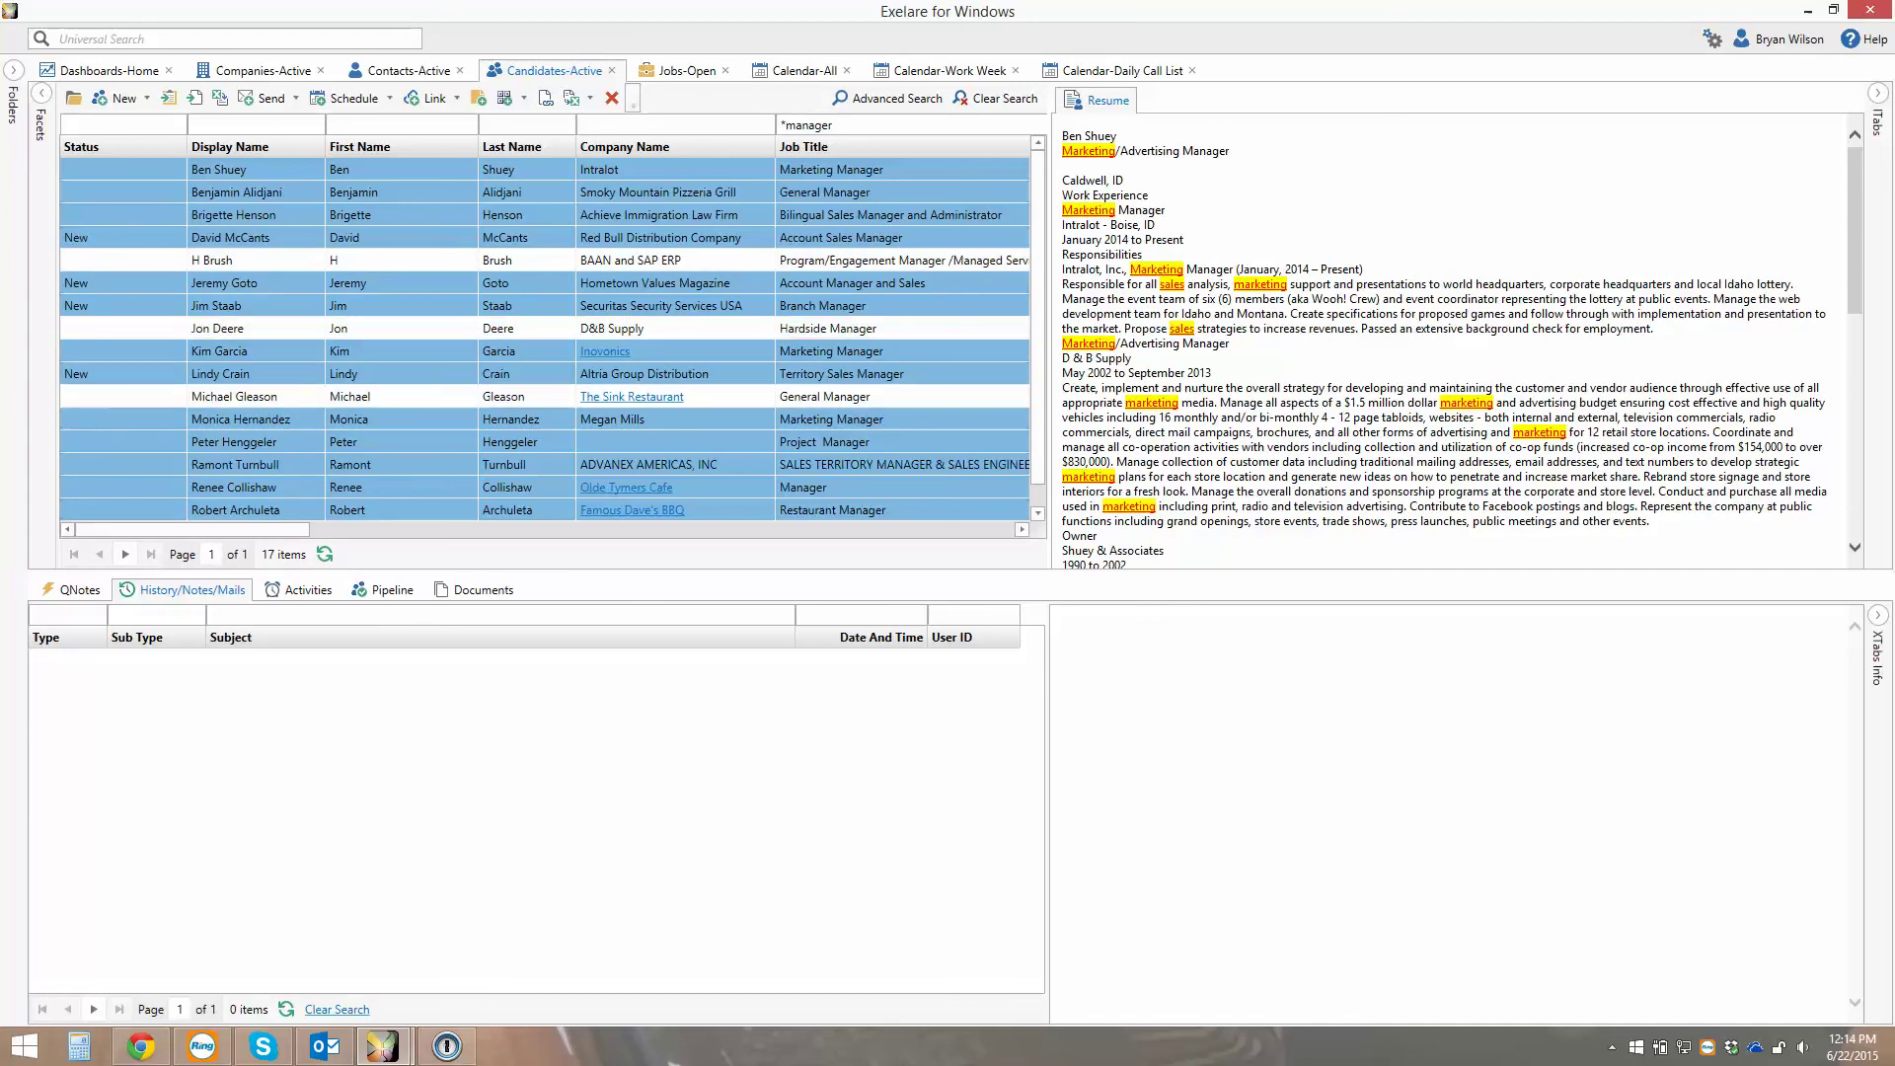
# - Compose one email to the selected candidates using the Candidate Availability Check In template
pyautogui.click(295, 97)
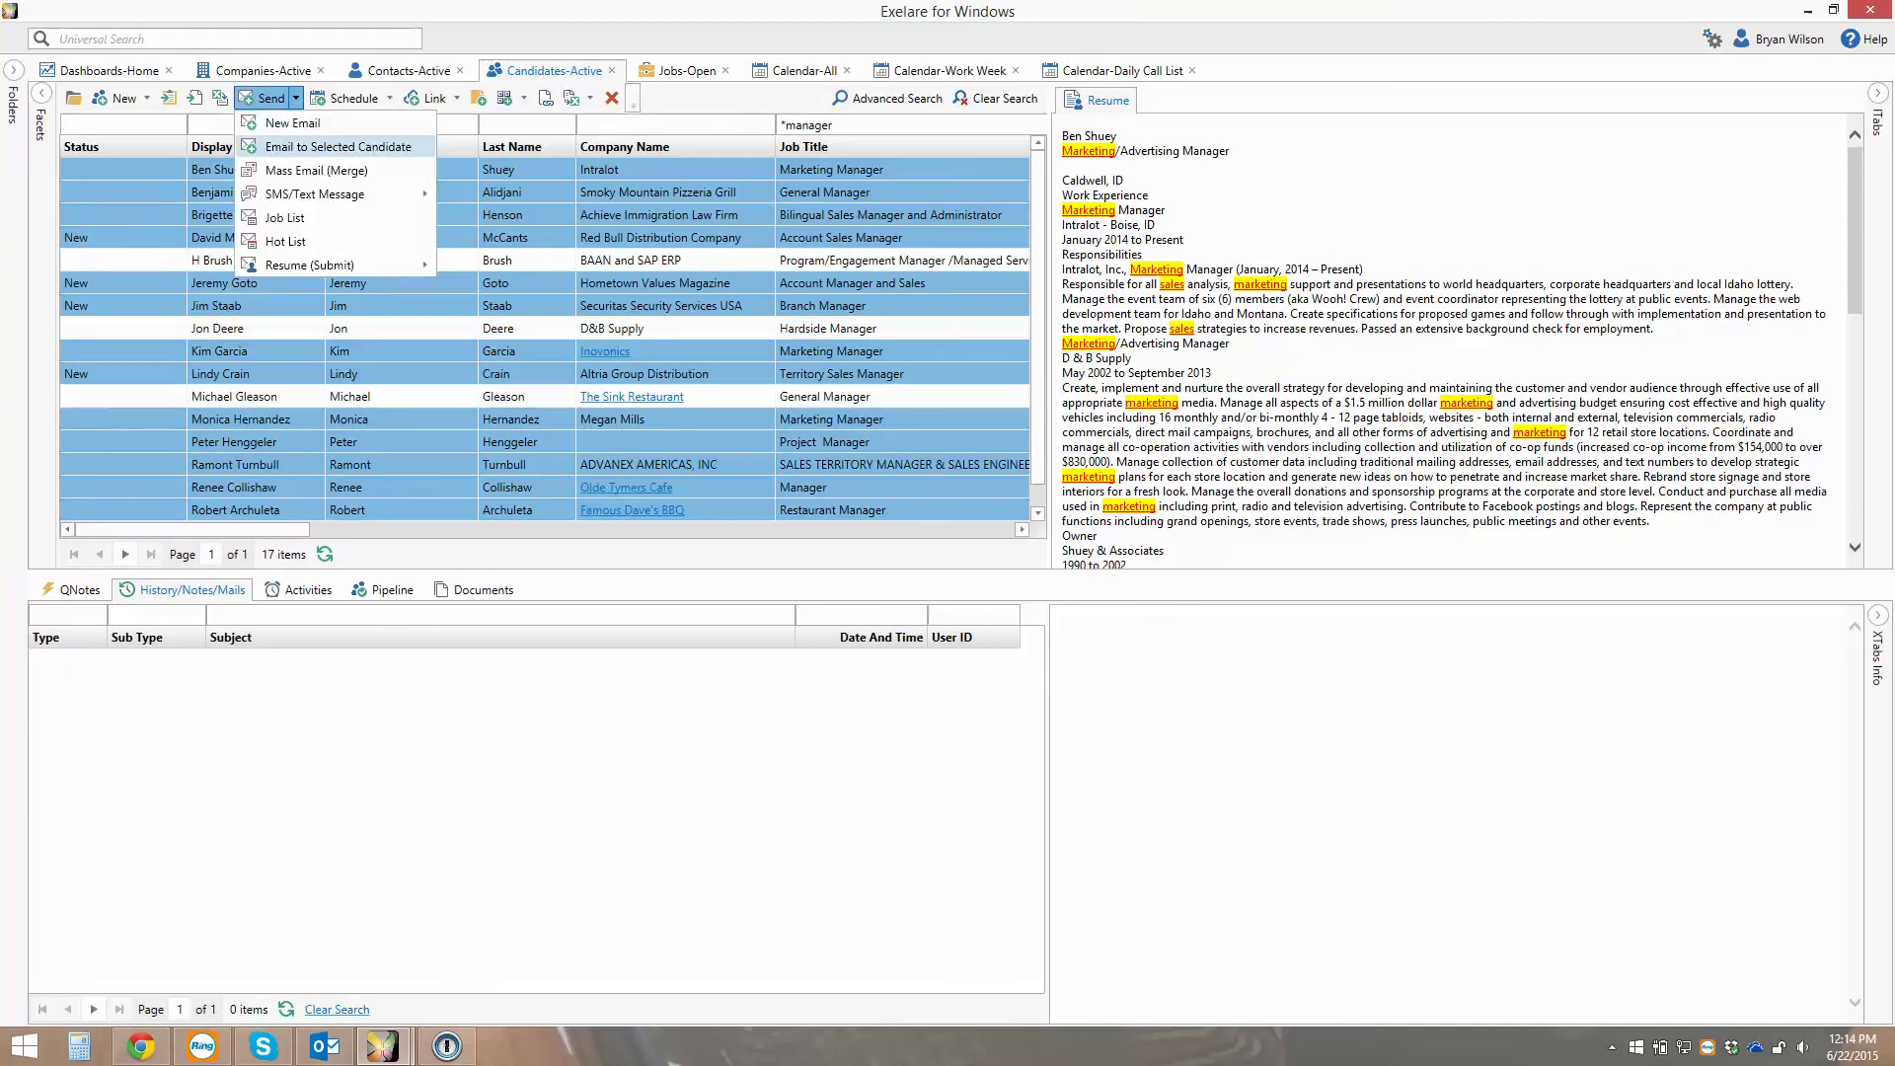
pyautogui.click(316, 170)
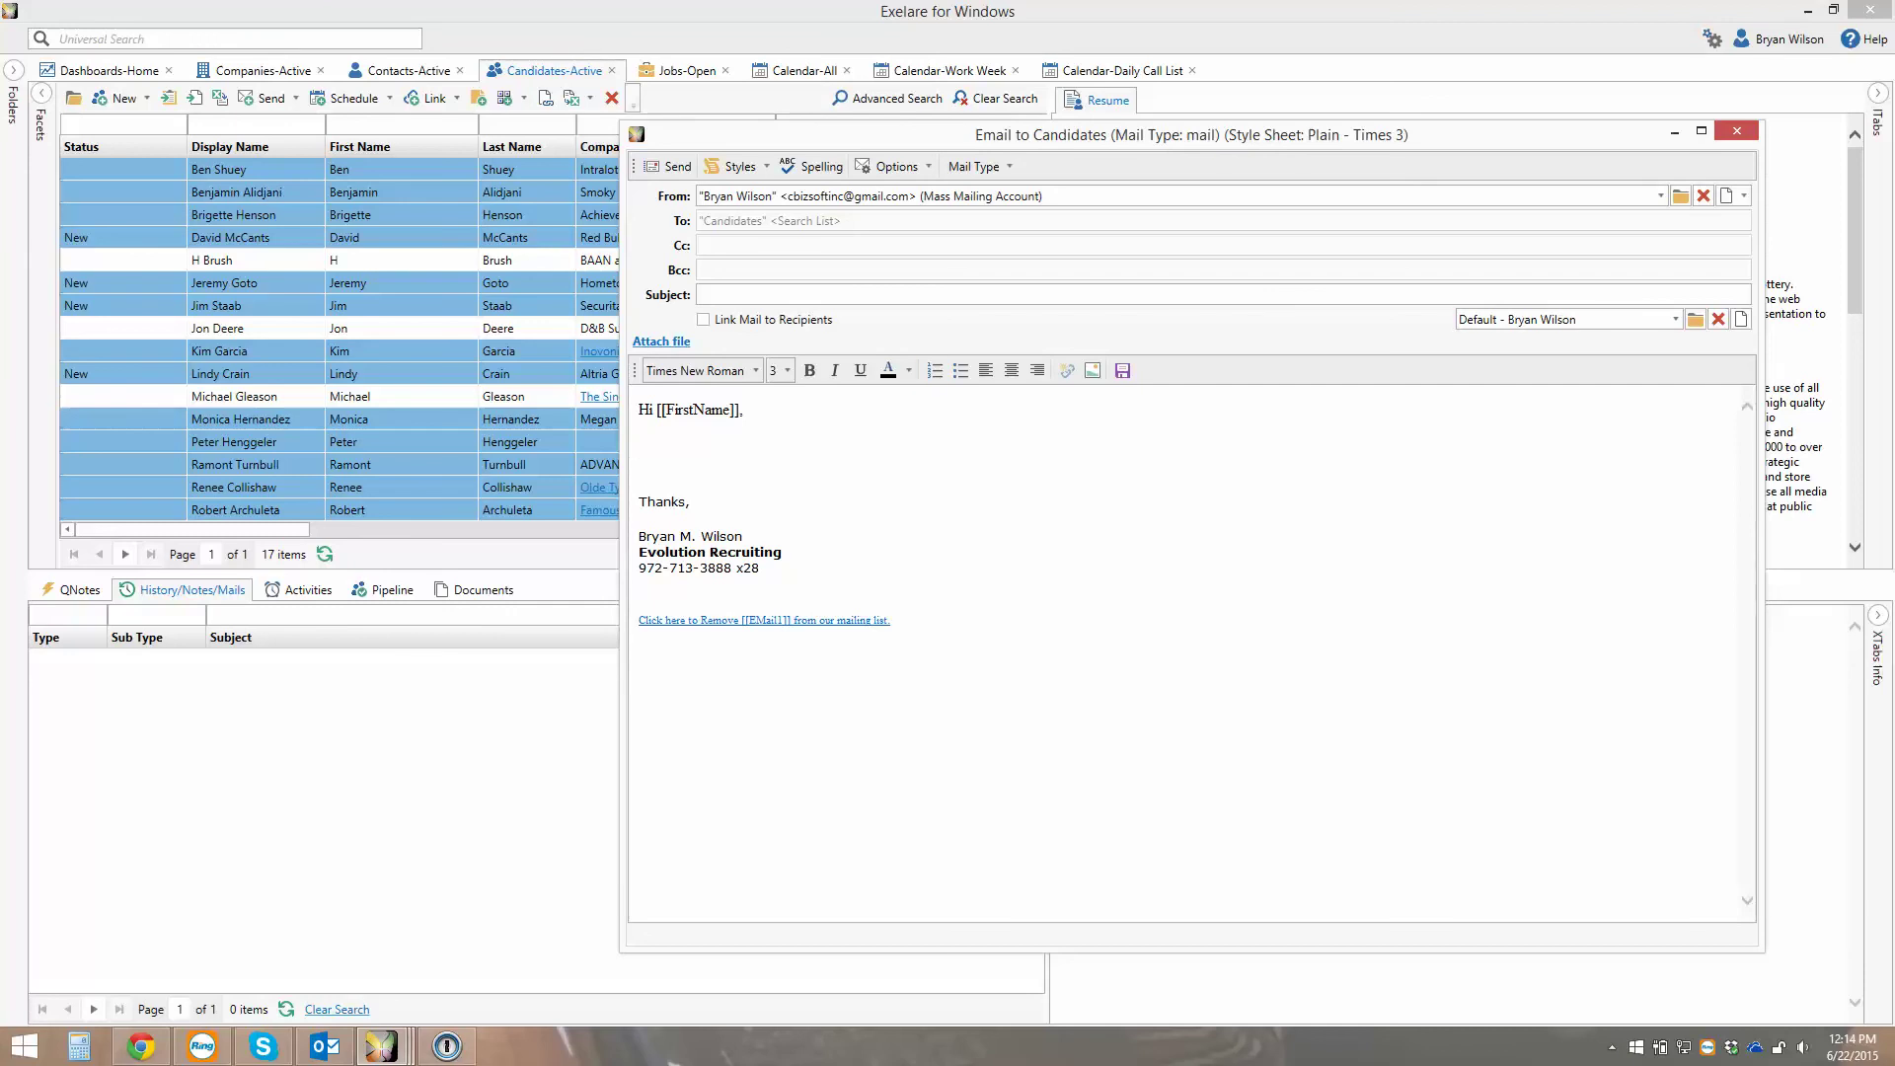
pyautogui.click(736, 166)
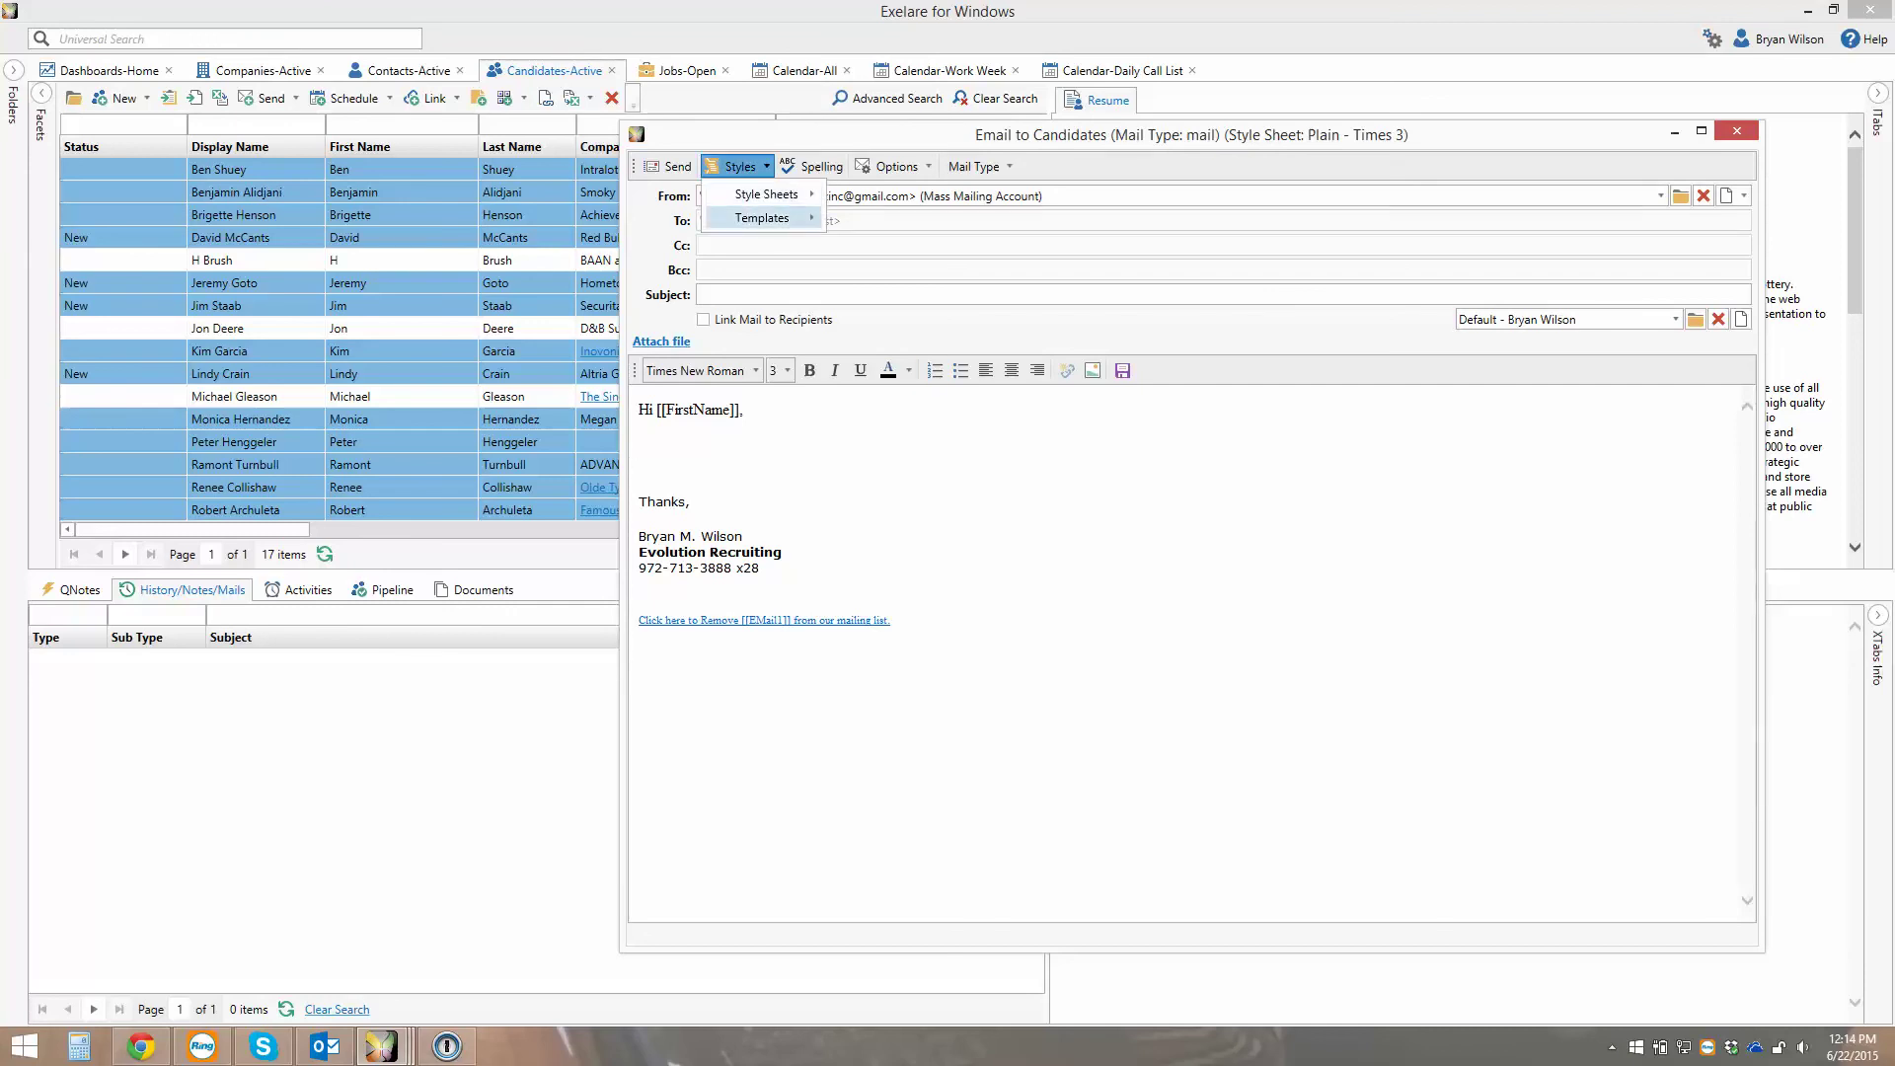
pyautogui.moveTo(762, 217)
pyautogui.moveTo(865, 264)
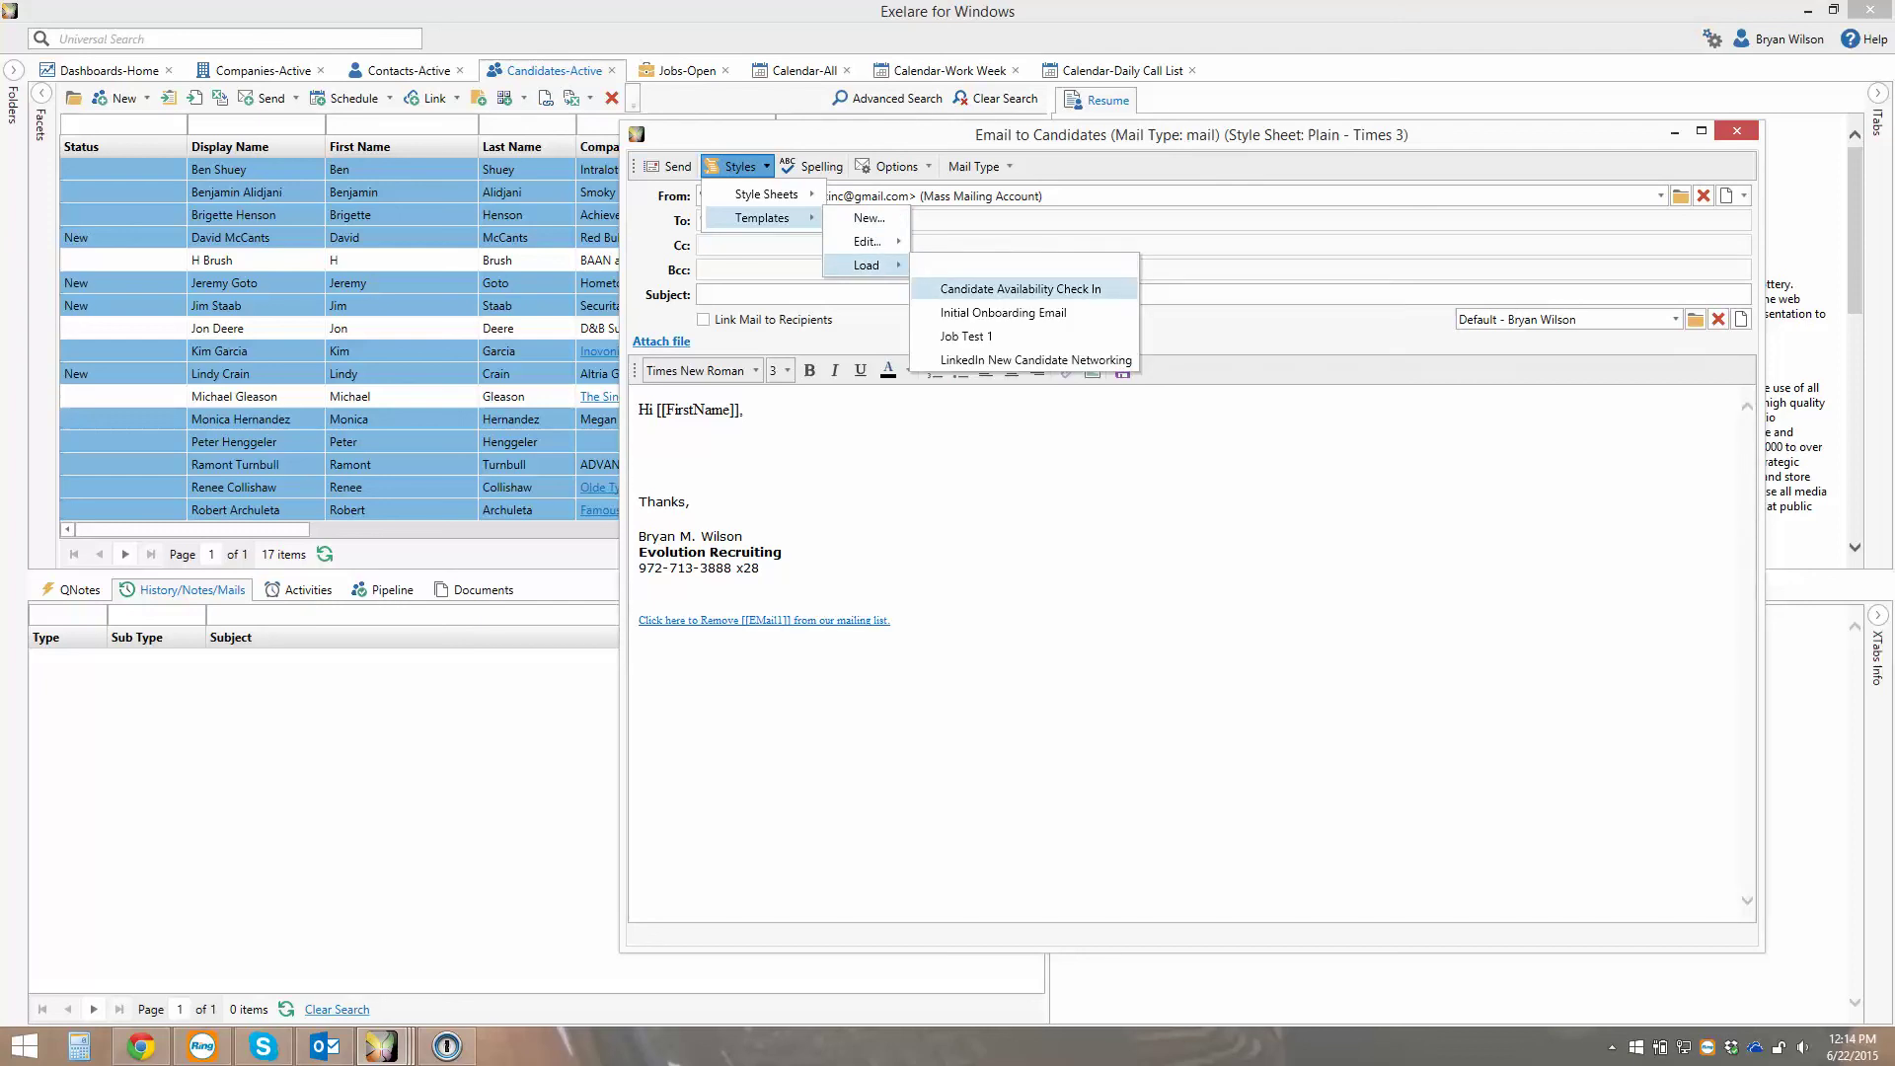
pyautogui.click(1020, 289)
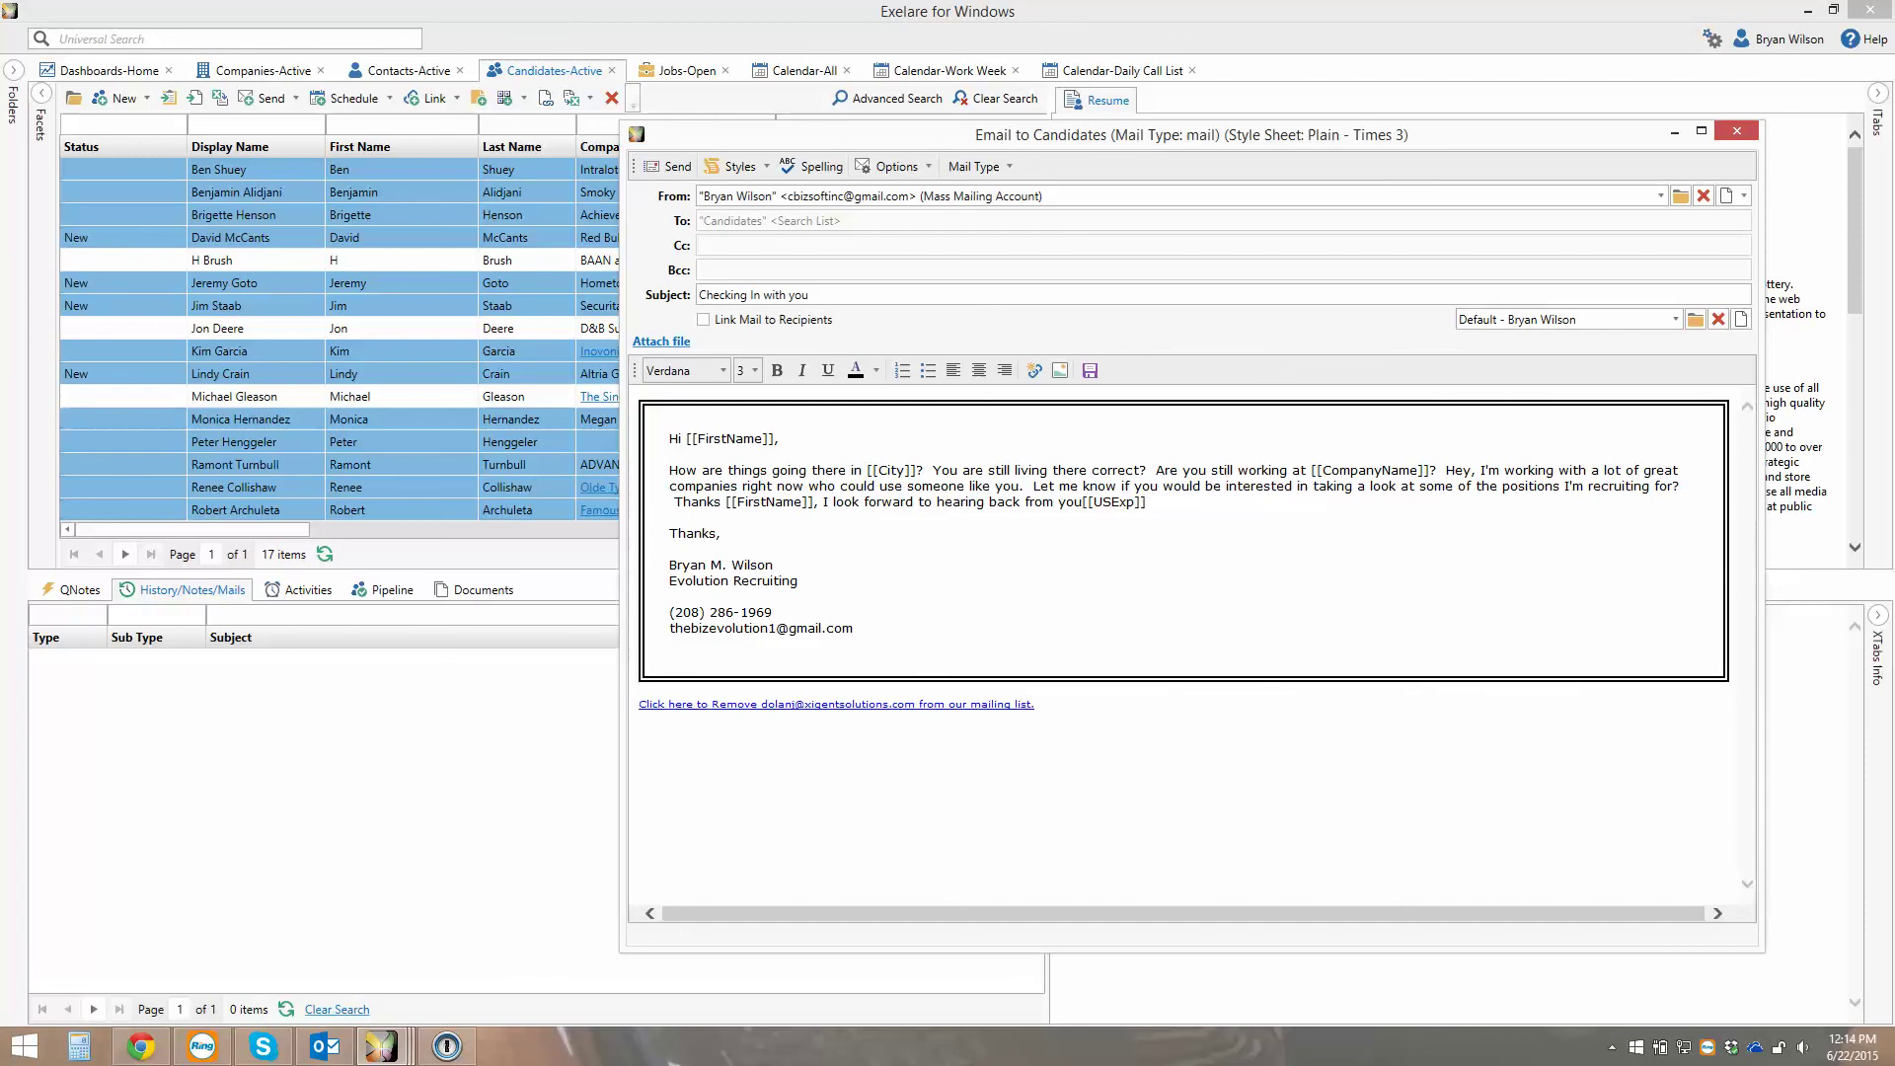
# - Review the [[City]] and [[CompanyName]] merge fields, then close the email window
pyautogui.moveTo(867, 471); pyautogui.dragTo(909, 470)
pyautogui.moveTo(1310, 470); pyautogui.dragTo(1418, 471)
pyautogui.click(1418, 470)
pyautogui.click(1150, 503)
pyautogui.click(1736, 131)
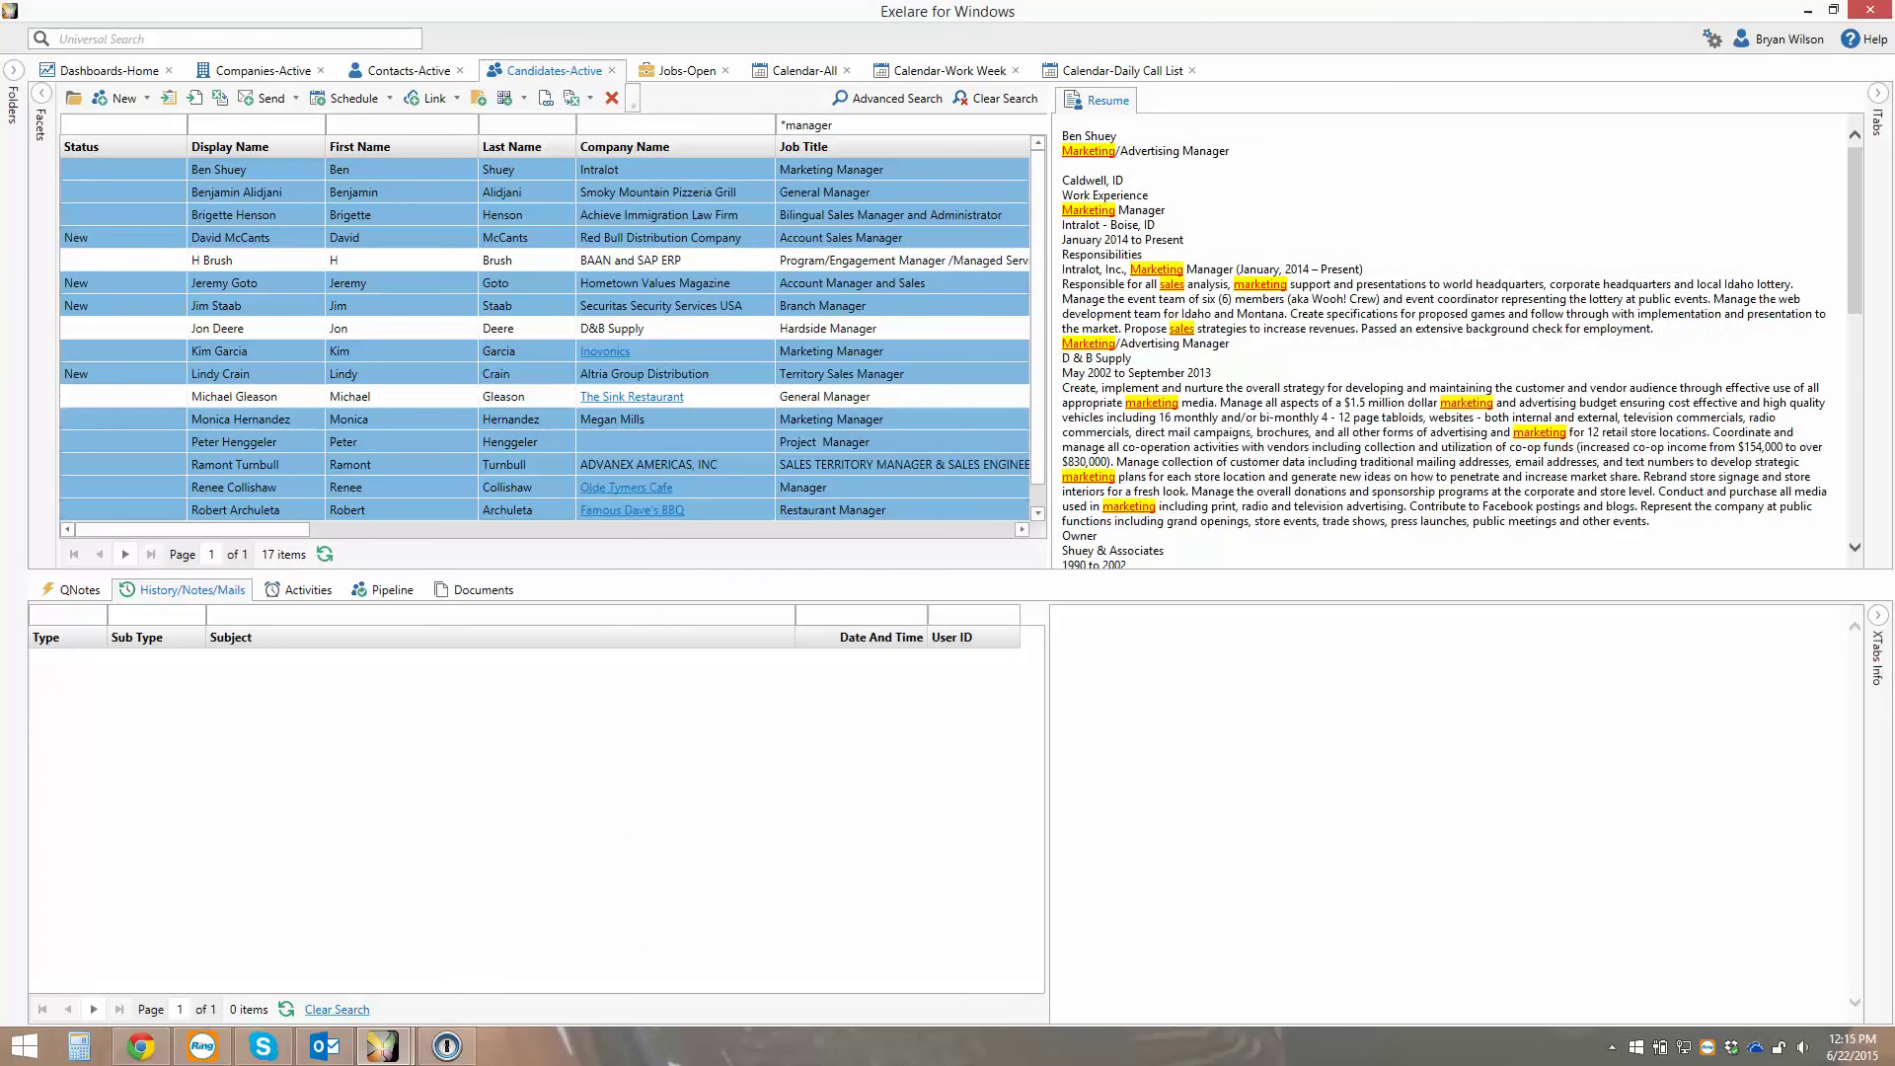
pyautogui.scroll(-1, 543, 335)
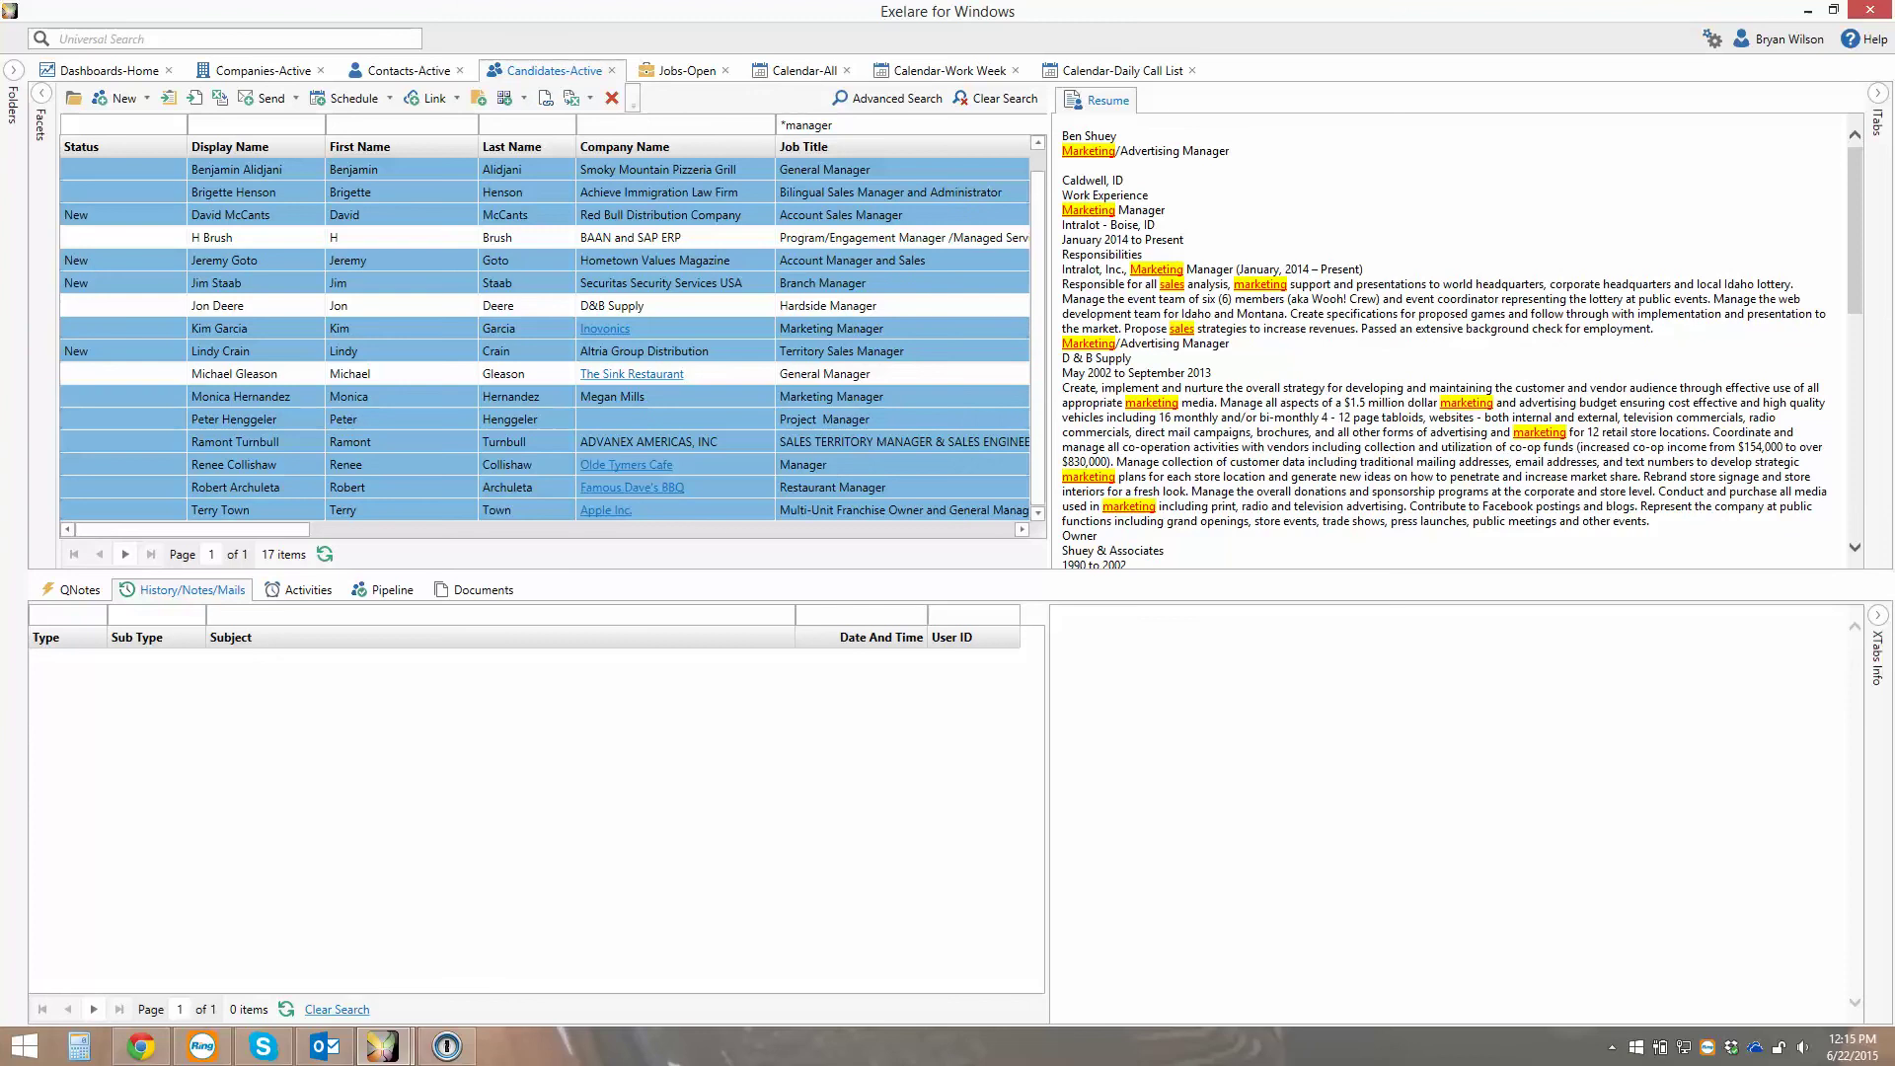
pyautogui.scroll(1, 544, 336)
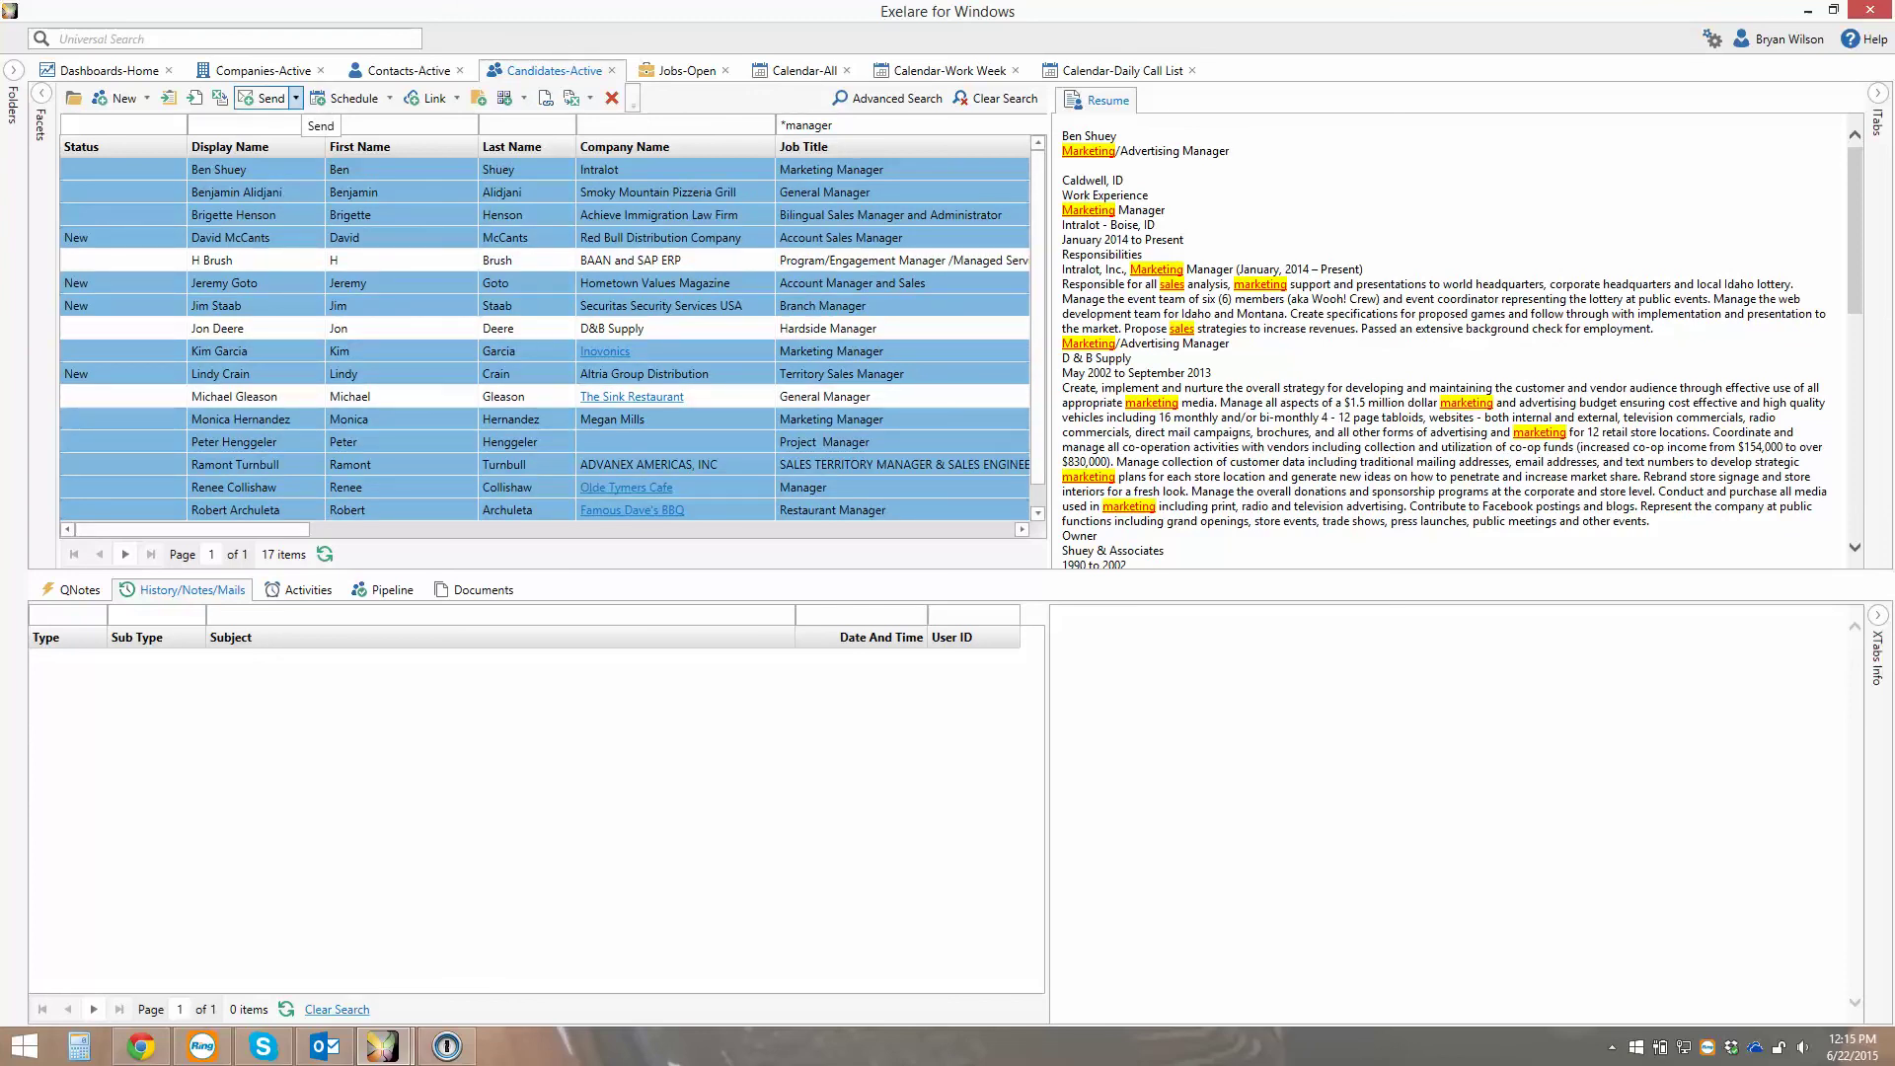
# - Schedule a call for the 14 selected candidates with auto follow-up set to 2 Months
pyautogui.click(353, 98)
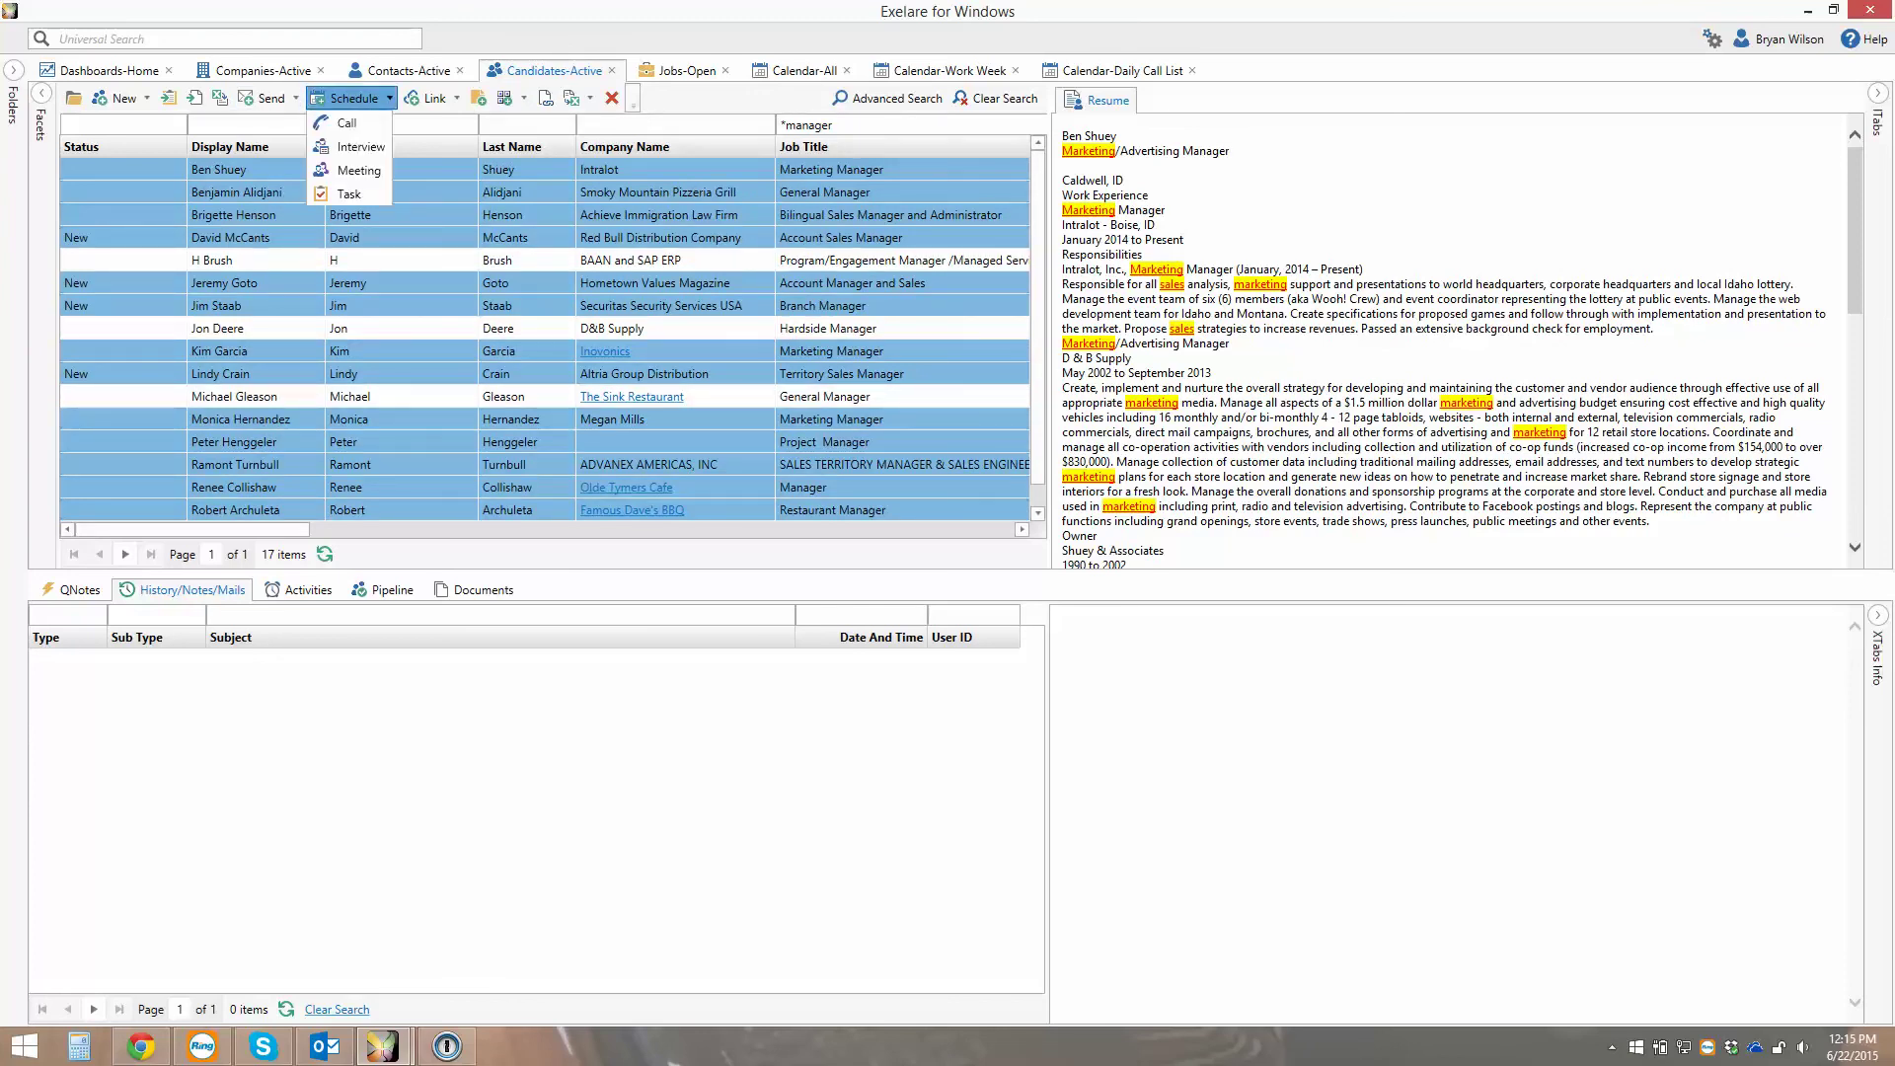
pyautogui.click(345, 123)
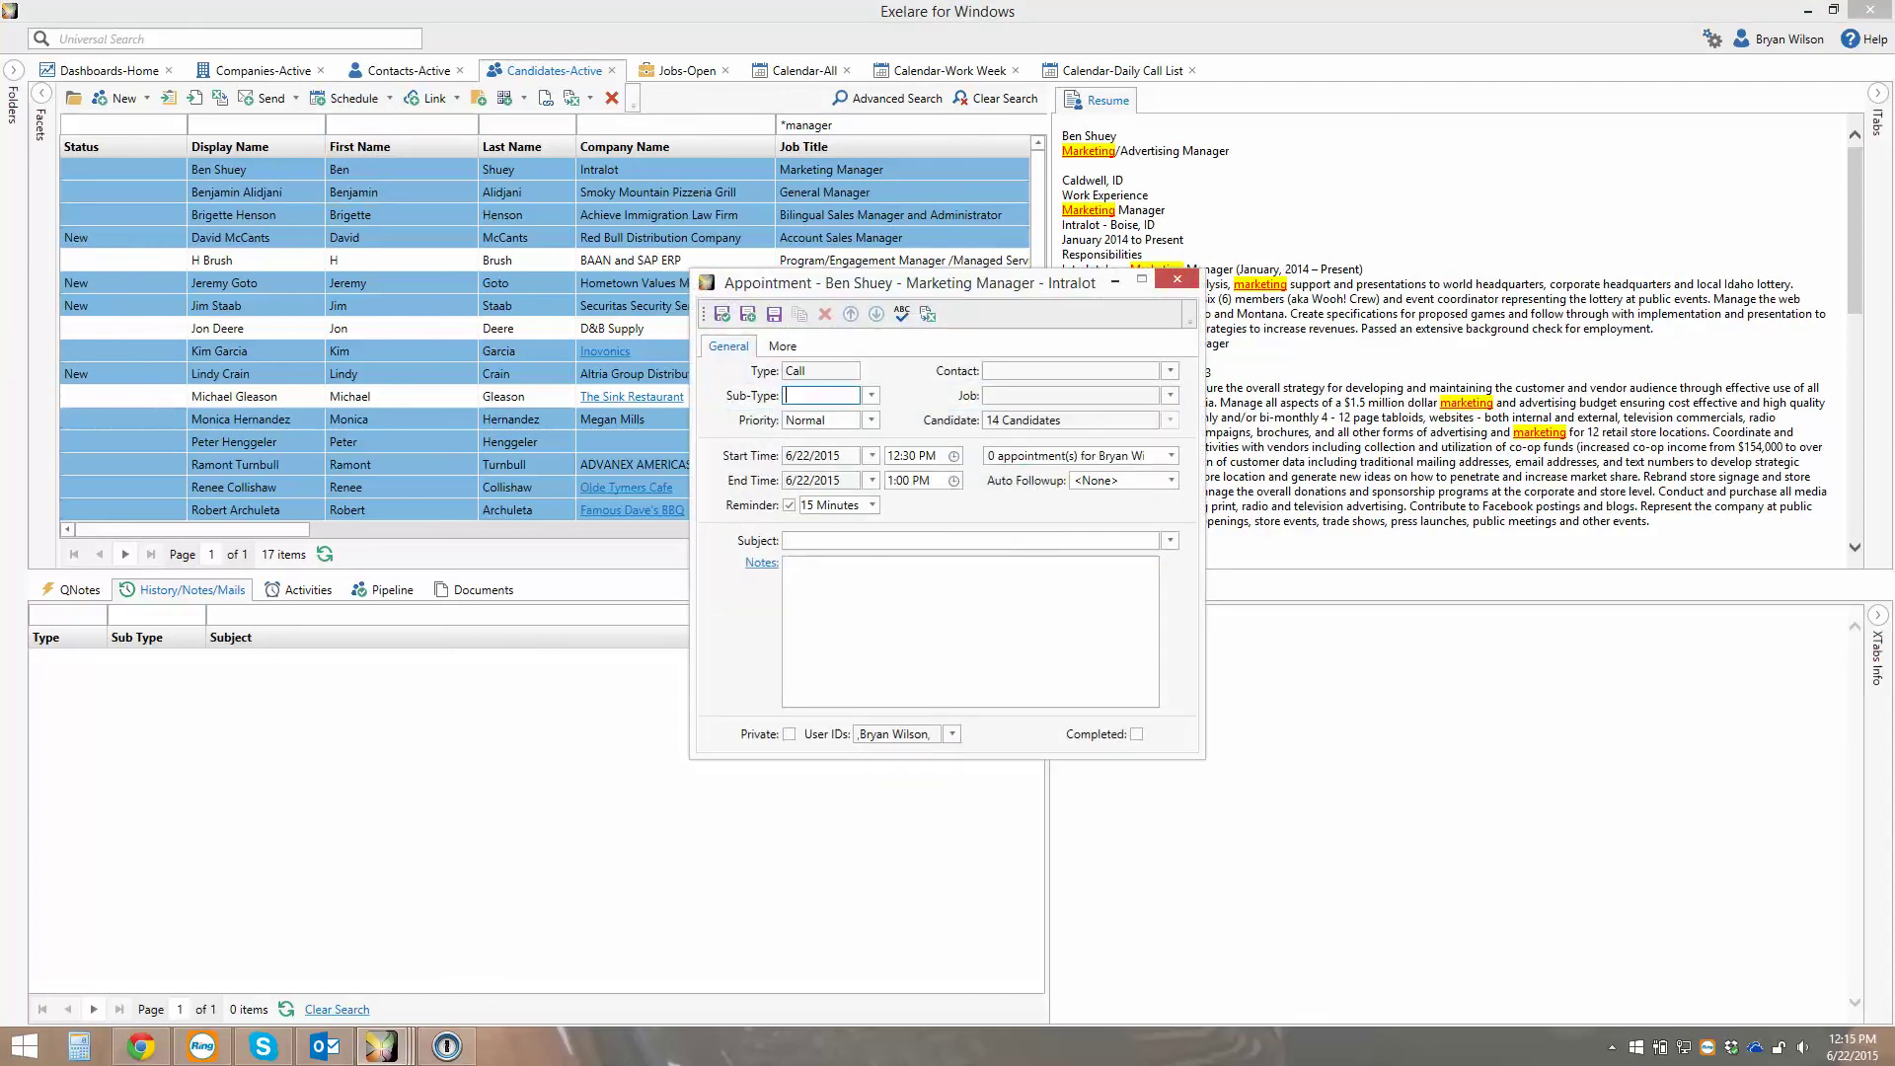
pyautogui.click(1022, 419)
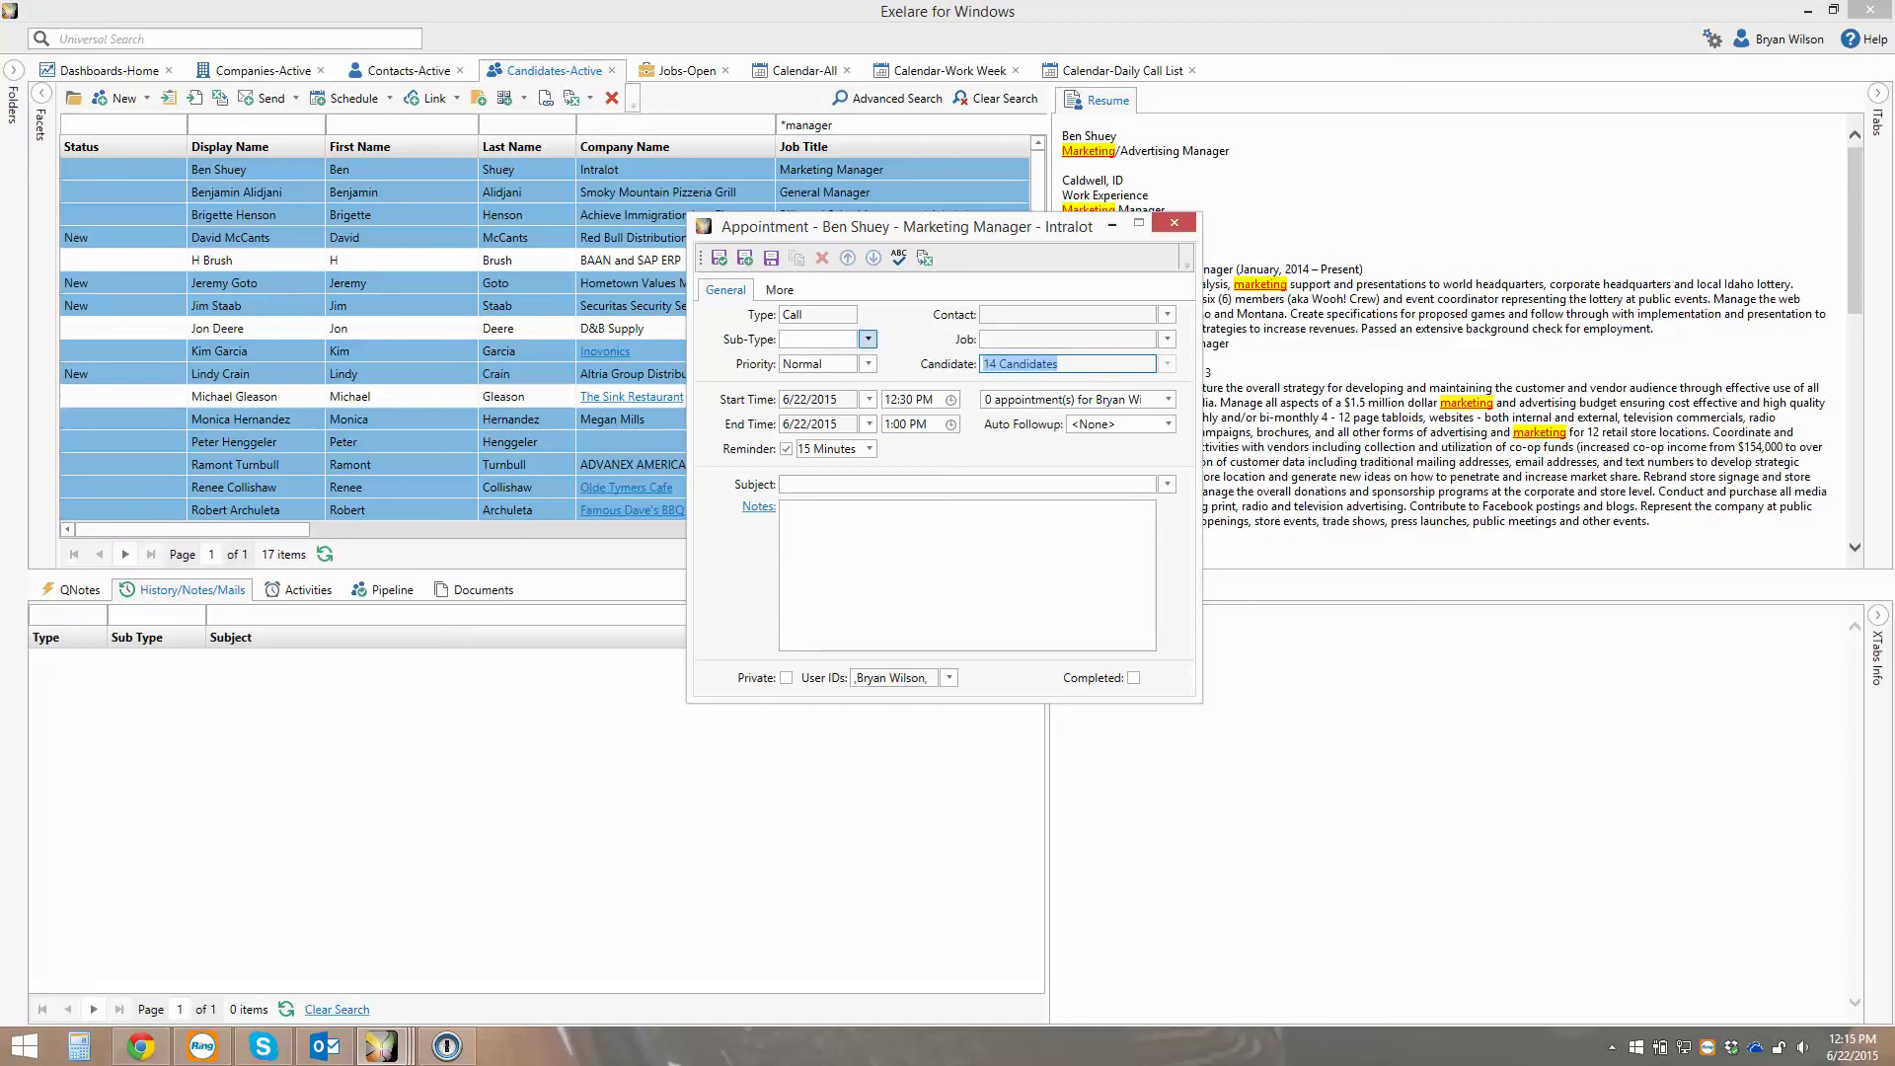
pyautogui.click(1168, 424)
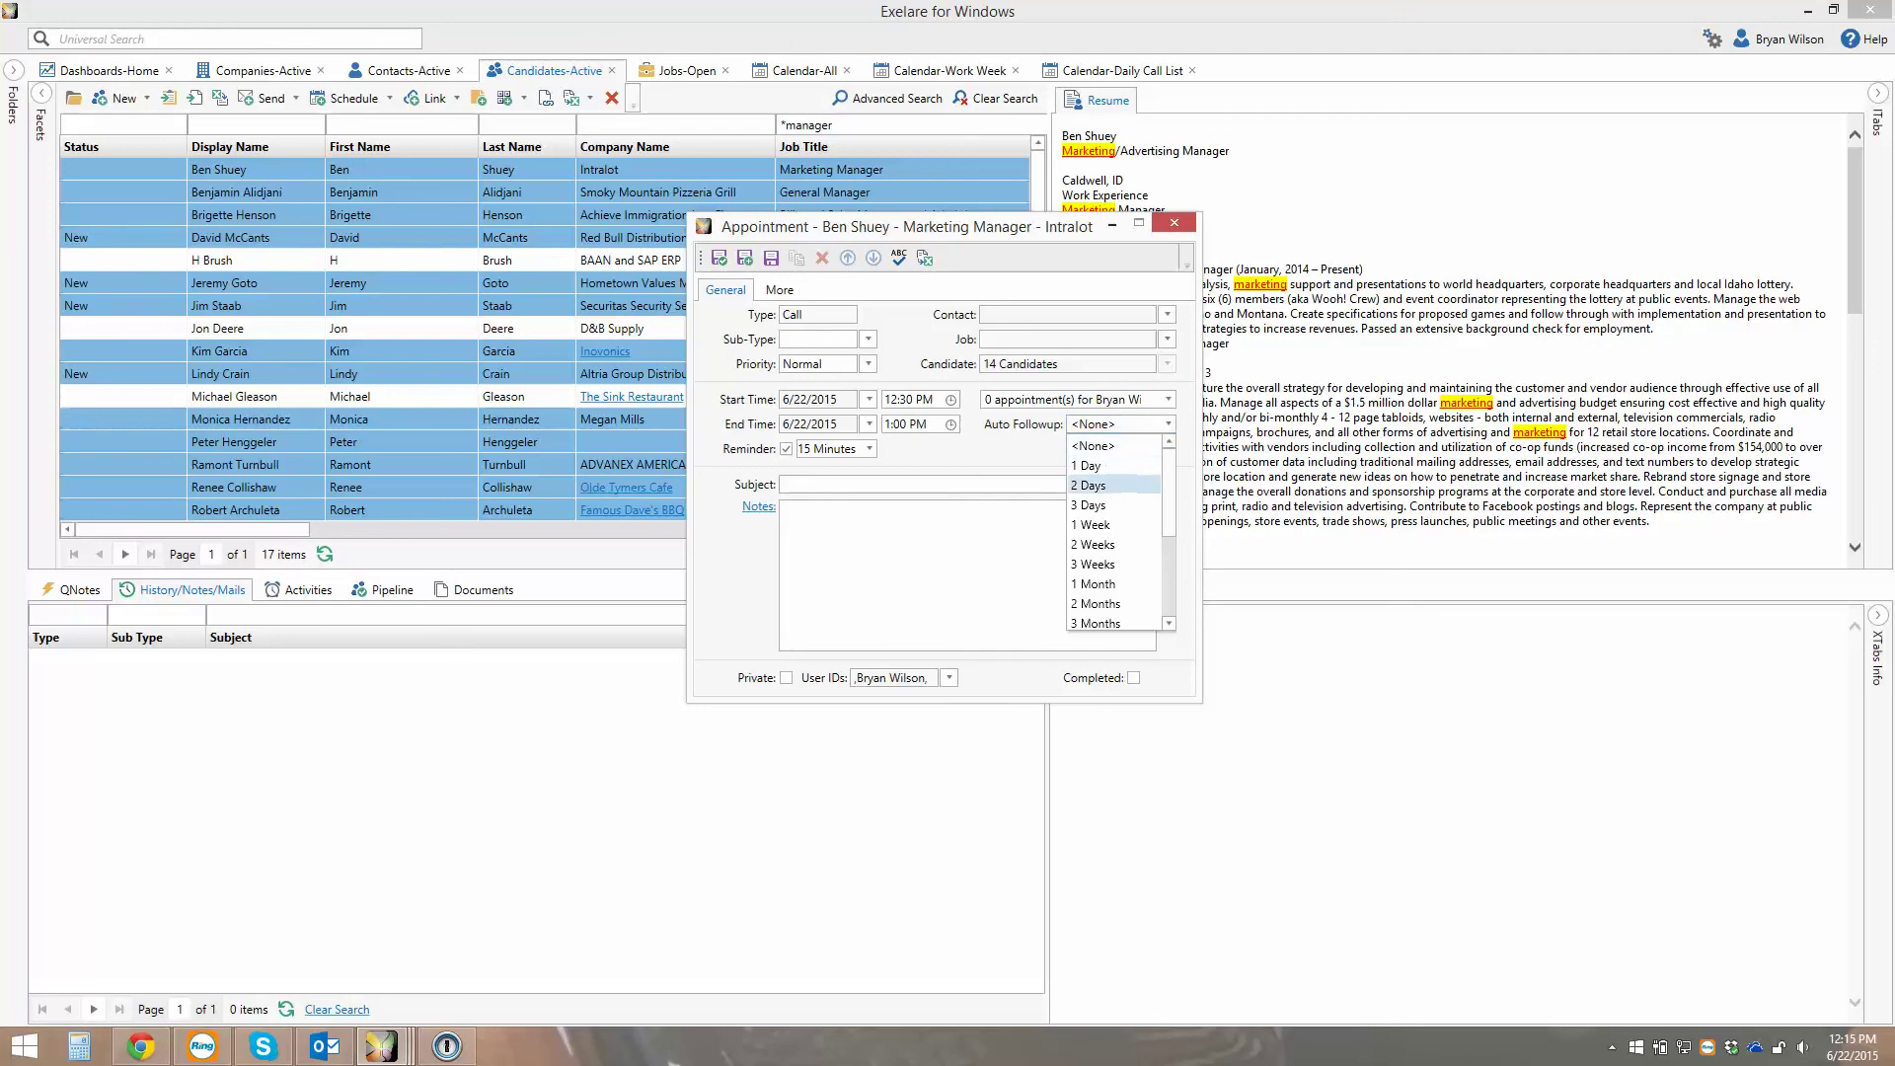
pyautogui.click(1095, 505)
pyautogui.click(1167, 424)
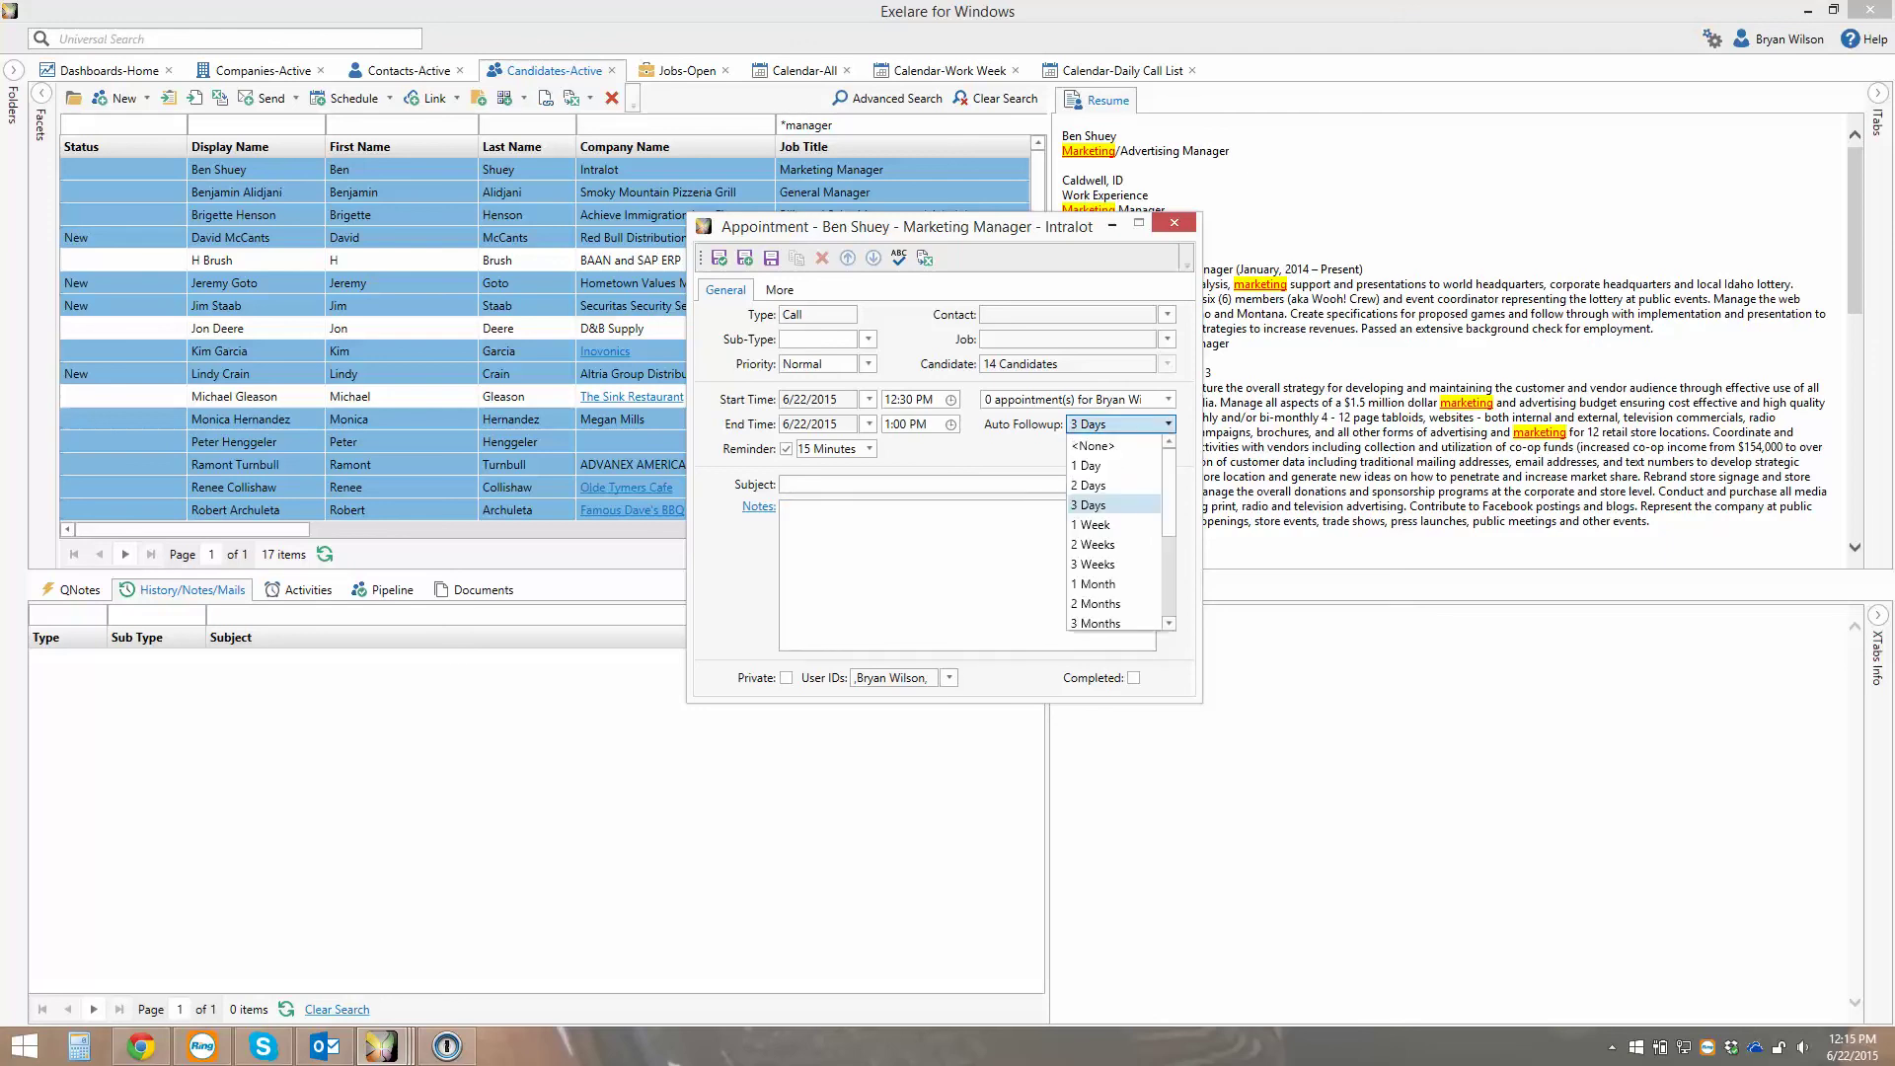
pyautogui.click(1096, 600)
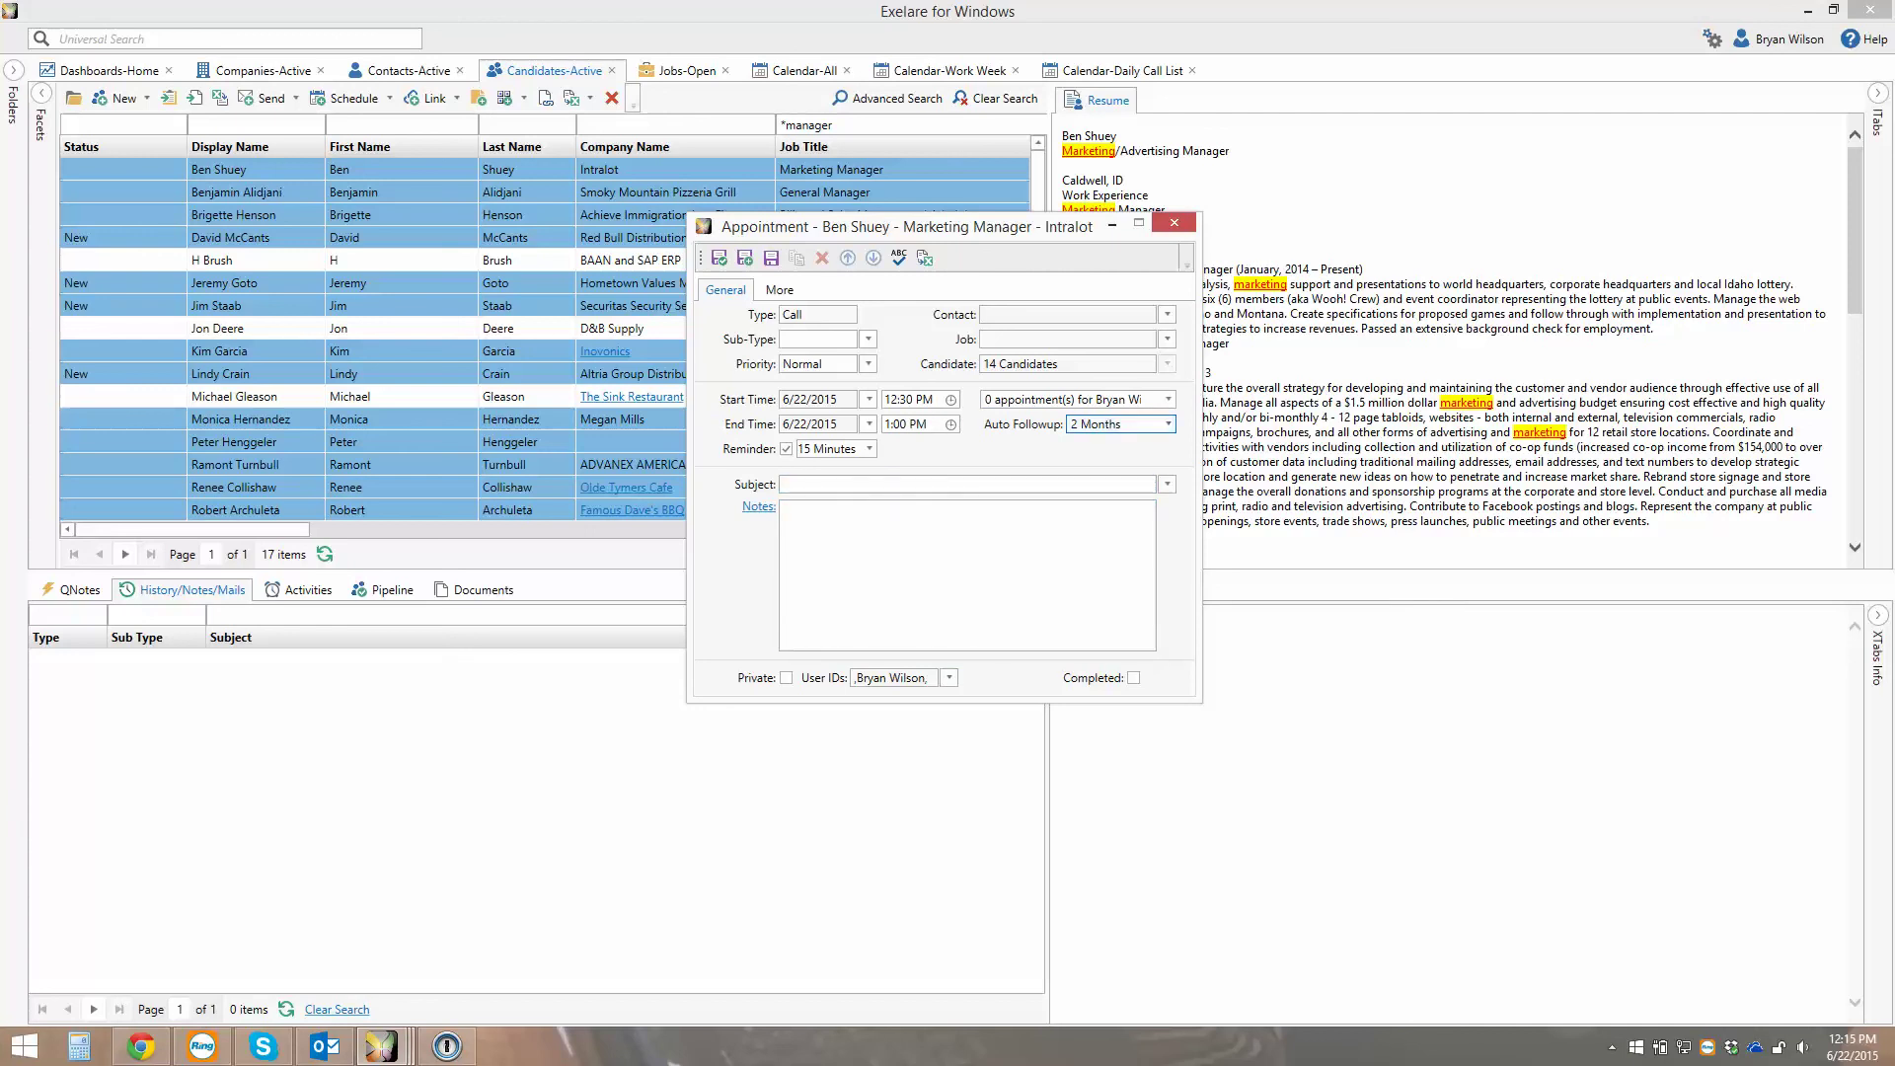
# - Close the call appointment and answer the save-changes prompt
pyautogui.click(1173, 222)
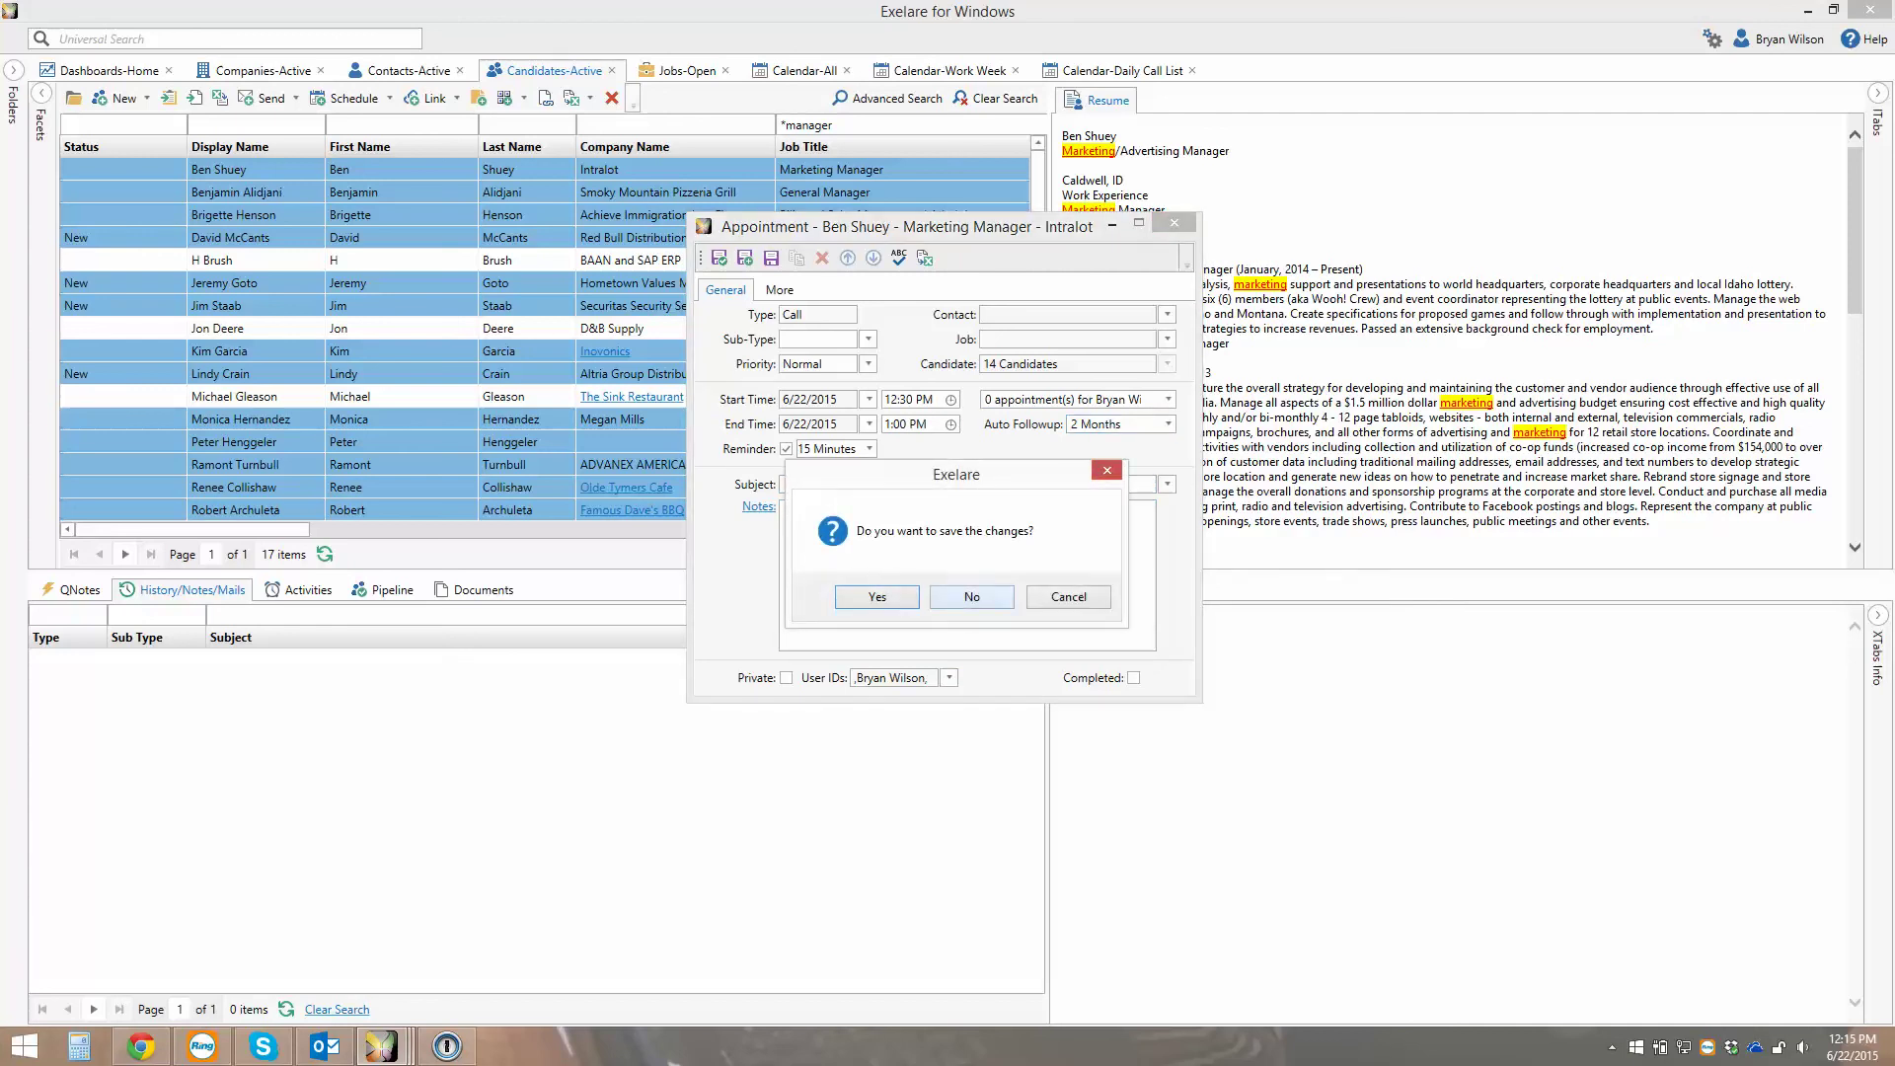
pyautogui.click(971, 596)
pyautogui.click(295, 97)
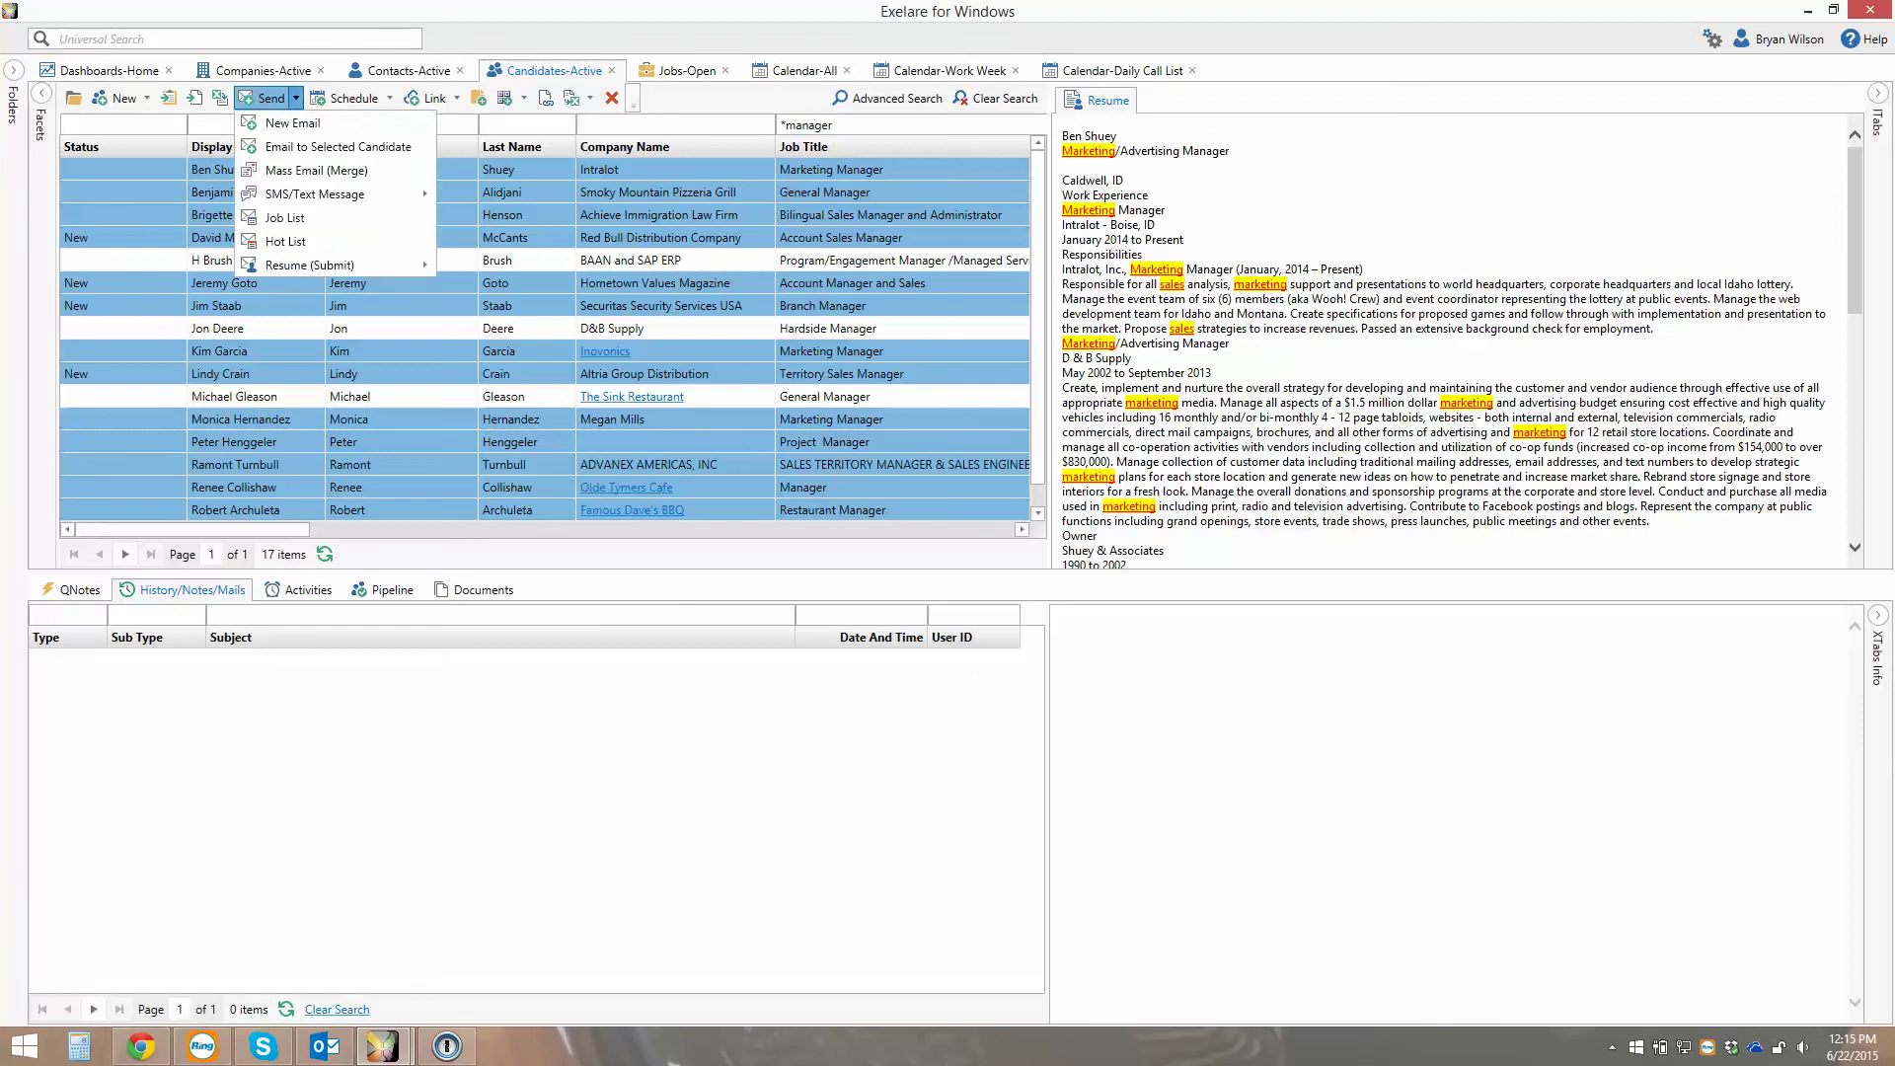
# - Dismiss the Send menu and select the Smoky Mountain Pizzeria Grill, Inovonics and Hometown Values Magazine candidates
pyautogui.moveTo(316, 193)
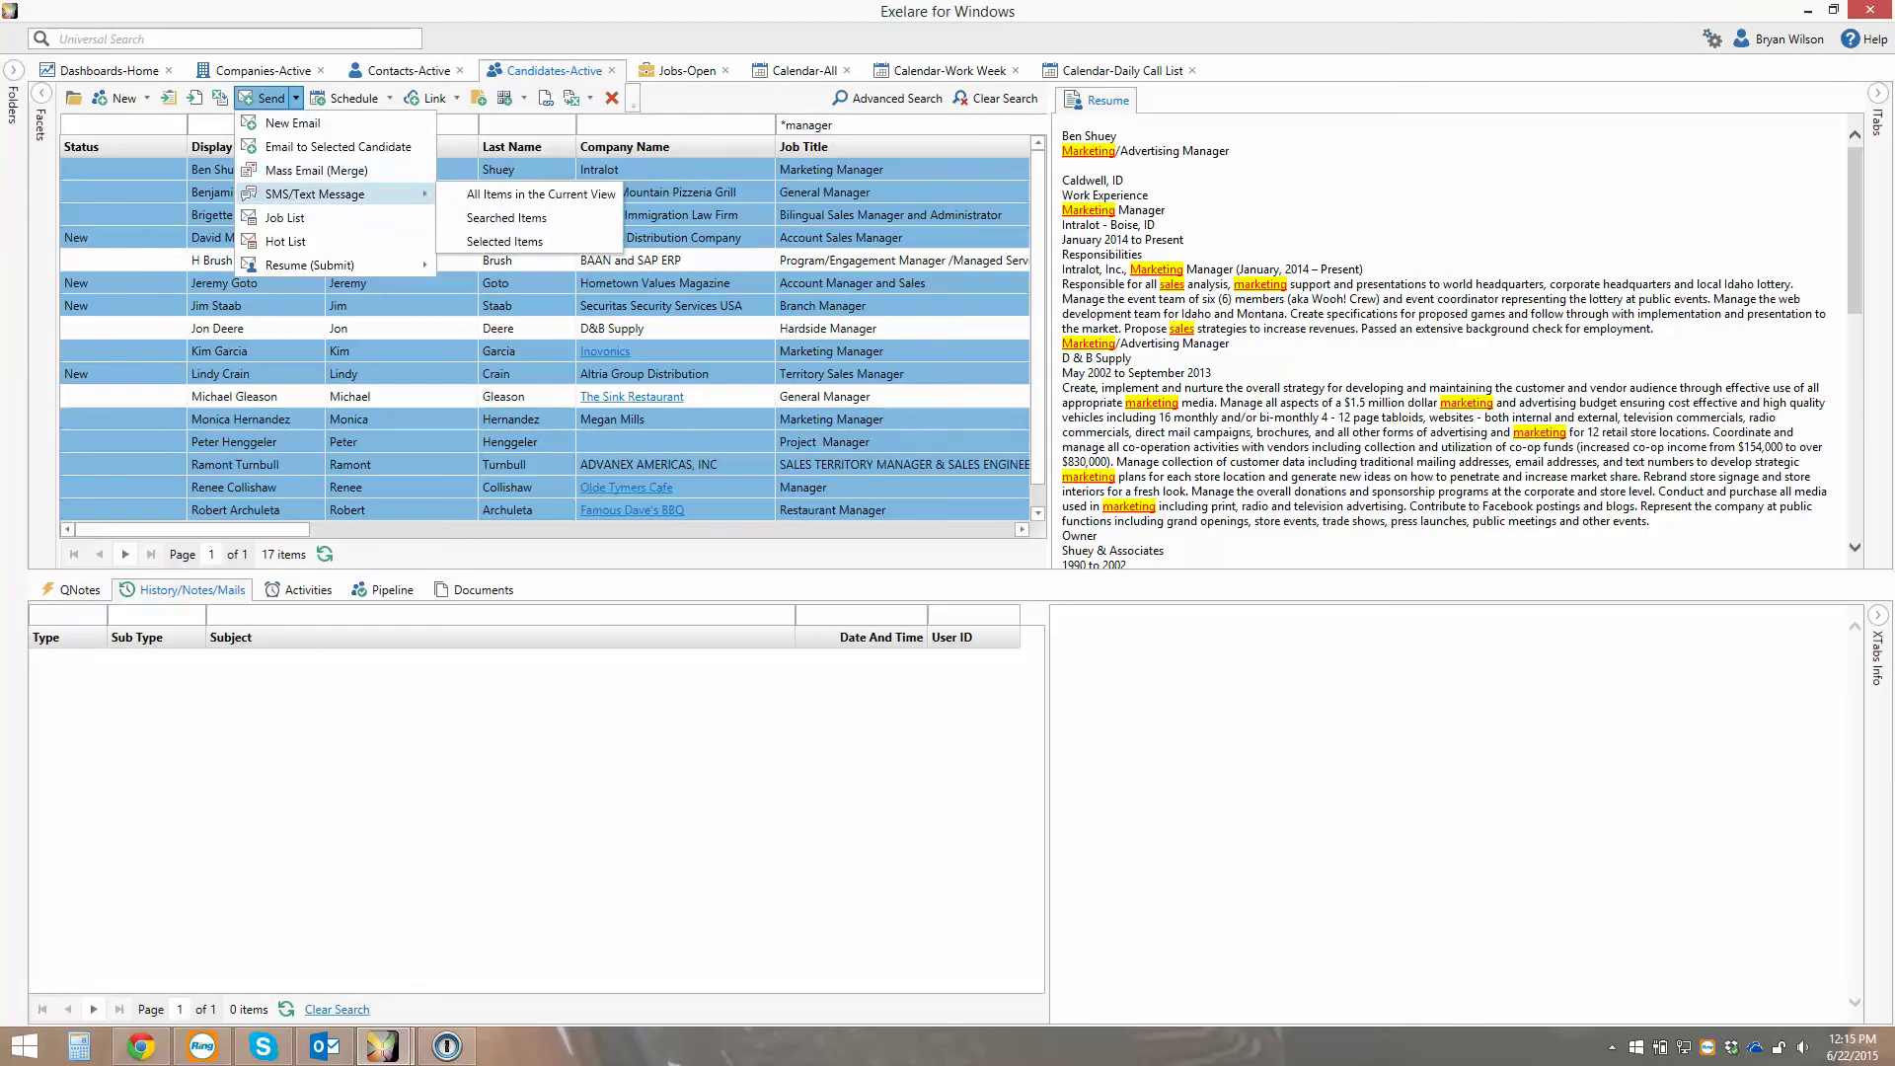
pyautogui.press('Escape')
pyautogui.press('Escape')
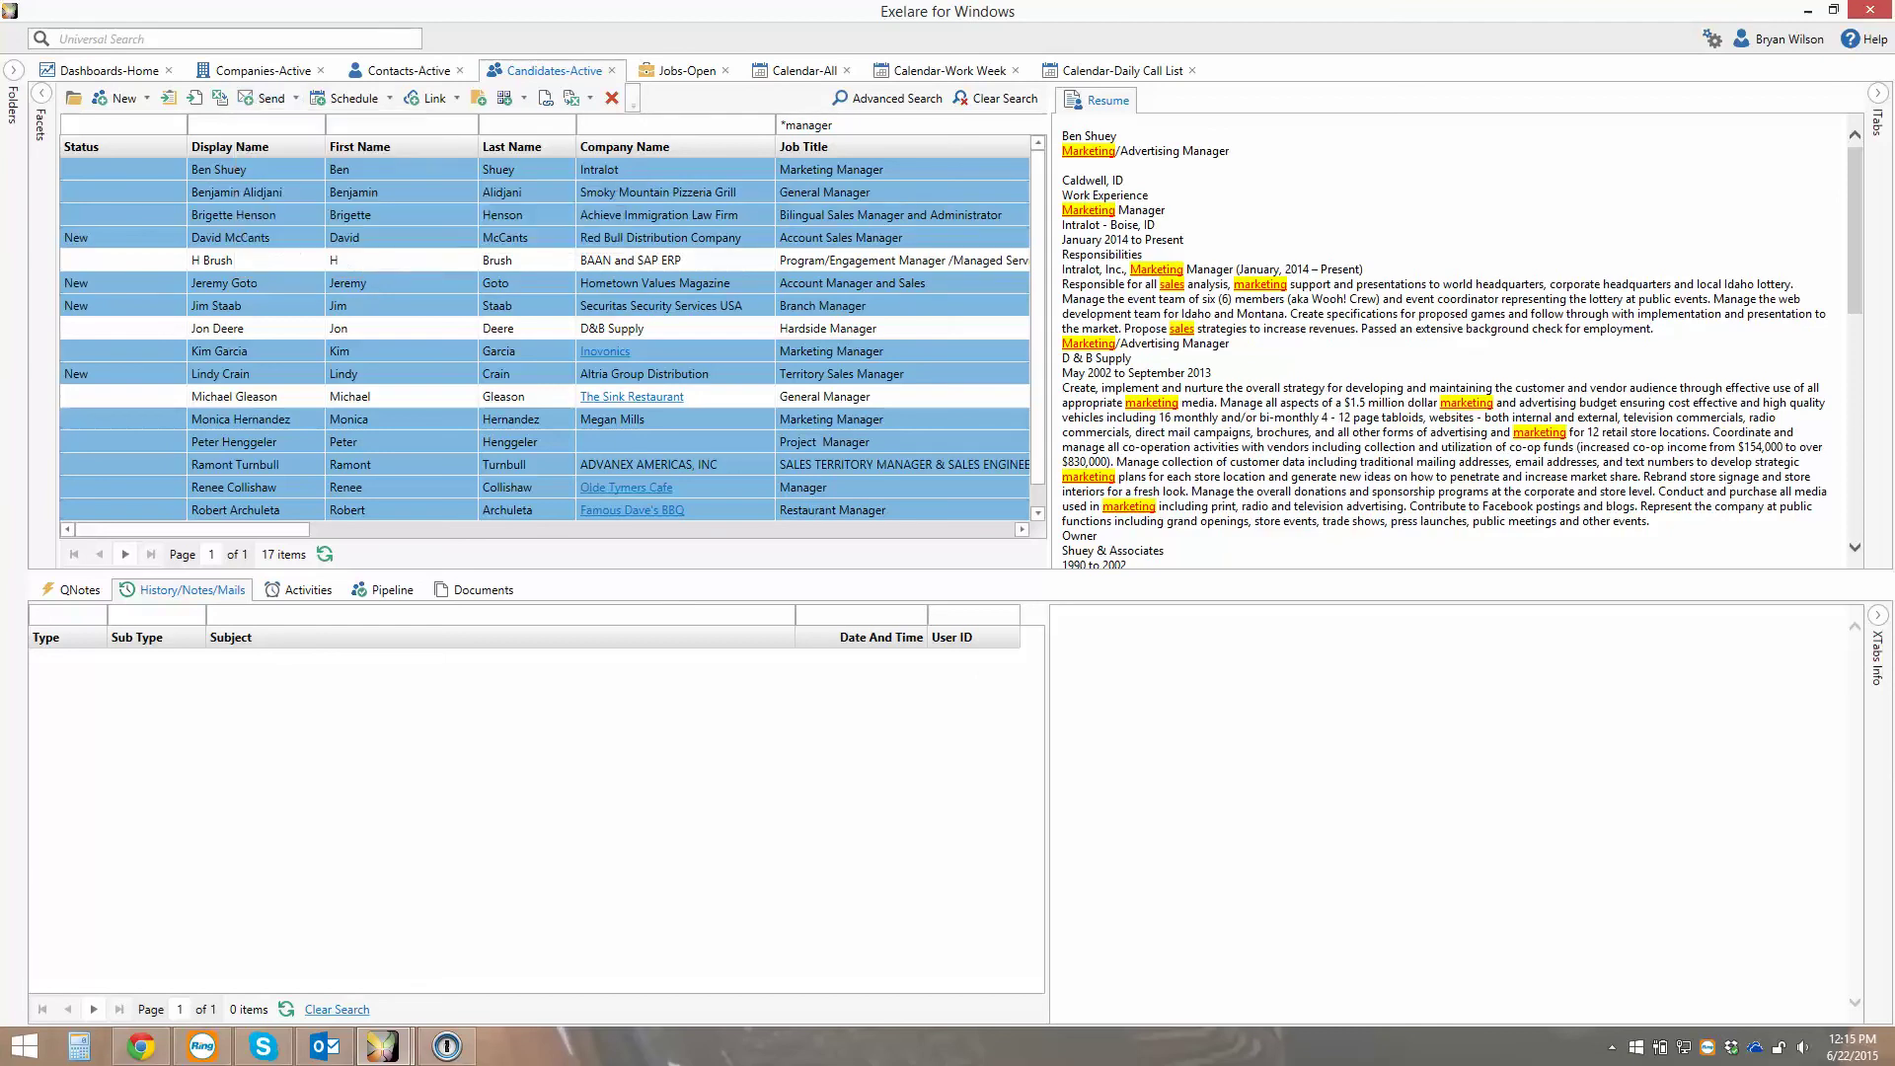
pyautogui.click(237, 191)
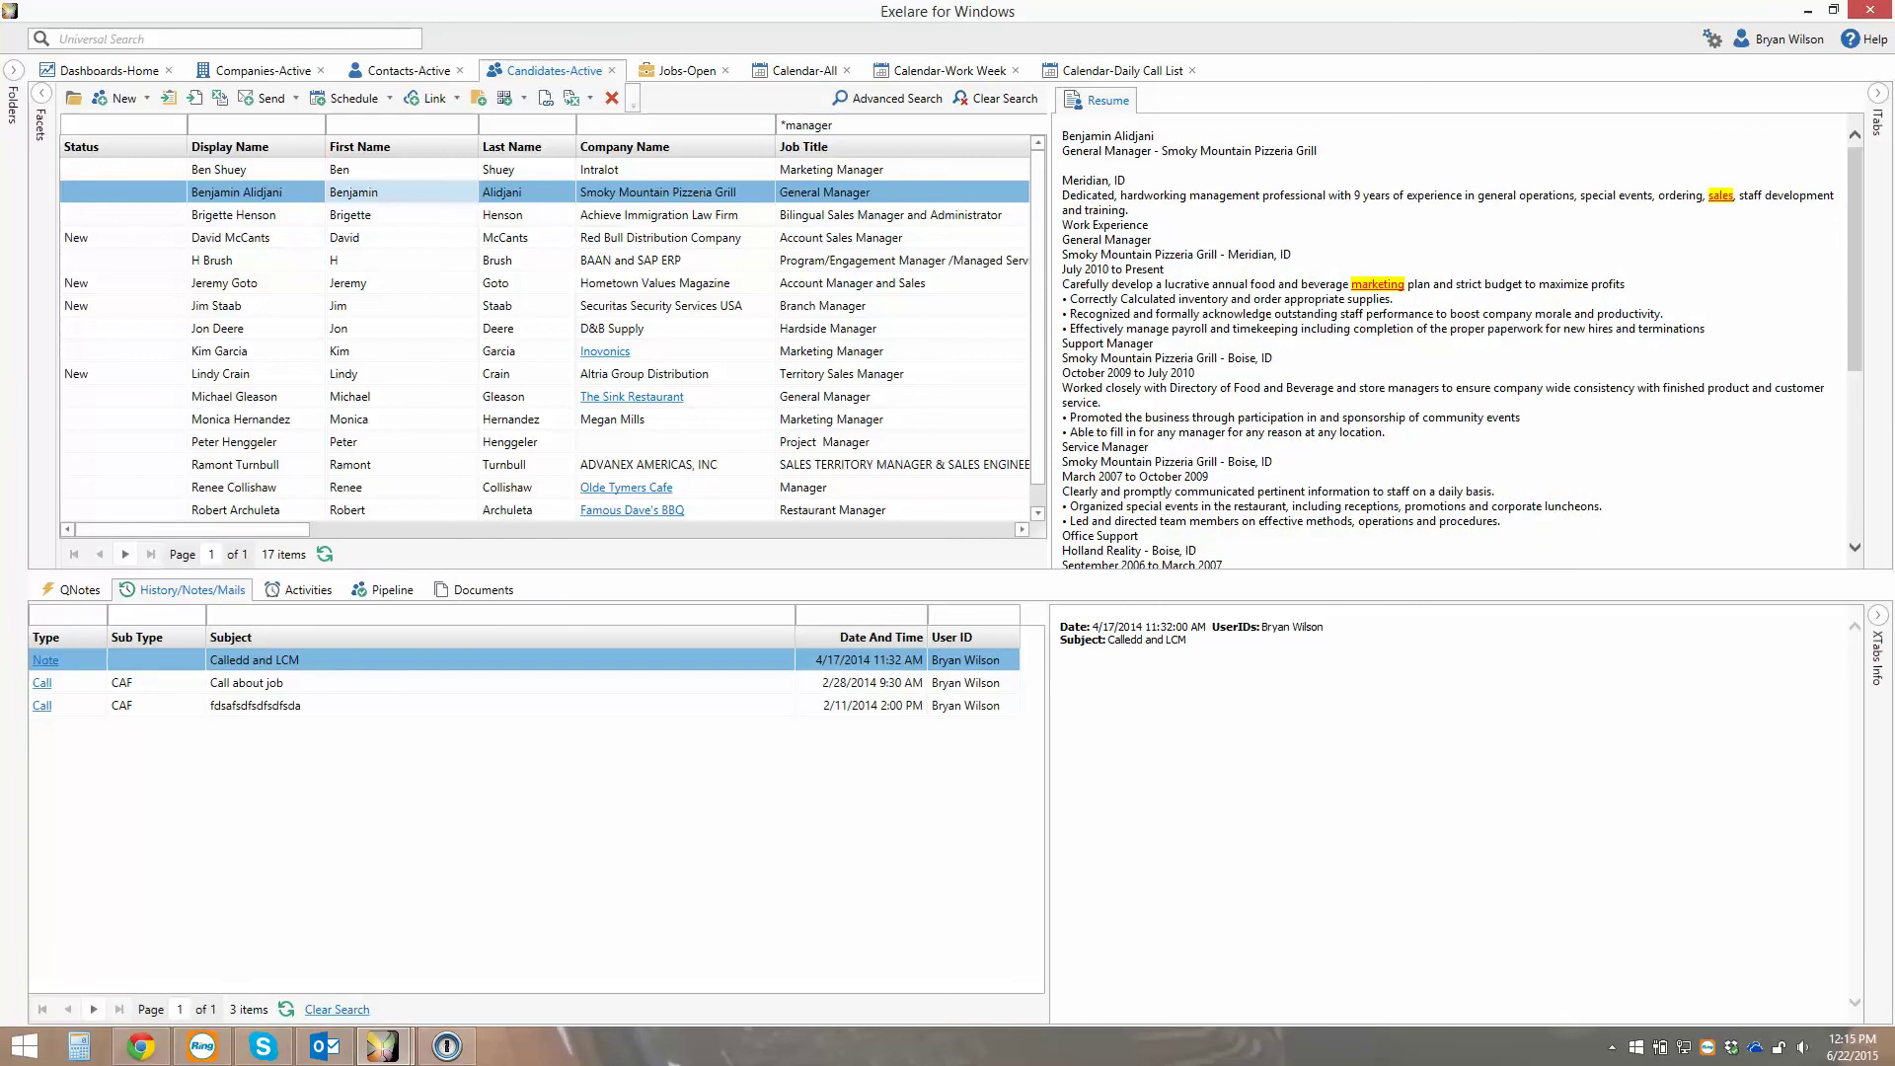
pyautogui.click(236, 350)
pyautogui.keyDown('ctrl'); pyautogui.click(224, 283); pyautogui.keyUp('ctrl')
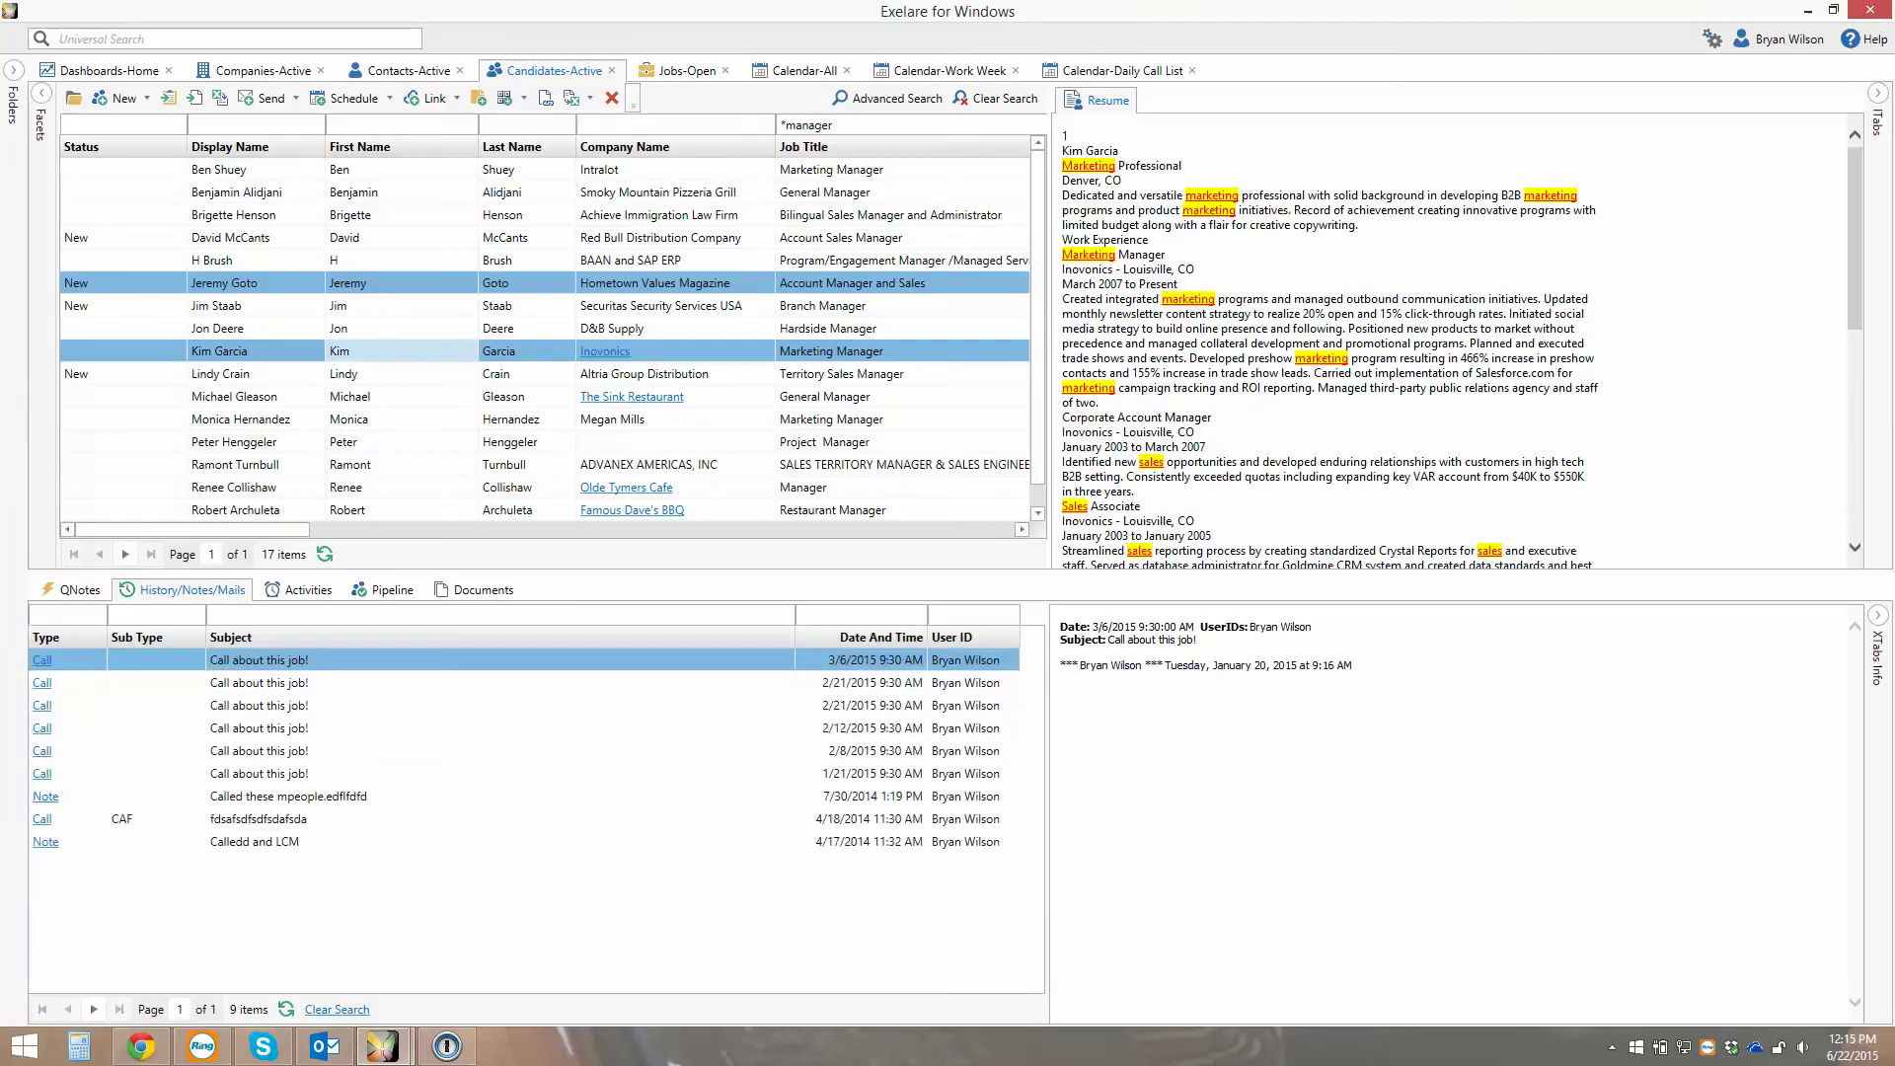
pyautogui.keyDown('ctrl'); pyautogui.click(237, 192); pyautogui.keyUp('ctrl')
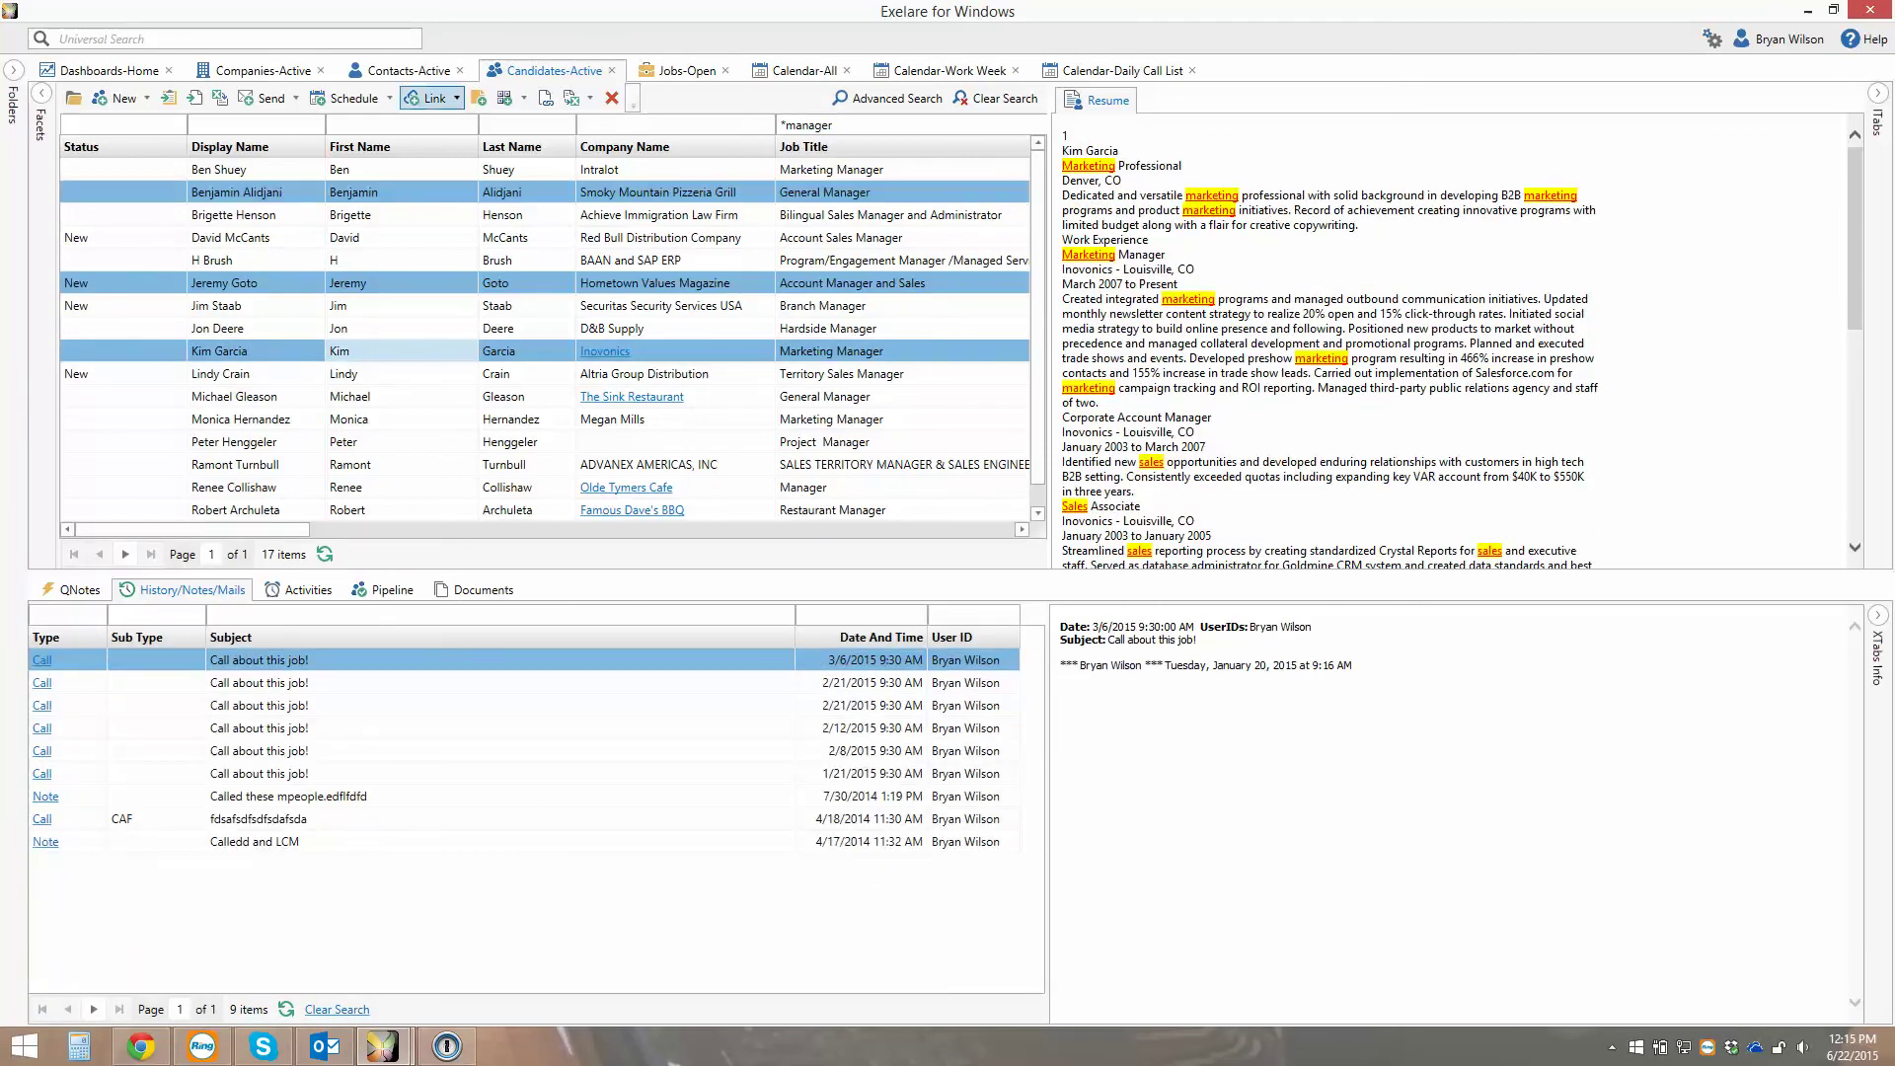
# - Link the selected candidates as potentials to Job-0426, Director of IT
pyautogui.click(434, 98)
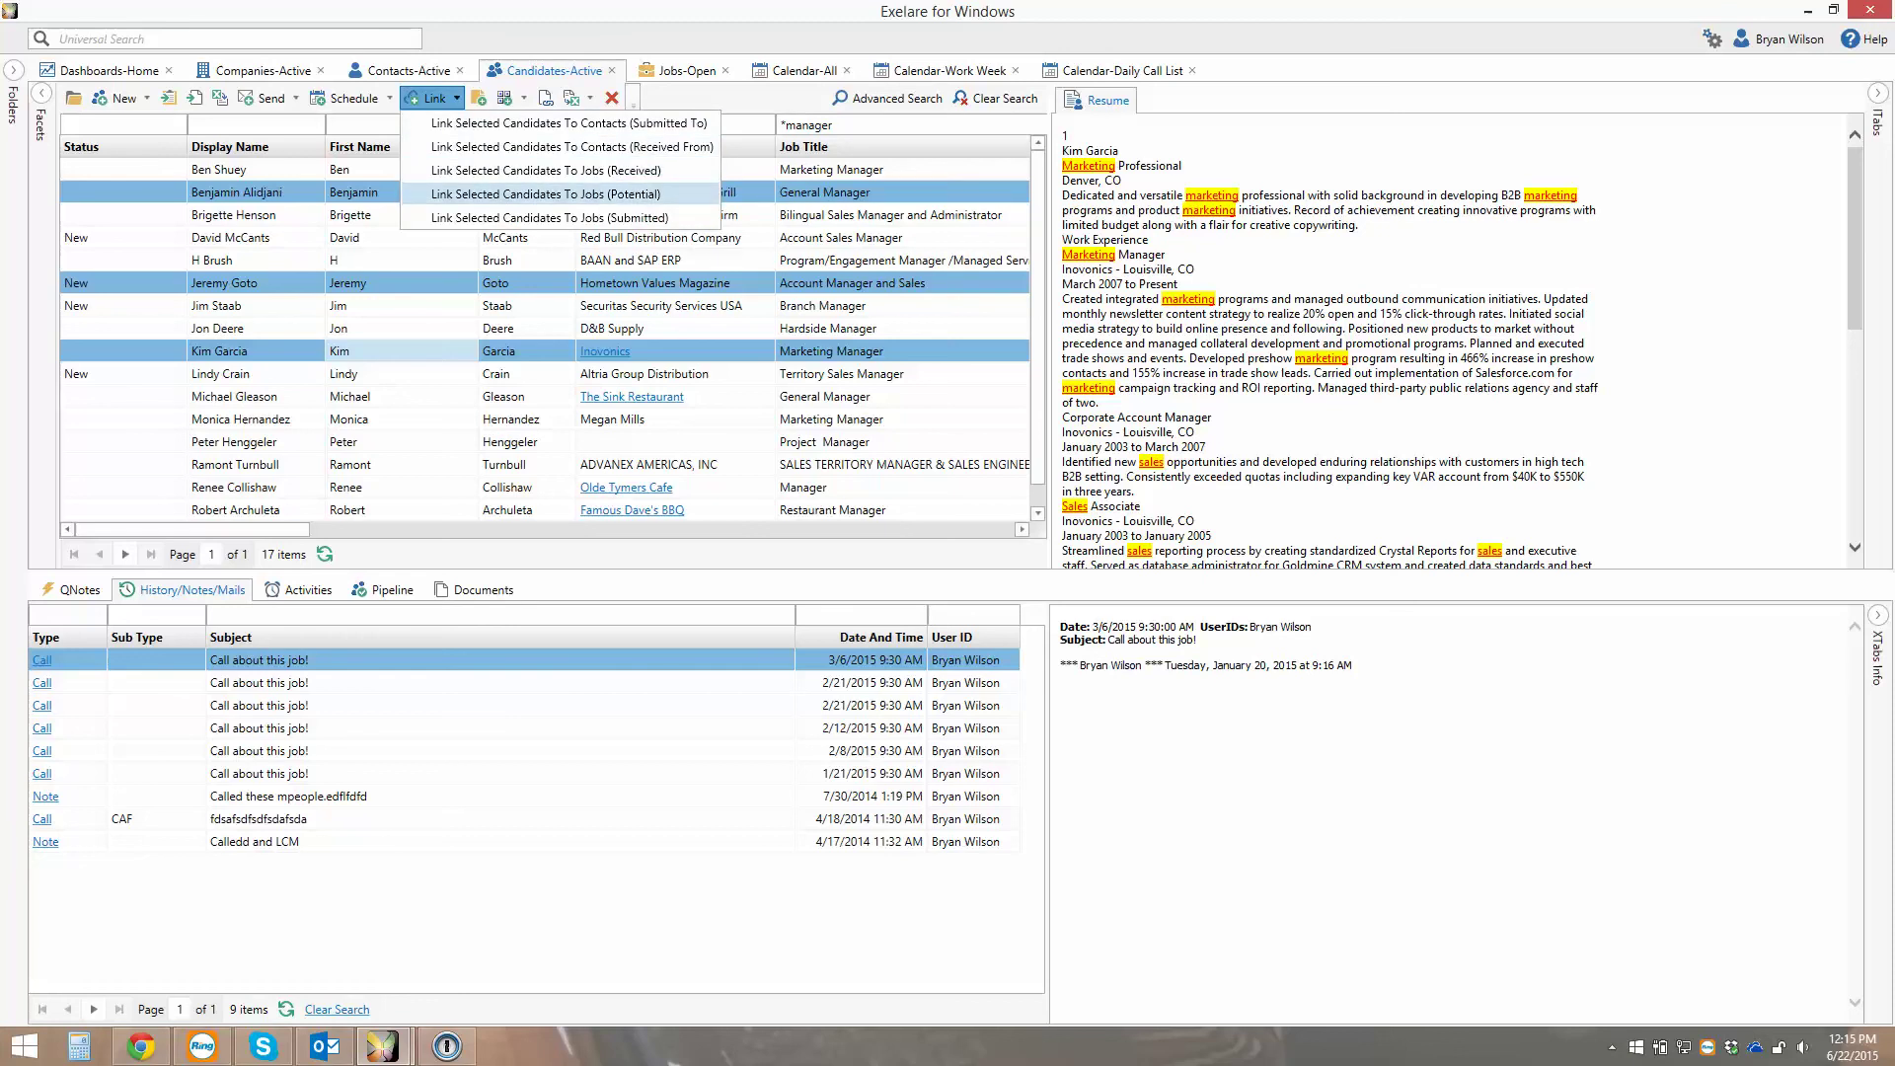
pyautogui.click(545, 193)
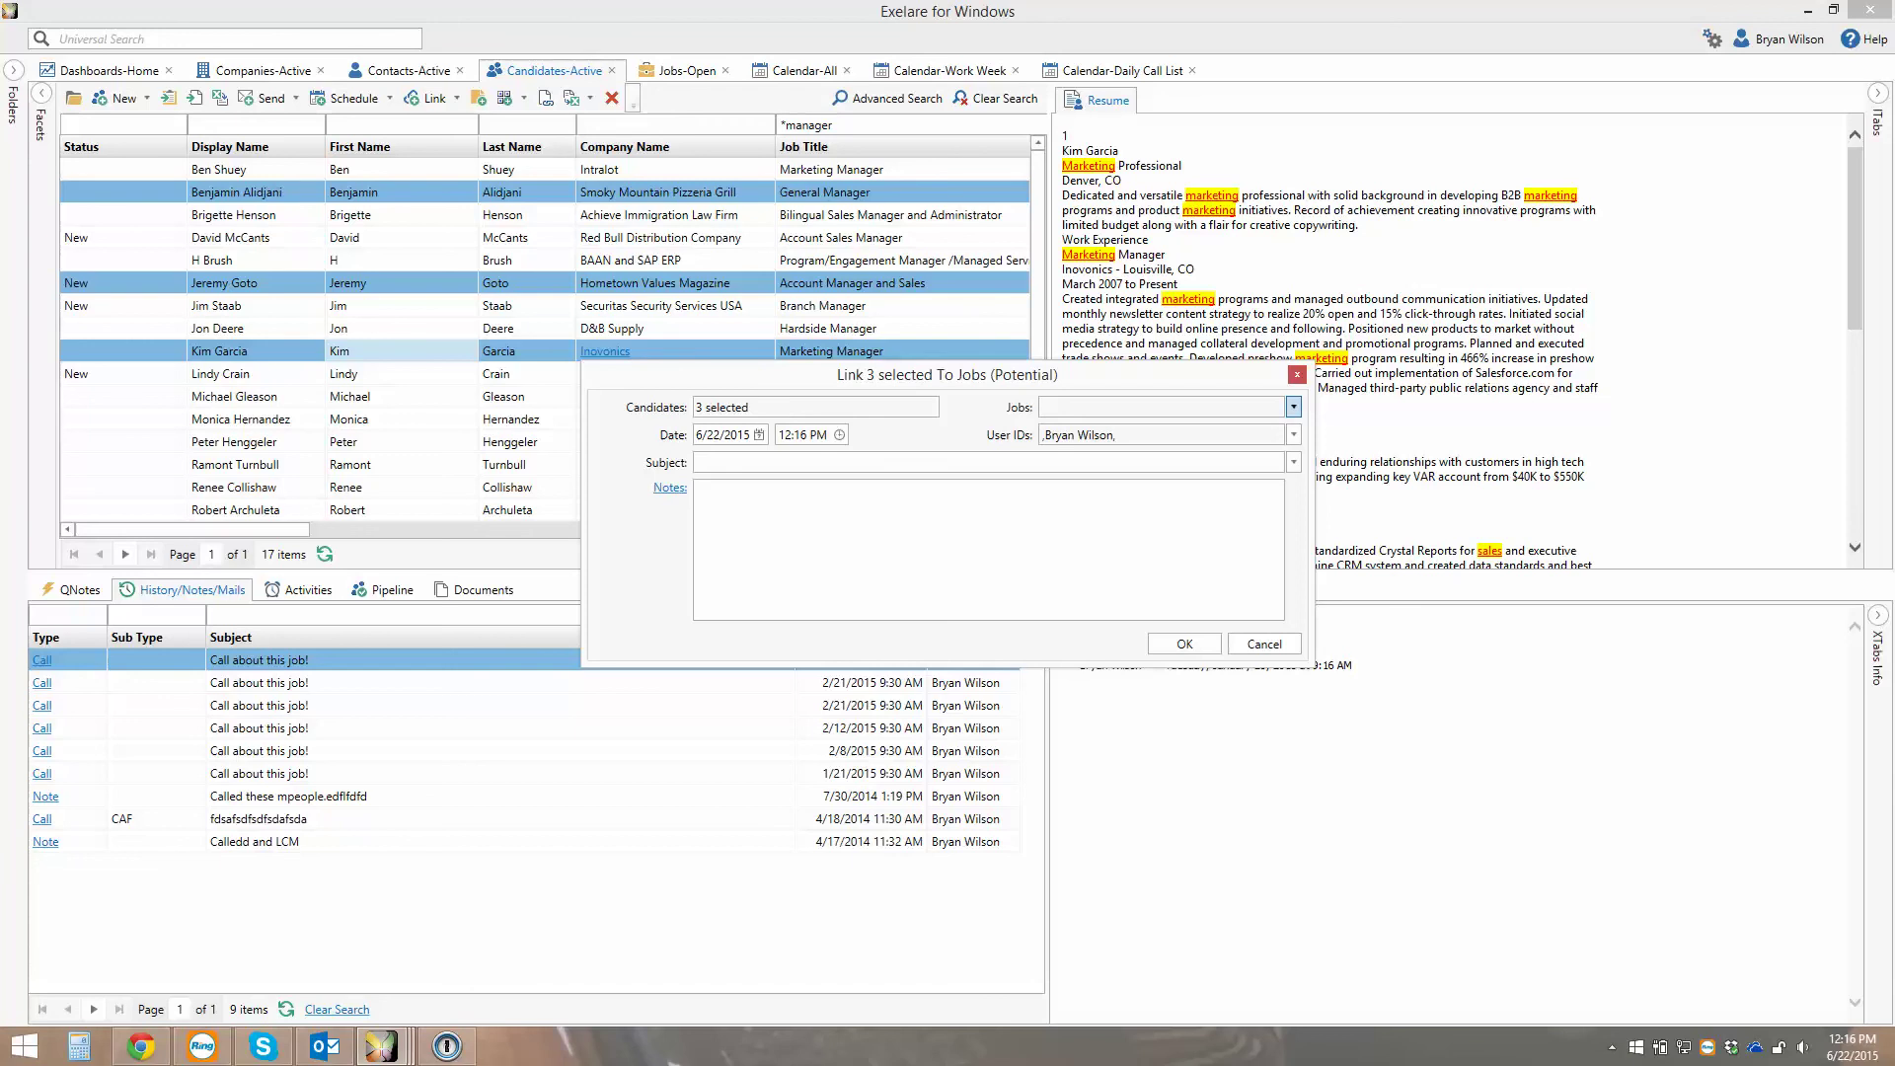
pyautogui.click(1292, 407)
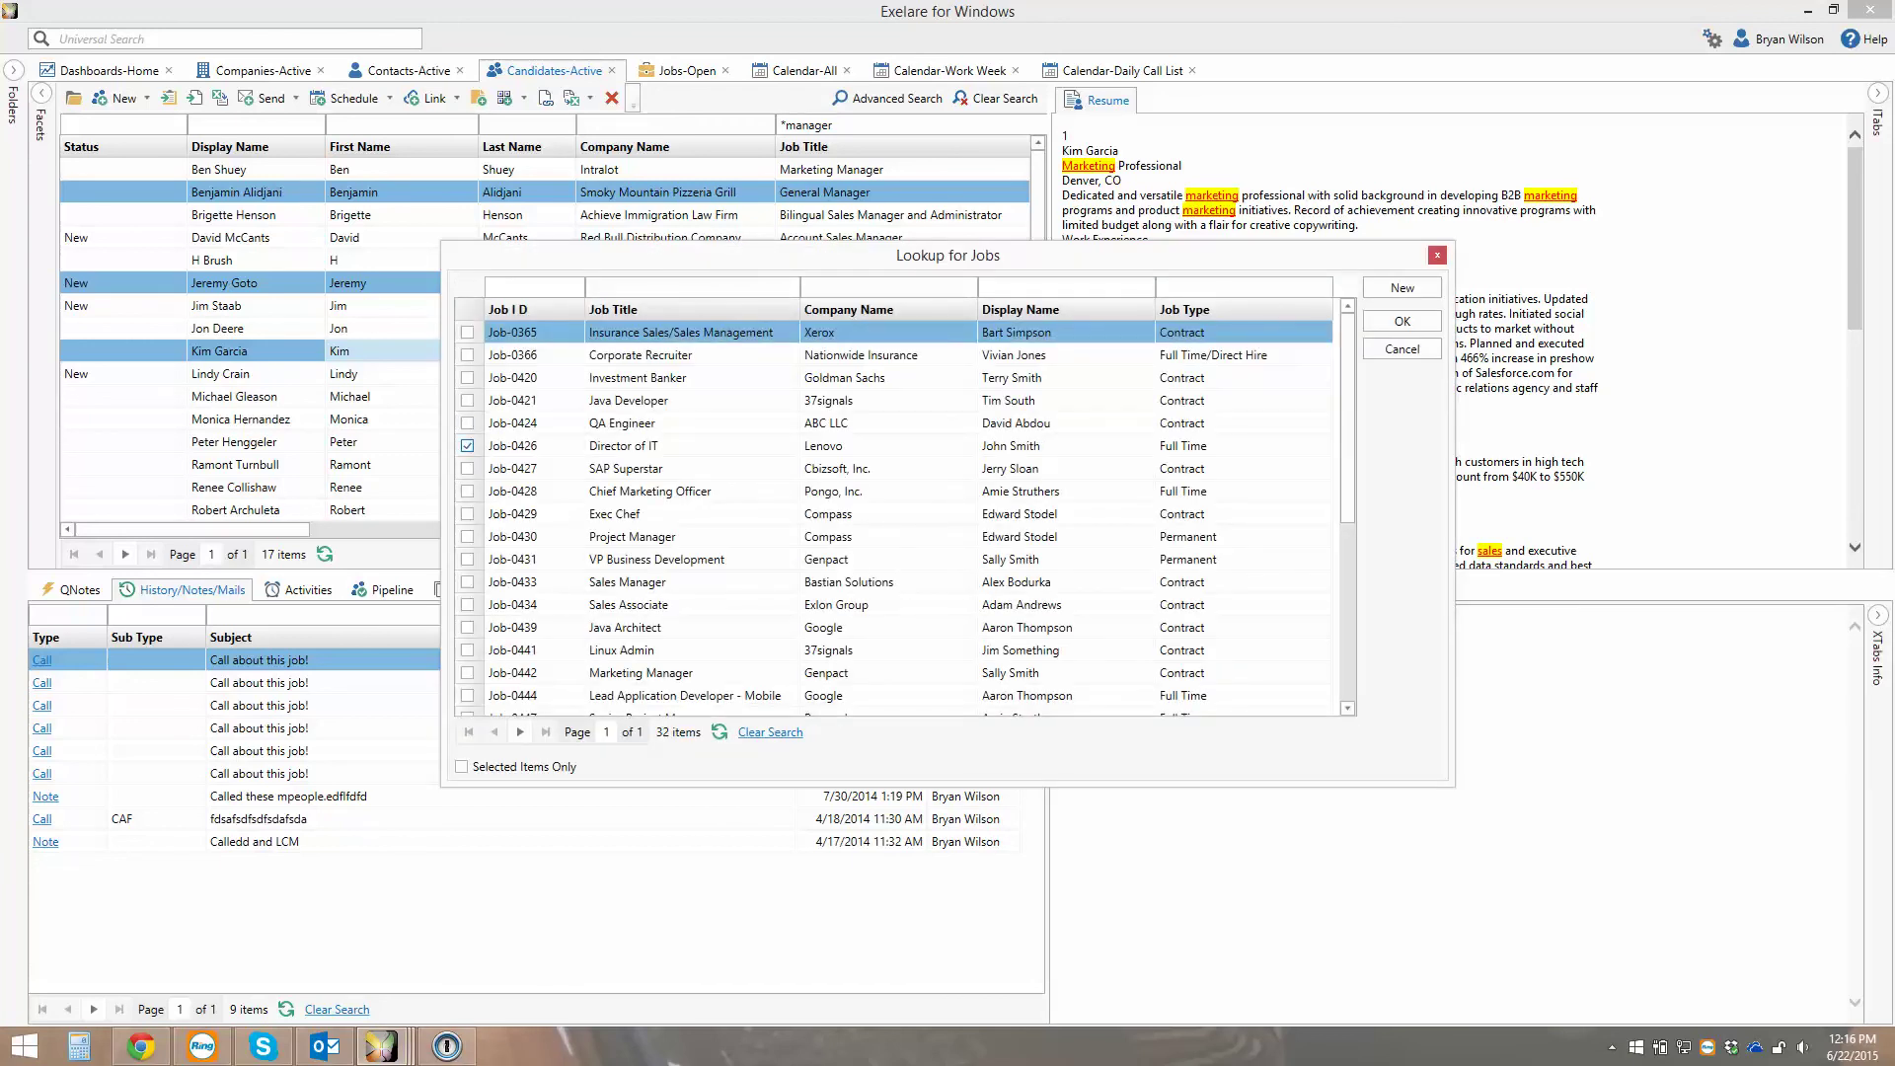
pyautogui.click(1403, 321)
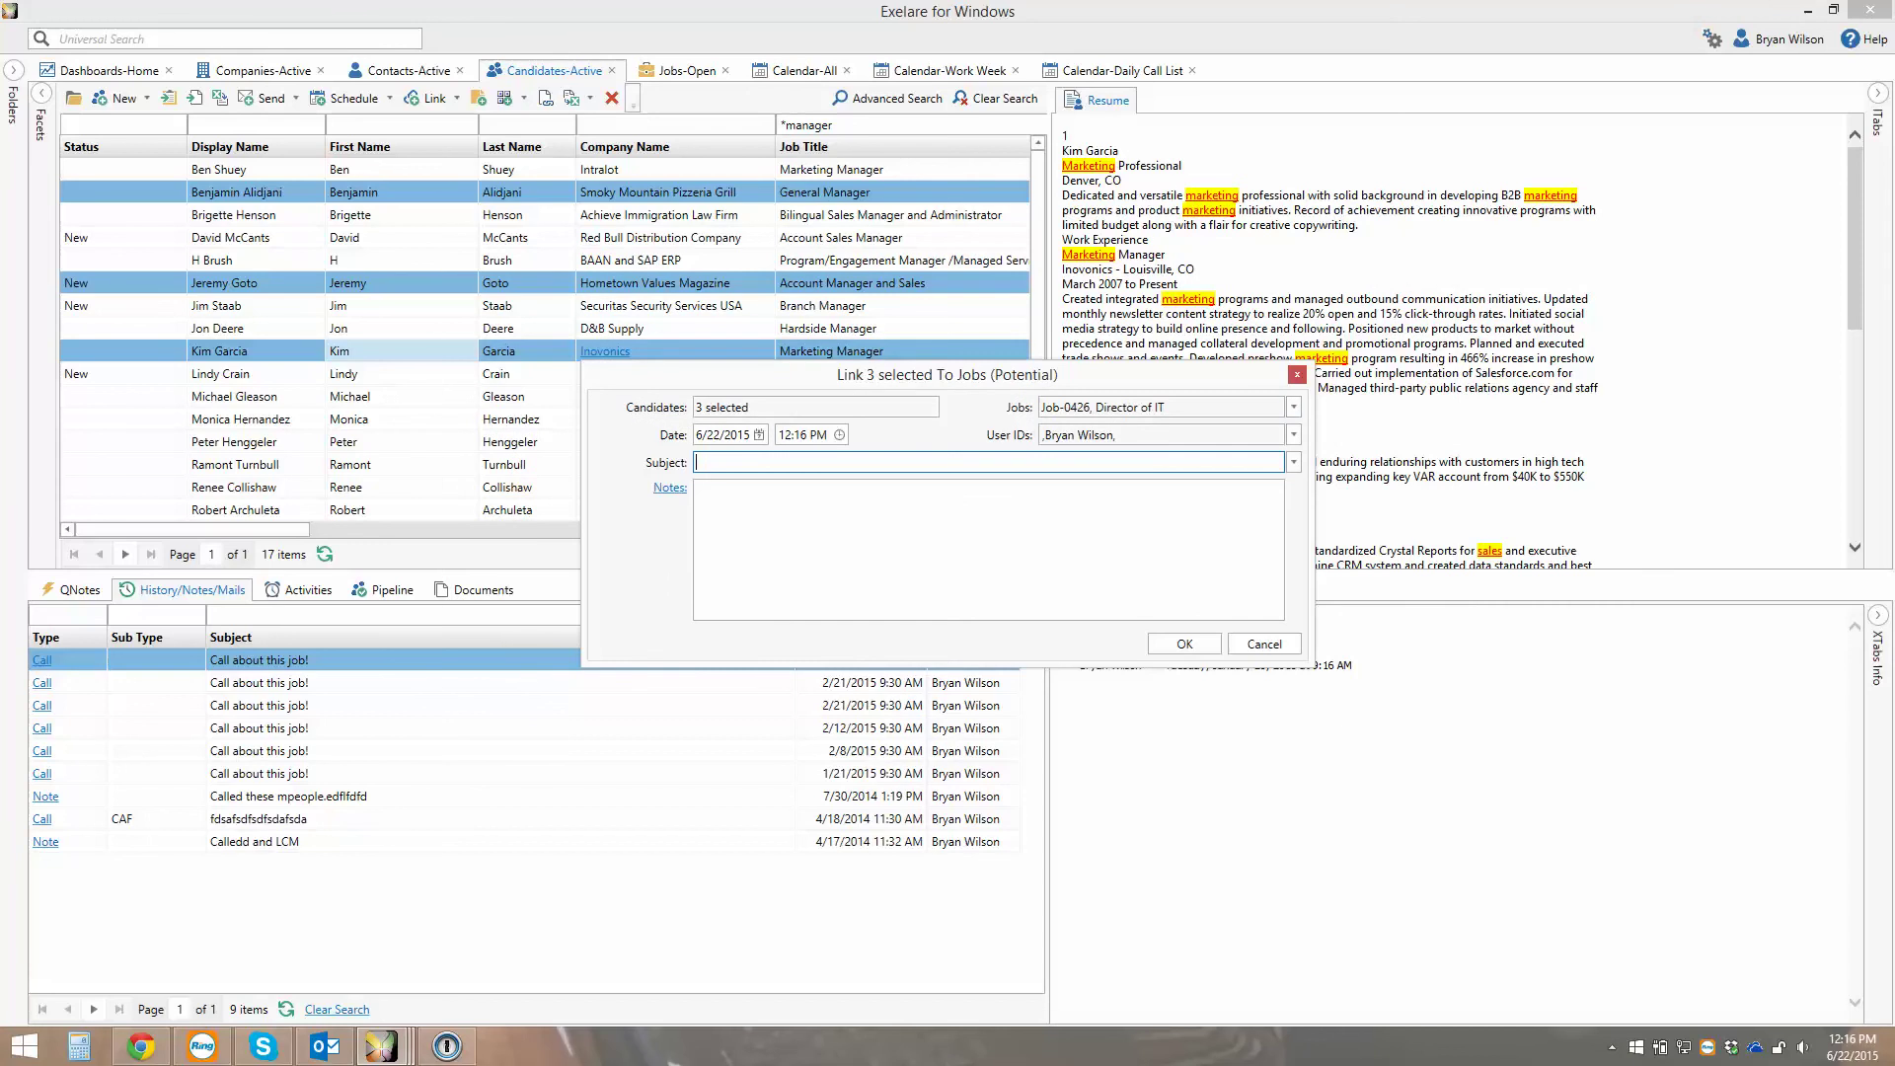
# - Enter subject 'Found in Exelare' and note 'Still need to call and vet for more informatio', then confirm
pyautogui.write('Found in Exelare')
pyautogui.press('Tab')
pyautogui.write('Still ')
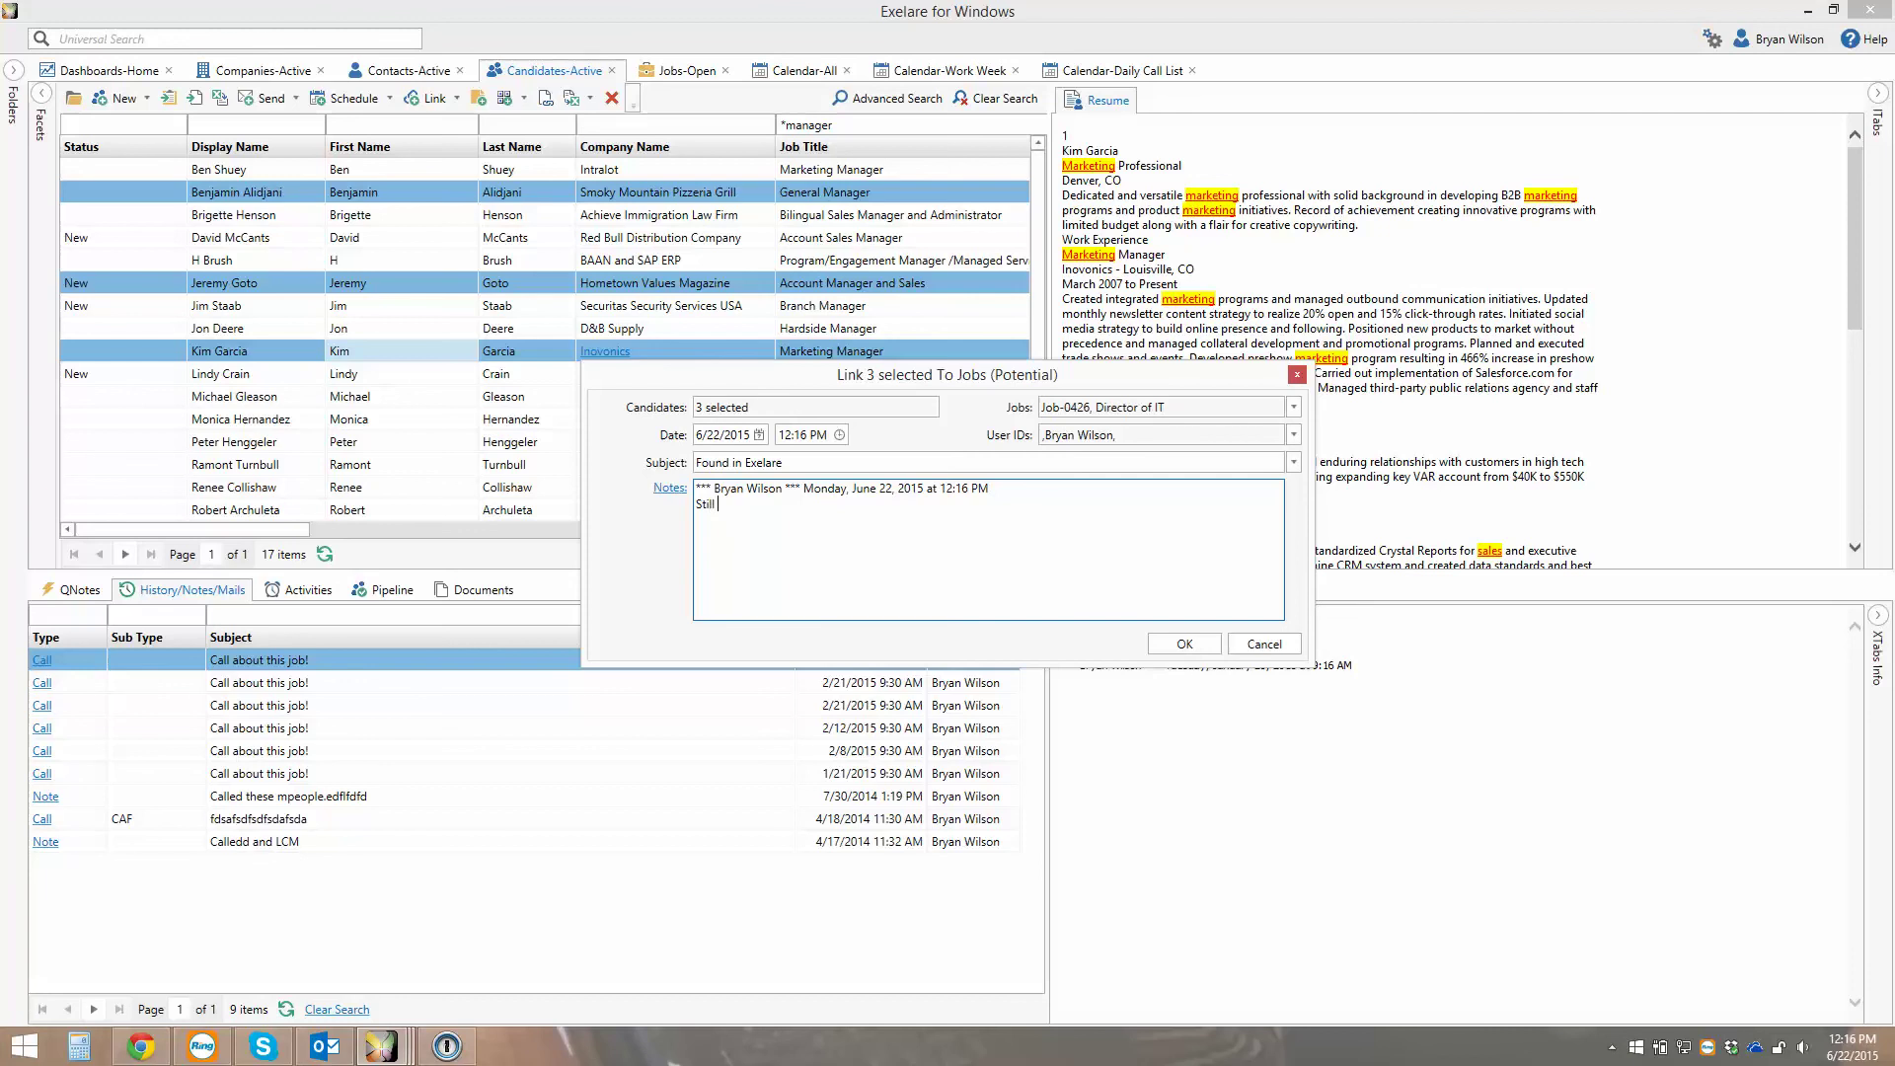
pyautogui.write('need to call and vet for more information.')
pyautogui.press('Tab')
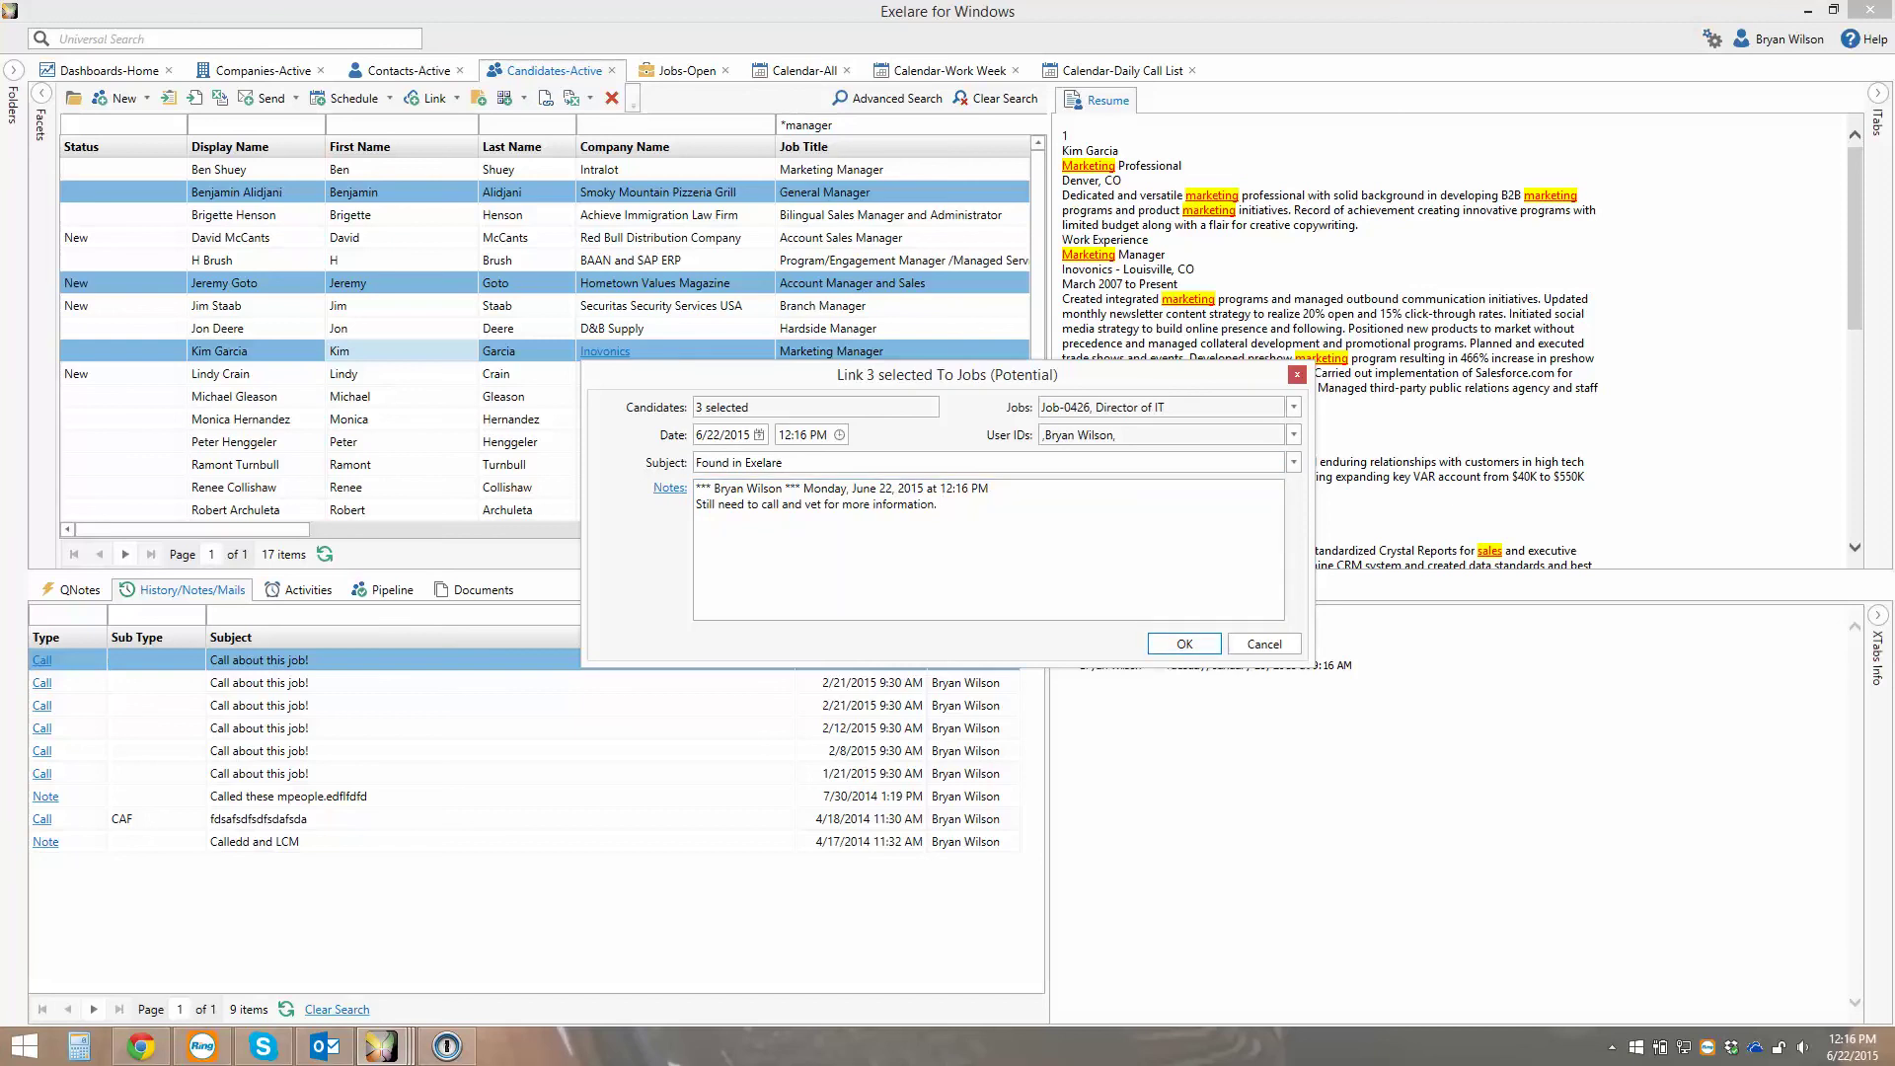
pyautogui.press('Return')
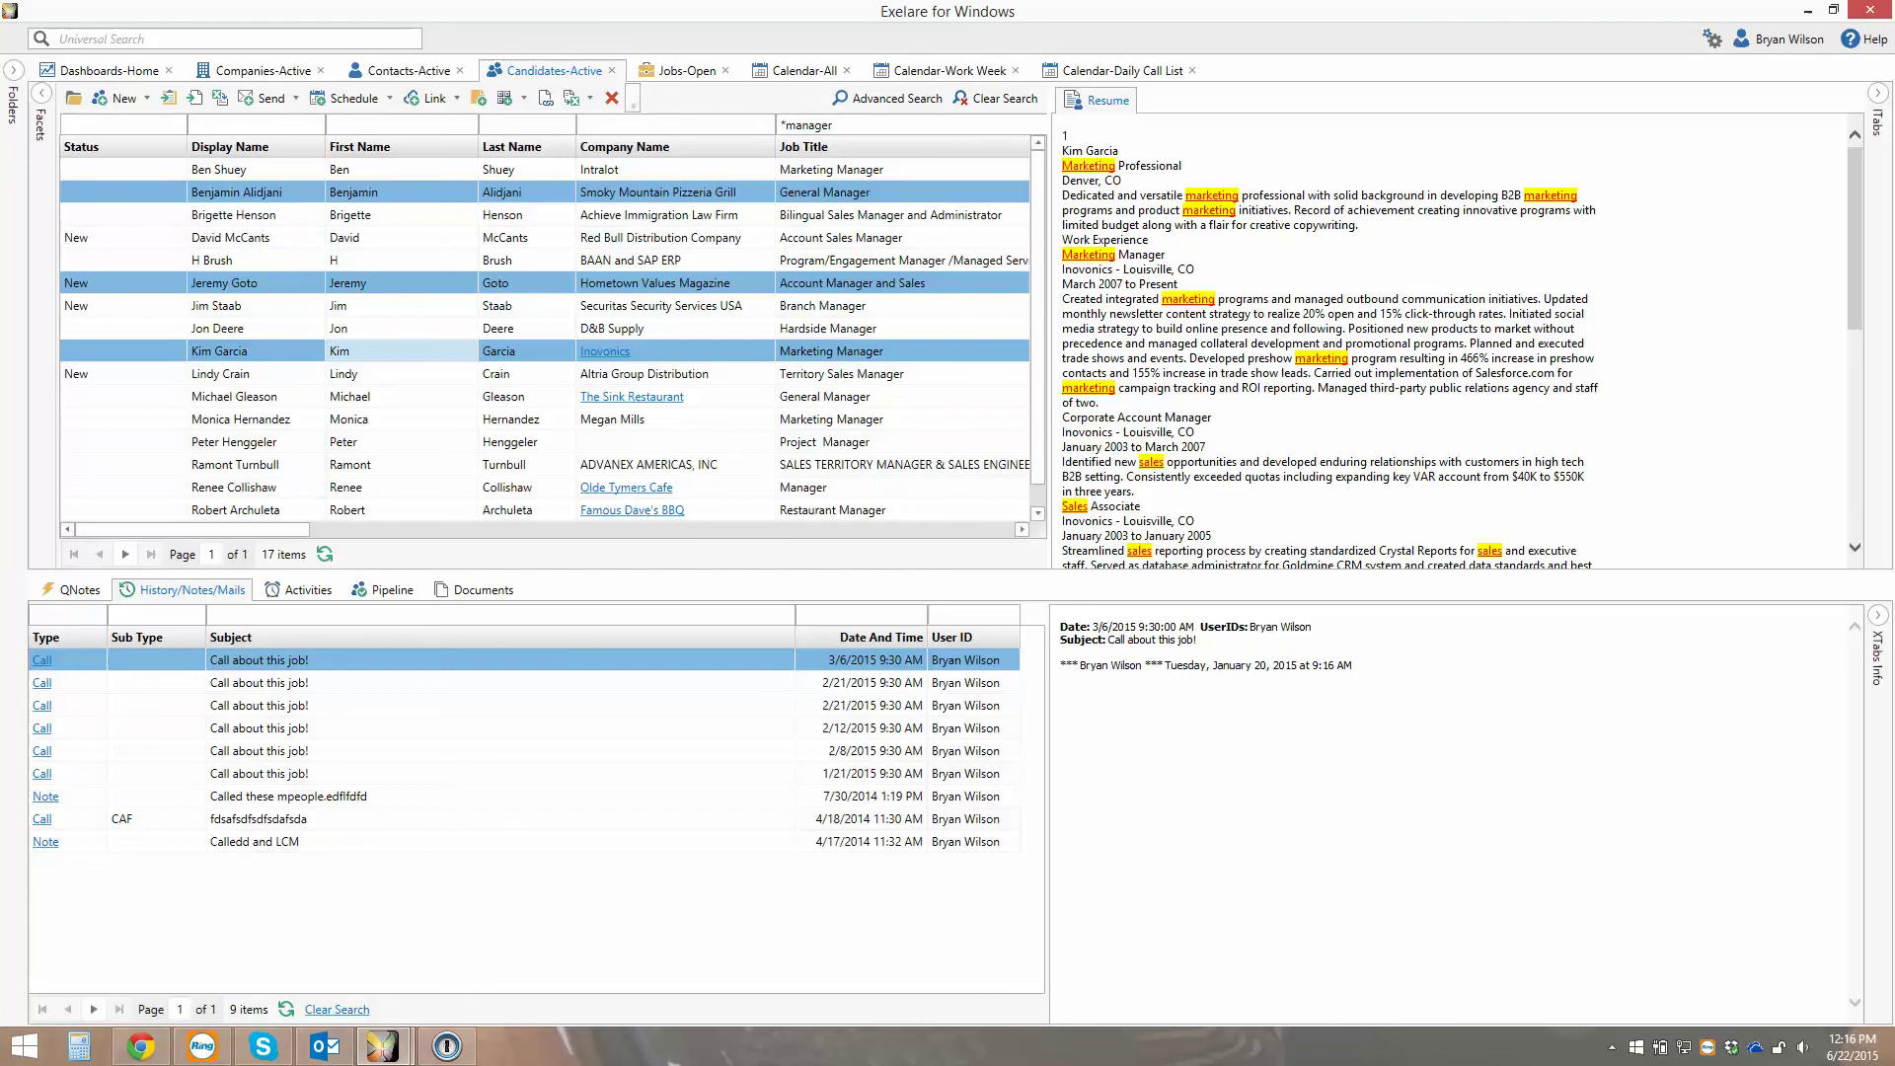
pyautogui.click(237, 283)
pyautogui.click(236, 191)
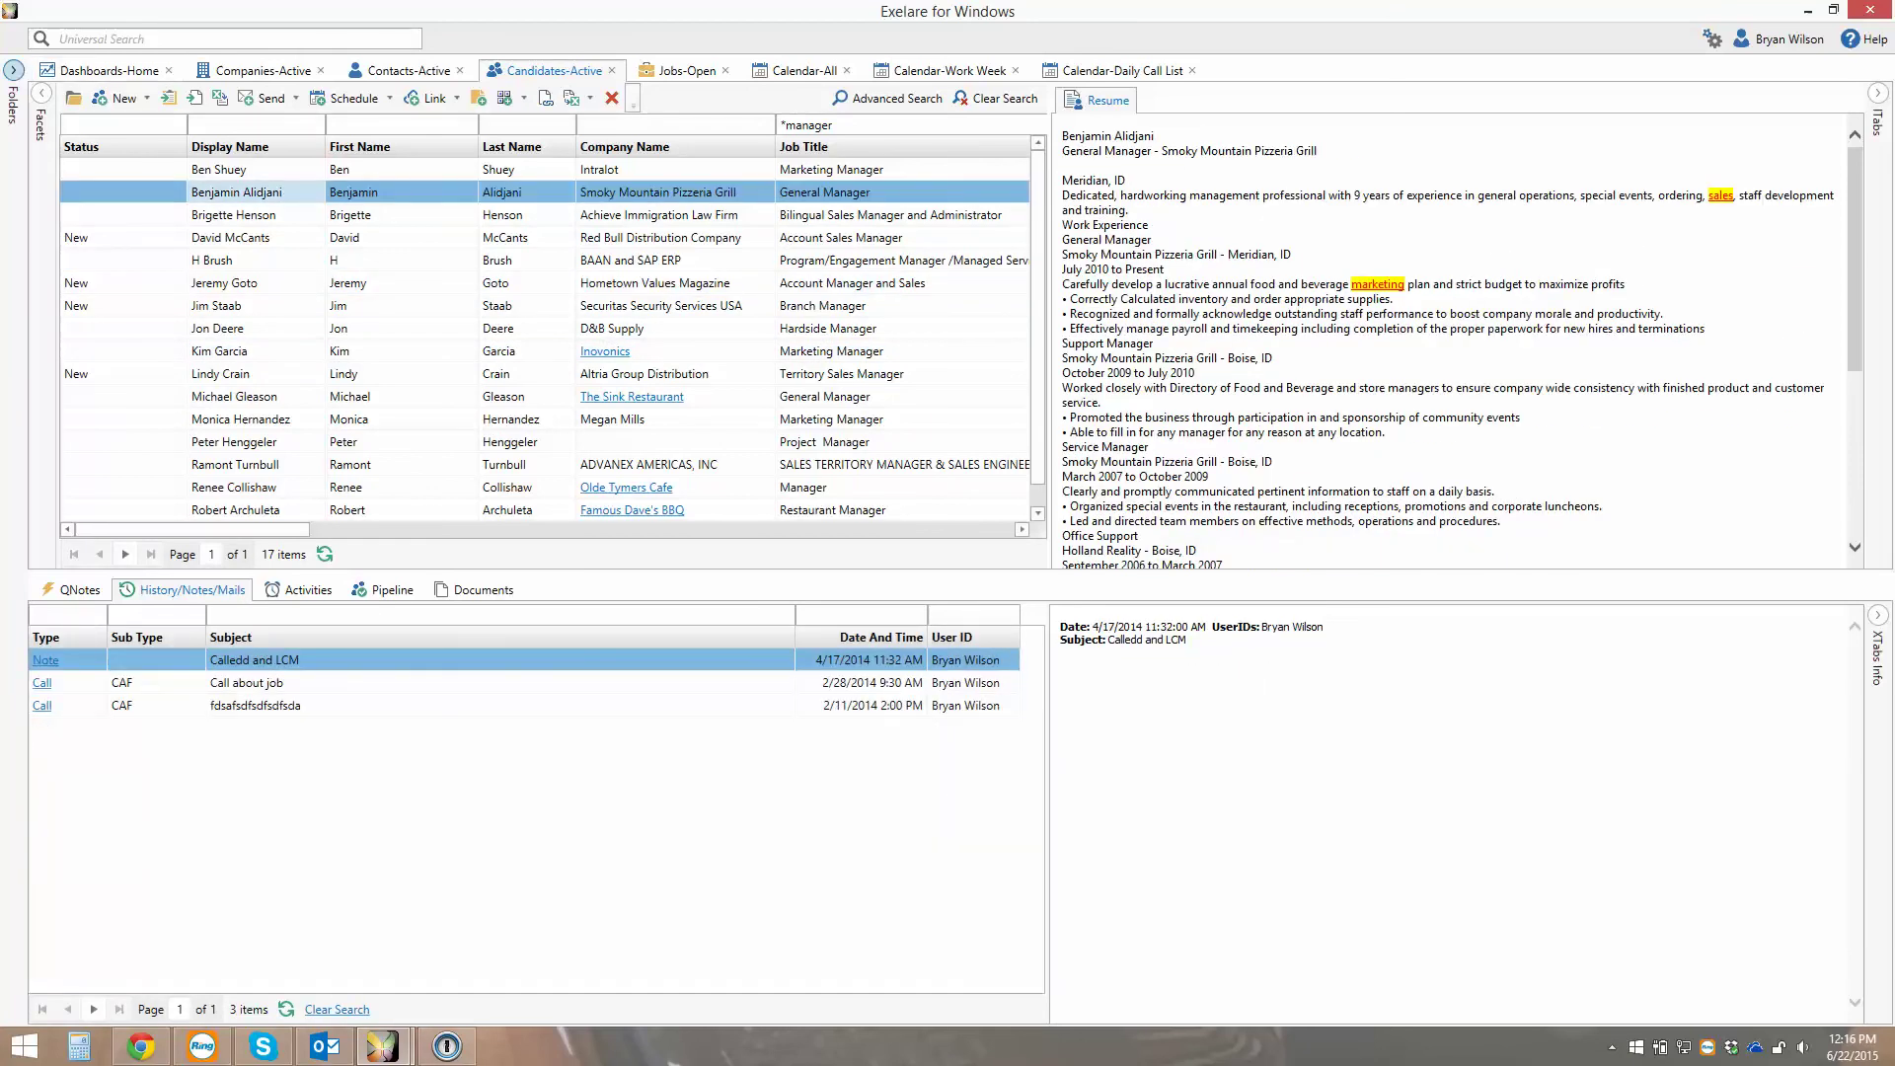
pyautogui.click(13, 70)
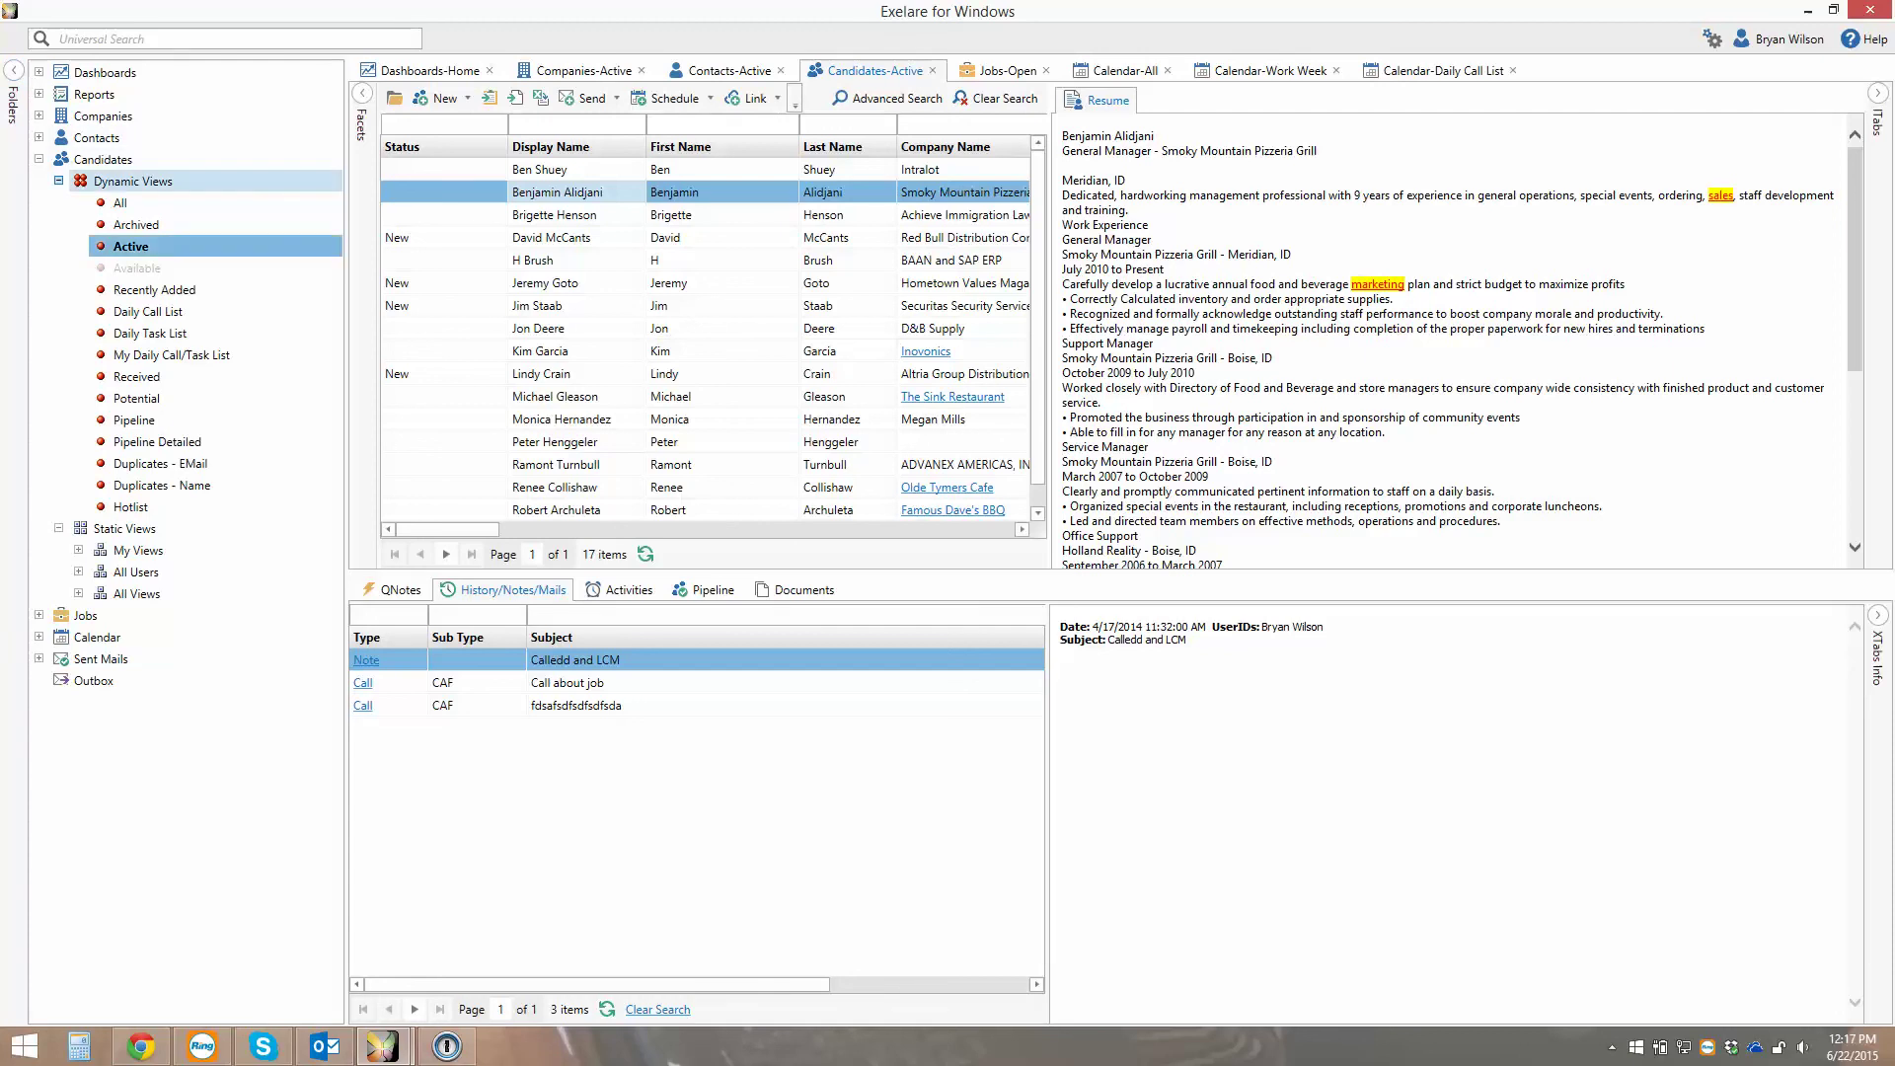
pyautogui.click(58, 181)
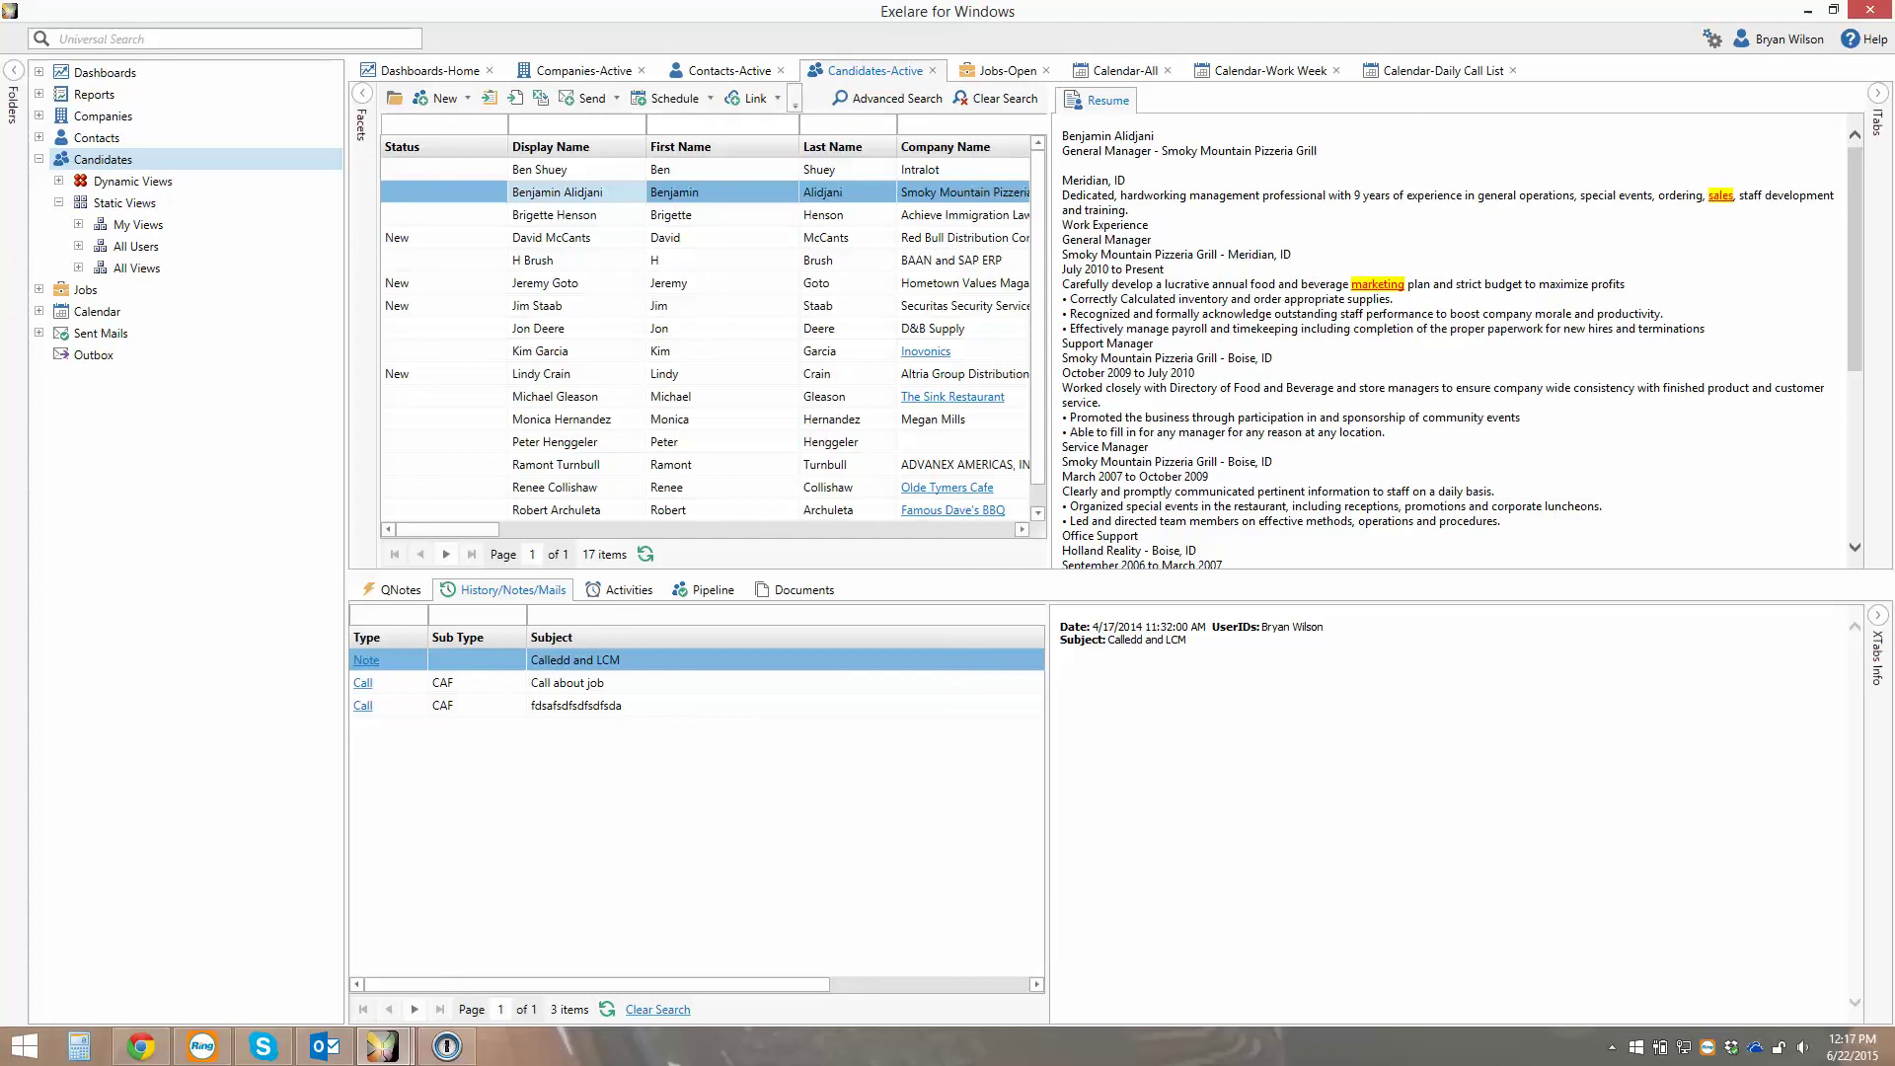
pyautogui.click(59, 180)
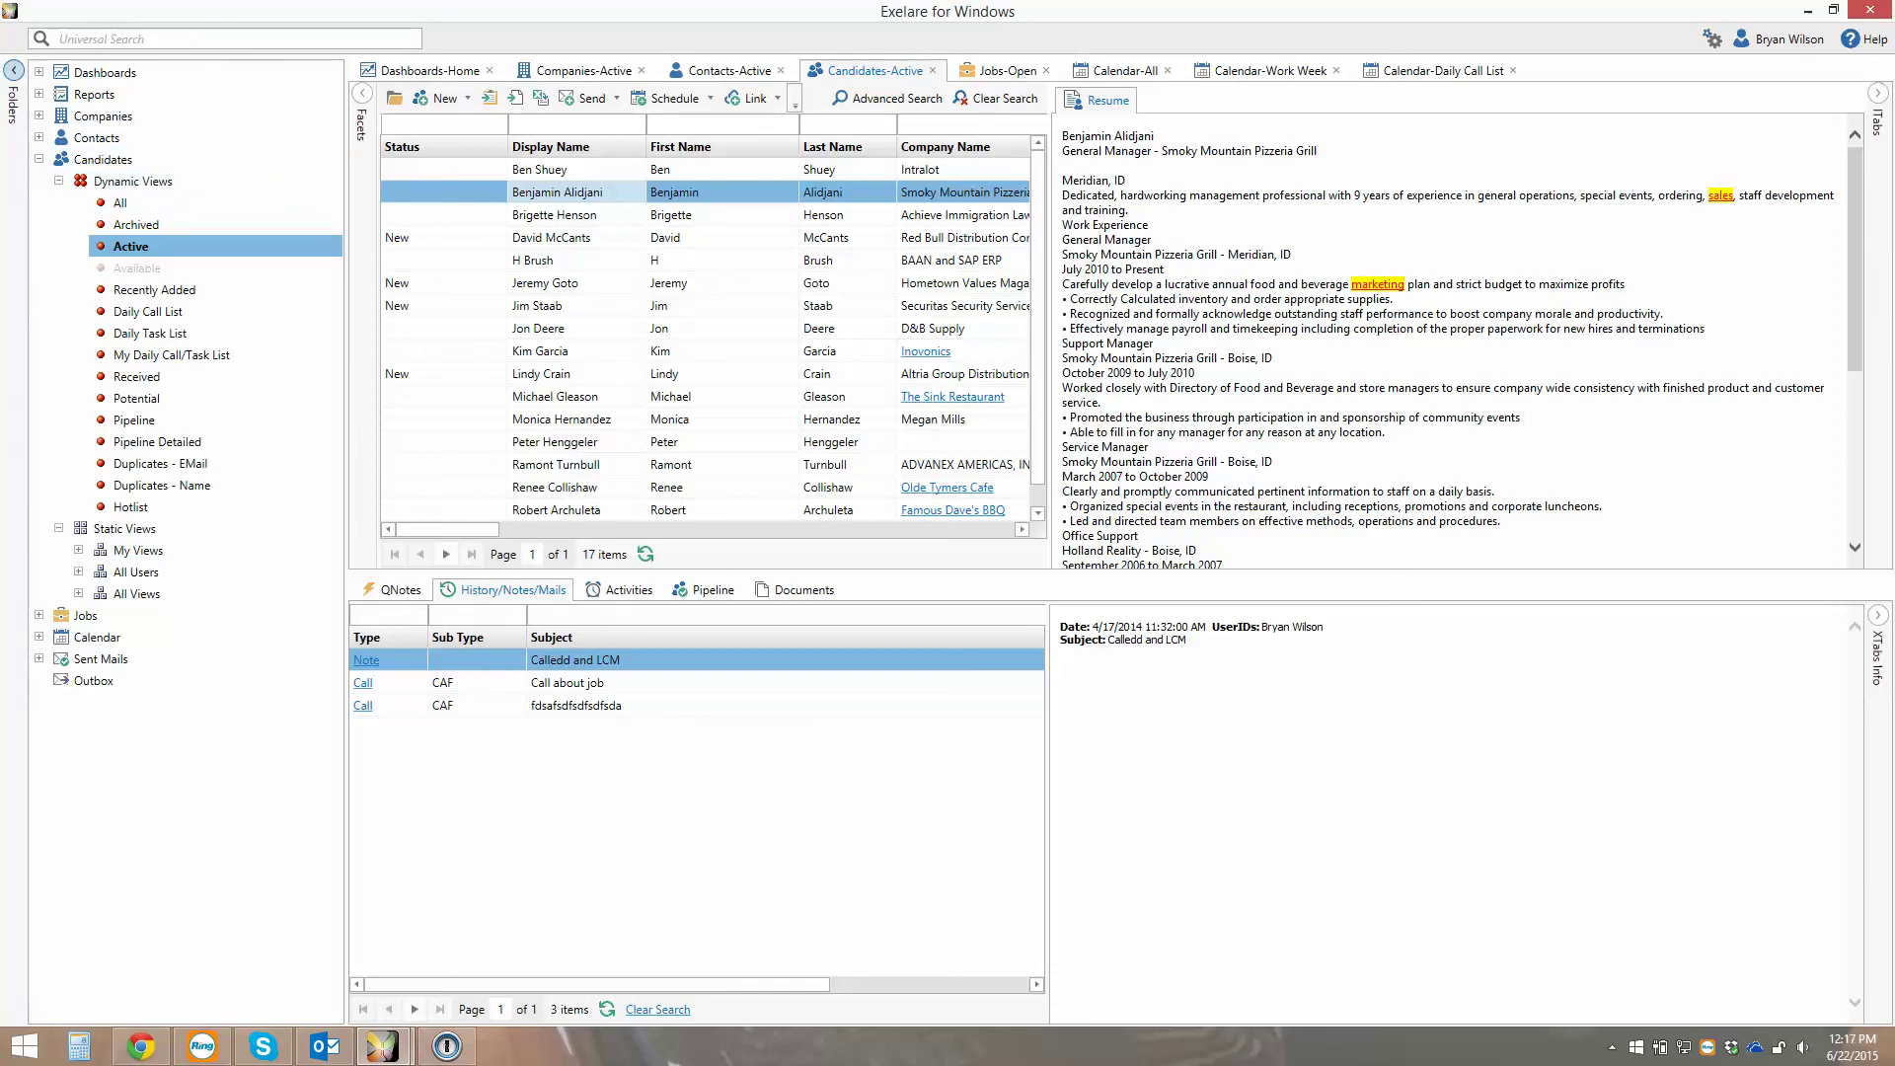
pyautogui.click(14, 70)
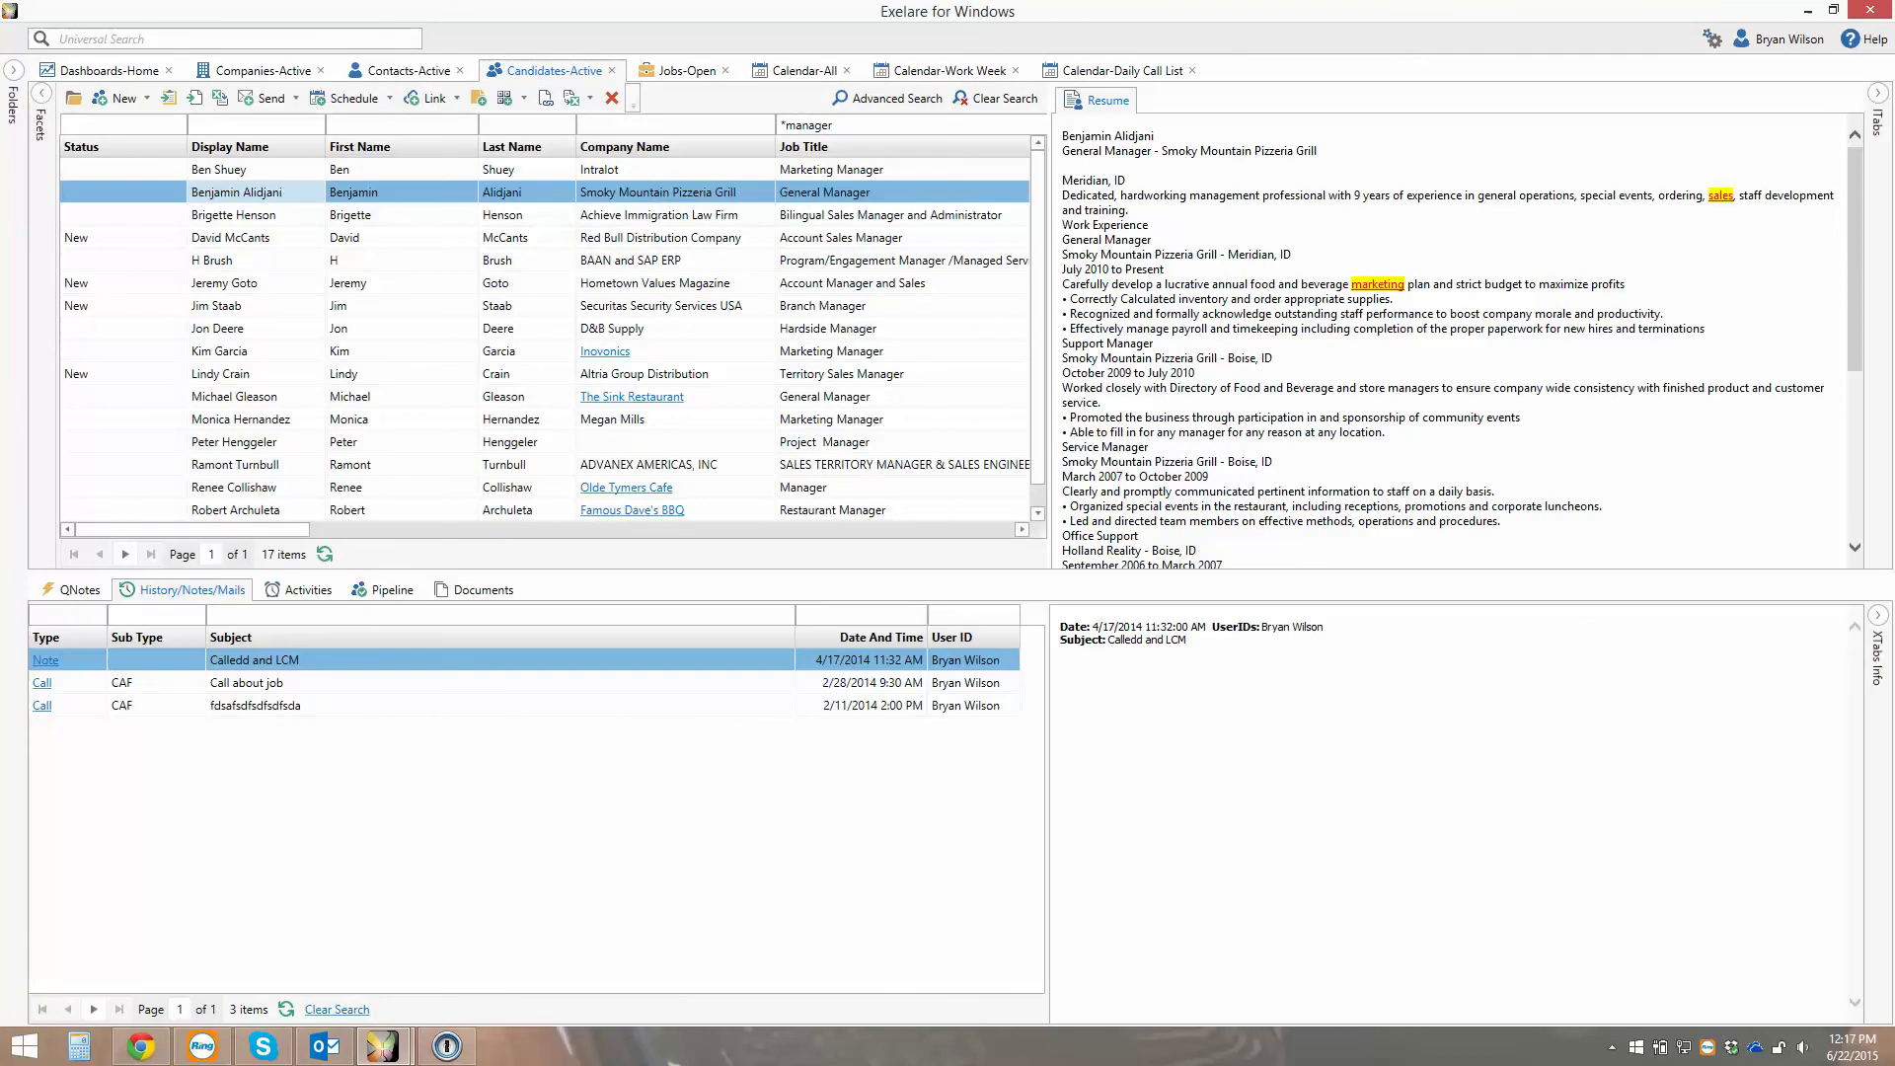